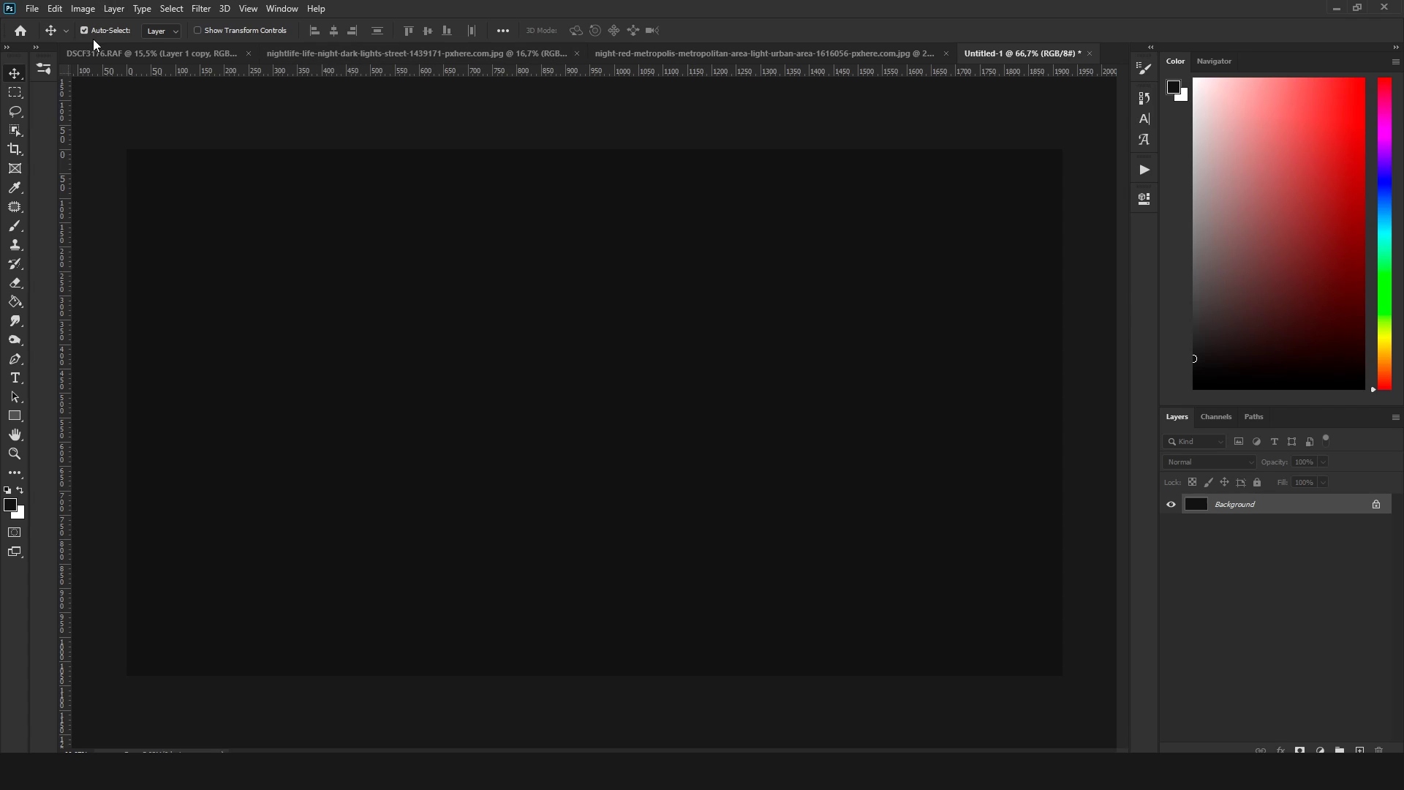
# Bring the DSCF3176.RAF photo of the masked pink-haired girl to the front
pyautogui.click(103, 57)
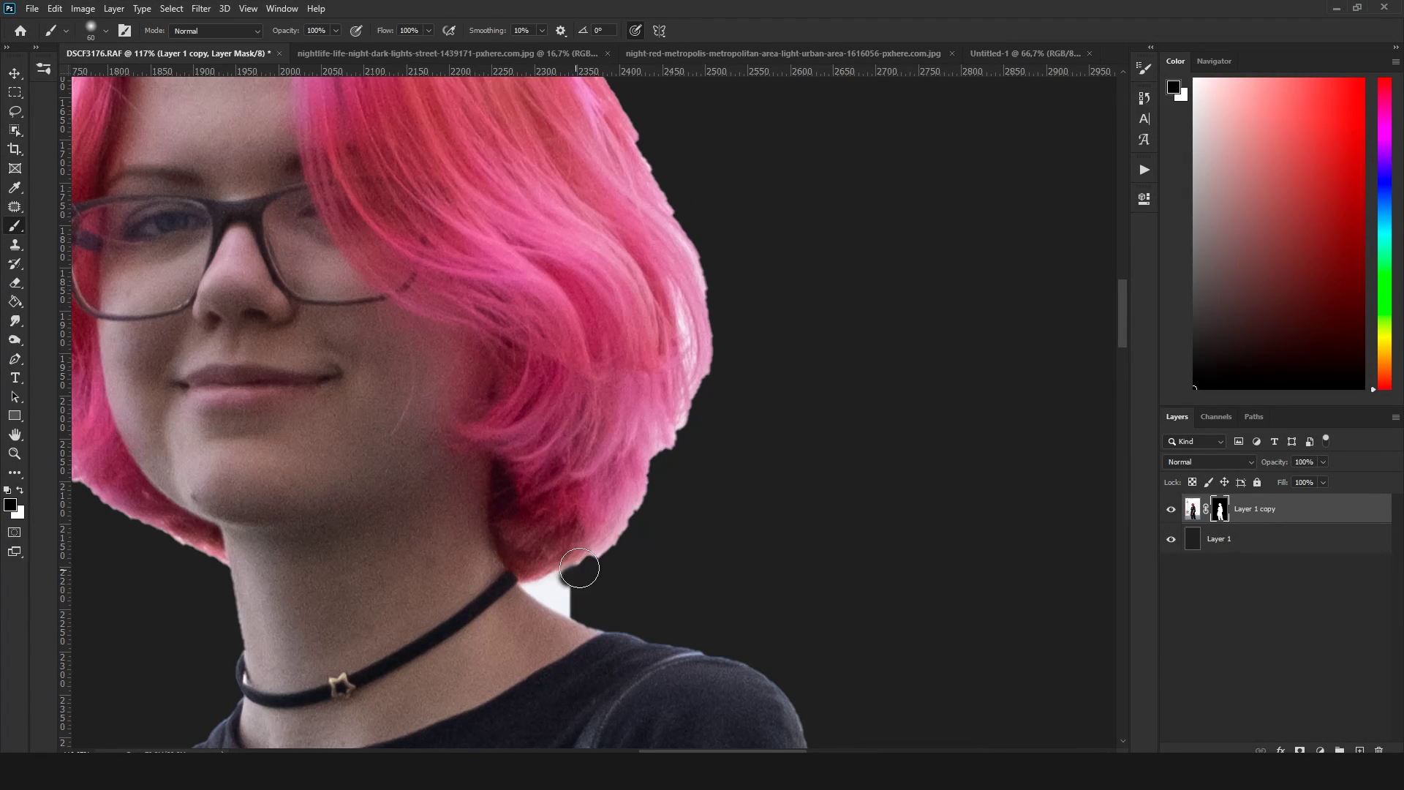
# Paint out the white patch by the neck and the glow along the bag edge
pyautogui.moveTo(580, 568); pyautogui.dragTo(541, 600)
pyautogui.scroll(-5, 463, 549)
pyautogui.scroll(-5, 534, 552)
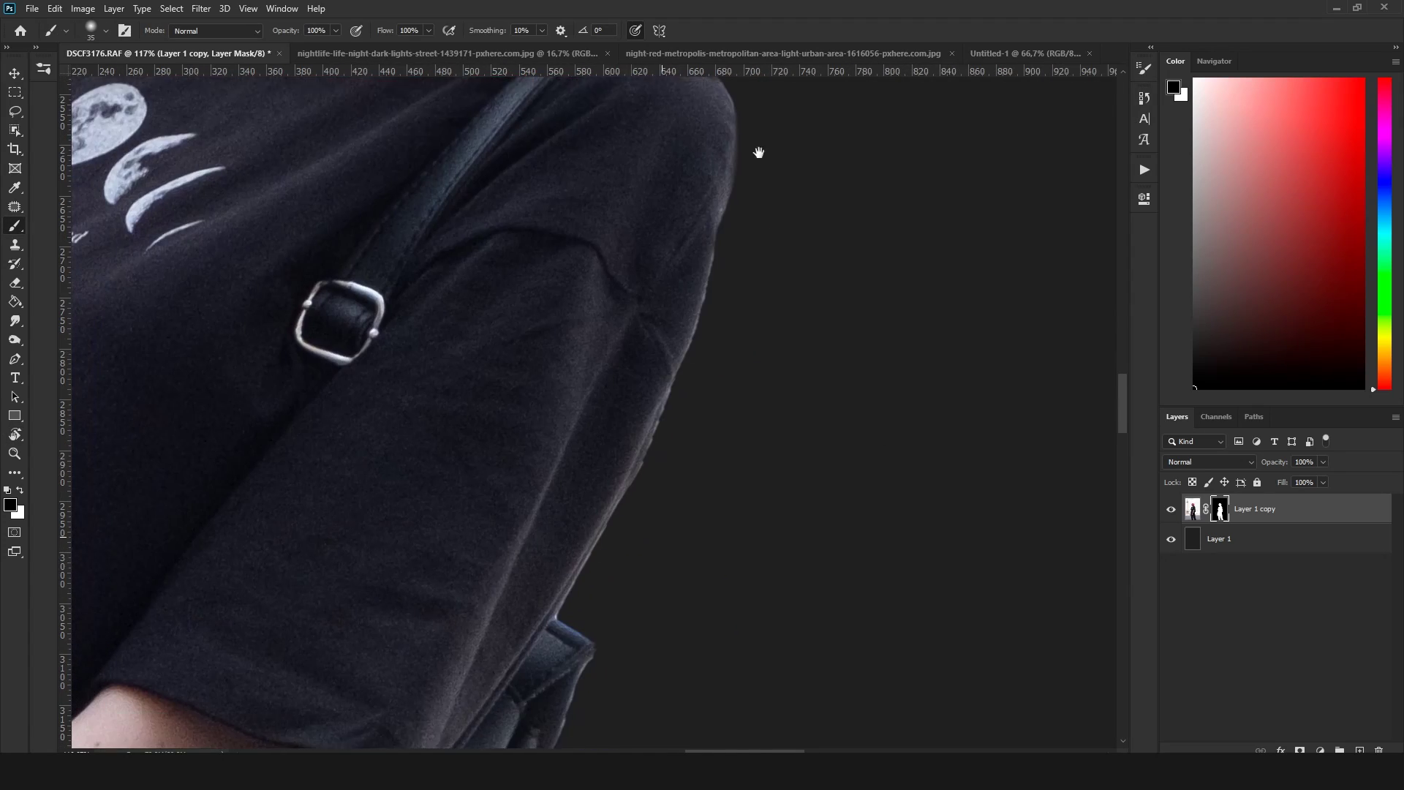
pyautogui.scroll(-2, 718, 323)
pyautogui.scroll(-6, 734, 289)
pyautogui.press('[')
pyautogui.press('[')
pyautogui.press('[')
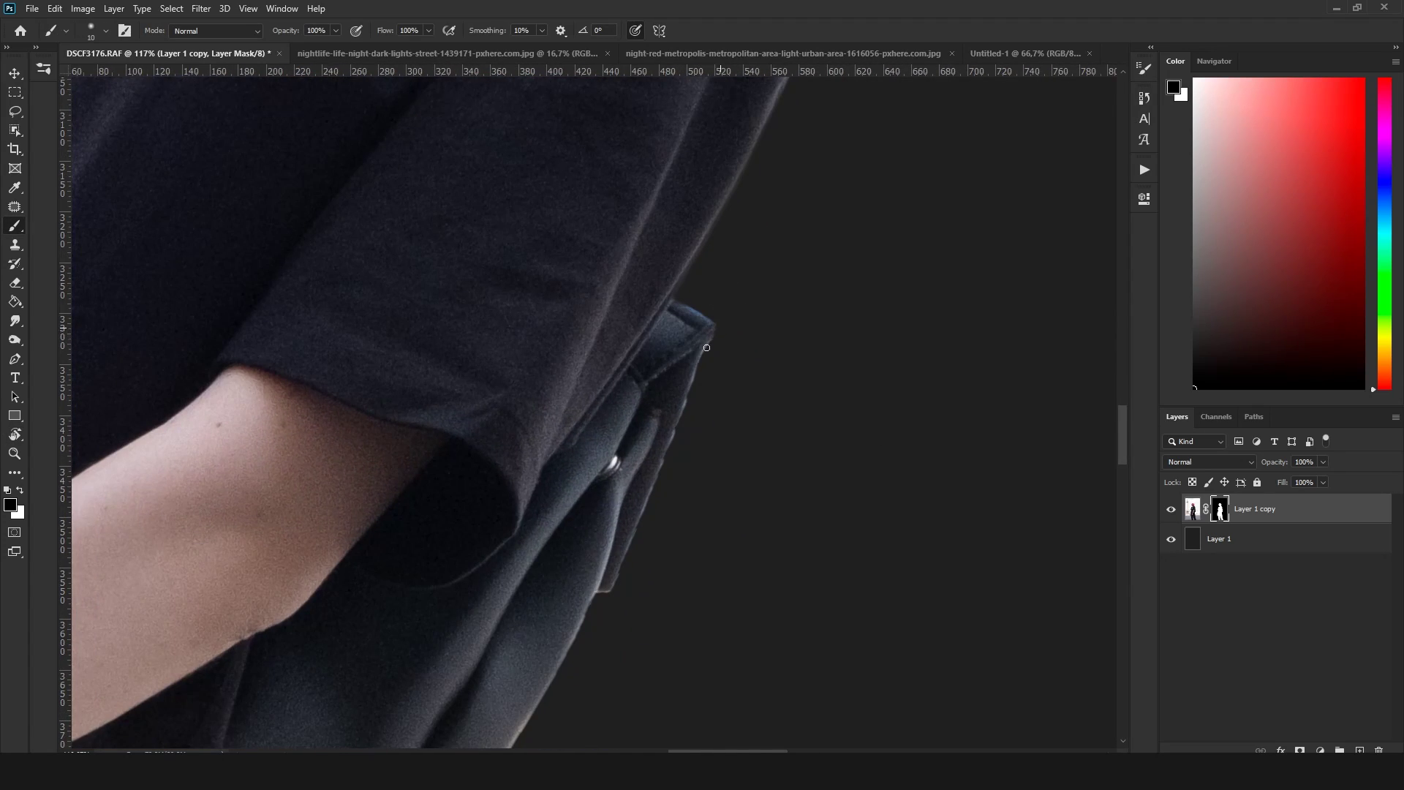
pyautogui.moveTo(706, 347)
pyautogui.mouseDown()
pyautogui.moveTo(602, 615)
pyautogui.moveTo(740, 348)
pyautogui.moveTo(640, 301)
pyautogui.moveTo(680, 597)
pyautogui.mouseUp()
pyautogui.press('x')
pyautogui.press(']')
pyautogui.press(']')
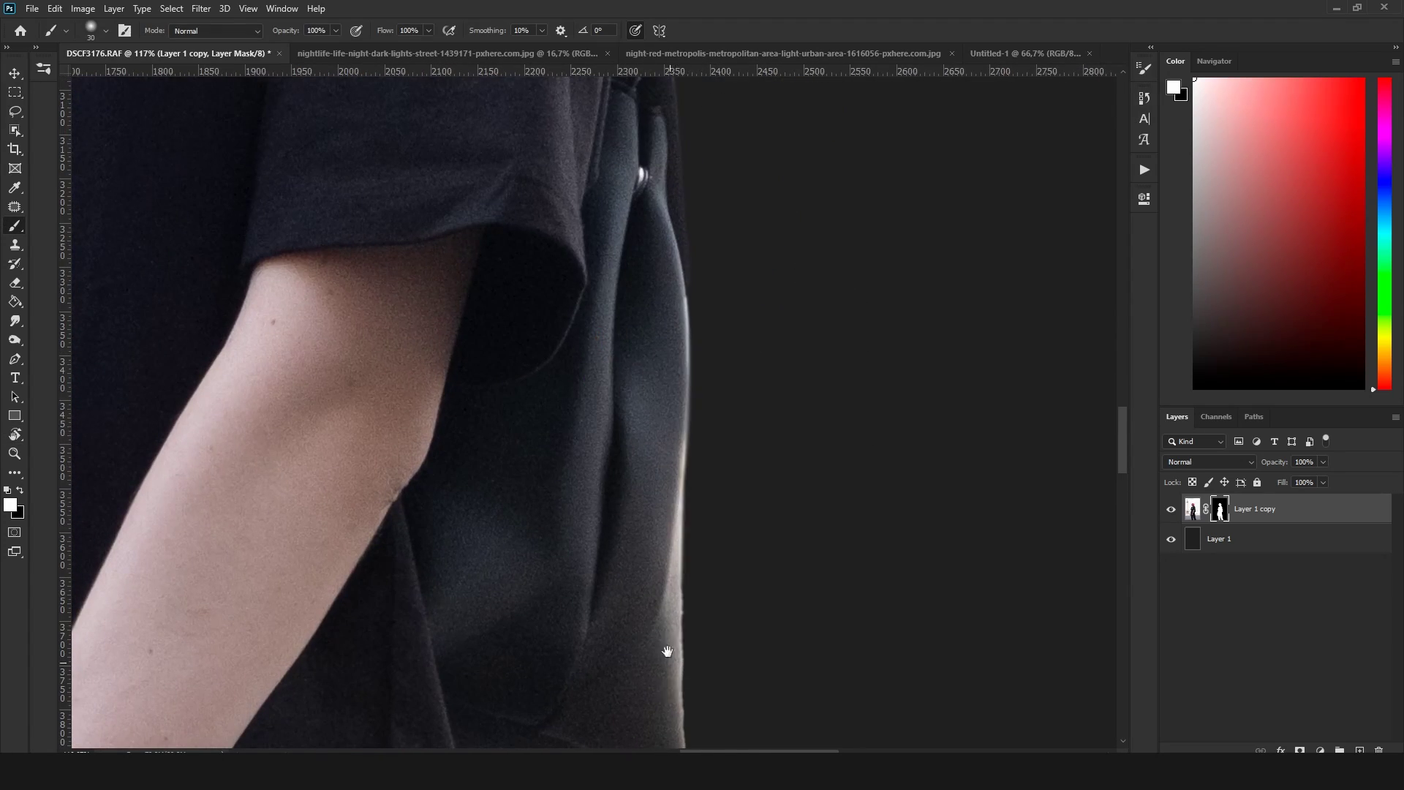
pyautogui.moveTo(667, 651); pyautogui.dragTo(658, 542)
pyautogui.press('x')
# Paint black over the remaining bag-edge glow with a finer brush
pyautogui.scroll(5, 518, 355)
pyautogui.press('[')
pyautogui.press('[')
pyautogui.press('[')
pyautogui.moveTo(520, 366)
pyautogui.mouseDown()
pyautogui.moveTo(525, 462)
pyautogui.moveTo(514, 371)
pyautogui.moveTo(505, 578)
pyautogui.mouseUp()
pyautogui.scroll(-3, 596, 407)
pyautogui.press(']')
pyautogui.moveTo(501, 497)
pyautogui.mouseDown()
pyautogui.moveTo(509, 357)
pyautogui.moveTo(503, 629)
pyautogui.mouseUp()
pyautogui.scroll(-3, 530, 552)
pyautogui.scroll(4, 825, 652)
# Darken the light fringe along the sleeve and coat edge in the mask
pyautogui.moveTo(825, 652)
pyautogui.mouseDown()
pyautogui.moveTo(900, 364)
pyautogui.moveTo(567, 618)
pyautogui.moveTo(694, 329)
pyautogui.moveTo(630, 408)
pyautogui.moveTo(680, 486)
pyautogui.moveTo(578, 382)
pyautogui.moveTo(664, 206)
pyautogui.mouseUp()
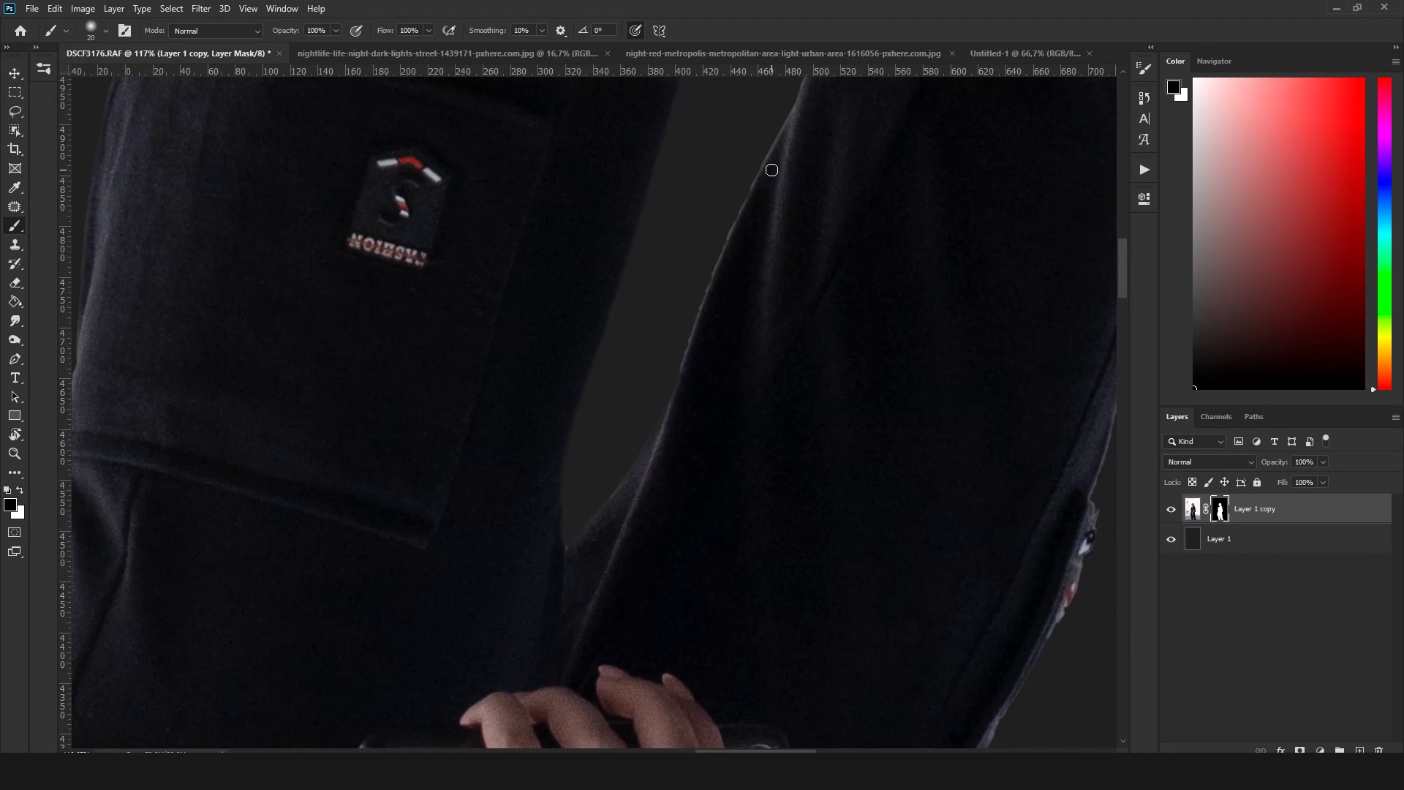
pyautogui.moveTo(775, 163); pyautogui.dragTo(555, 561)
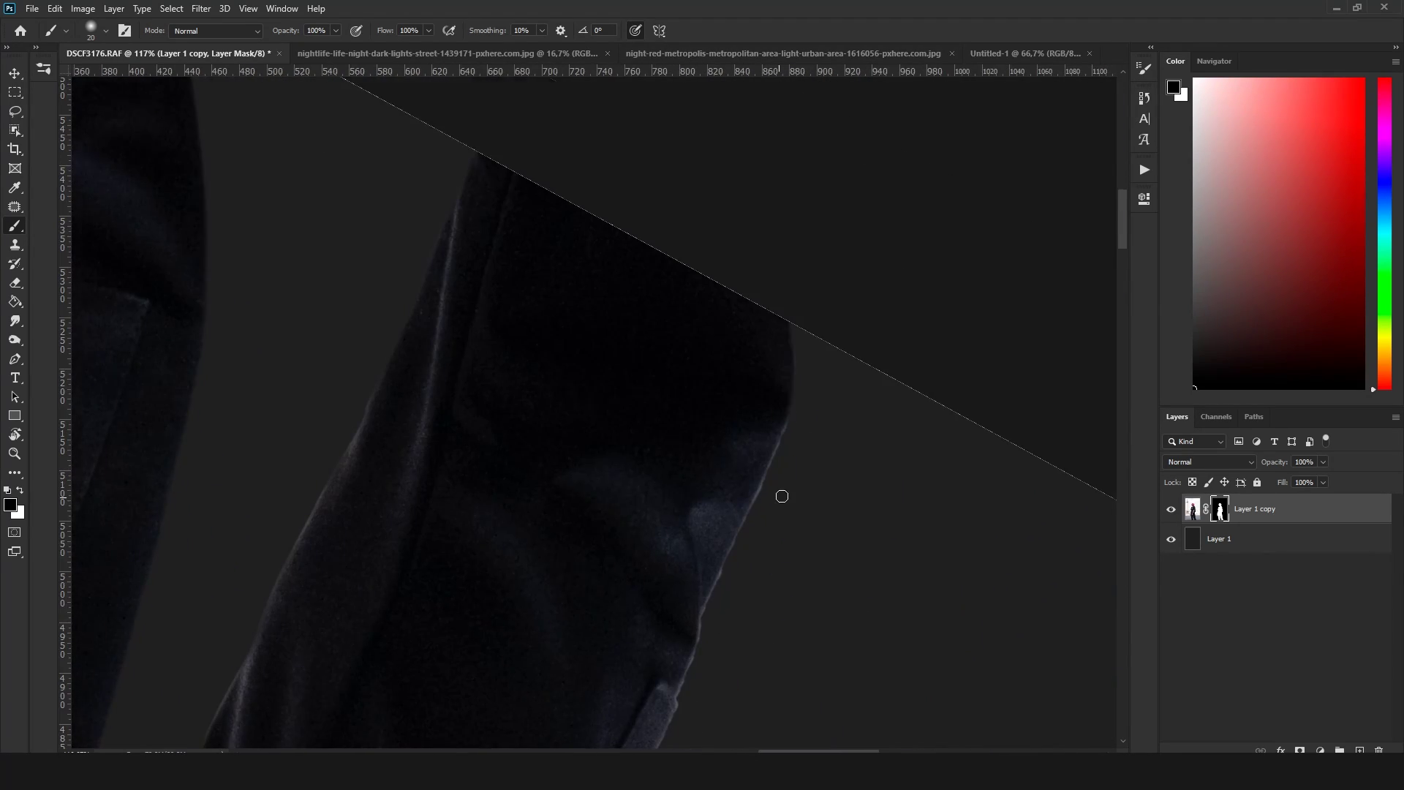
pyautogui.moveTo(782, 496)
pyautogui.mouseDown()
pyautogui.moveTo(736, 347)
pyautogui.moveTo(637, 523)
pyautogui.mouseUp()
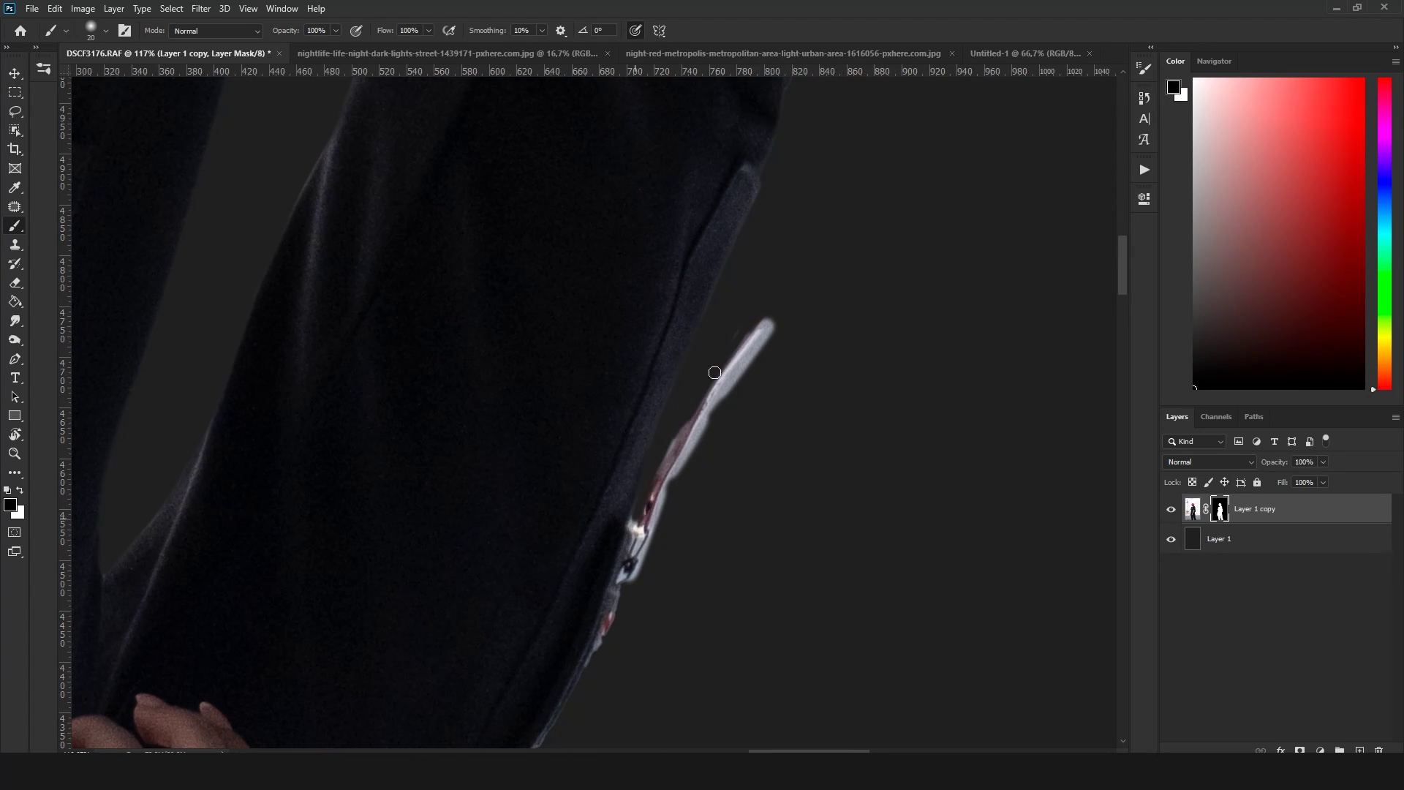
pyautogui.moveTo(768, 322); pyautogui.dragTo(658, 476)
pyautogui.moveTo(702, 388); pyautogui.dragTo(644, 527)
pyautogui.press('x')
pyautogui.press(']')
pyautogui.press(']')
pyautogui.press(']')
pyautogui.moveTo(690, 482)
pyautogui.mouseDown()
pyautogui.moveTo(807, 210)
pyautogui.moveTo(702, 433)
pyautogui.moveTo(678, 448)
pyautogui.moveTo(781, 232)
pyautogui.moveTo(688, 281)
pyautogui.moveTo(512, 439)
pyautogui.mouseUp()
pyautogui.press('x')
pyautogui.press('[')
pyautogui.press('[')
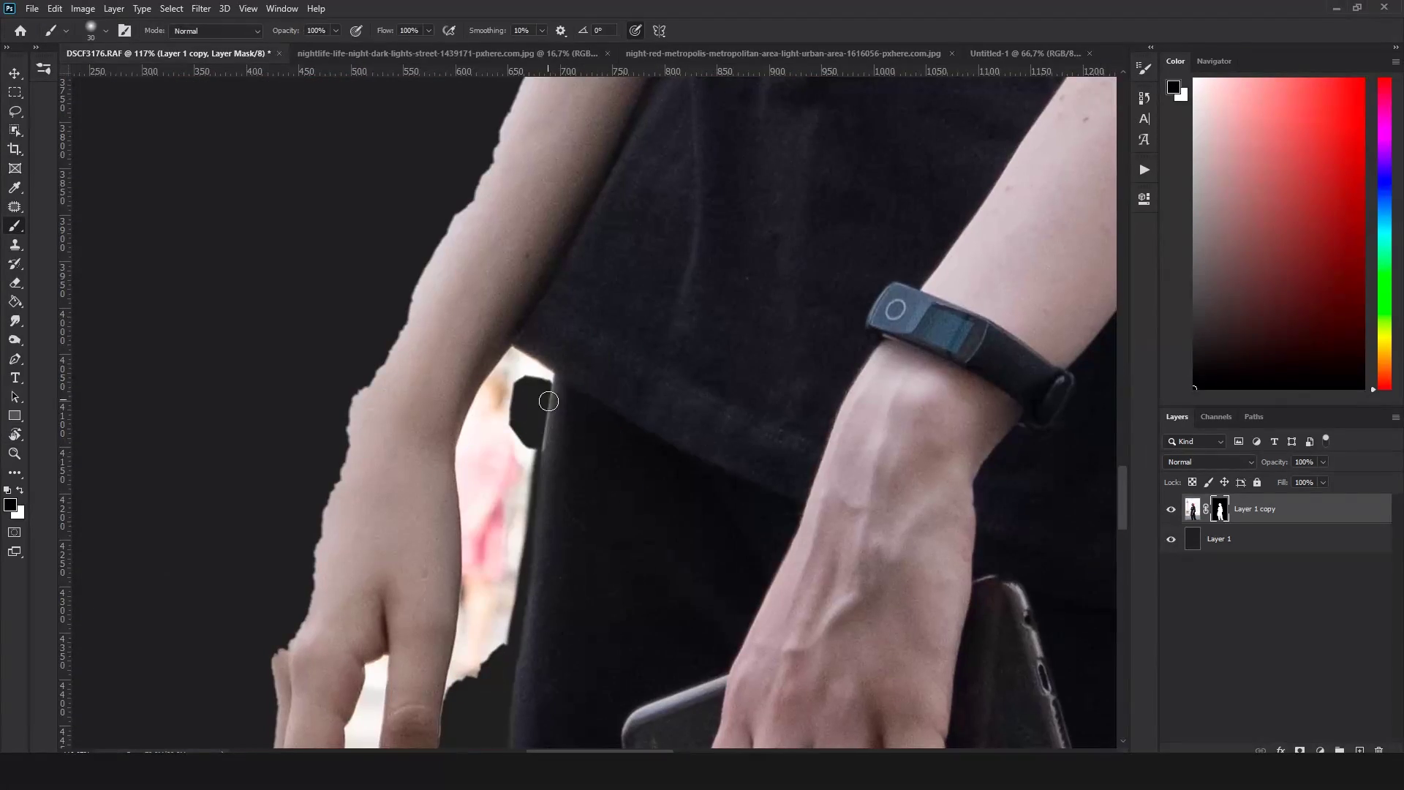
# Mask out the pink strip between the girl's arm and coat edge
pyautogui.moveTo(534, 384); pyautogui.dragTo(486, 659)
pyautogui.moveTo(512, 512); pyautogui.dragTo(622, 411)
pyautogui.moveTo(629, 289); pyautogui.dragTo(569, 562)
pyautogui.press('[')
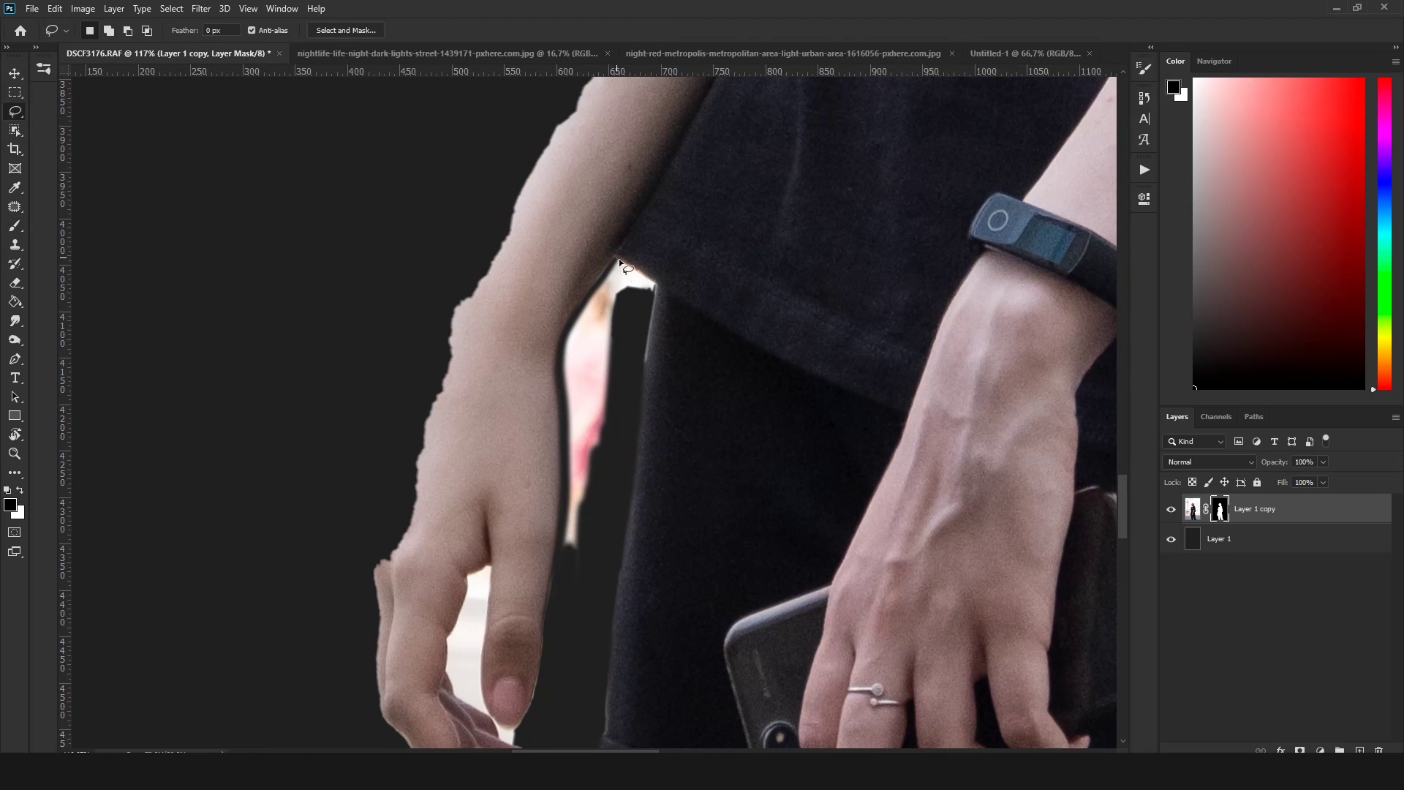
pyautogui.hotkey('ctrl', '+')
pyautogui.moveTo(632, 154); pyautogui.dragTo(563, 636)
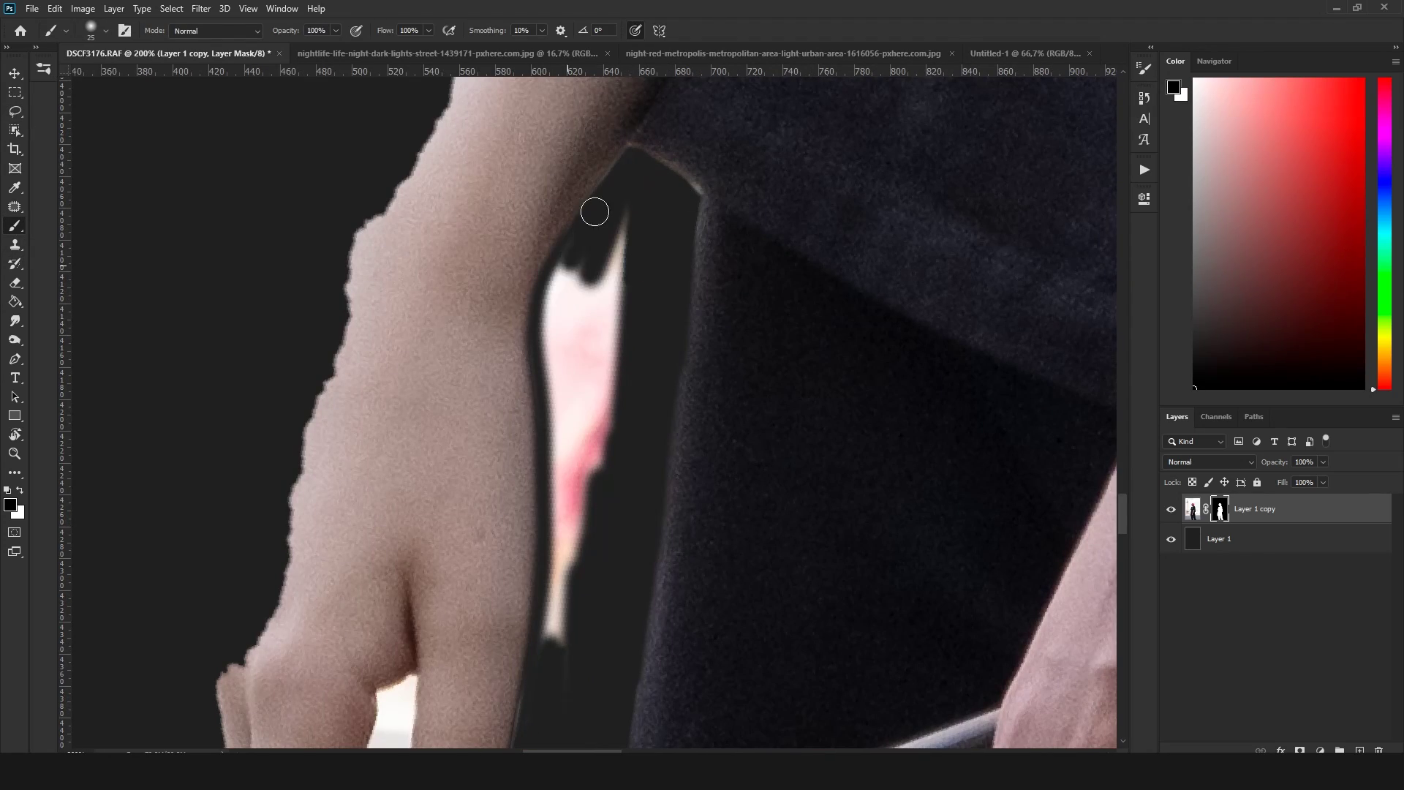
pyautogui.scroll(-5, 558, 354)
pyautogui.press(']')
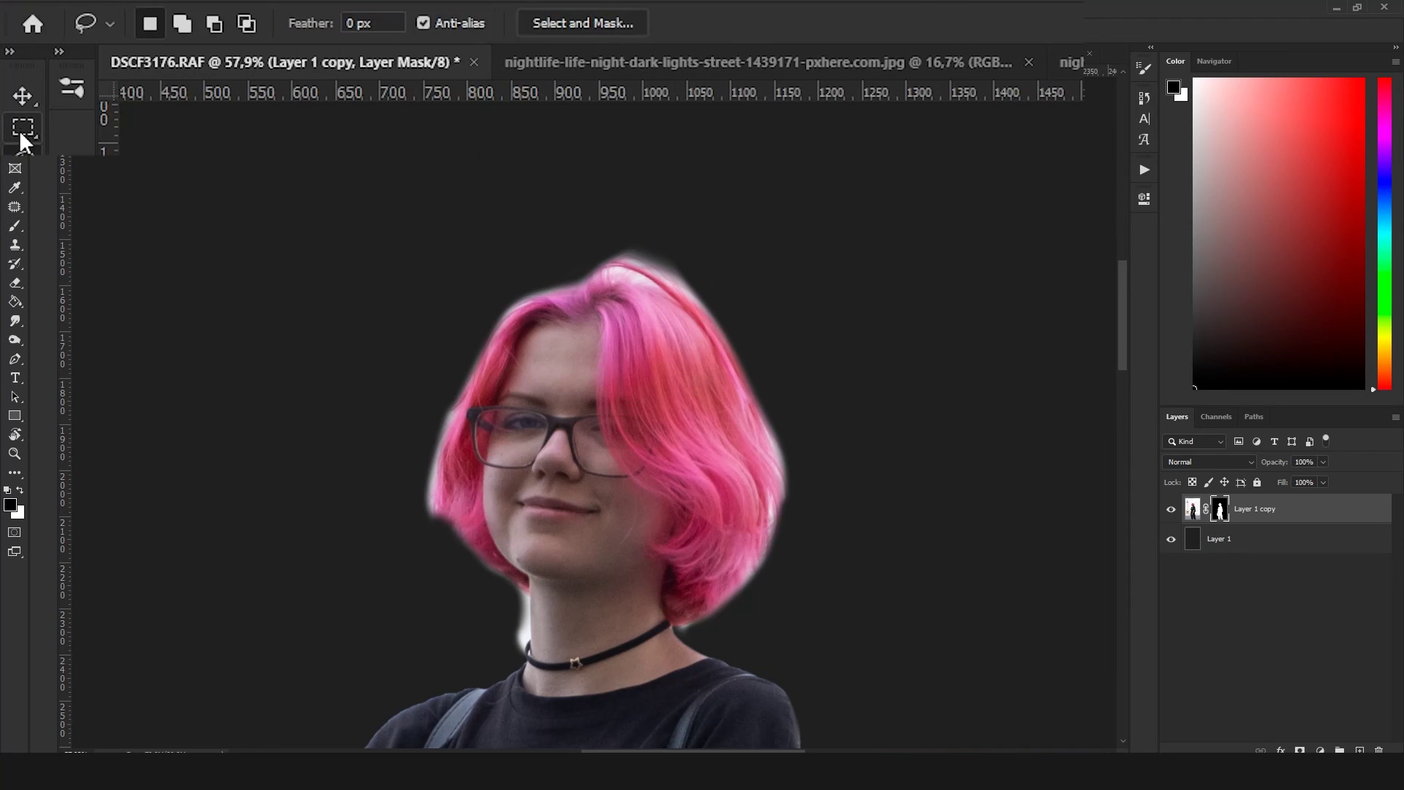
# Refine the girl's pink hair outline in Select and Mask with the Refine Edge Brush
pyautogui.click(22, 129)
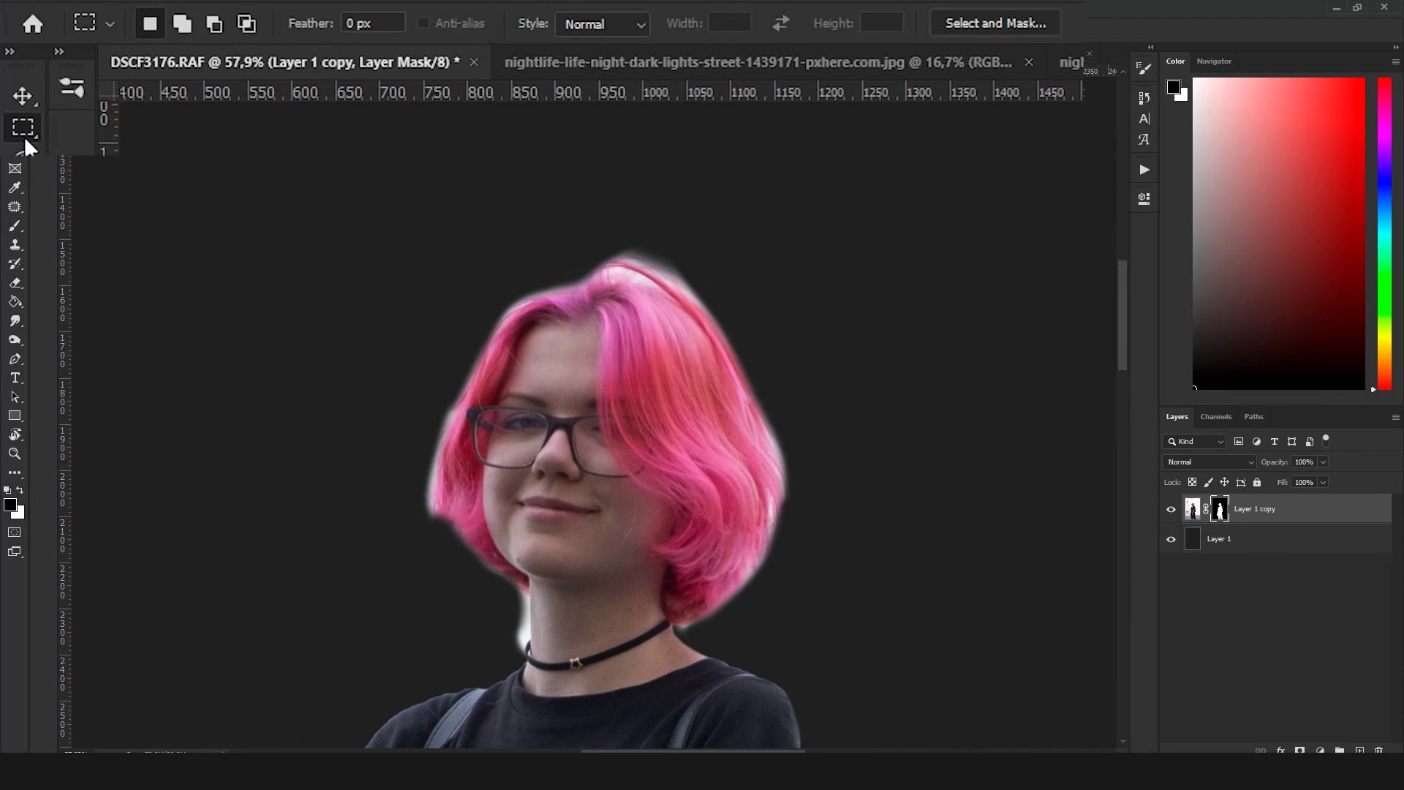
pyautogui.click(1024, 22)
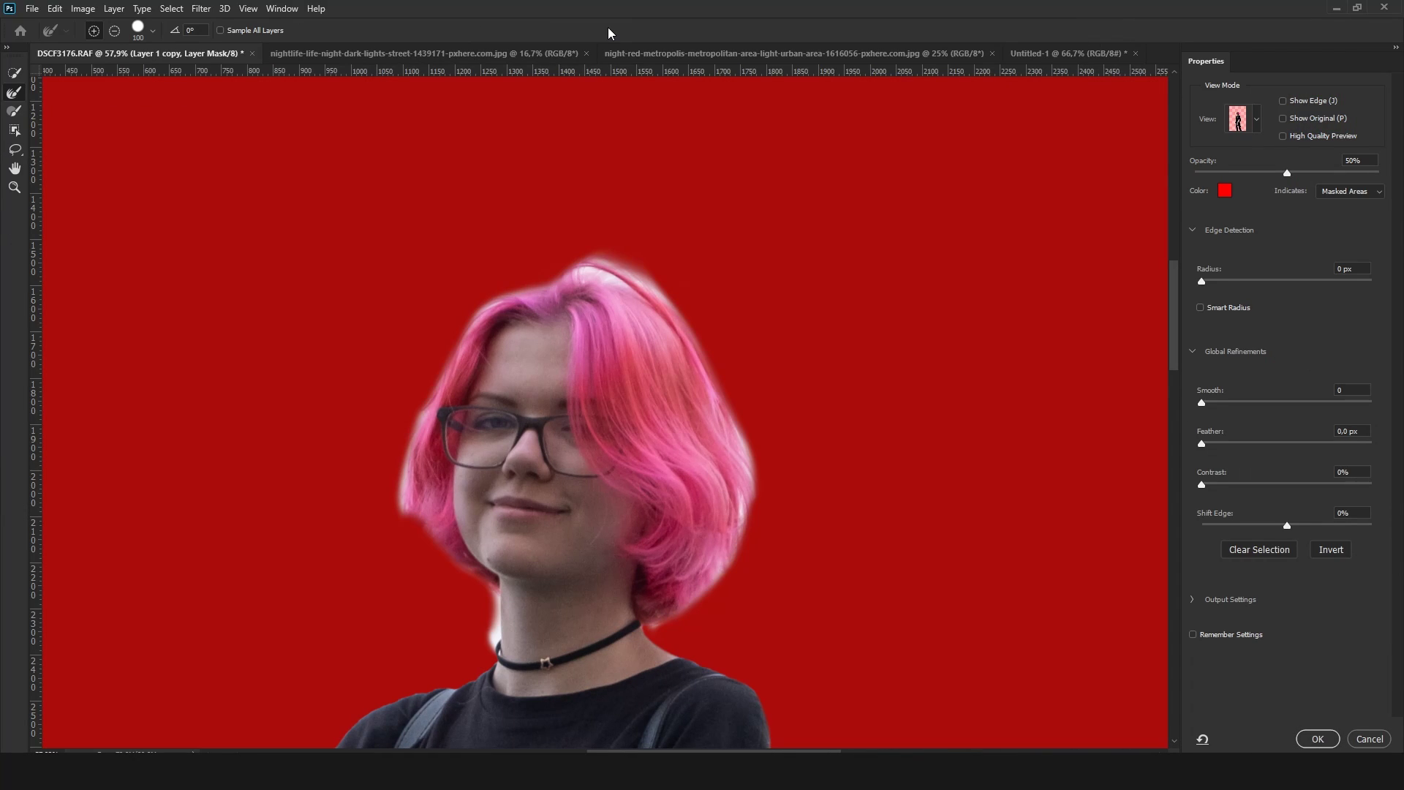
pyautogui.scroll(-5, 720, 304)
pyautogui.scroll(2, 648, 276)
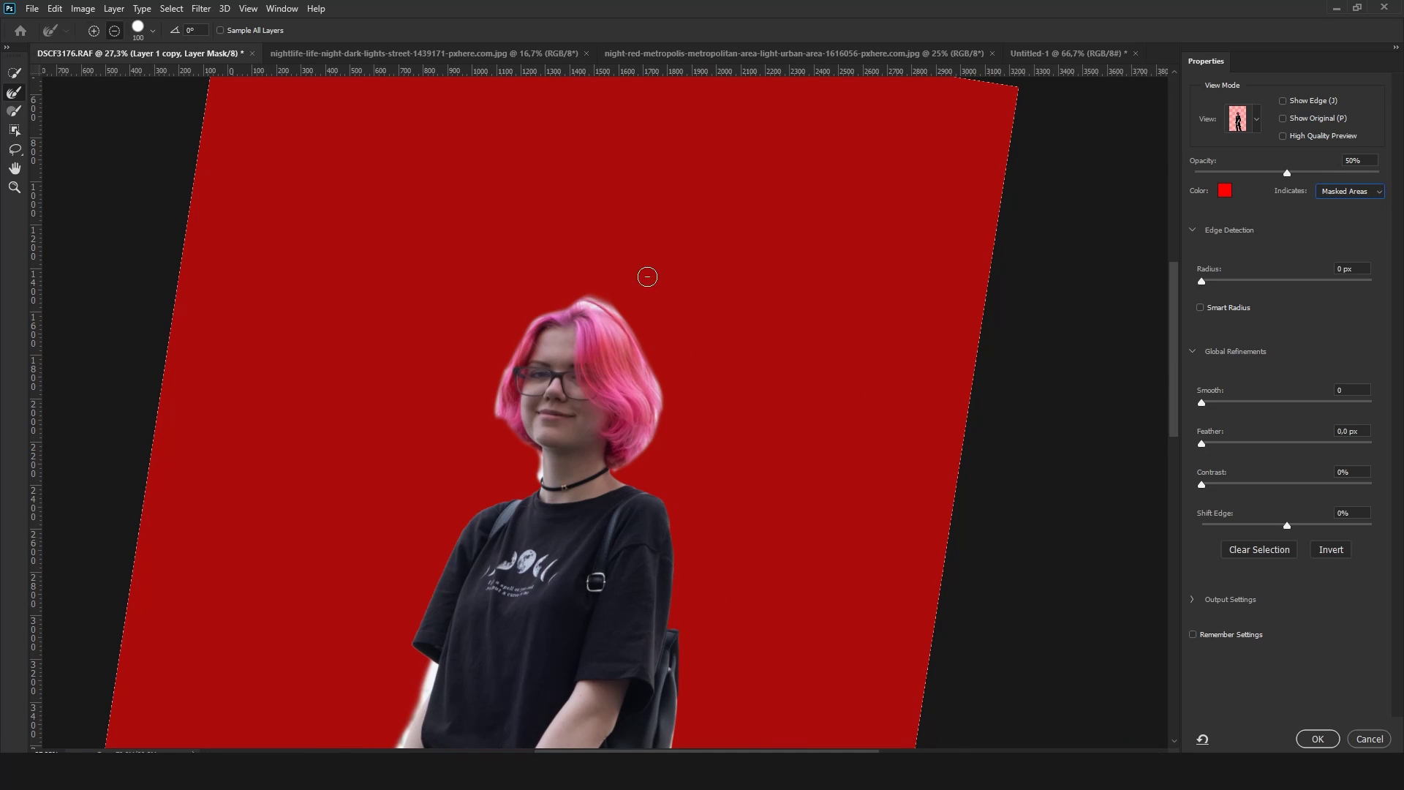
pyautogui.moveTo(655, 512); pyautogui.dragTo(519, 423)
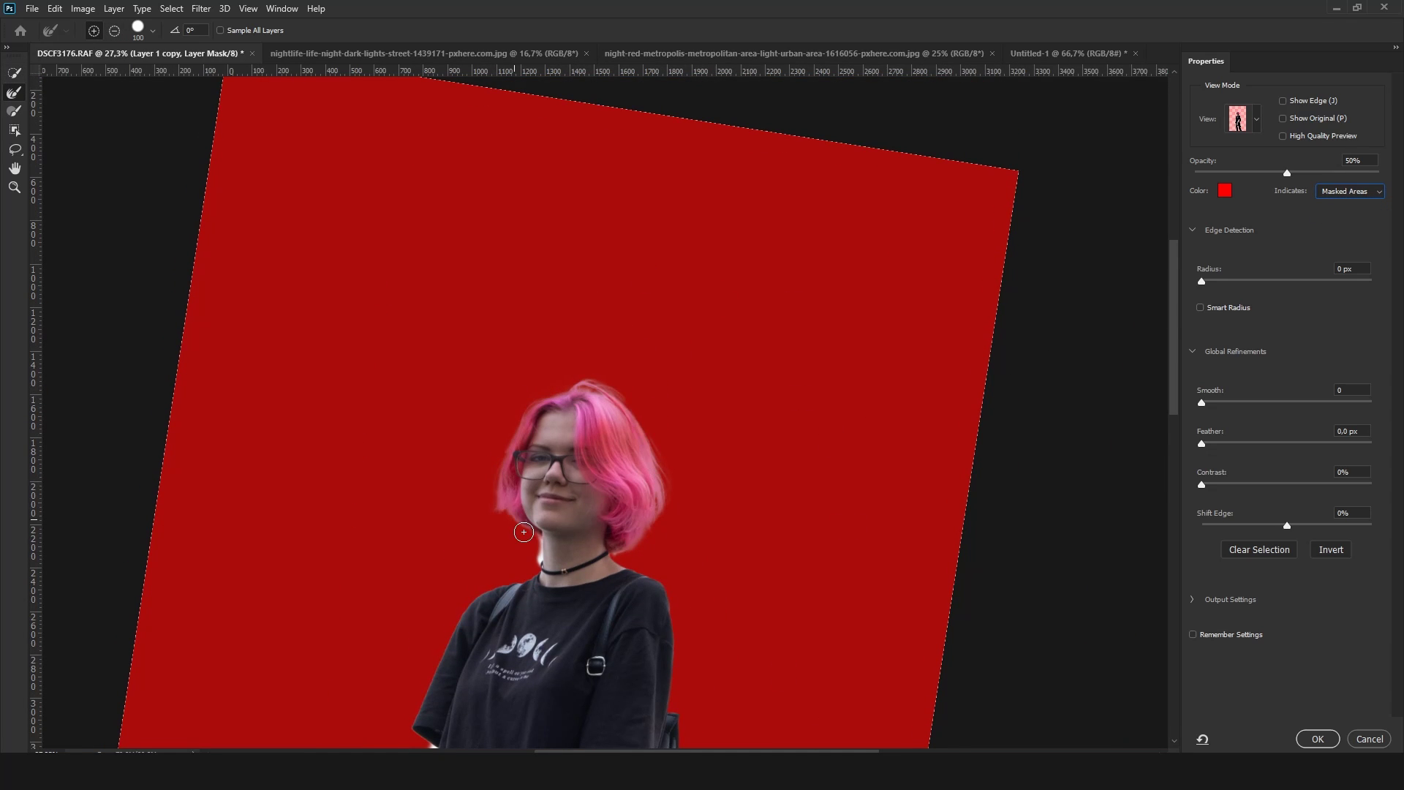
# Apply the refined hair mask and zoom around to inspect the girl's edges
pyautogui.press('Return')
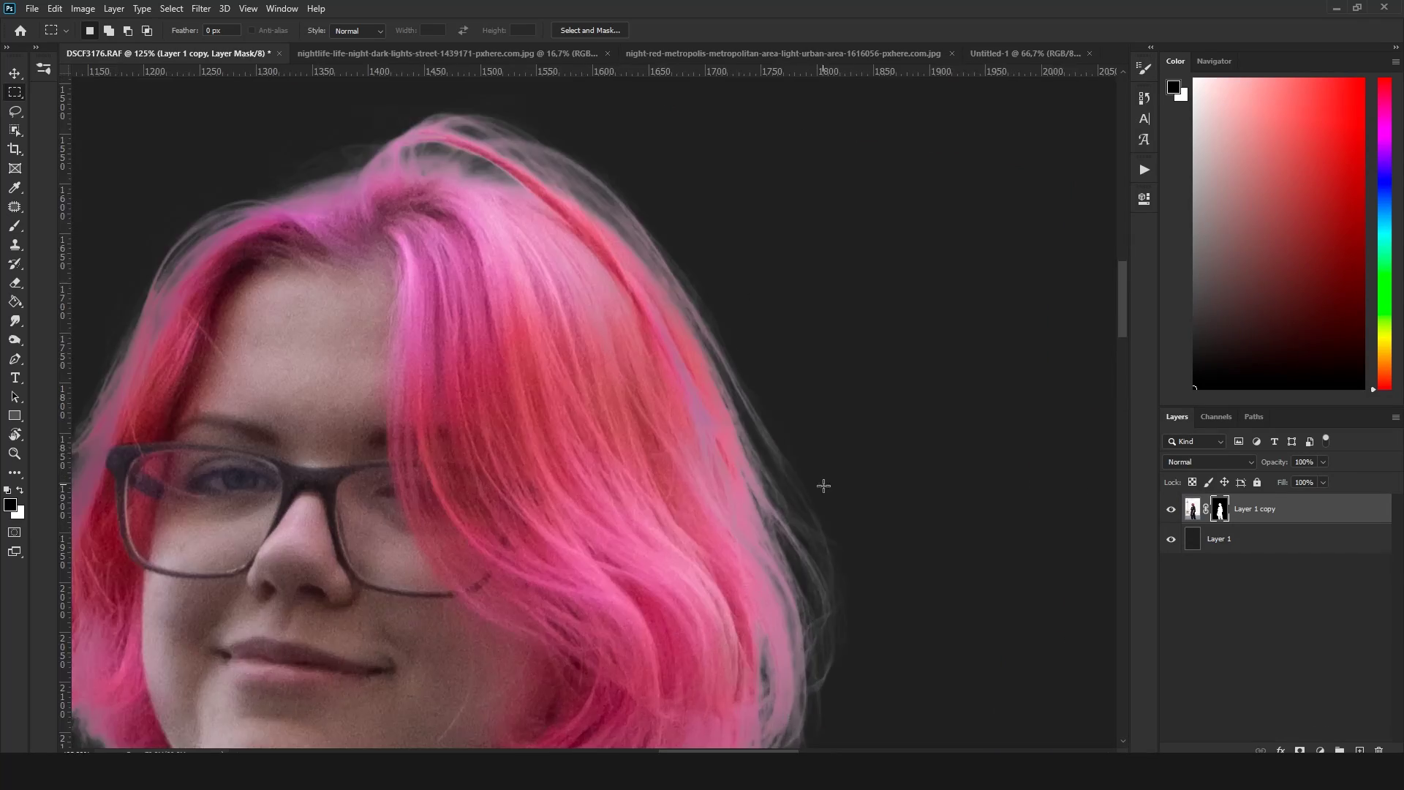
pyautogui.scroll(-5, 579, 529)
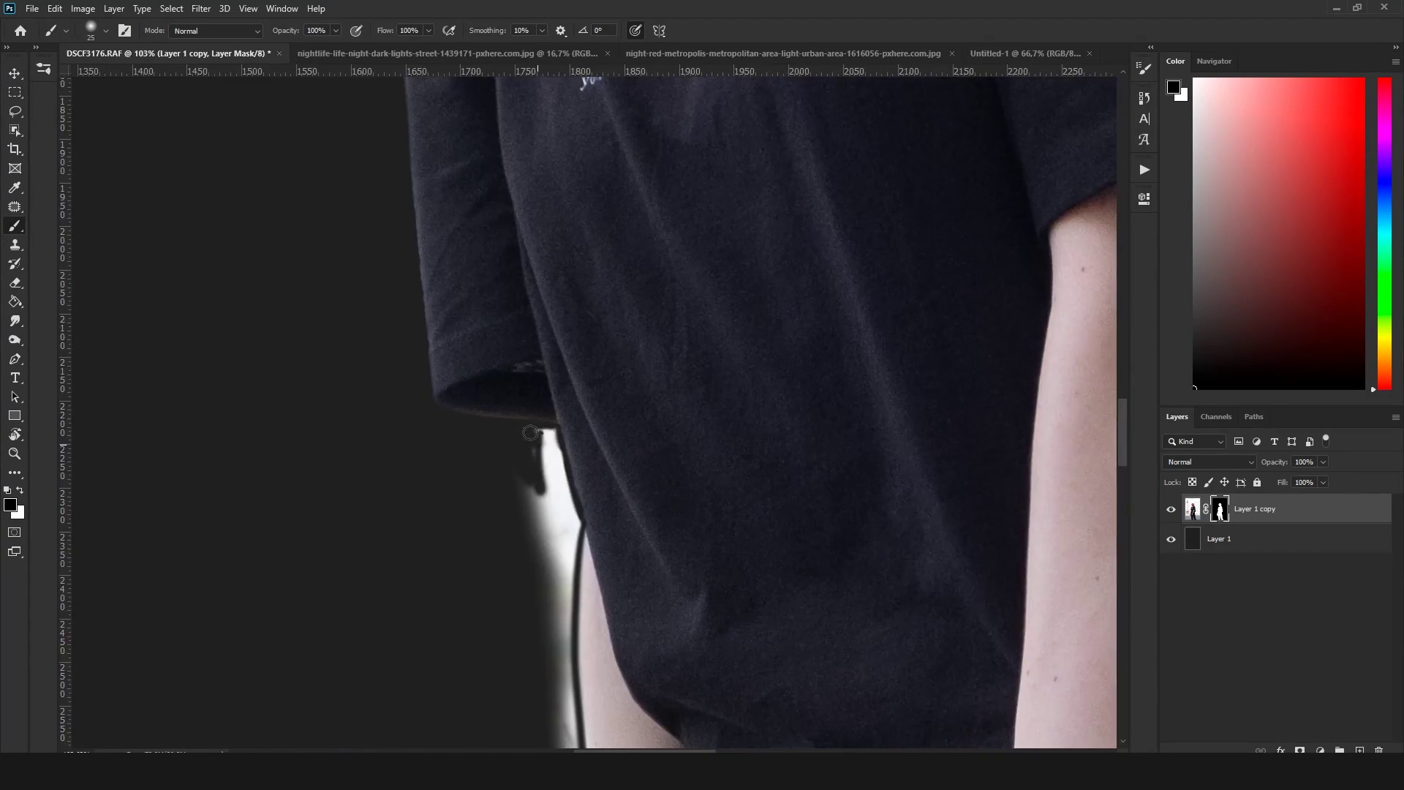
pyautogui.scroll(-2, 502, 212)
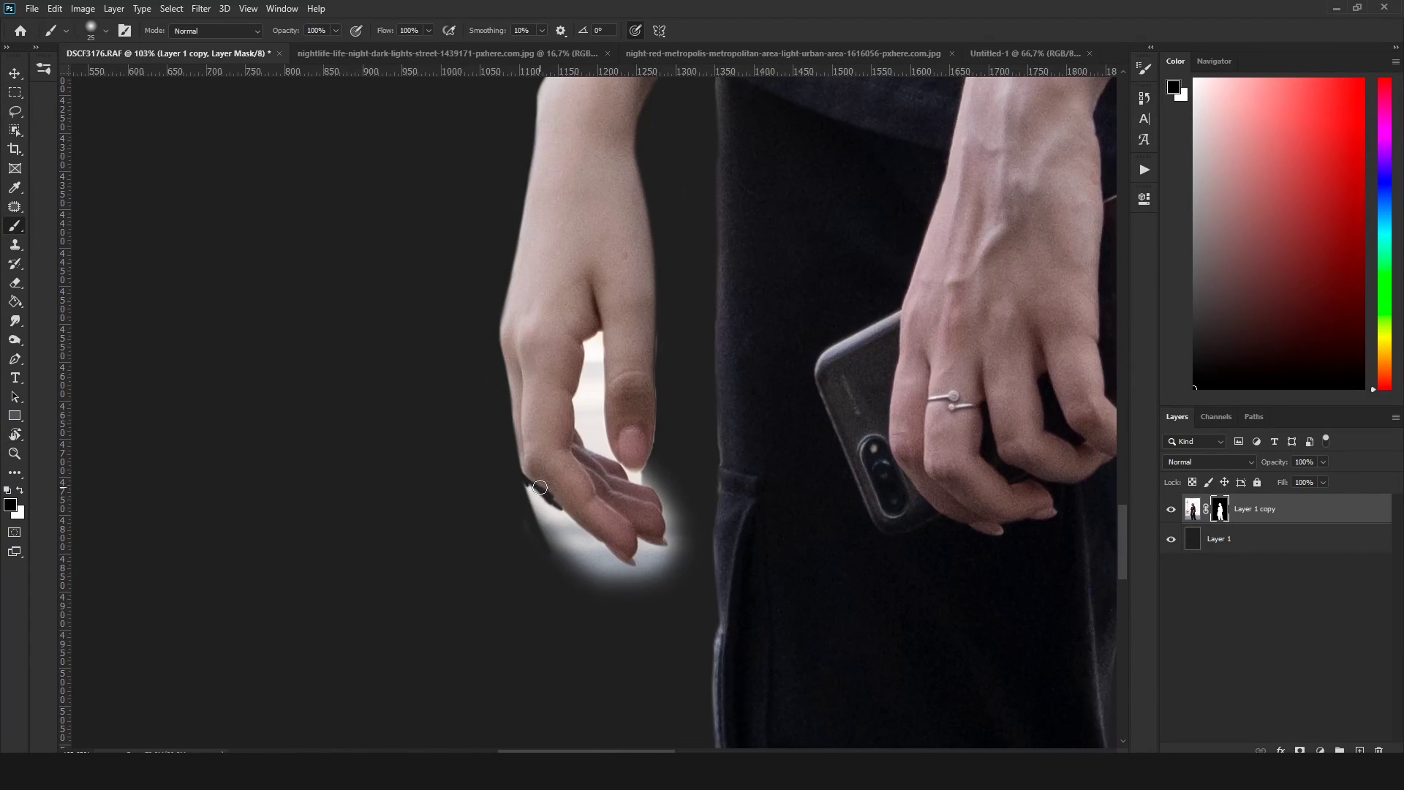
pyautogui.scroll(3, 519, 422)
pyautogui.scroll(2, 519, 422)
pyautogui.scroll(-2, 519, 422)
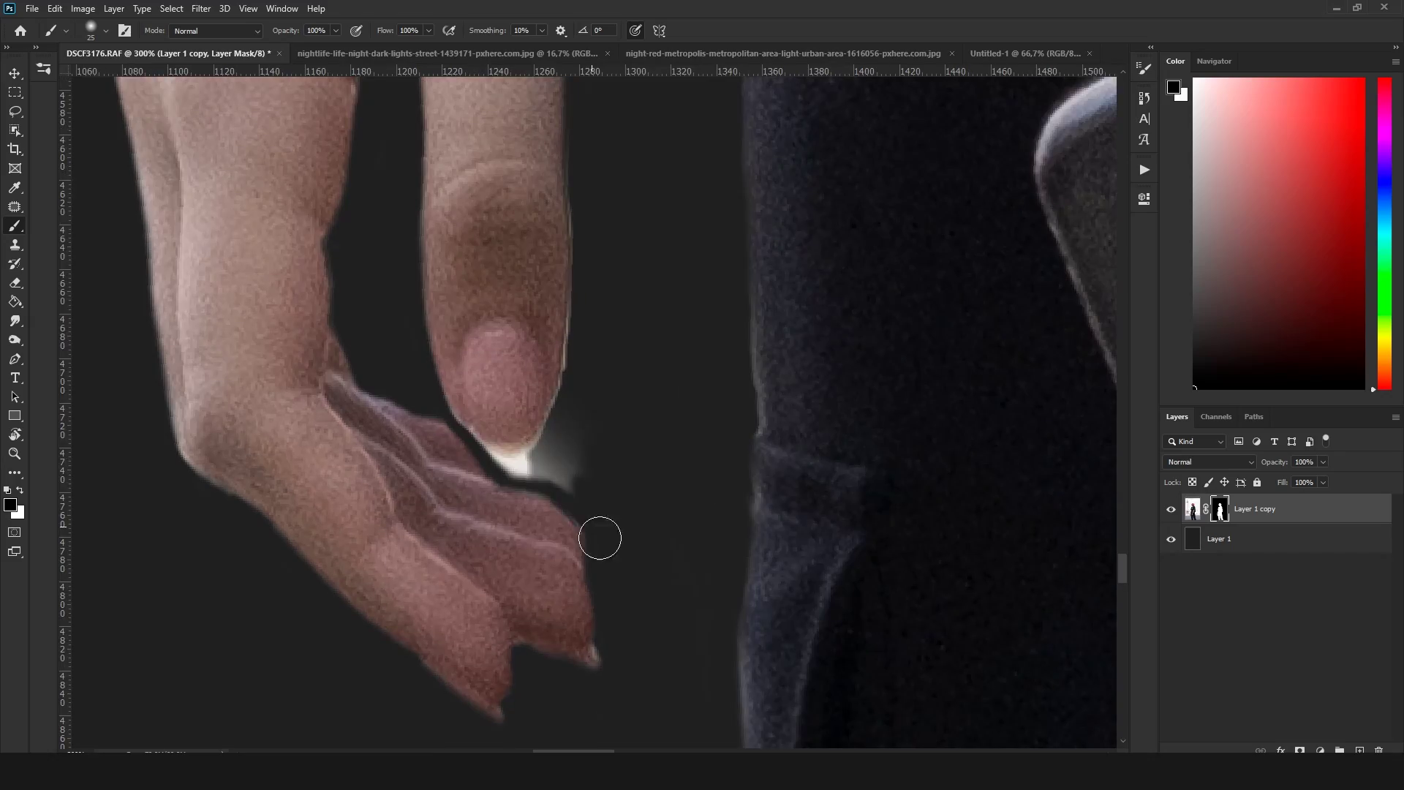
pyautogui.scroll(-3, 598, 536)
pyautogui.scroll(4, 587, 230)
pyautogui.scroll(-2, 587, 231)
pyautogui.scroll(-2, 731, 438)
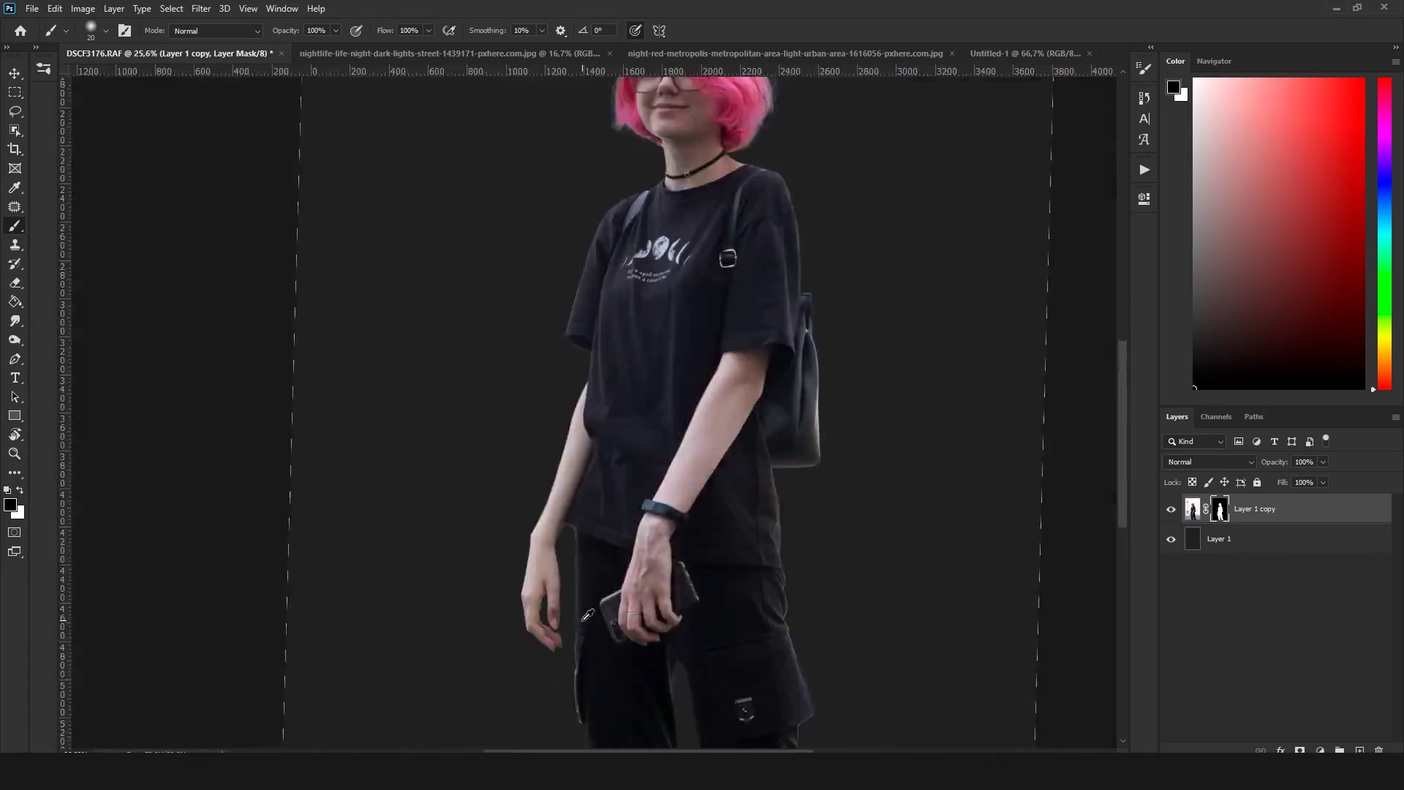
pyautogui.scroll(3, 659, 307)
pyautogui.scroll(3, 574, 294)
pyautogui.scroll(-3, 573, 293)
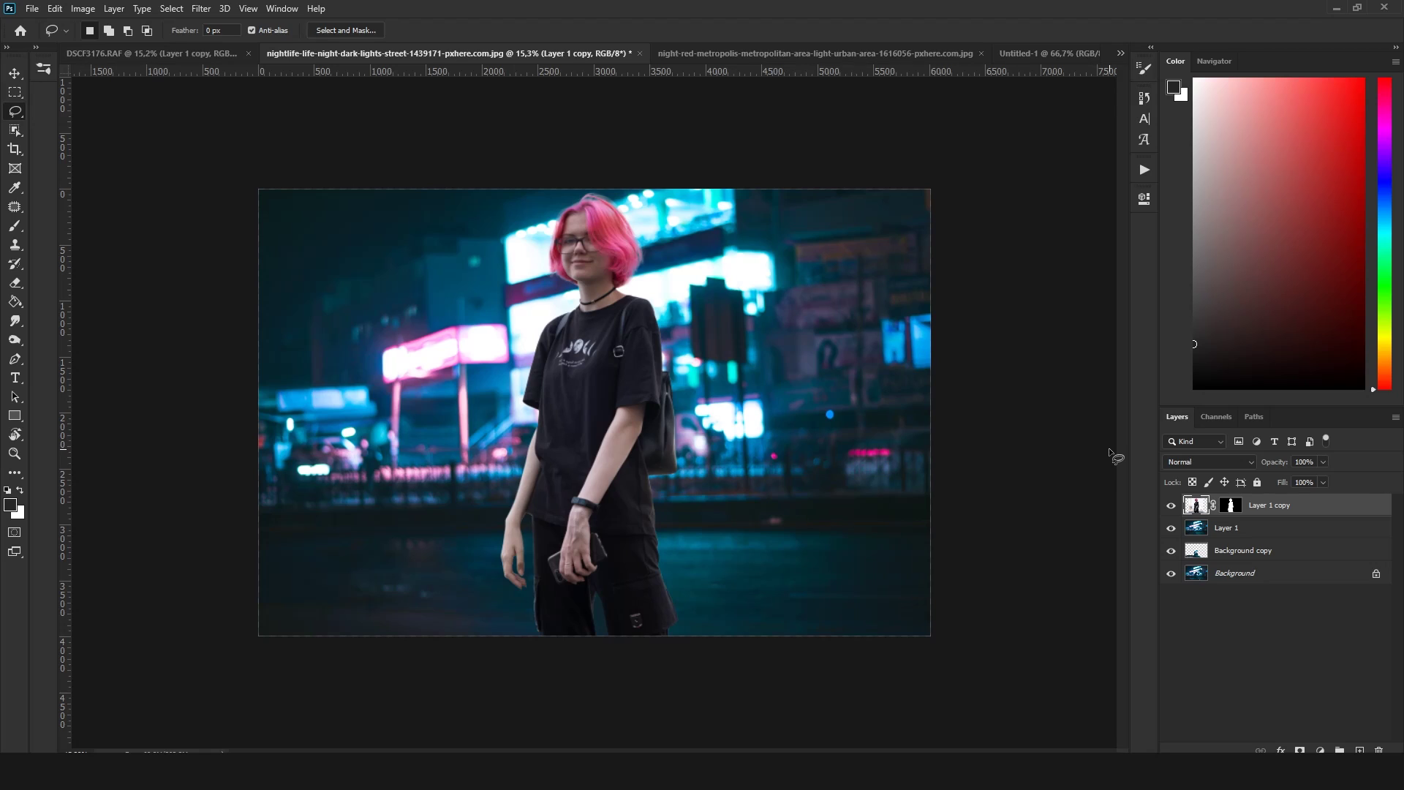
# Disable the girl layer's mask and toggle the layer off and on to view the street
pyautogui.rightClick(1236, 510)
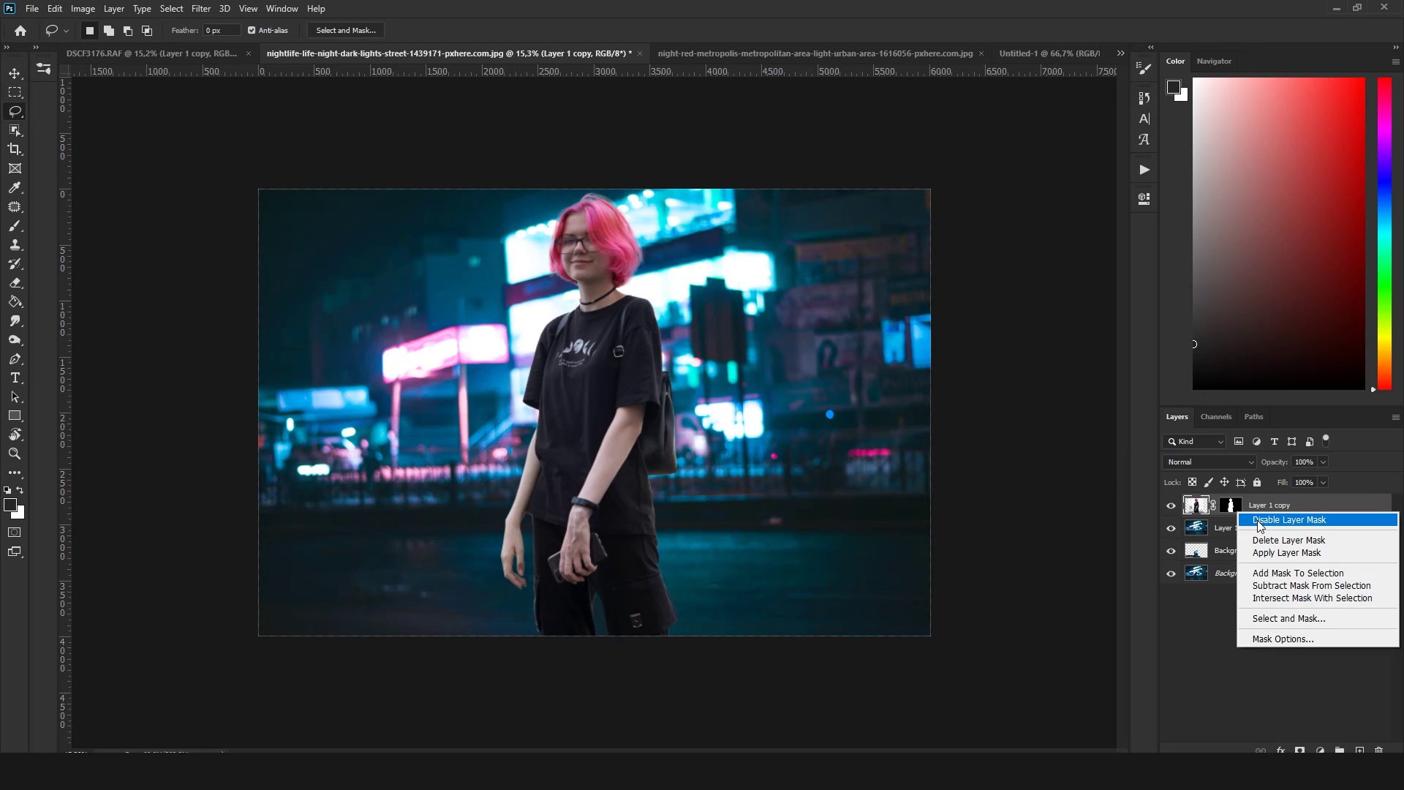
pyautogui.click(1260, 521)
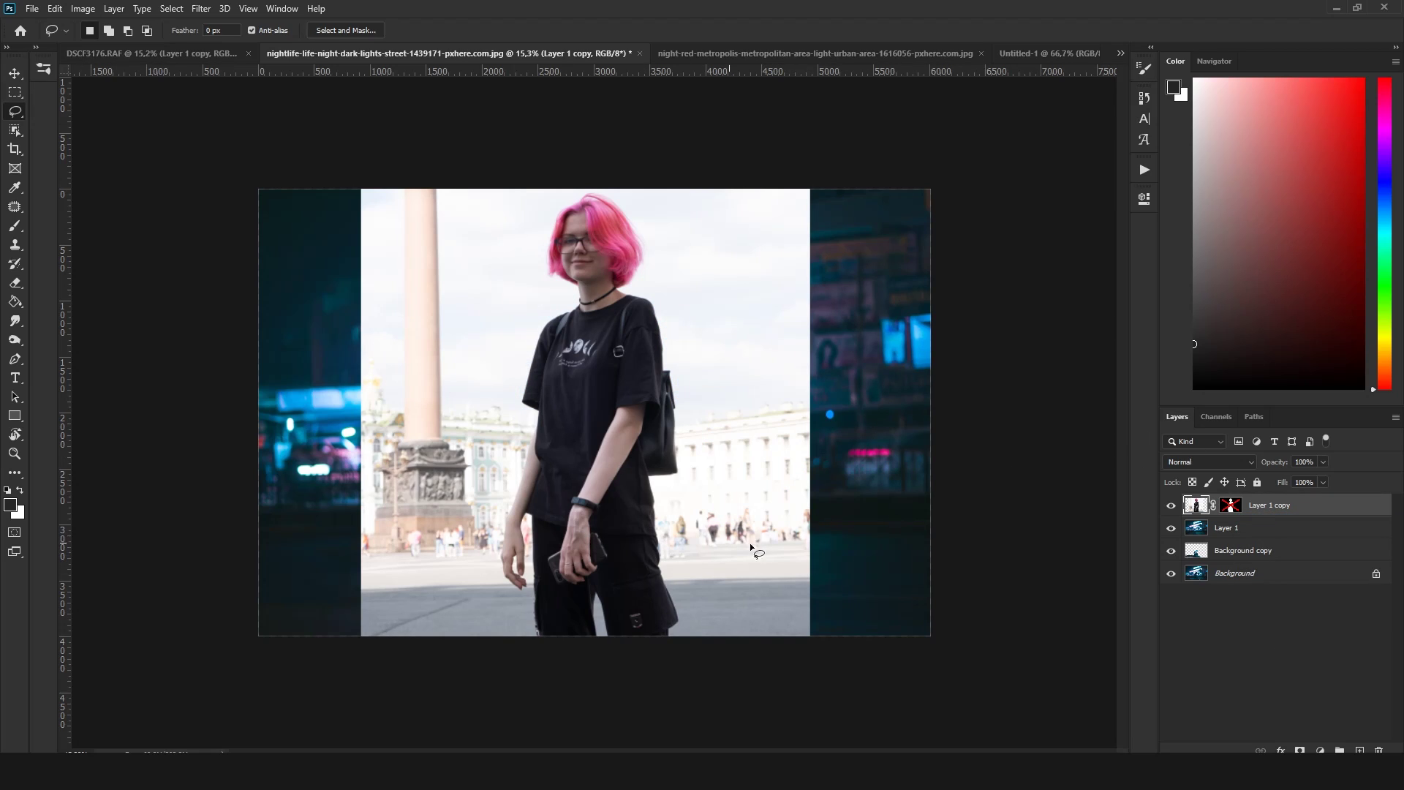
pyautogui.click(1171, 506)
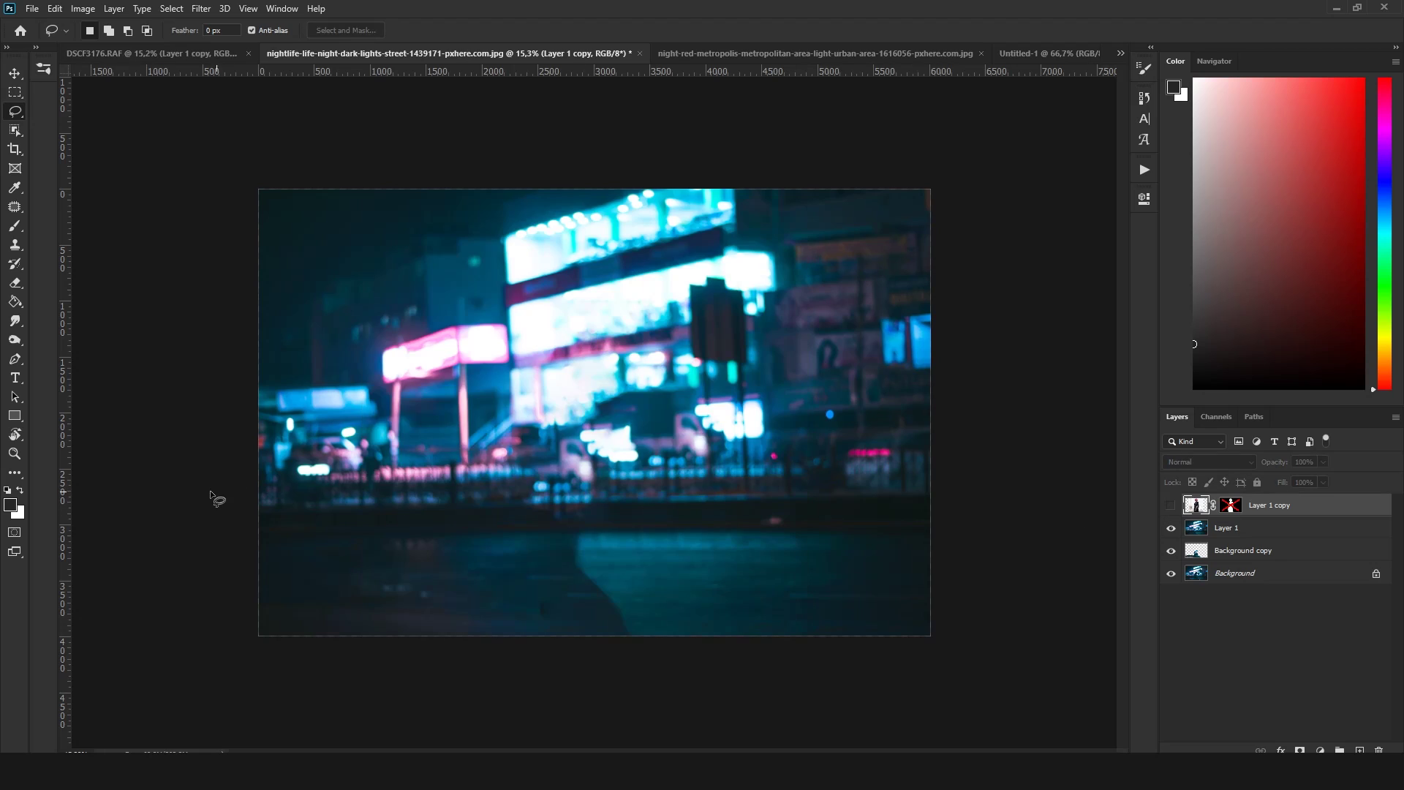
pyautogui.click(1171, 507)
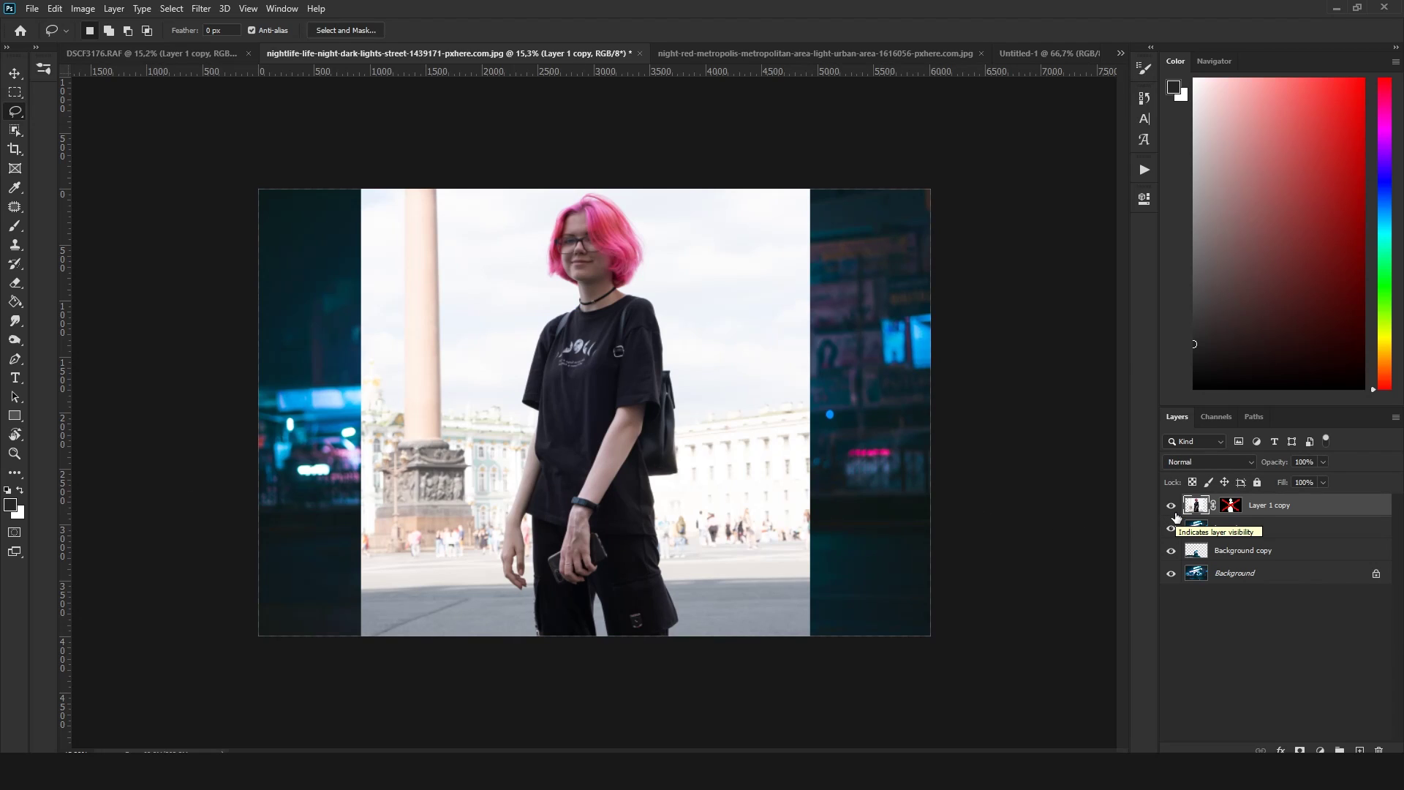
pyautogui.click(1171, 505)
# Scale the girl down to about 71% and move her lower on the street
pyautogui.hotkey('ctrl', 't')
pyautogui.moveTo(607, 724); pyautogui.dragTo(611, 645)
pyautogui.moveTo(774, 352); pyautogui.dragTo(726, 351)
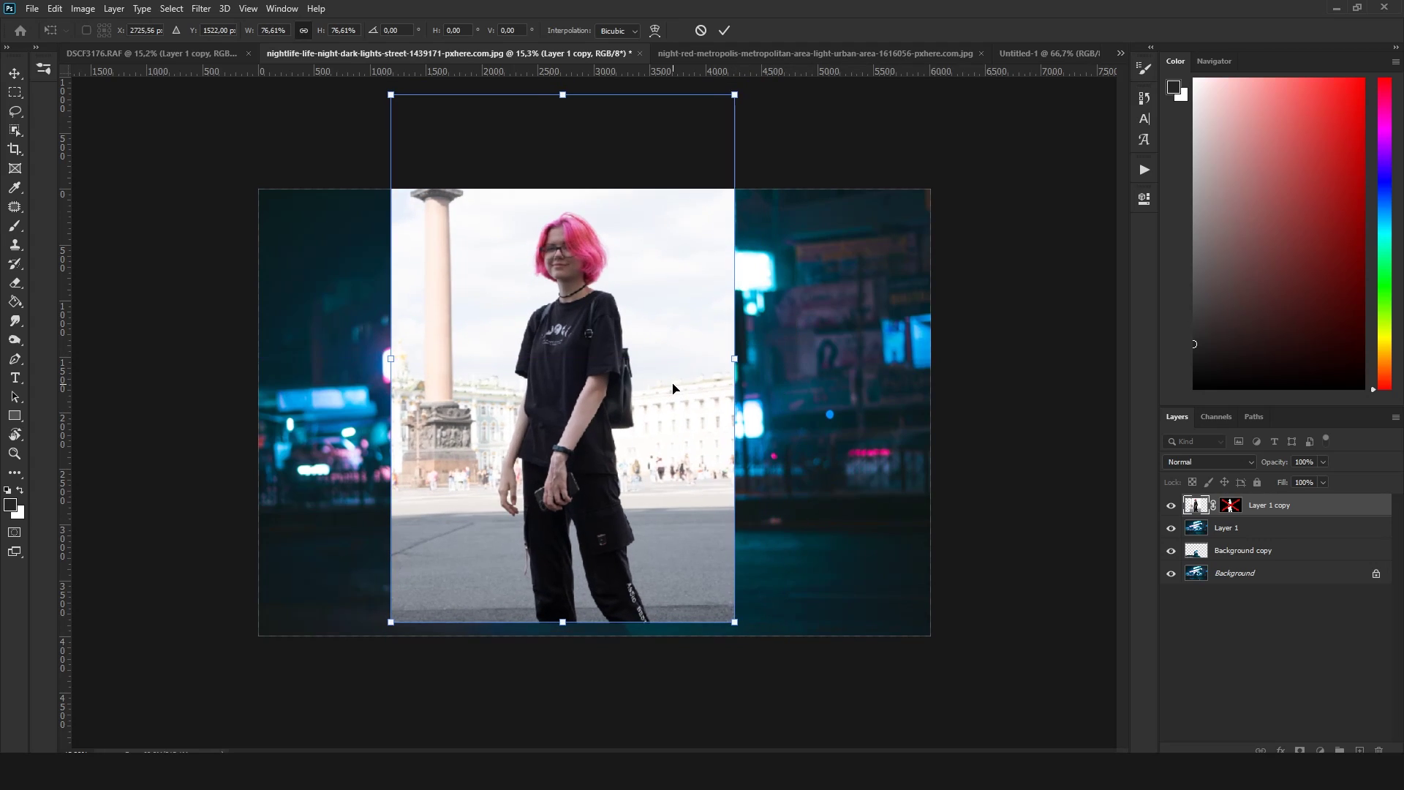
pyautogui.moveTo(654, 415); pyautogui.dragTo(636, 414)
pyautogui.moveTo(740, 304); pyautogui.dragTo(664, 378)
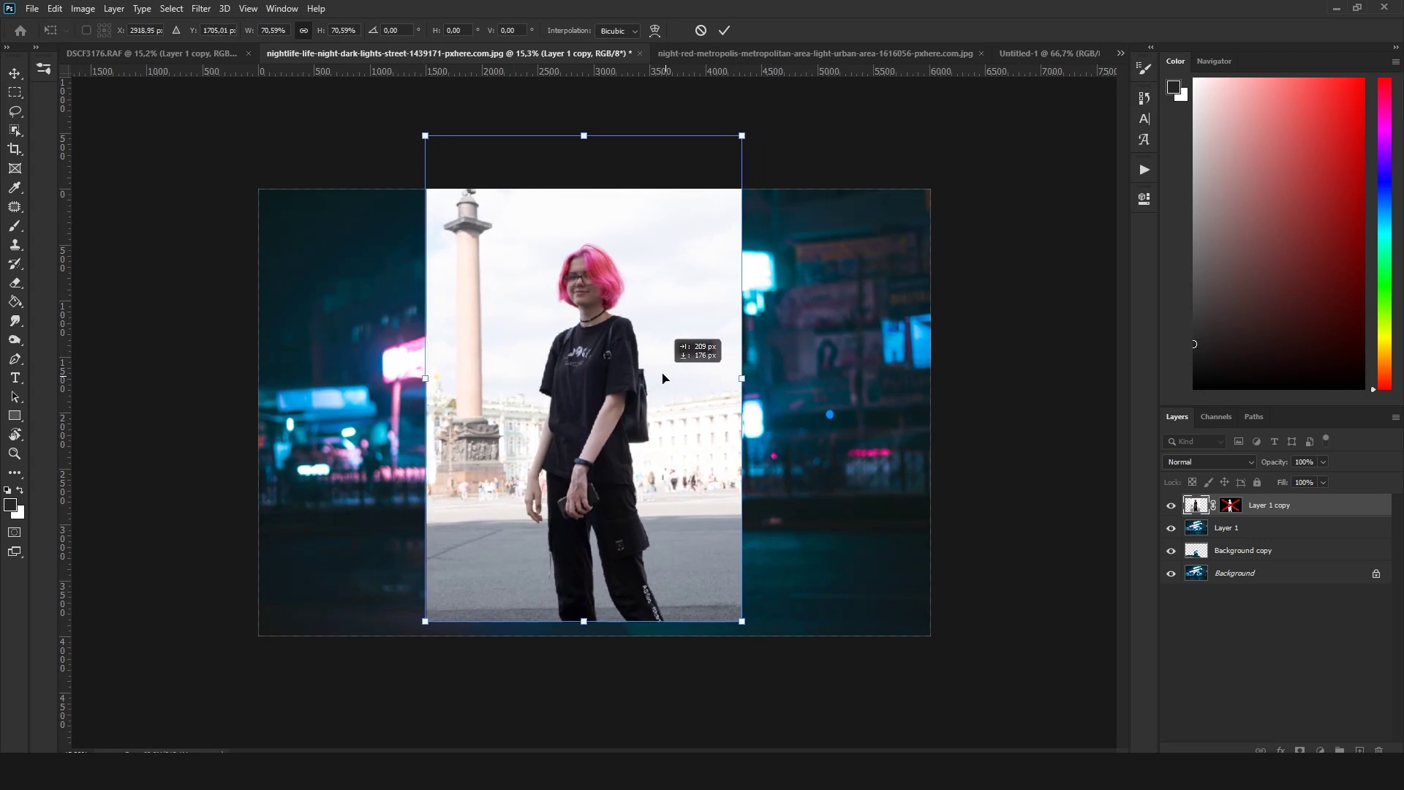
pyautogui.press('Return')
# Crop the composite around the girl with a landscape, slightly rotated crop frame
pyautogui.press('c')
pyautogui.press('x')
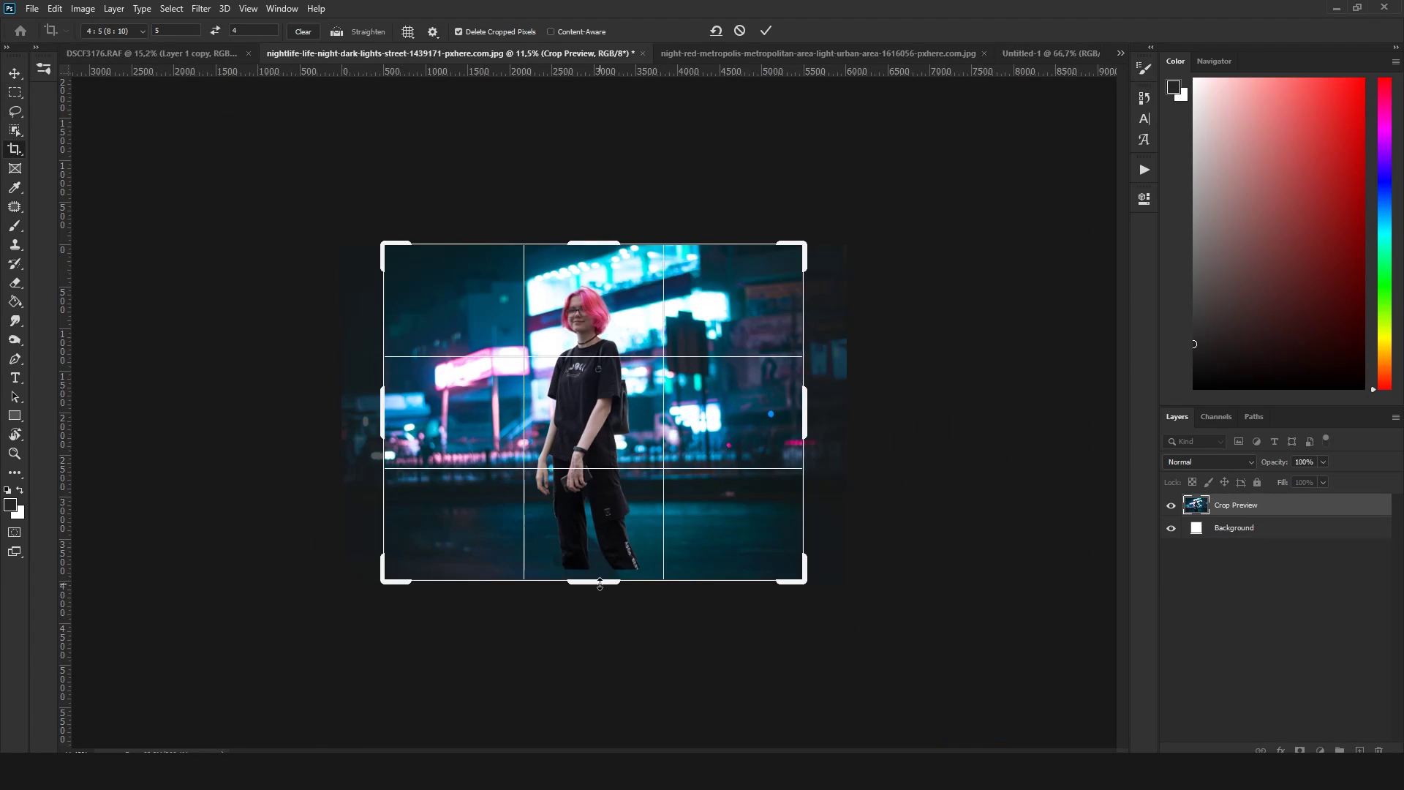
pyautogui.moveTo(600, 583); pyautogui.dragTo(600, 534)
pyautogui.moveTo(744, 412)
pyautogui.mouseDown()
pyautogui.moveTo(734, 421)
pyautogui.moveTo(788, 374)
pyautogui.mouseUp()
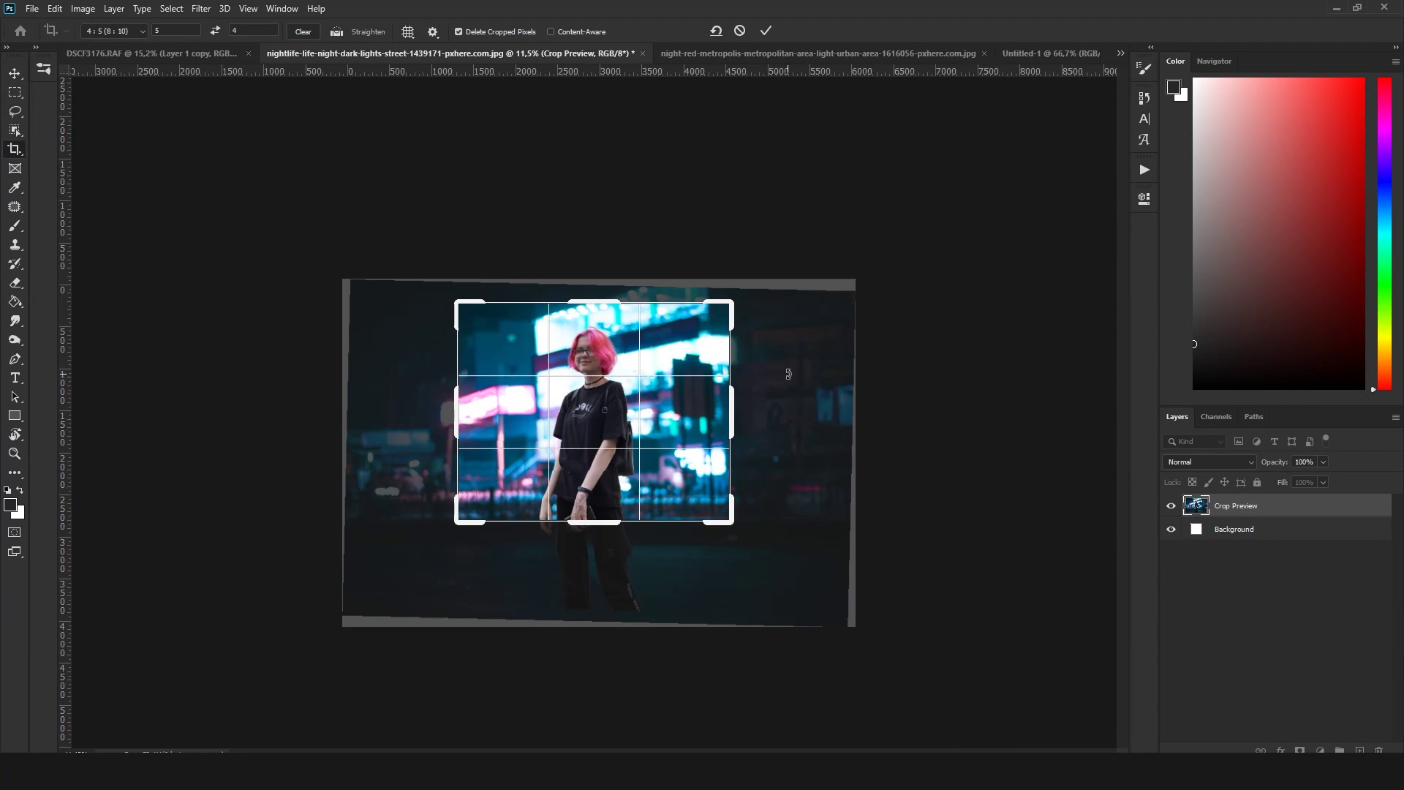
pyautogui.moveTo(781, 360); pyautogui.dragTo(790, 395)
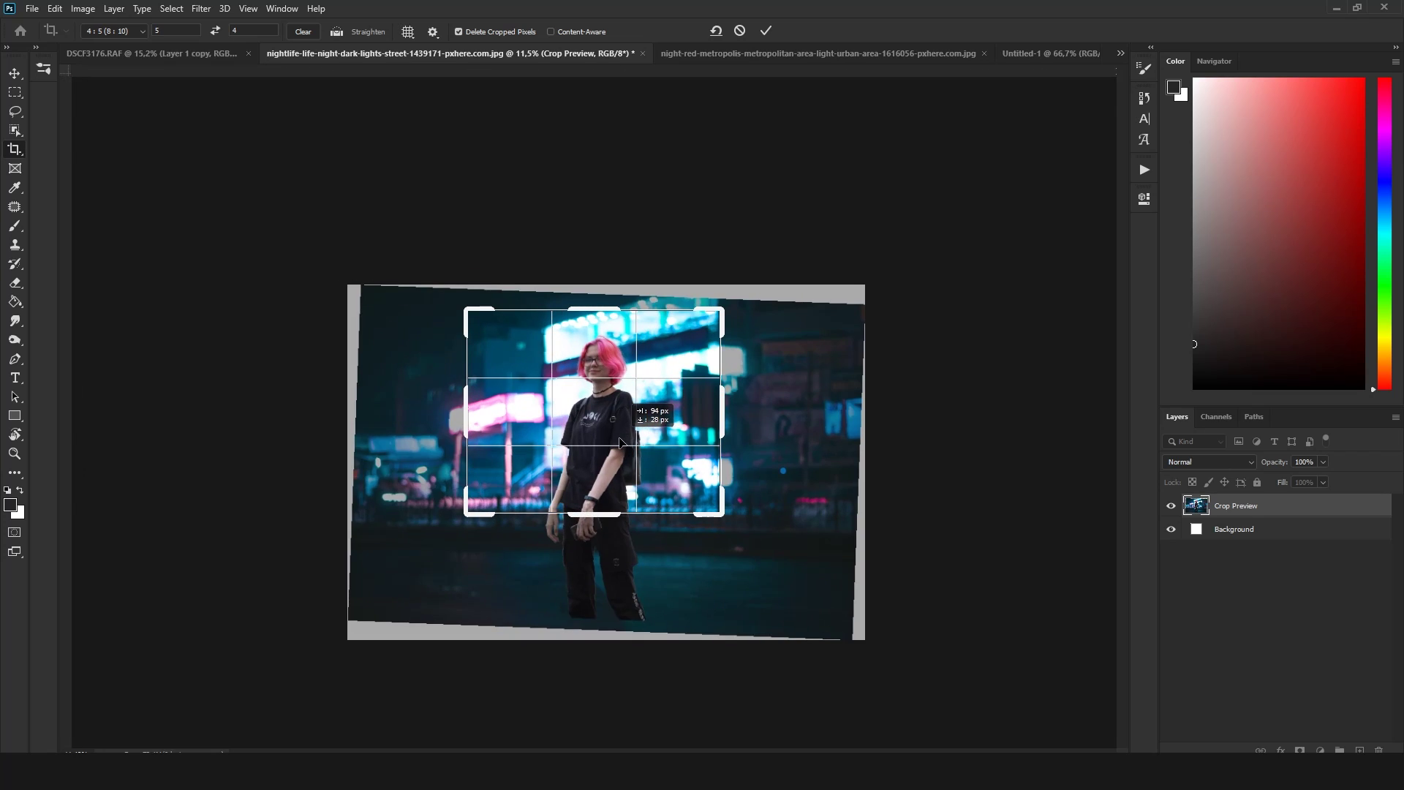
pyautogui.click(172, 31)
pyautogui.click(766, 30)
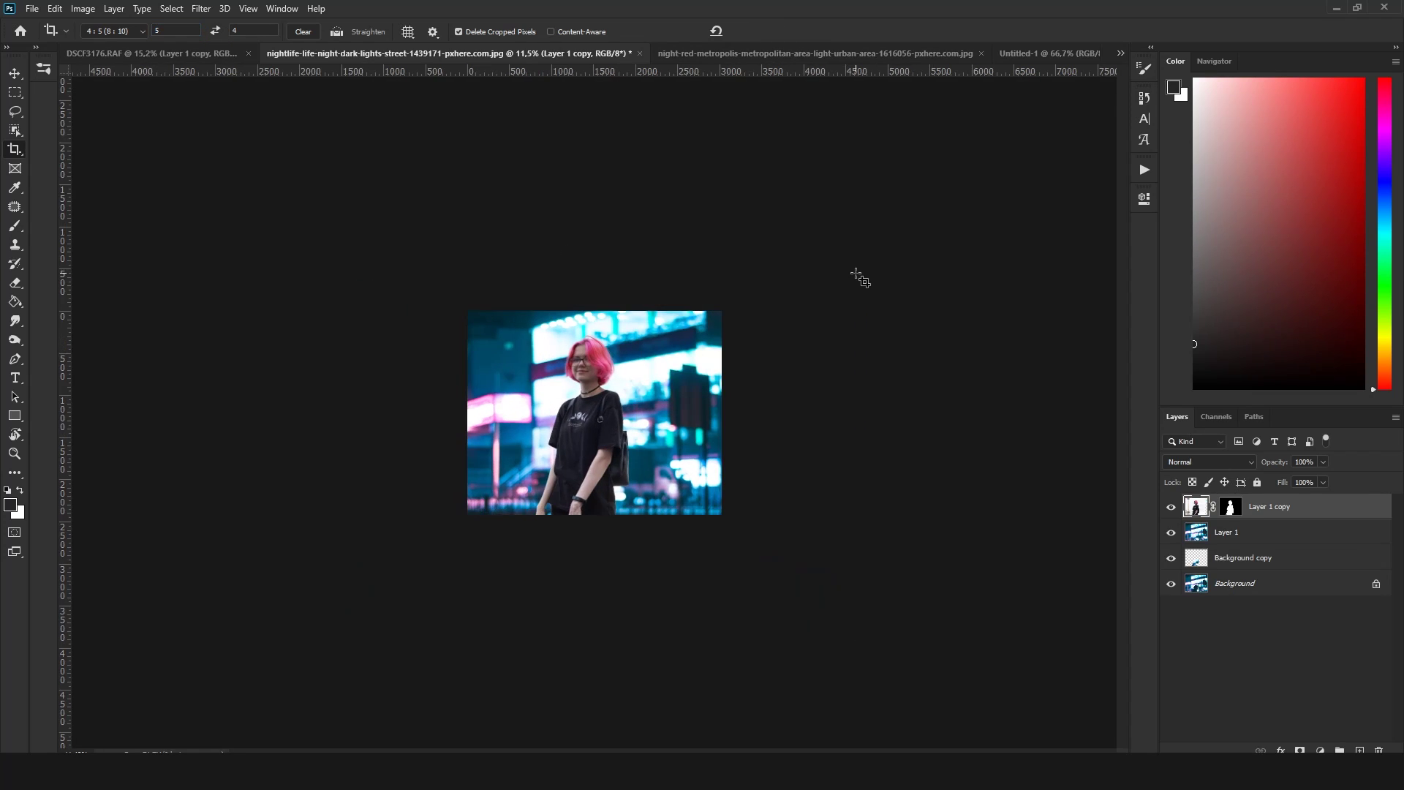
# Enlarge and reposition the girl over the street, toggling her layer to compare
pyautogui.hotkey('ctrl', 't')
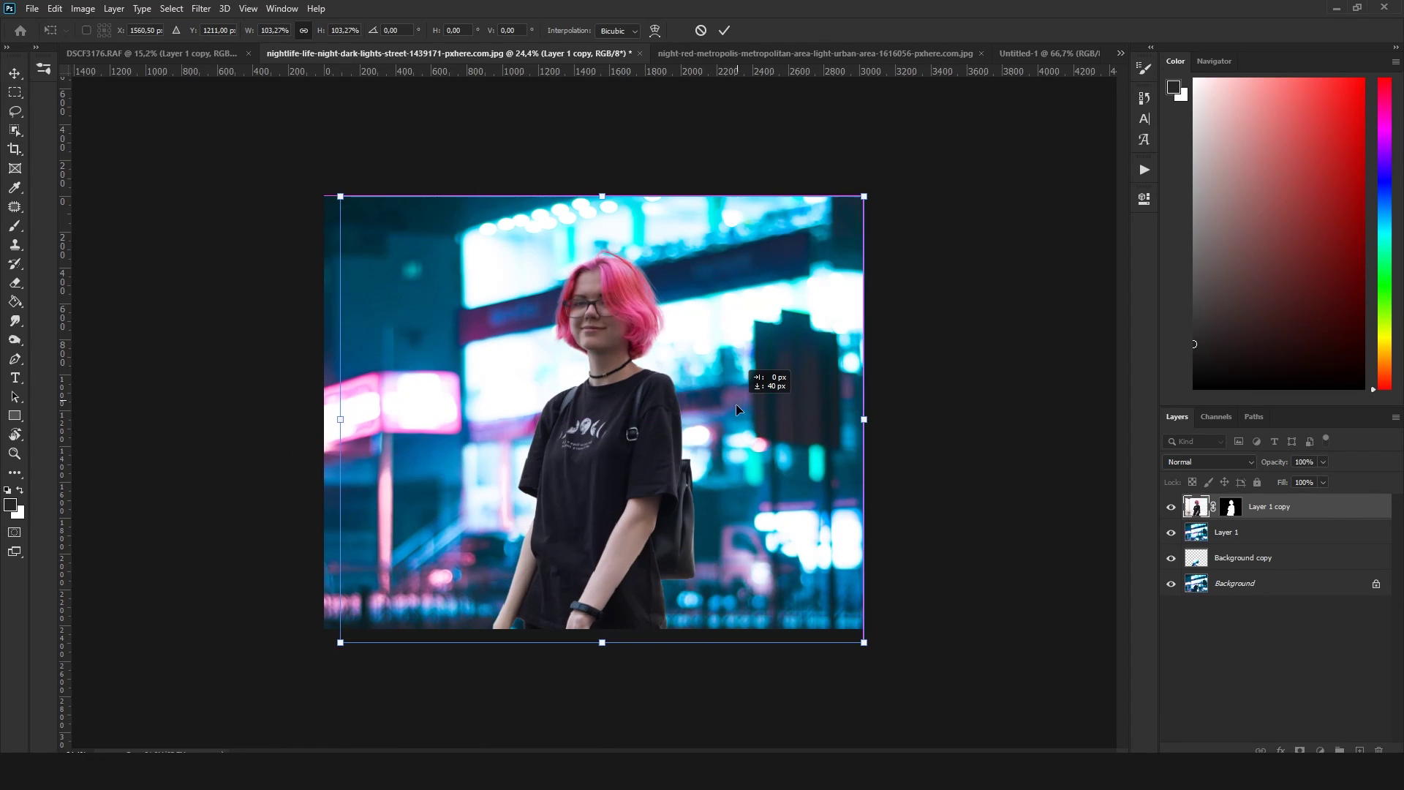
pyautogui.moveTo(736, 404); pyautogui.dragTo(629, 427)
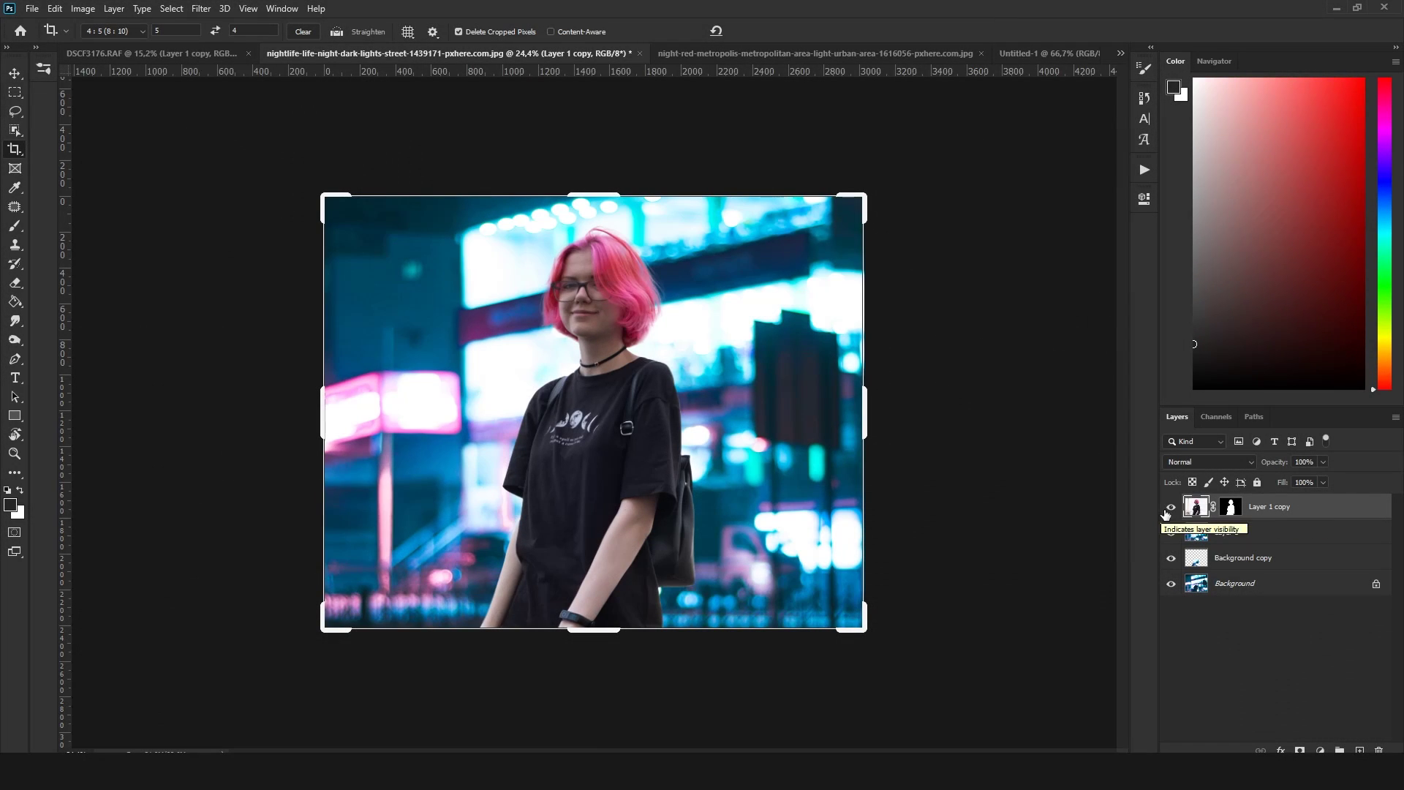
pyautogui.click(1171, 507)
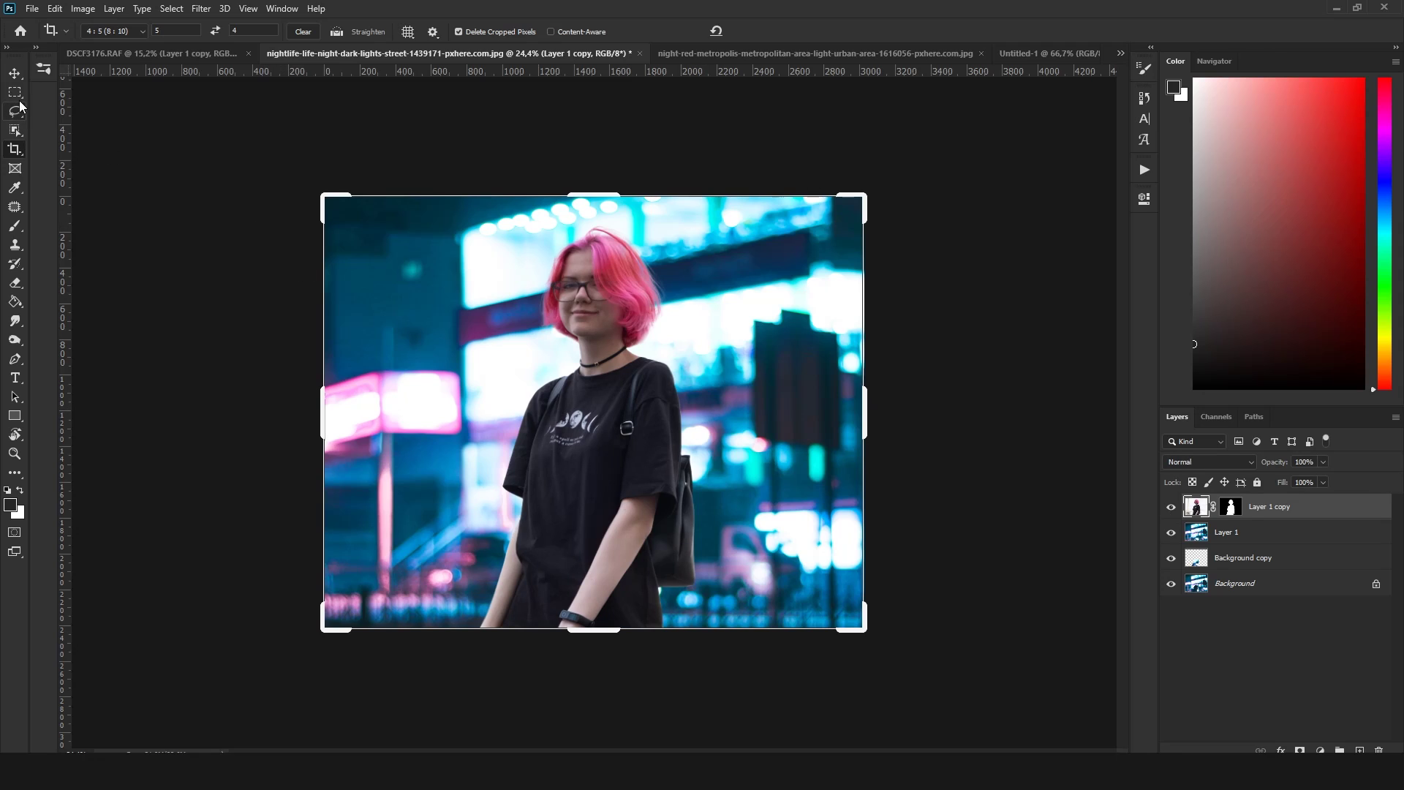
pyautogui.click(14, 93)
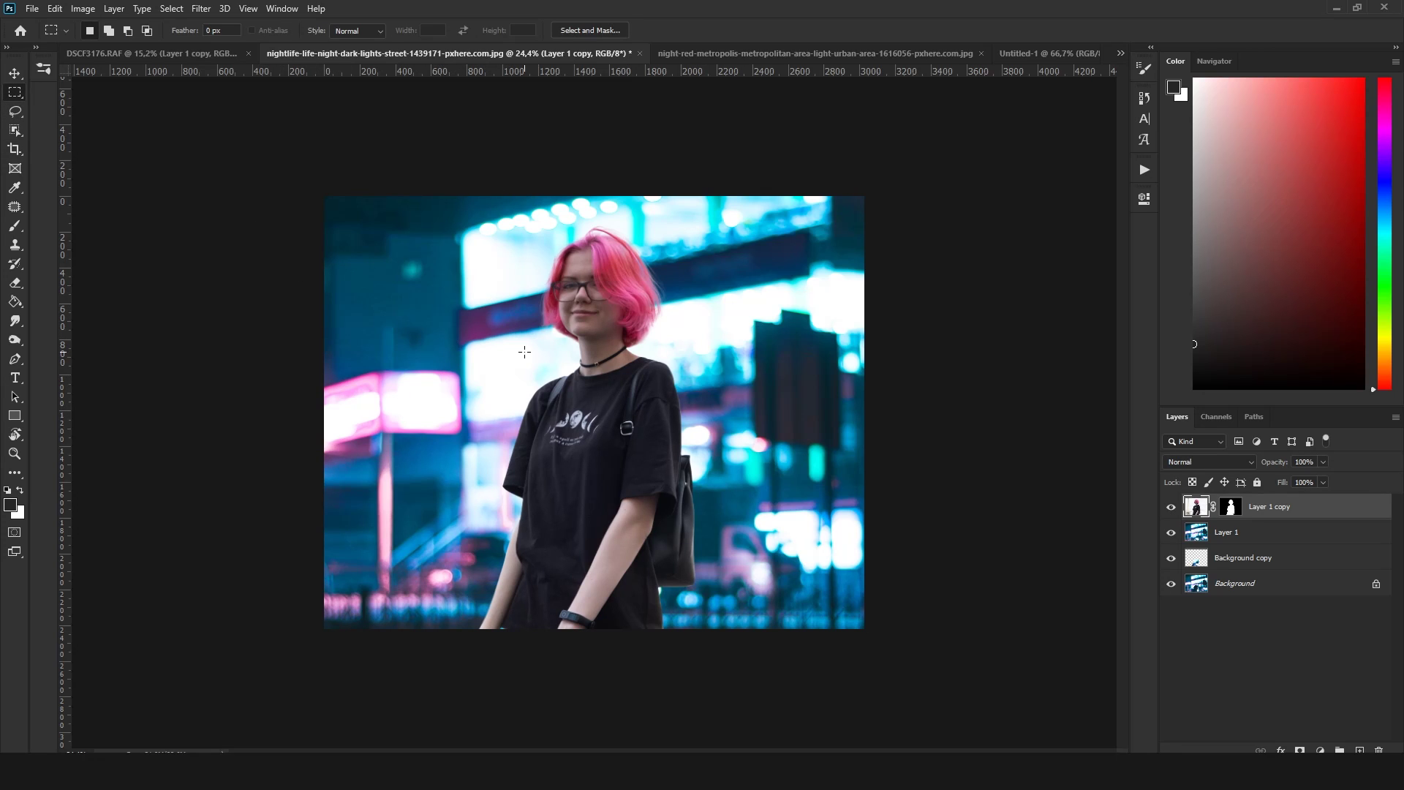
# Add a Black & White adjustment layer that turns the whole composite grayscale
pyautogui.scroll(5, 524, 352)
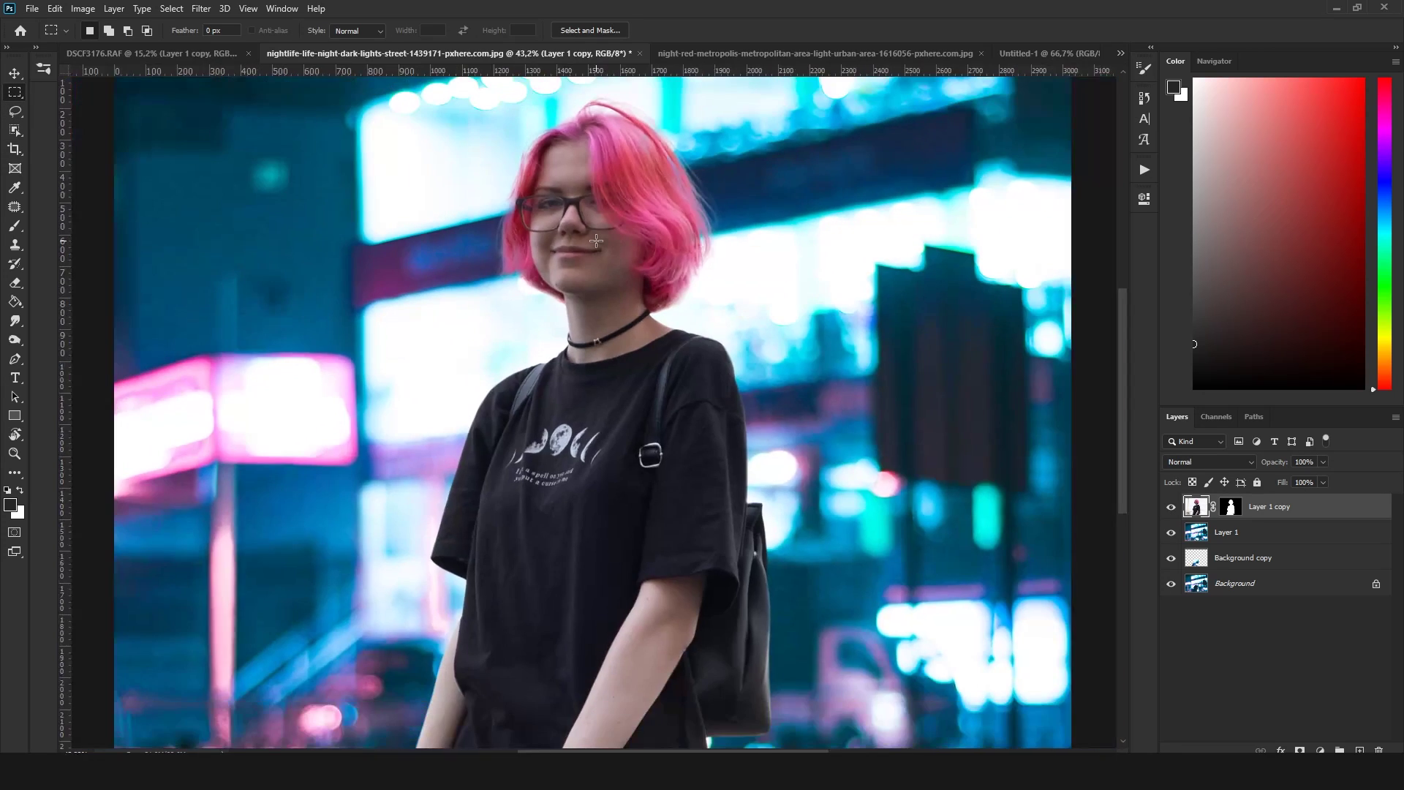
pyautogui.scroll(-2, 597, 240)
pyautogui.scroll(-3, 619, 281)
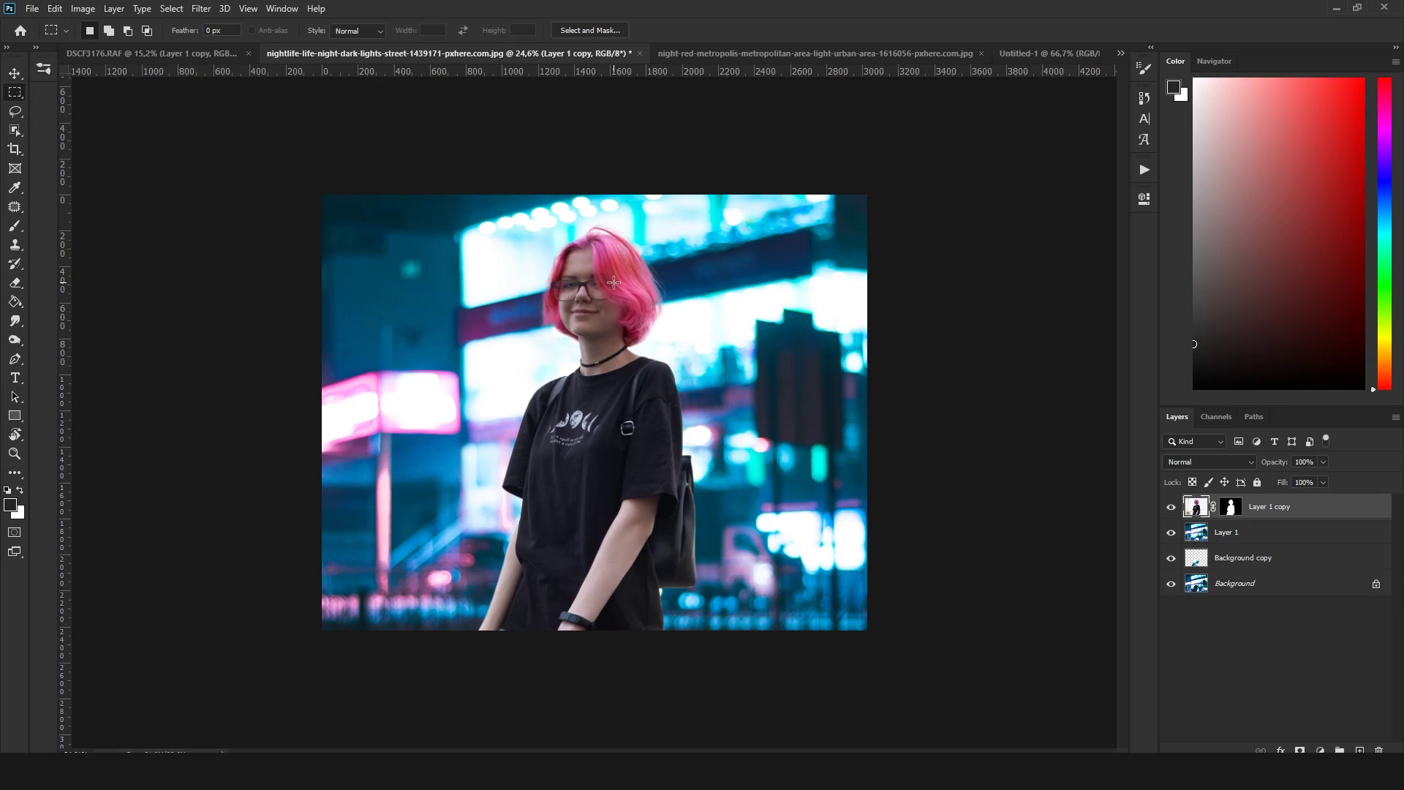
pyautogui.click(1321, 750)
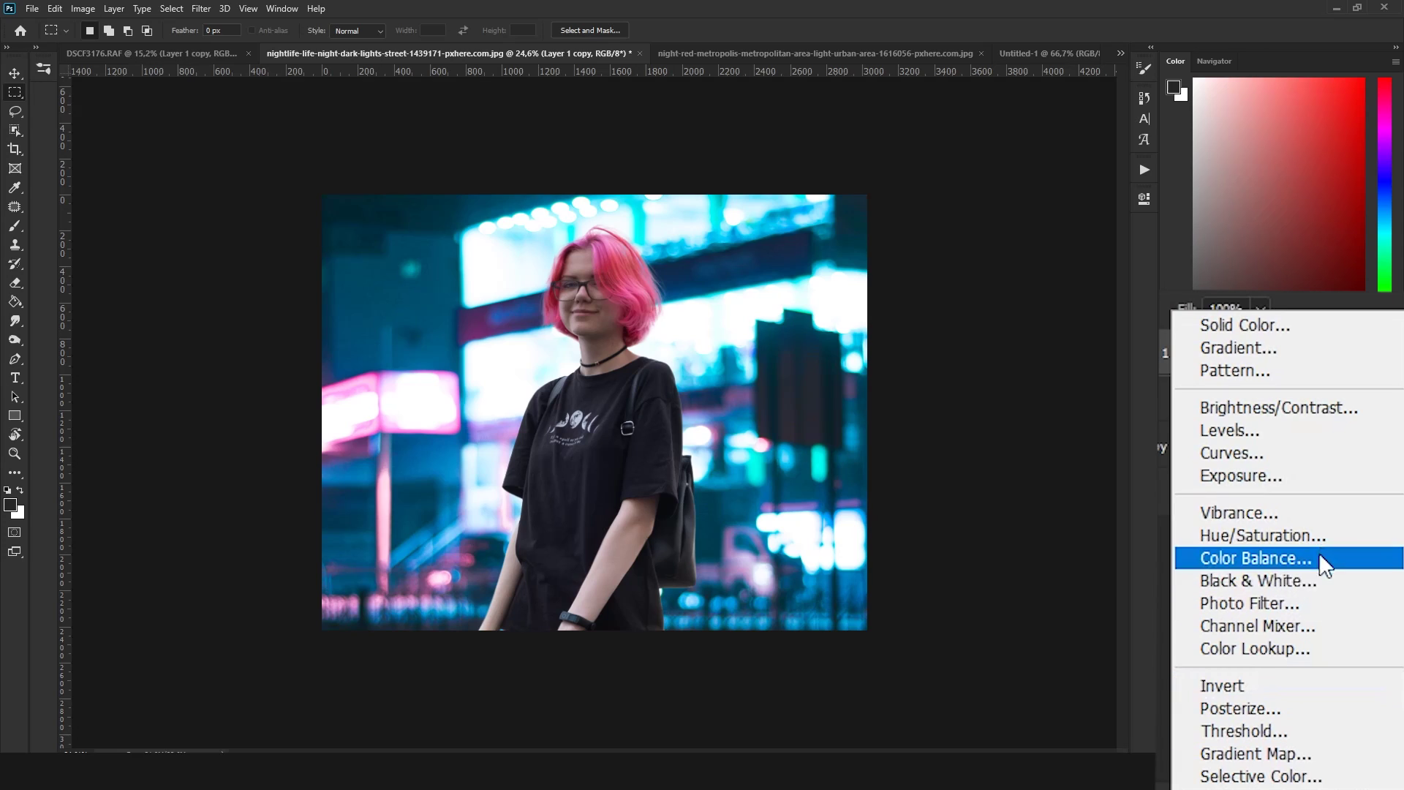
pyautogui.click(1293, 581)
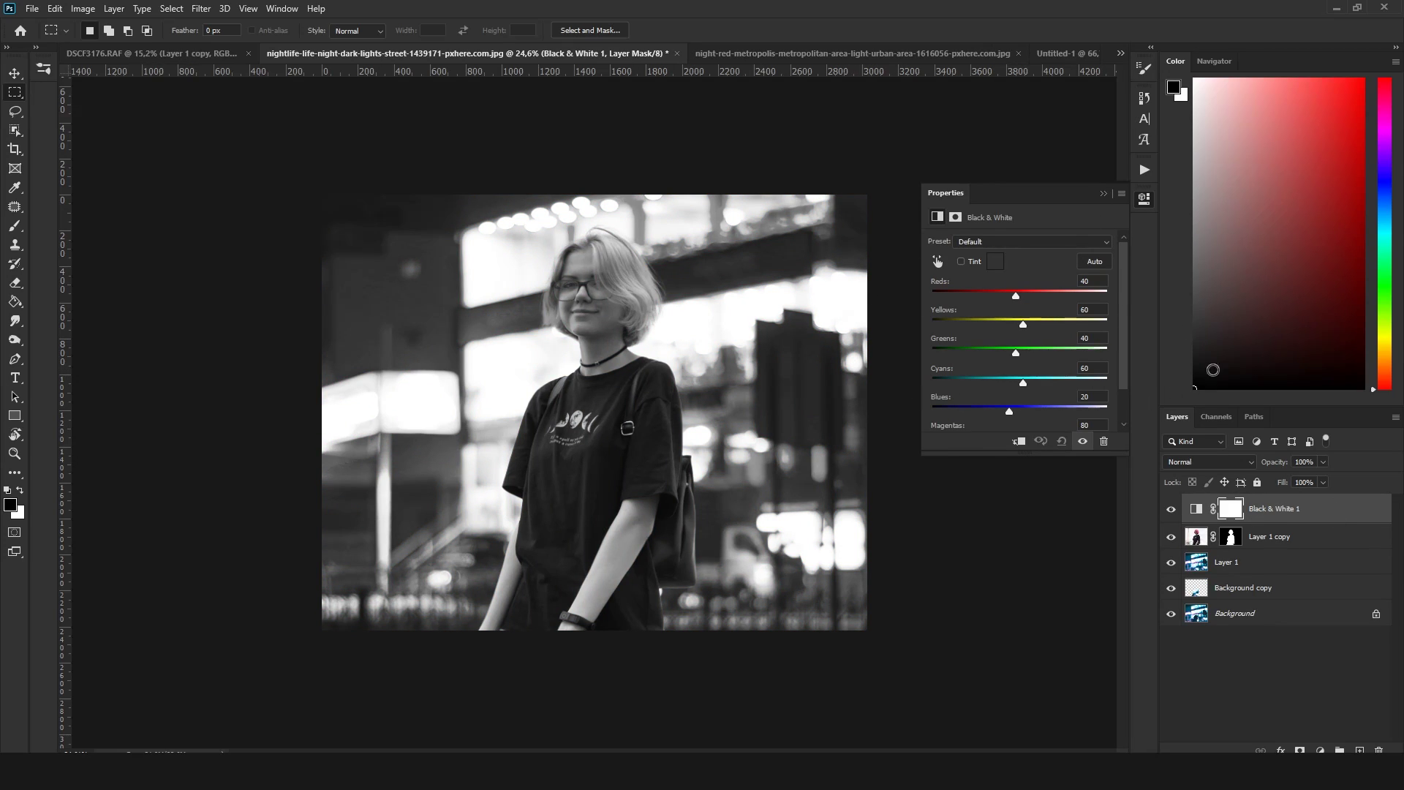
pyautogui.click(1104, 195)
pyautogui.scroll(3, 1024, 256)
pyautogui.scroll(-1, 913, 317)
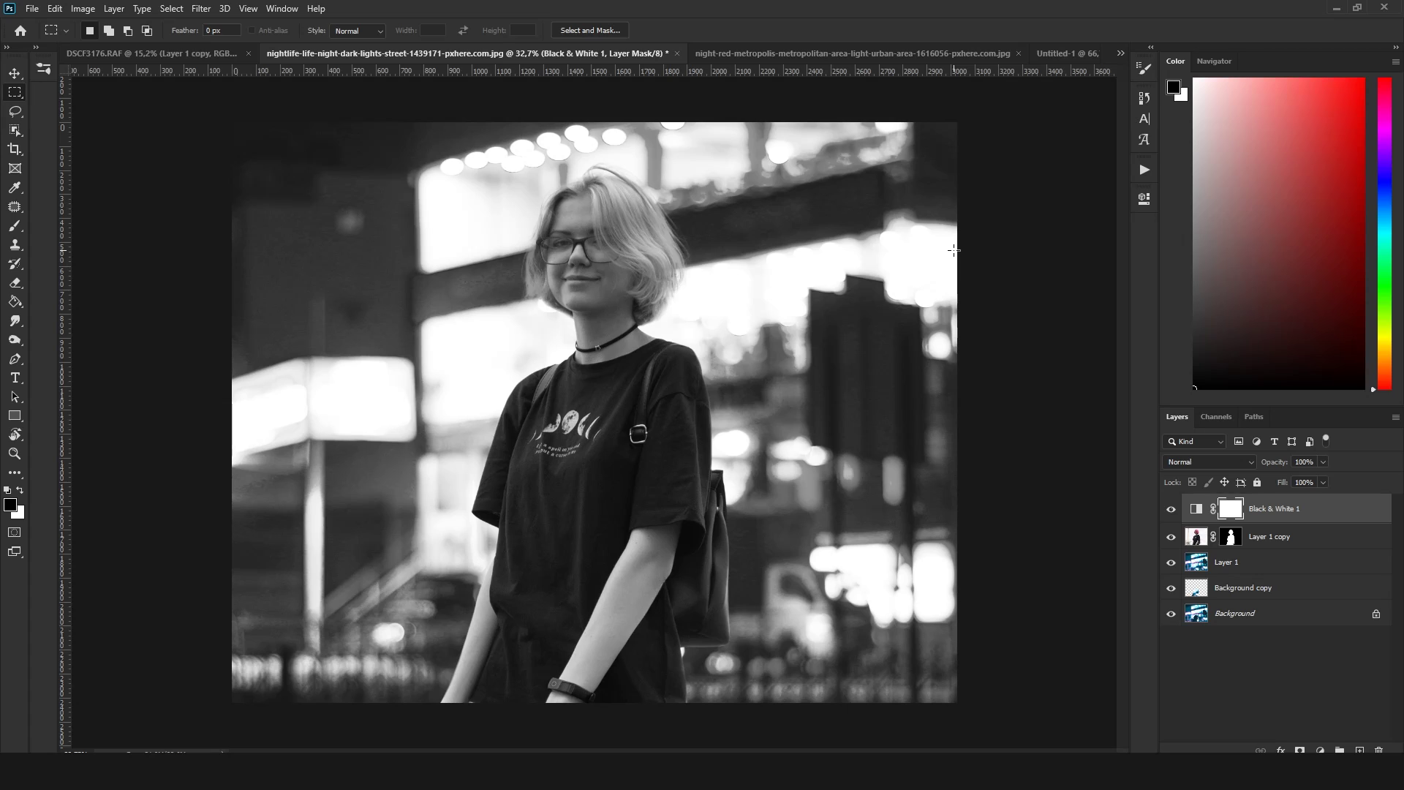
pyautogui.click(1272, 535)
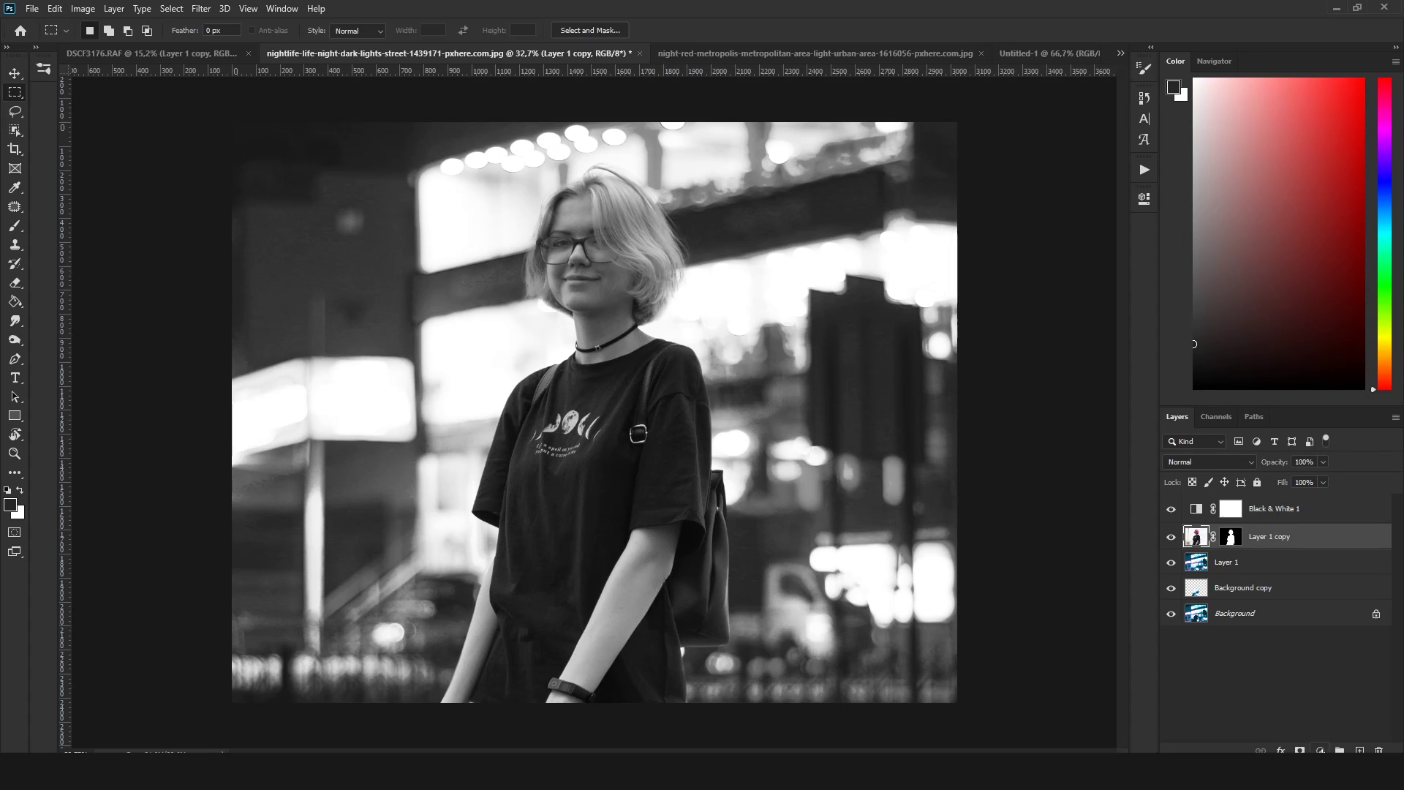
# Add a Levels layer clipped to the girl with Output black 18 and brighter midtones
pyautogui.click(1321, 751)
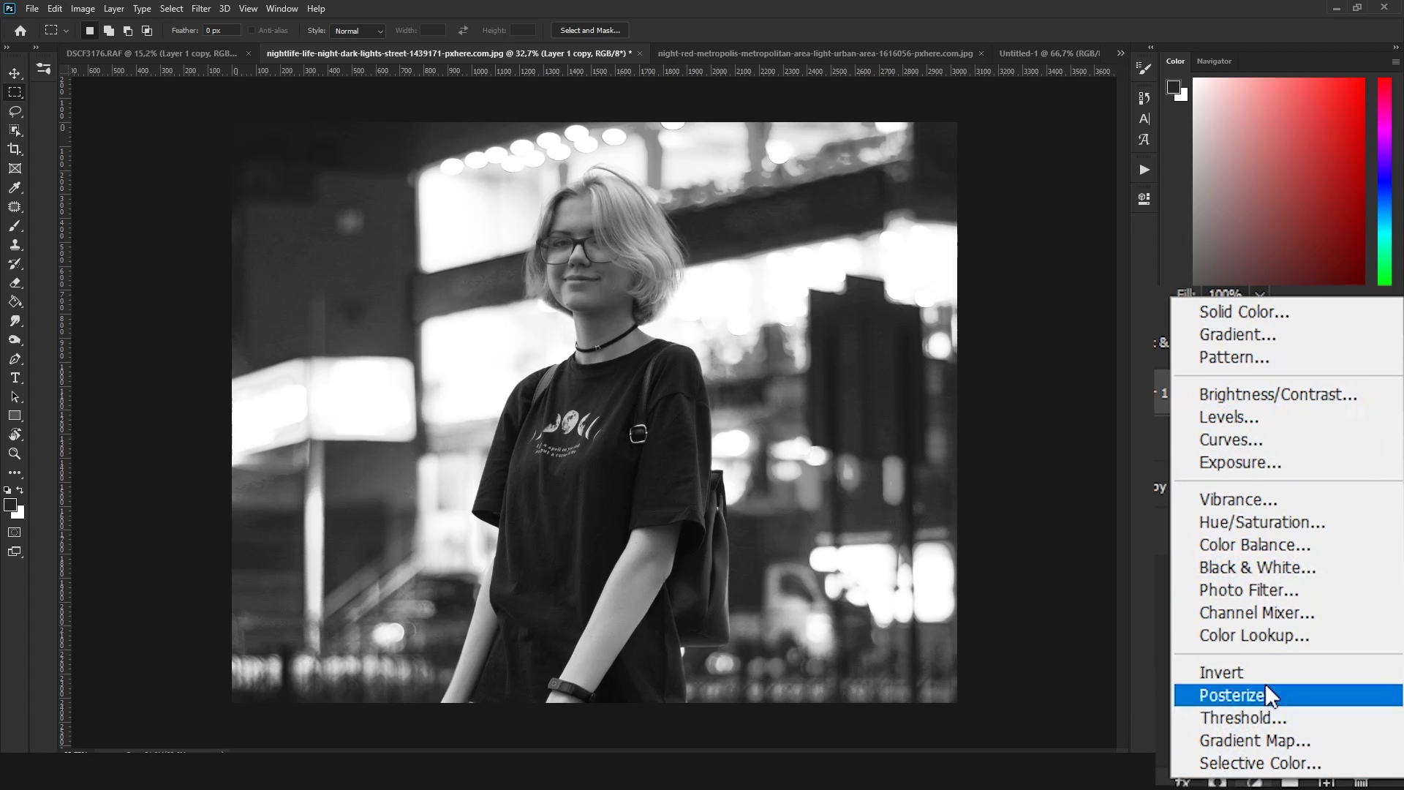
pyautogui.click(1241, 421)
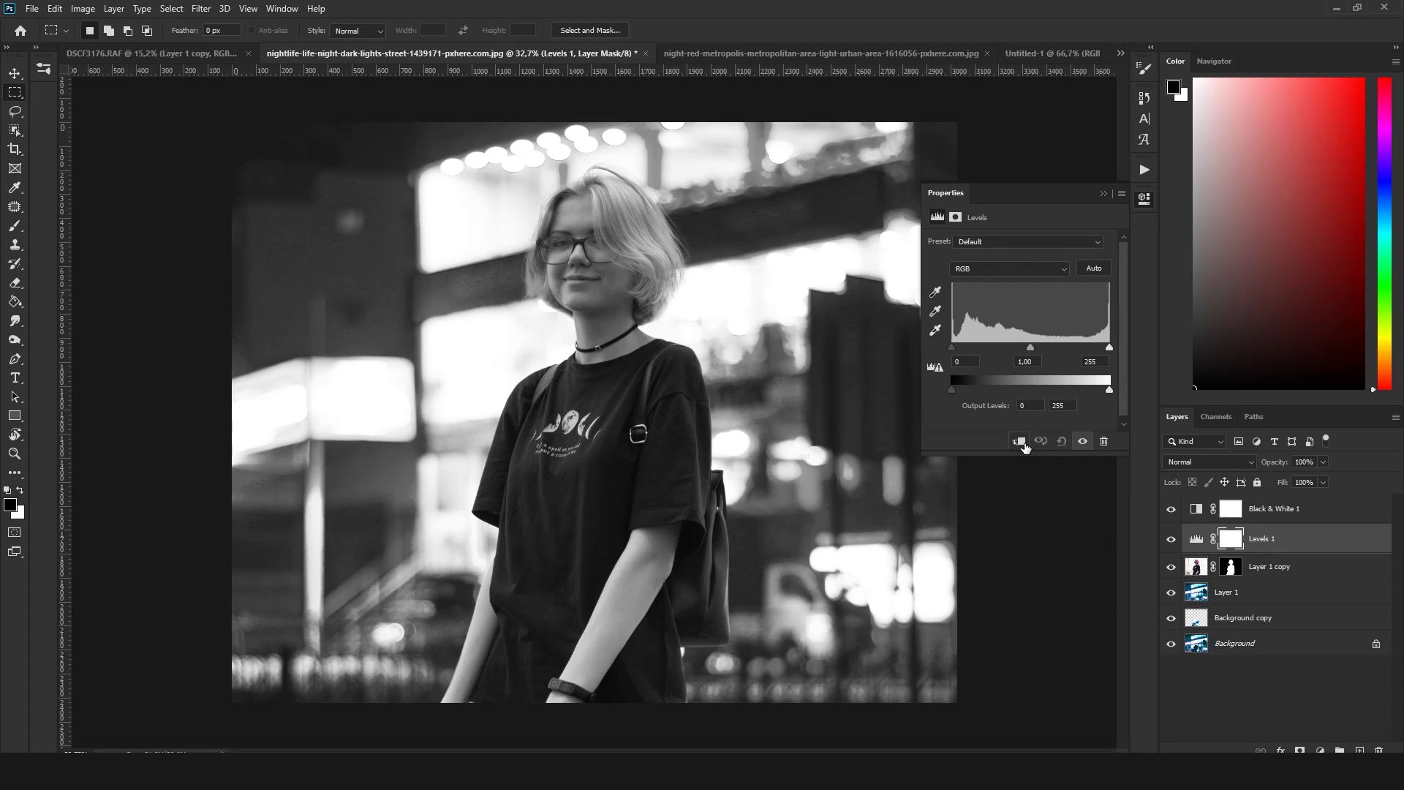
pyautogui.click(1021, 441)
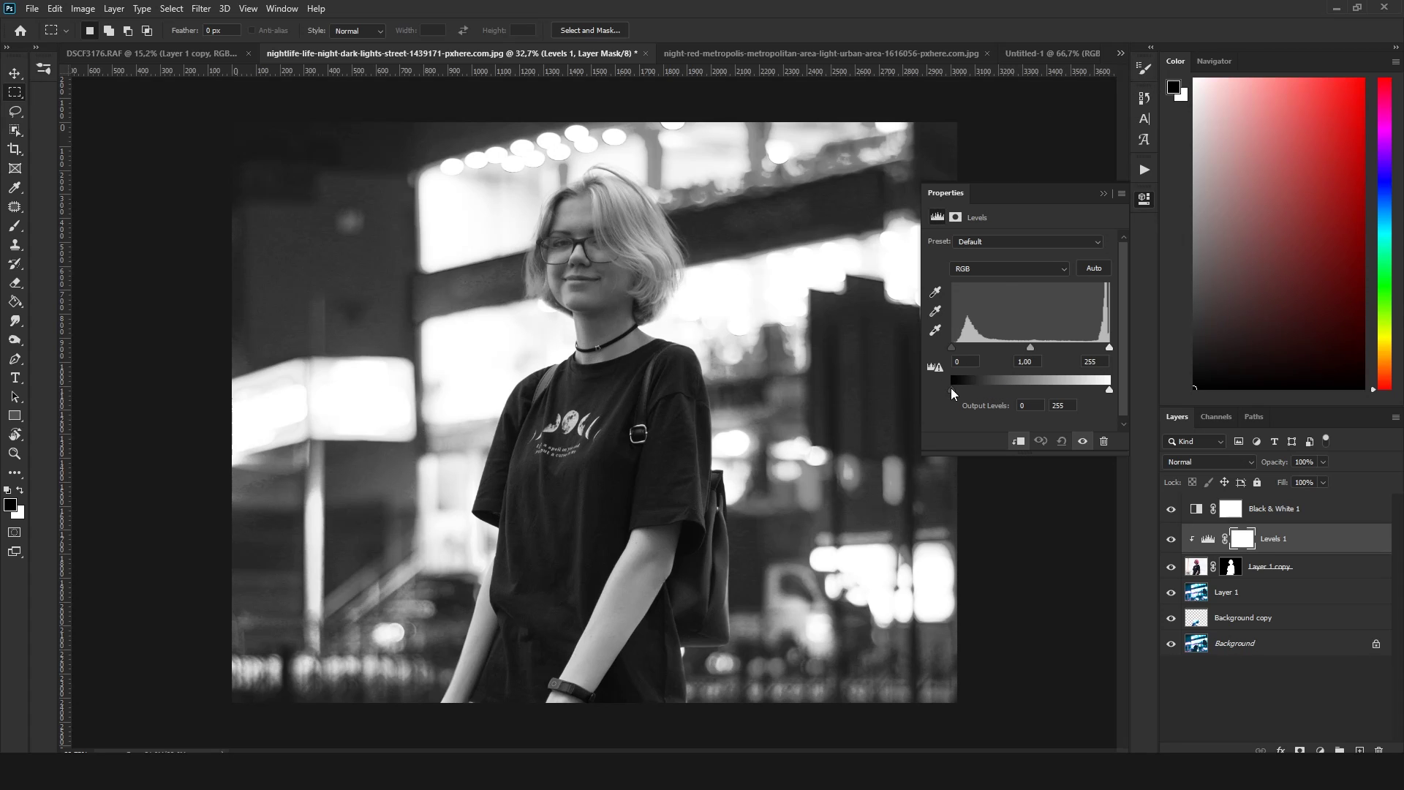
pyautogui.moveTo(952, 392)
pyautogui.mouseDown()
pyautogui.moveTo(990, 394)
pyautogui.moveTo(946, 394)
pyautogui.mouseUp()
pyautogui.moveTo(1109, 389)
pyautogui.mouseDown()
pyautogui.moveTo(1087, 391)
pyautogui.moveTo(1147, 383)
pyautogui.mouseUp()
pyautogui.moveTo(954, 393); pyautogui.dragTo(964, 393)
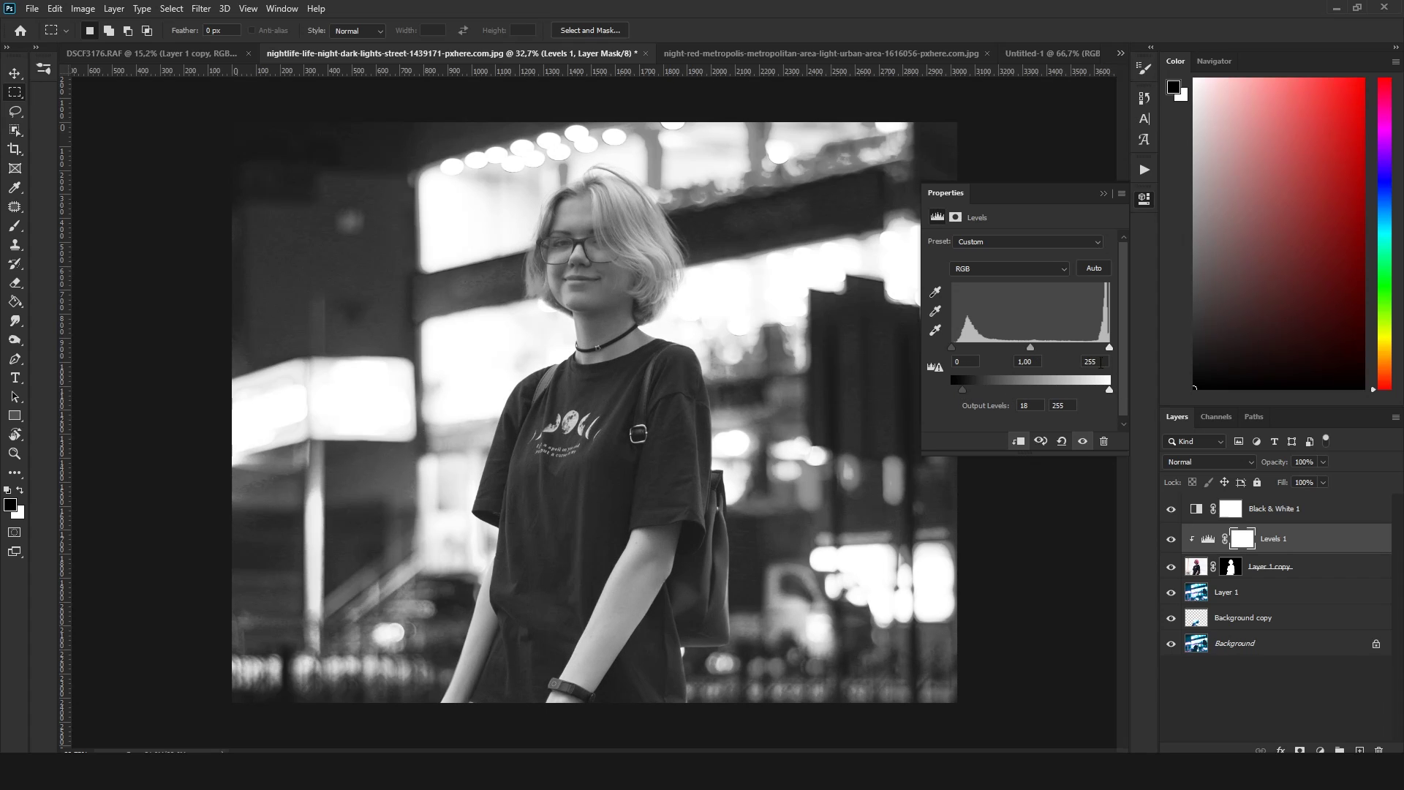
pyautogui.moveTo(1030, 347); pyautogui.dragTo(1026, 349)
pyautogui.moveTo(1110, 389)
pyautogui.mouseDown()
pyautogui.moveTo(1091, 392)
pyautogui.moveTo(1103, 391)
pyautogui.mouseUp()
pyautogui.click(1314, 473)
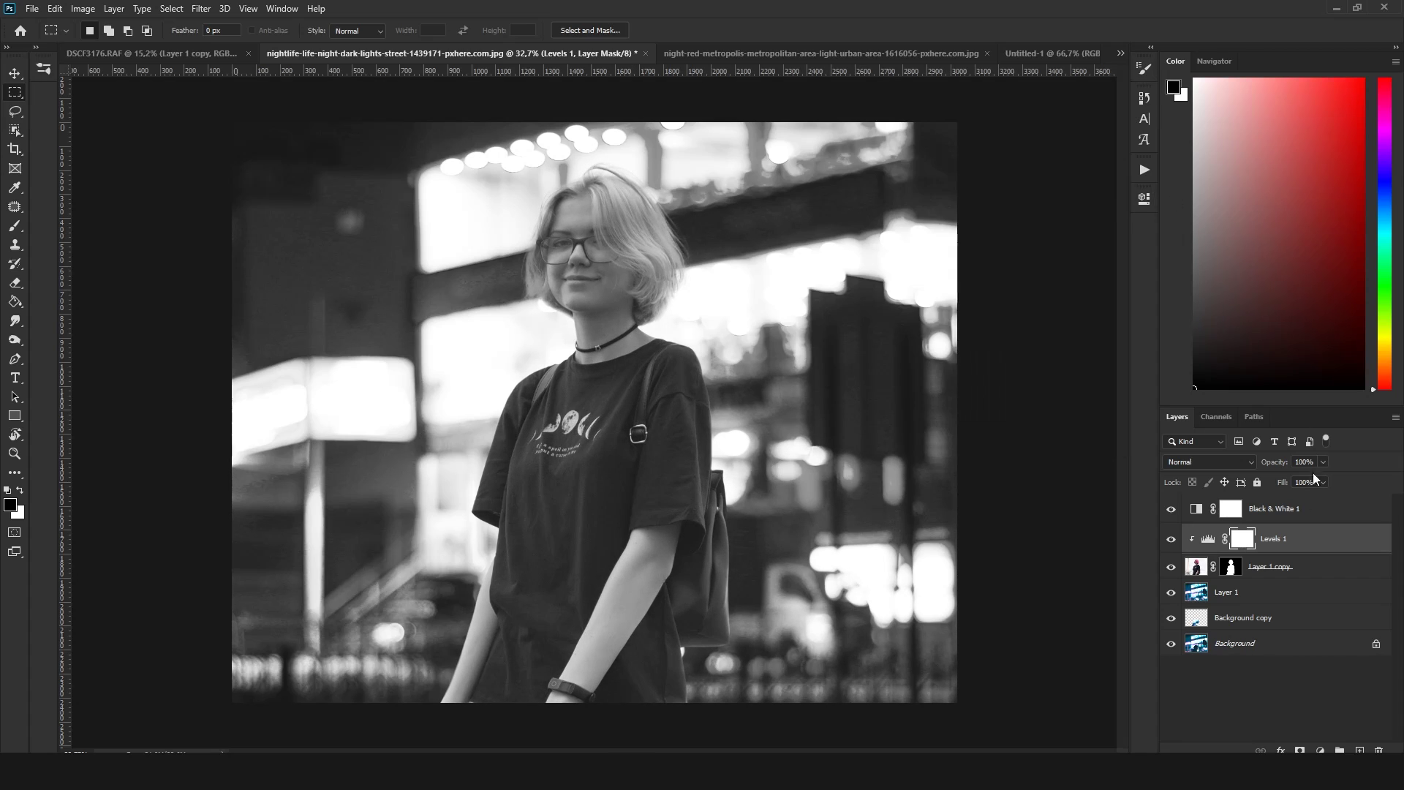
# Hide the Black & White layer and toggle Levels to compare its effect
pyautogui.click(1172, 508)
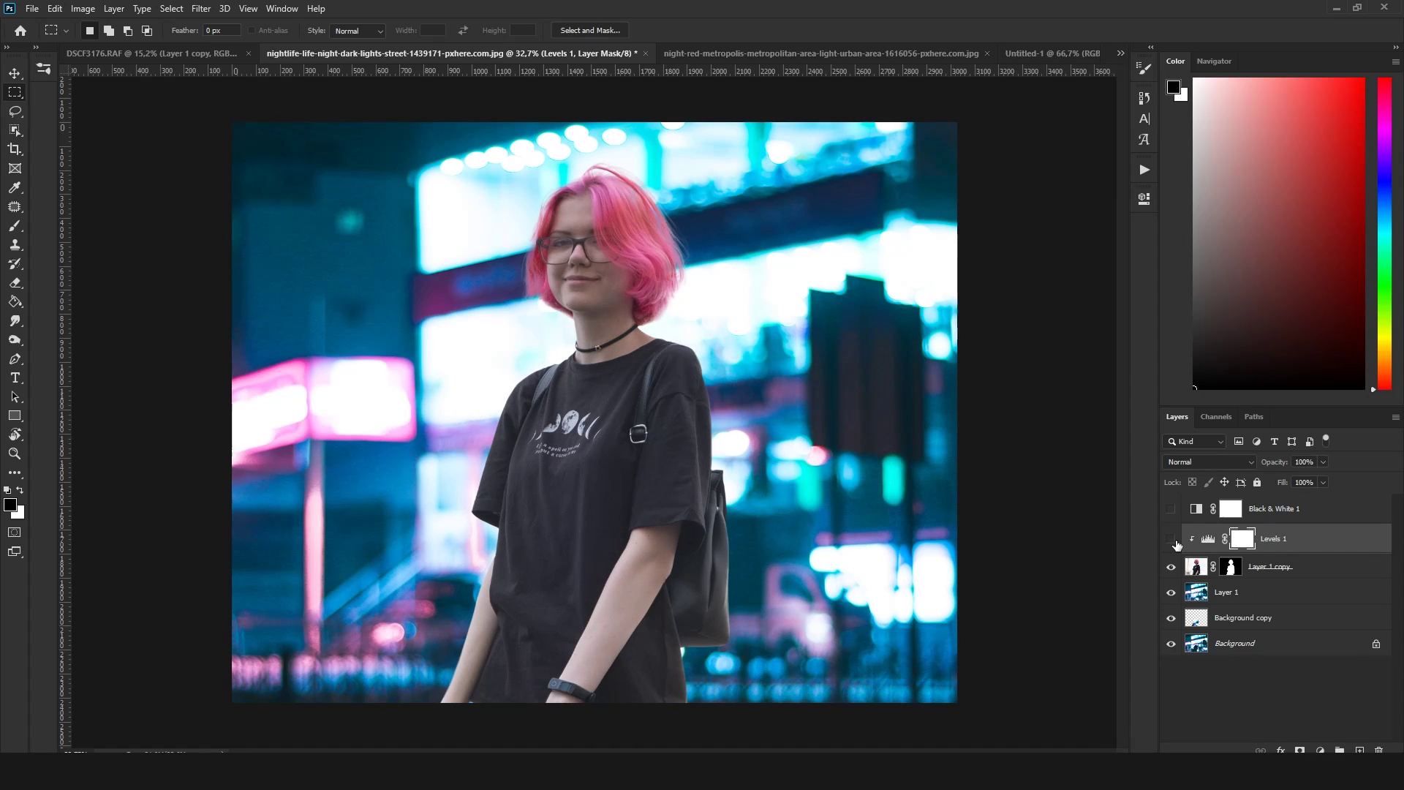
pyautogui.click(1175, 541)
pyautogui.click(1175, 541)
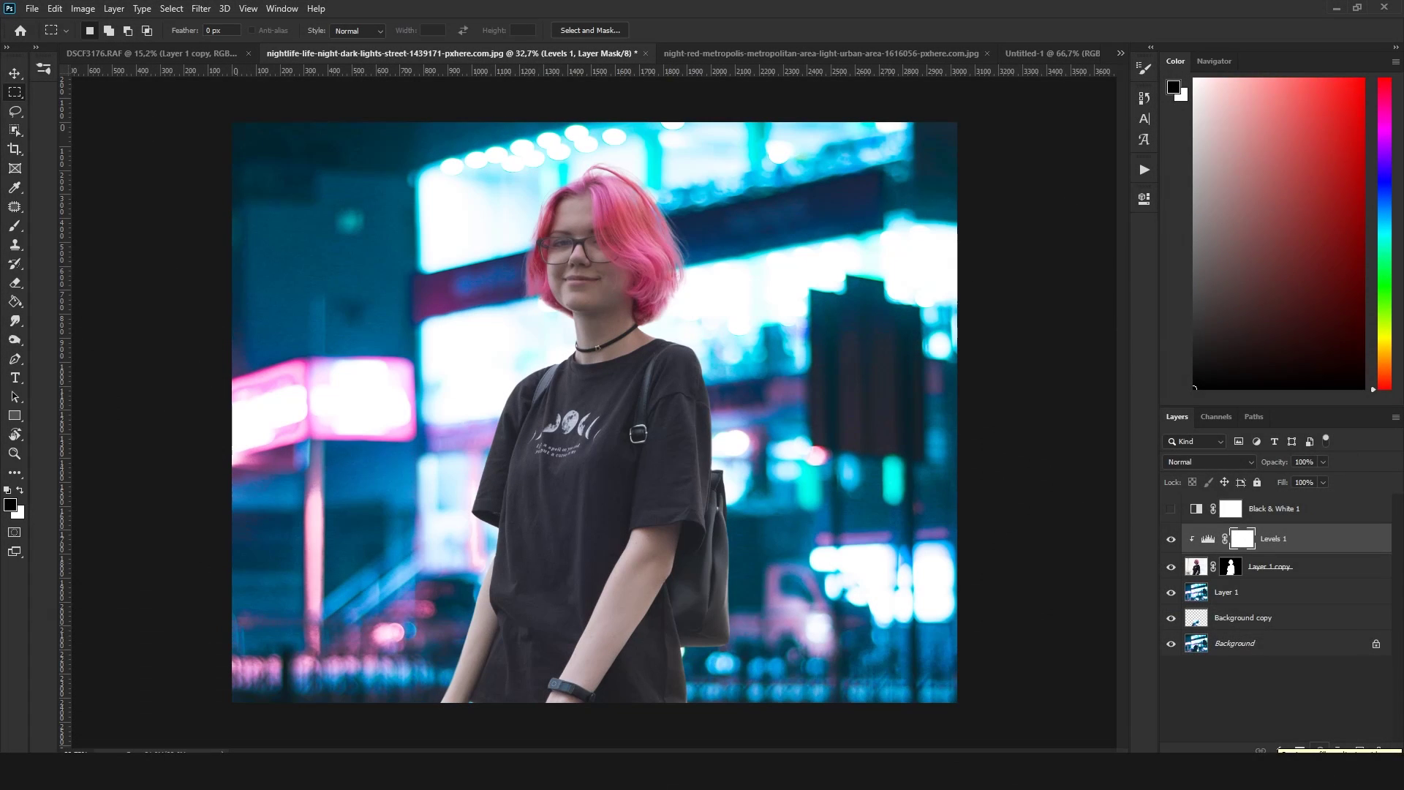
pyautogui.click(1321, 750)
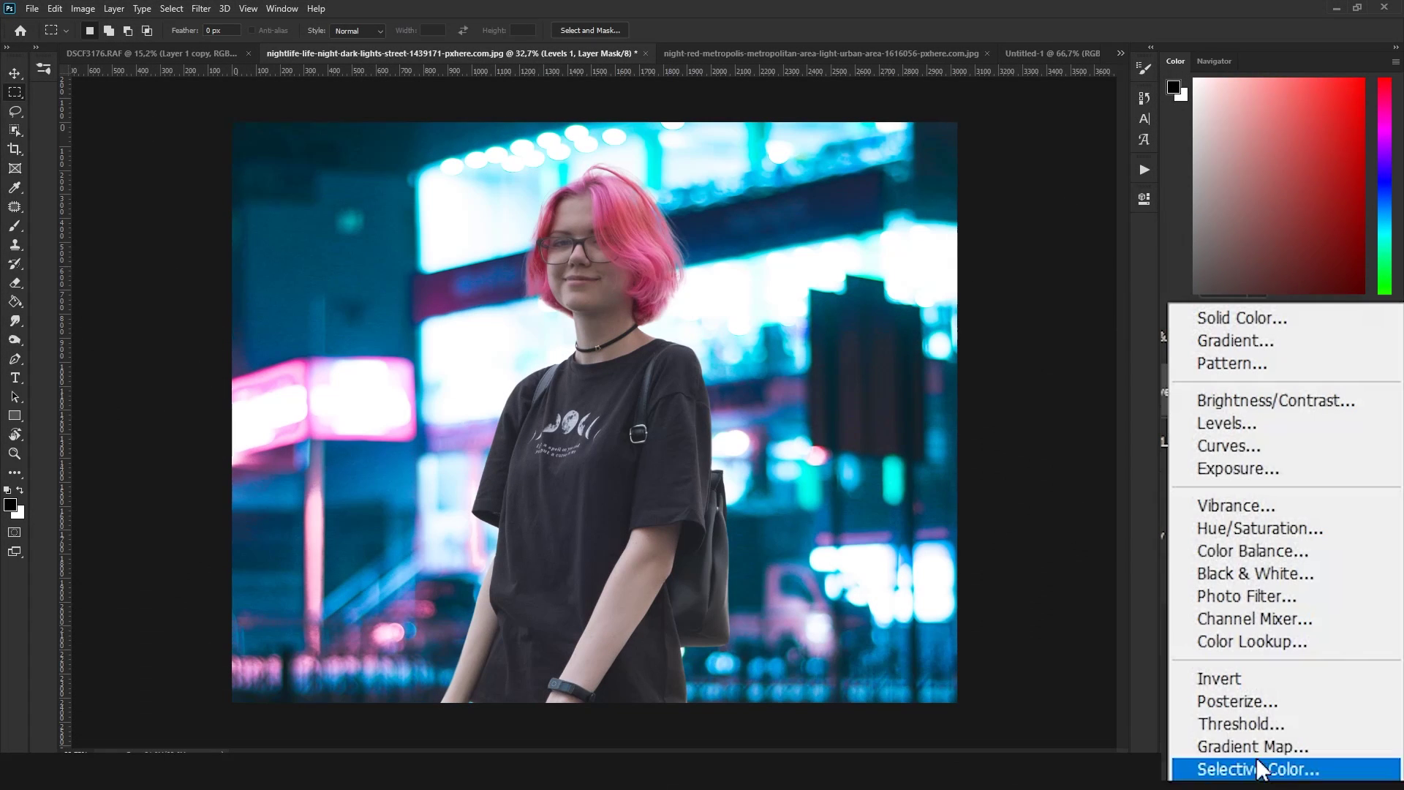
# Add a Color Balance layer clipped to the girl with midtones cyan -18 and slightly bluer
pyautogui.click(1283, 551)
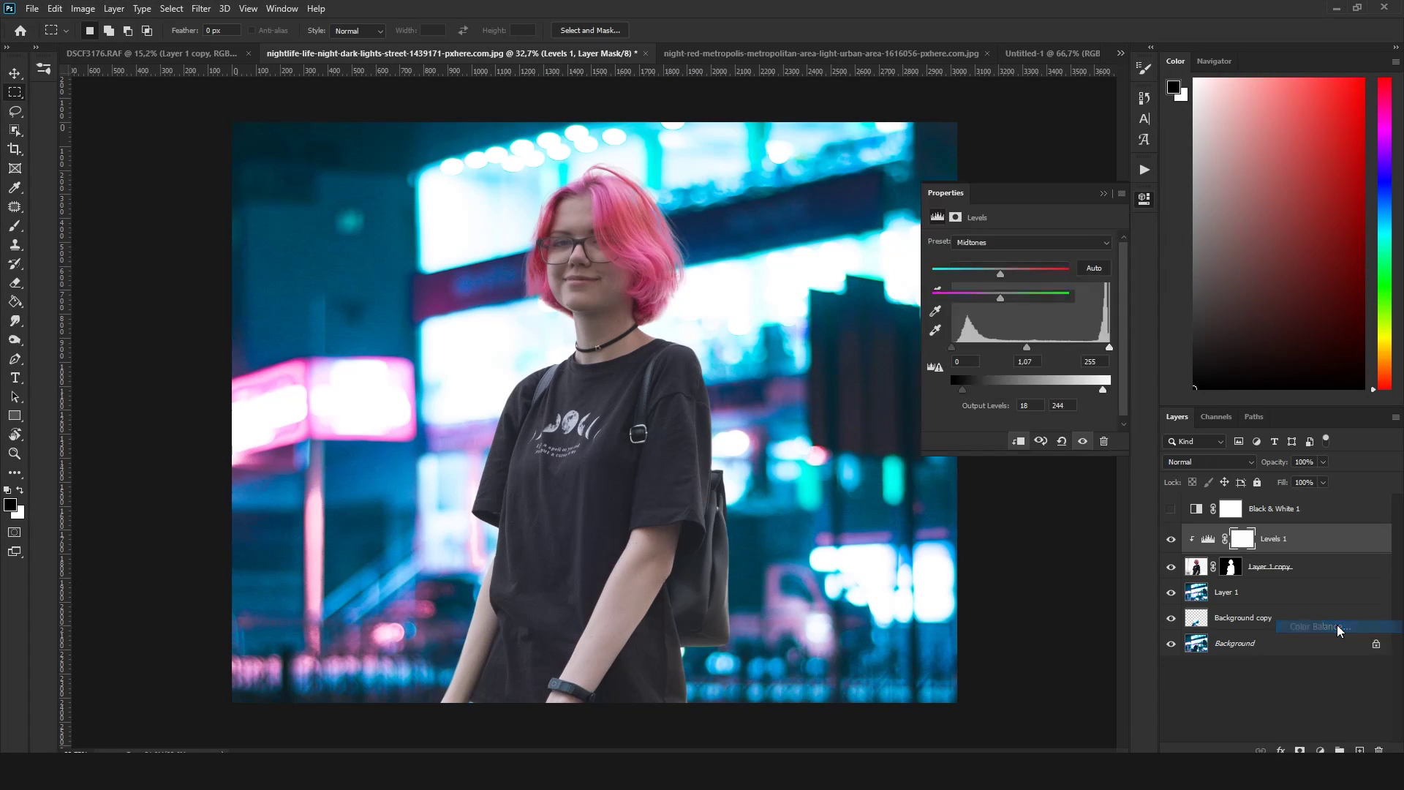
pyautogui.click(1023, 442)
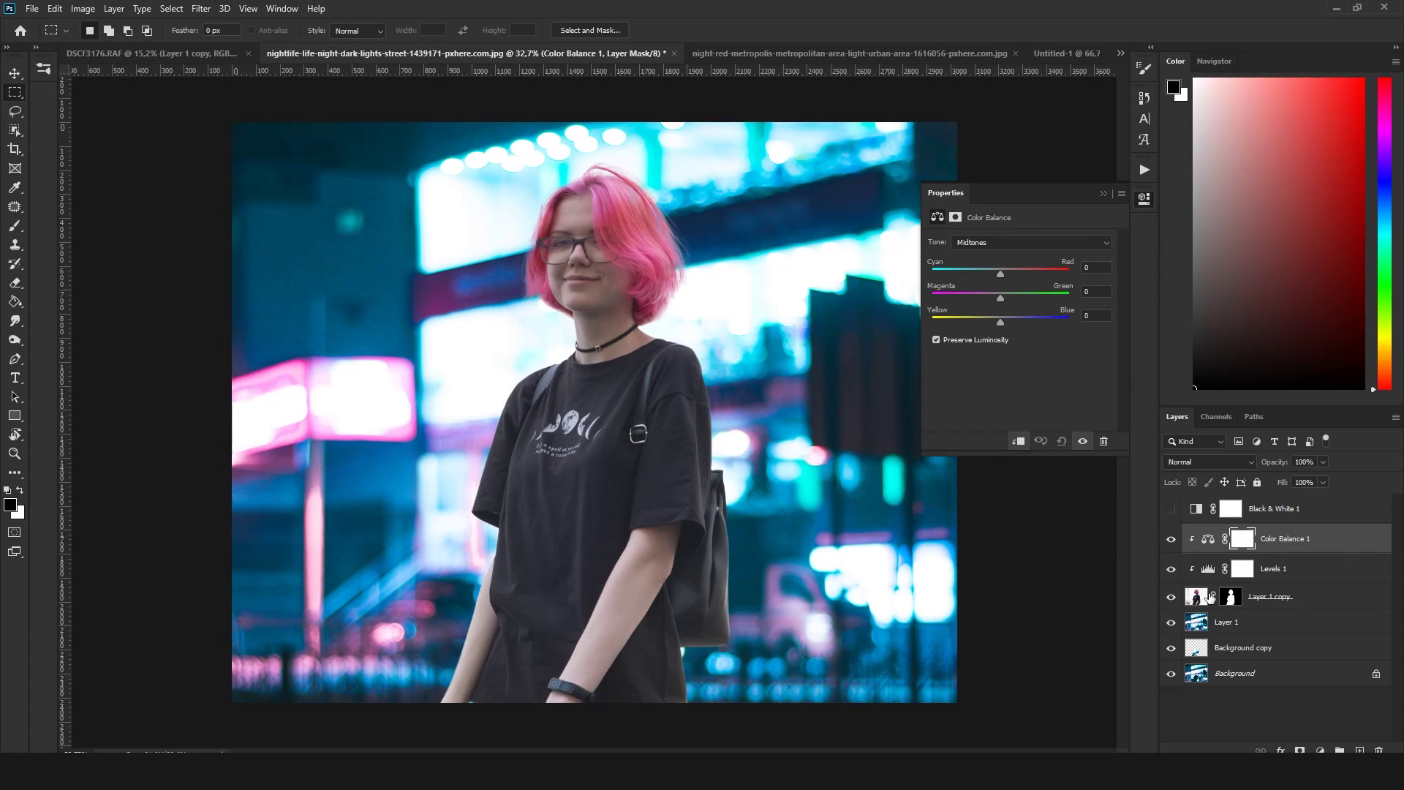
pyautogui.click(1006, 241)
pyautogui.click(969, 254)
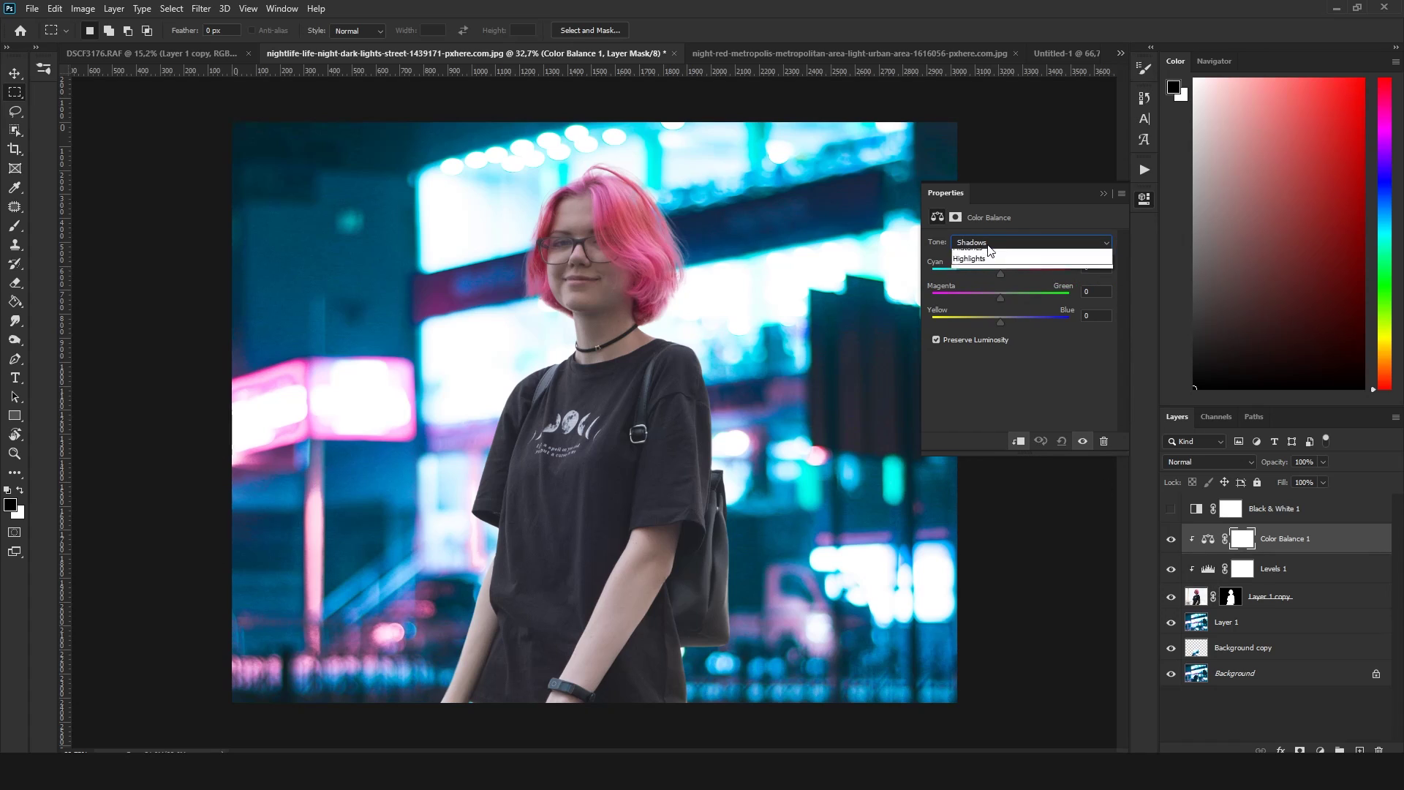
pyautogui.click(984, 267)
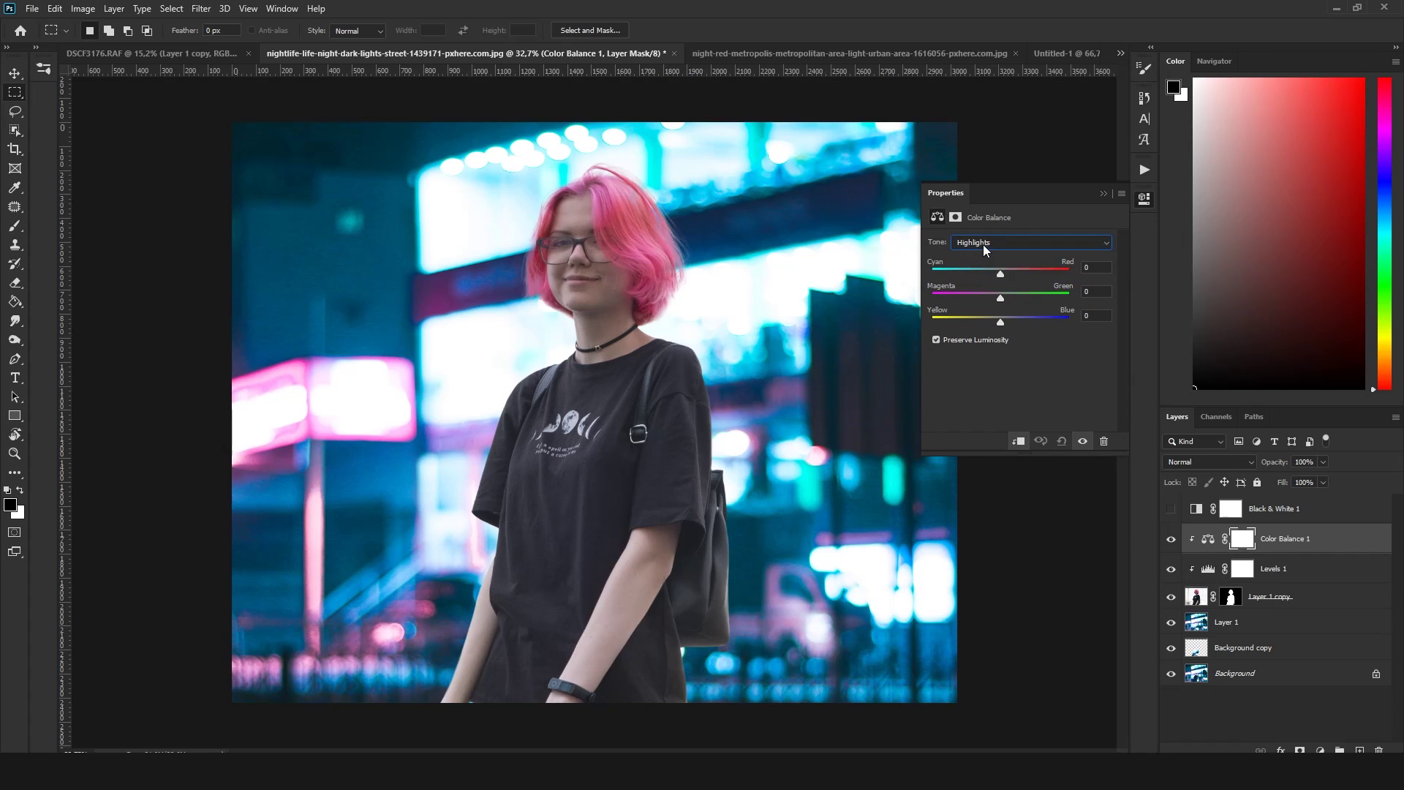
pyautogui.click(1016, 243)
pyautogui.click(1024, 242)
pyautogui.click(981, 255)
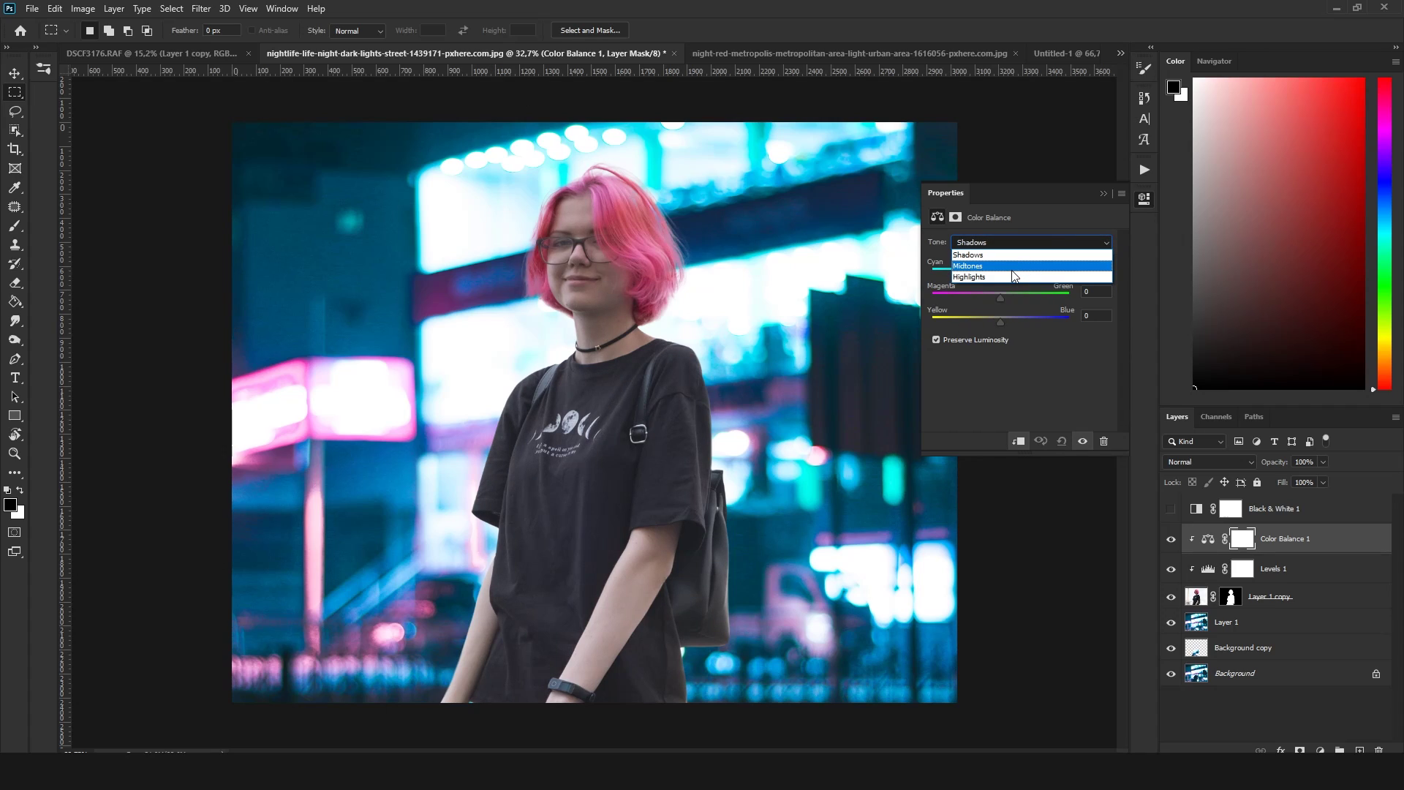
pyautogui.click(1008, 268)
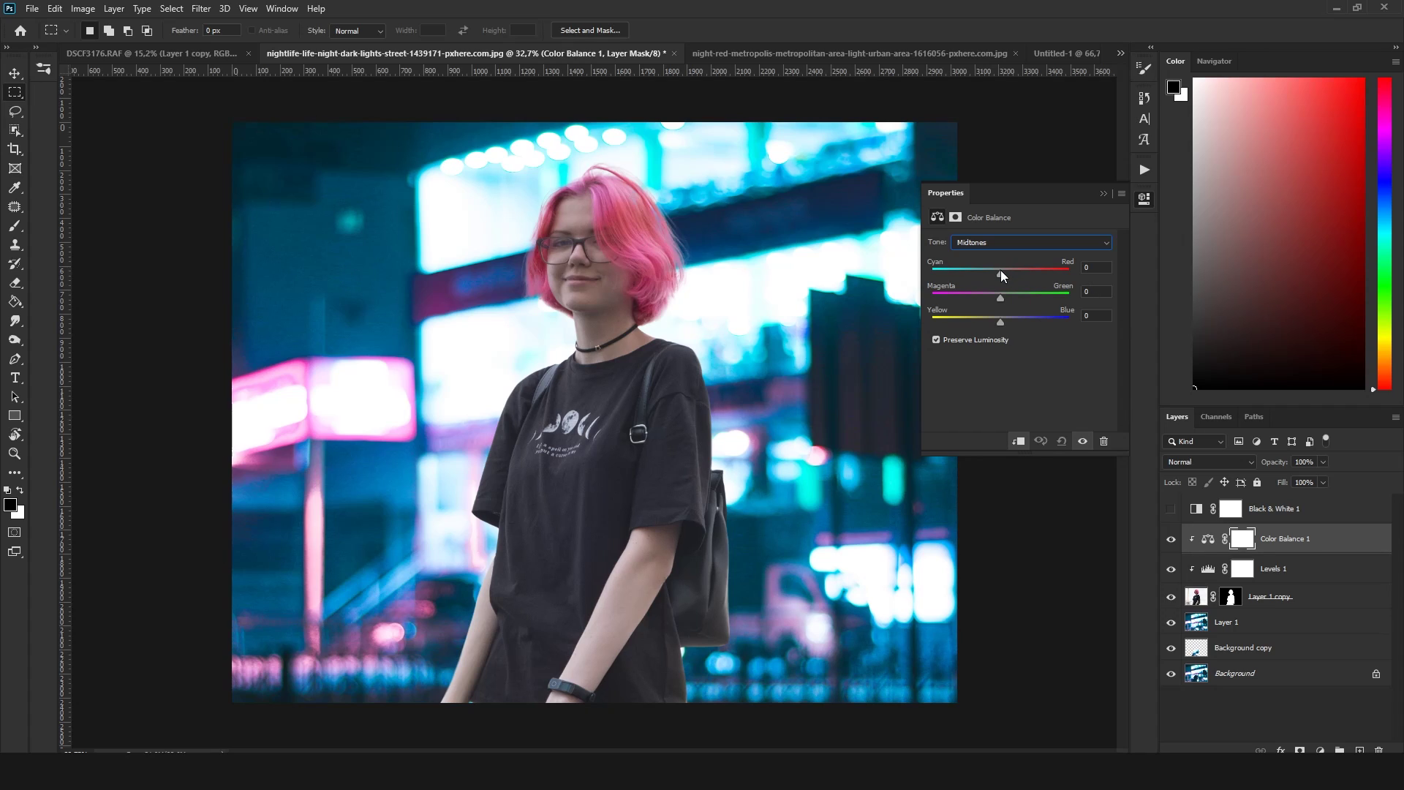
pyautogui.moveTo(981, 275); pyautogui.dragTo(988, 280)
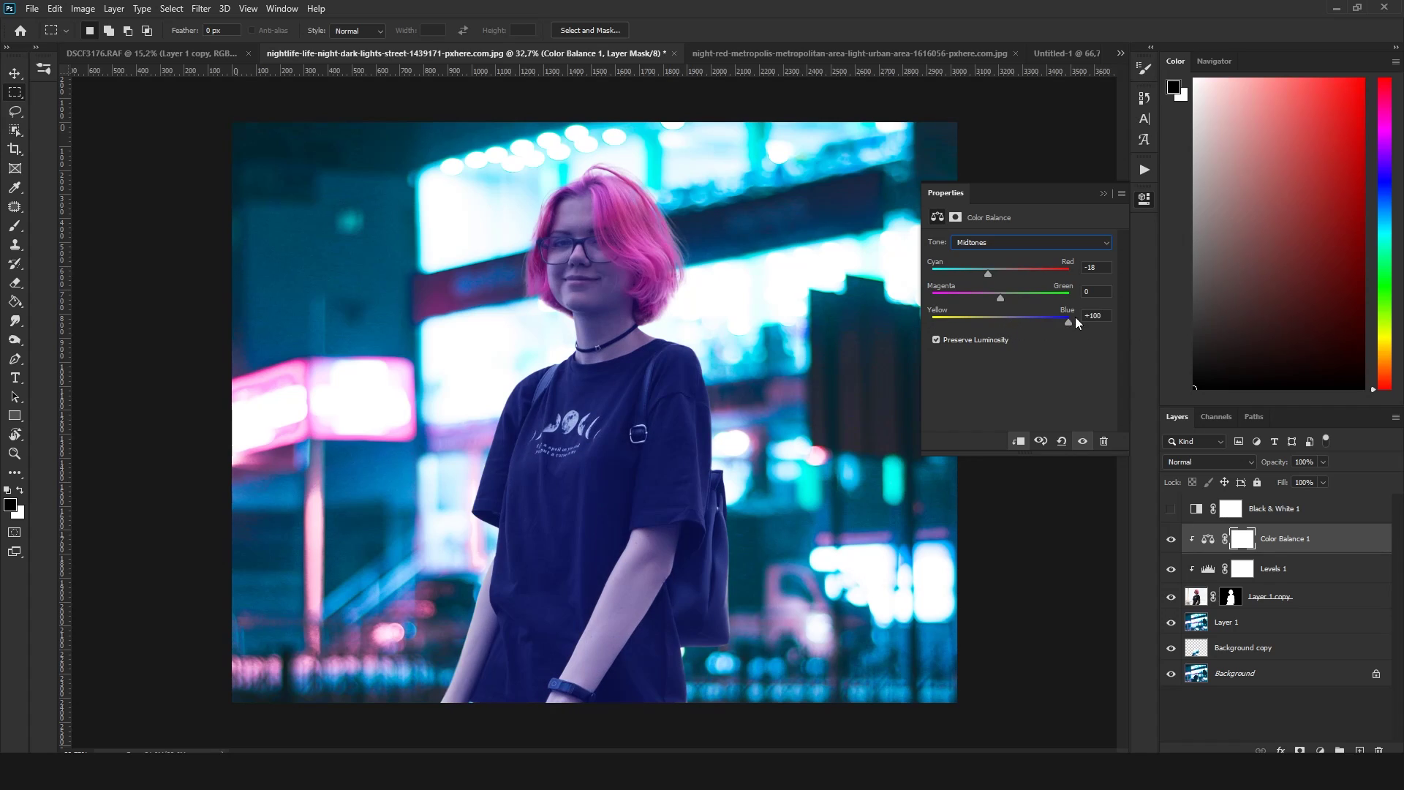
pyautogui.moveTo(1005, 324); pyautogui.dragTo(1010, 322)
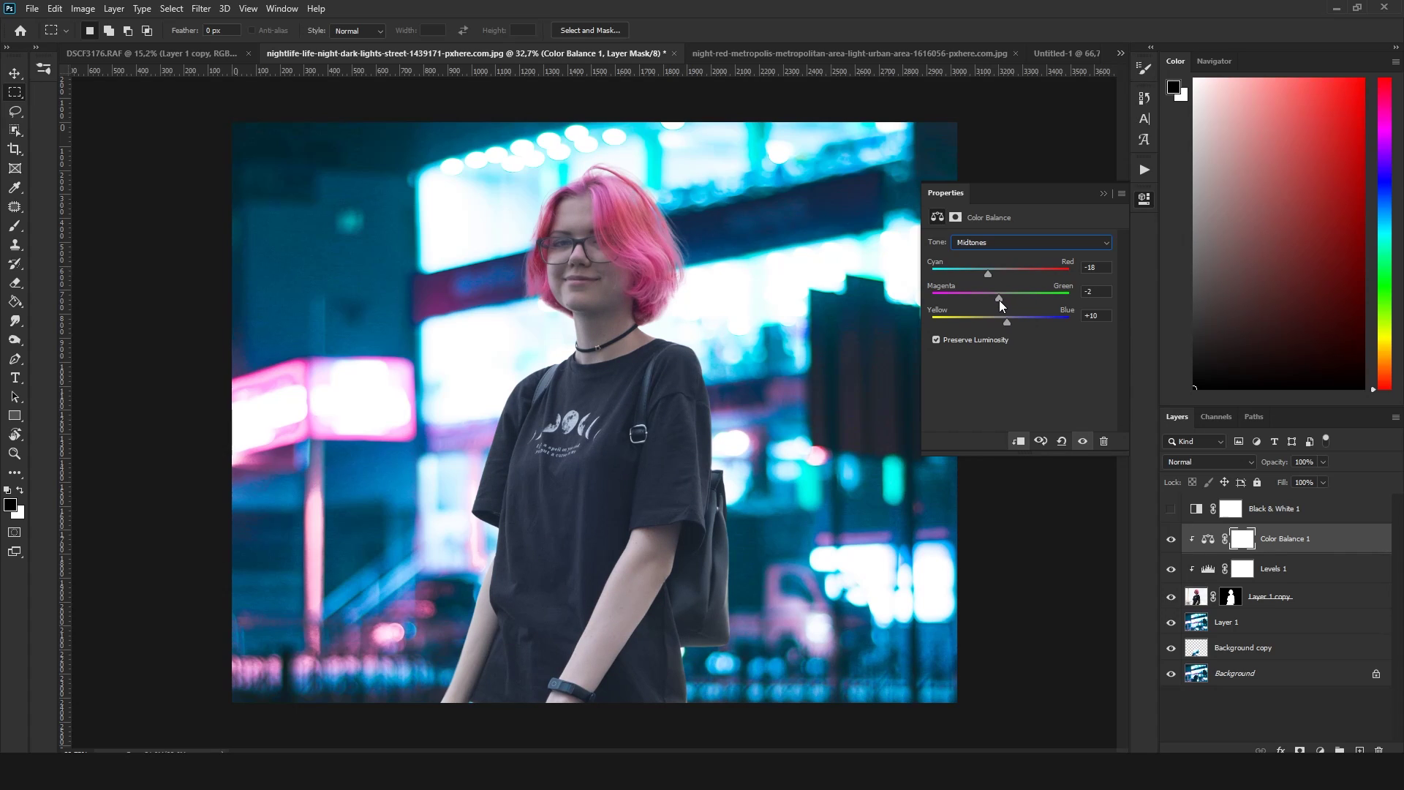
# Shift the Color Balance highlights slightly toward red
pyautogui.click(1014, 249)
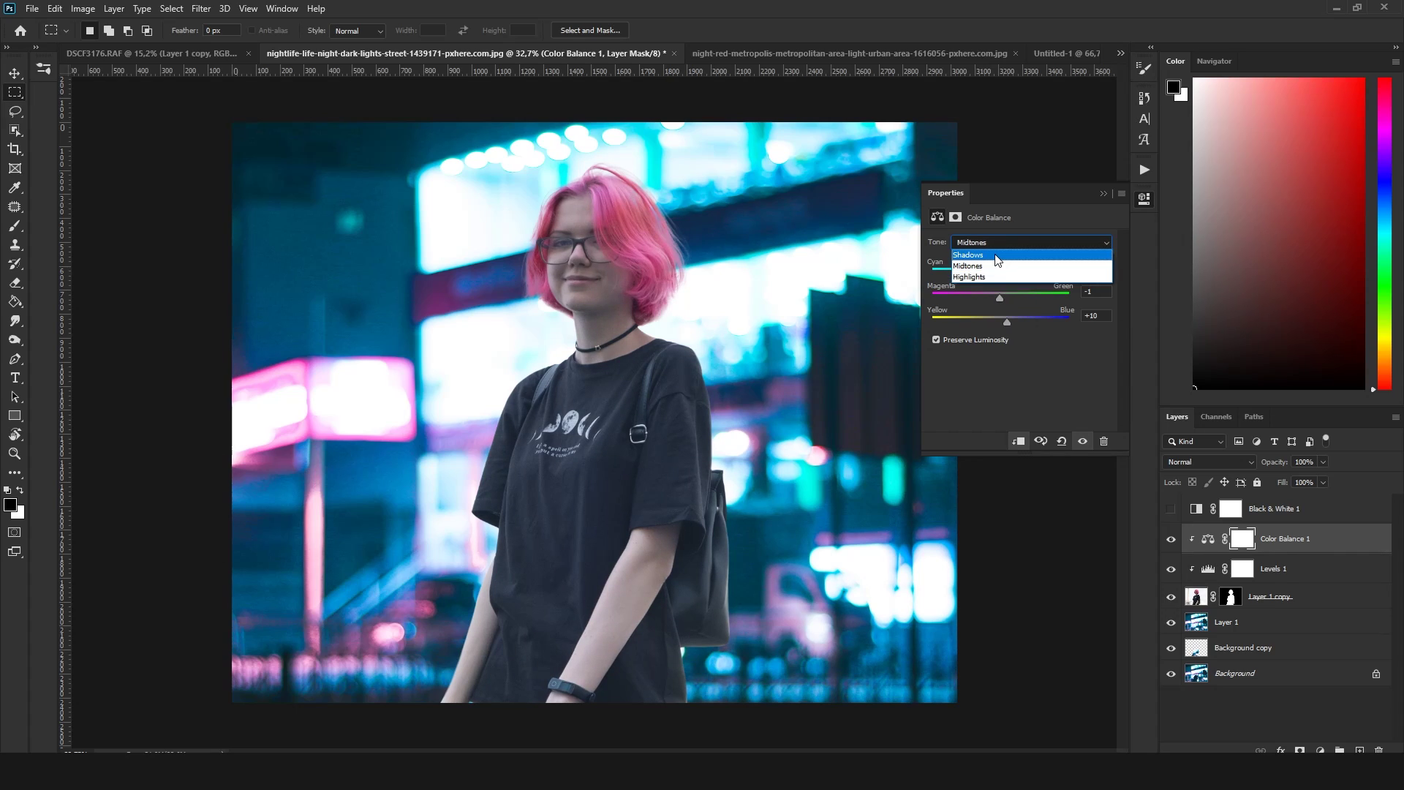
pyautogui.click(997, 254)
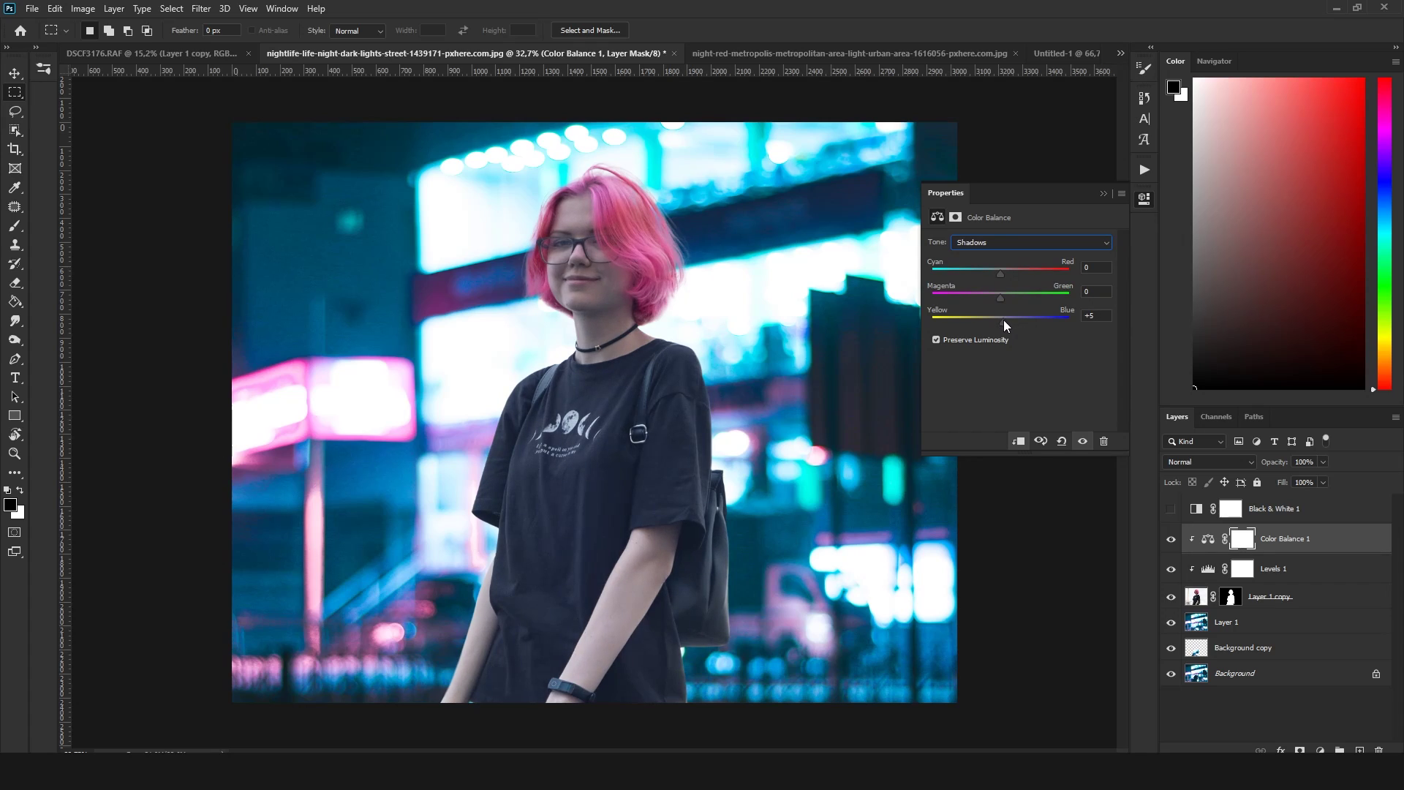
pyautogui.click(1022, 252)
pyautogui.click(1010, 283)
pyautogui.moveTo(995, 272); pyautogui.dragTo(997, 279)
pyautogui.click(1171, 539)
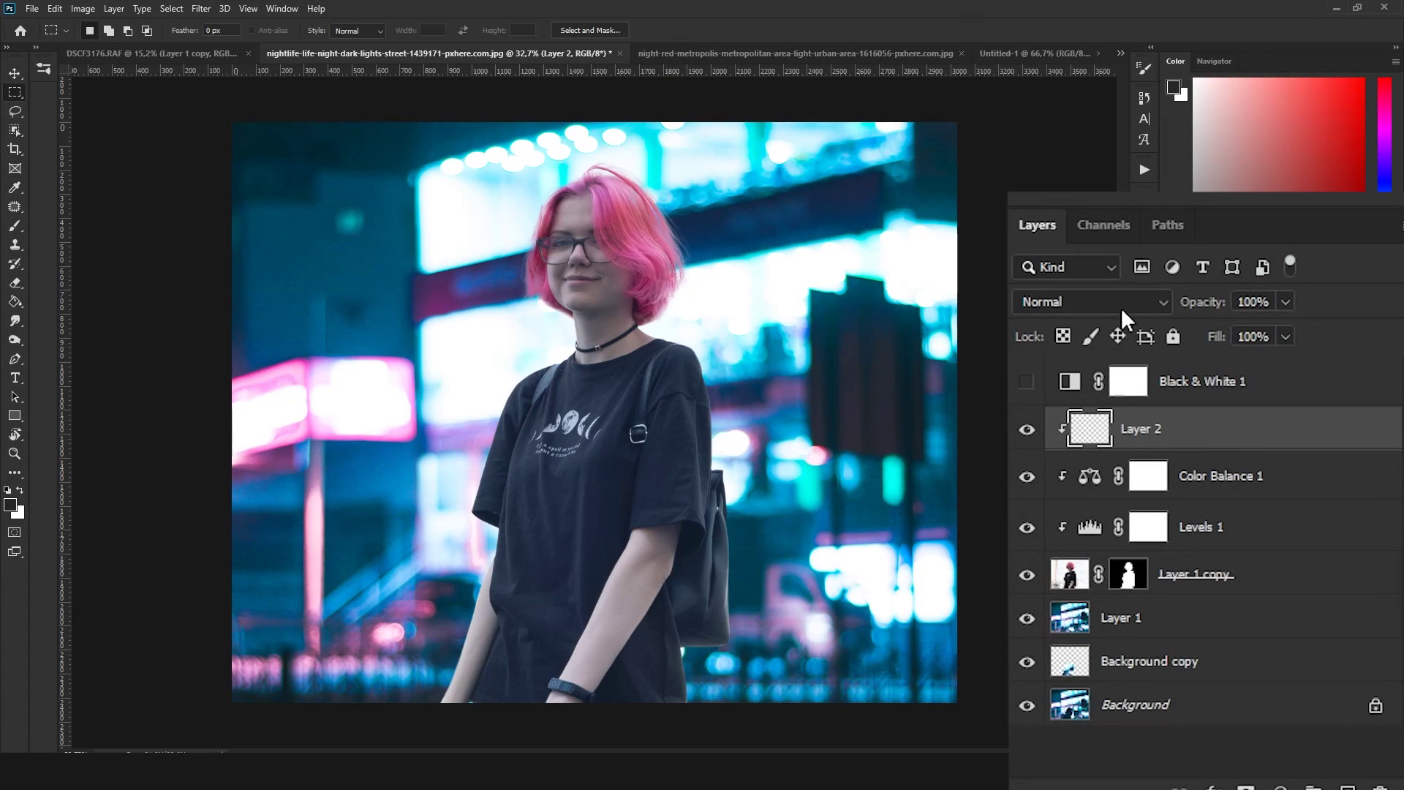
# Set Layer 2's blend mode to Soft Light and choose a soft round brush
pyautogui.click(1119, 302)
pyautogui.click(1046, 509)
pyautogui.press('b')
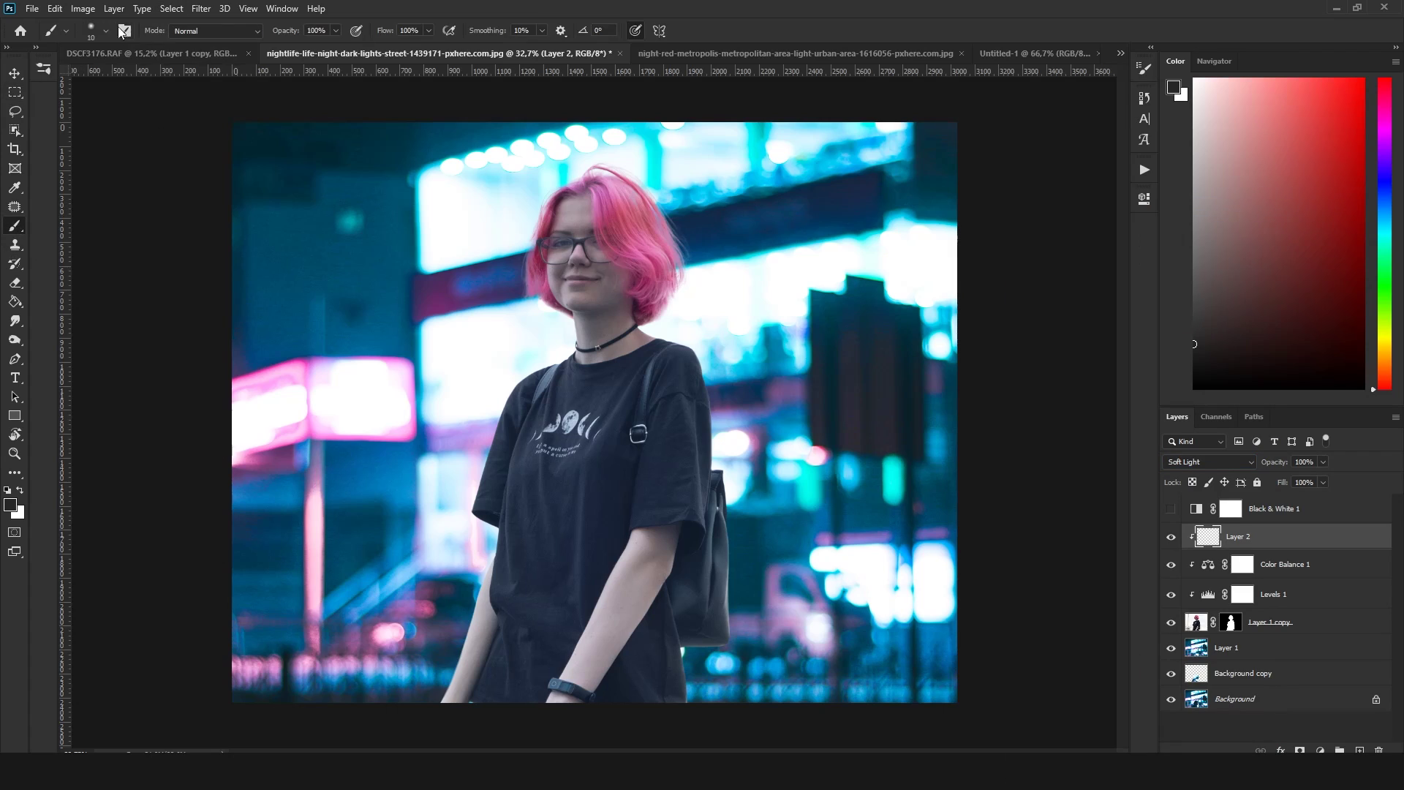
pyautogui.click(91, 29)
pyautogui.doubleClick(118, 317)
# Size the soft brush to 500 px with about 22% opacity
pyautogui.press(']')
pyautogui.press(']')
pyautogui.press(']')
pyautogui.press('5')
pyautogui.press('3')
pyautogui.press('3')
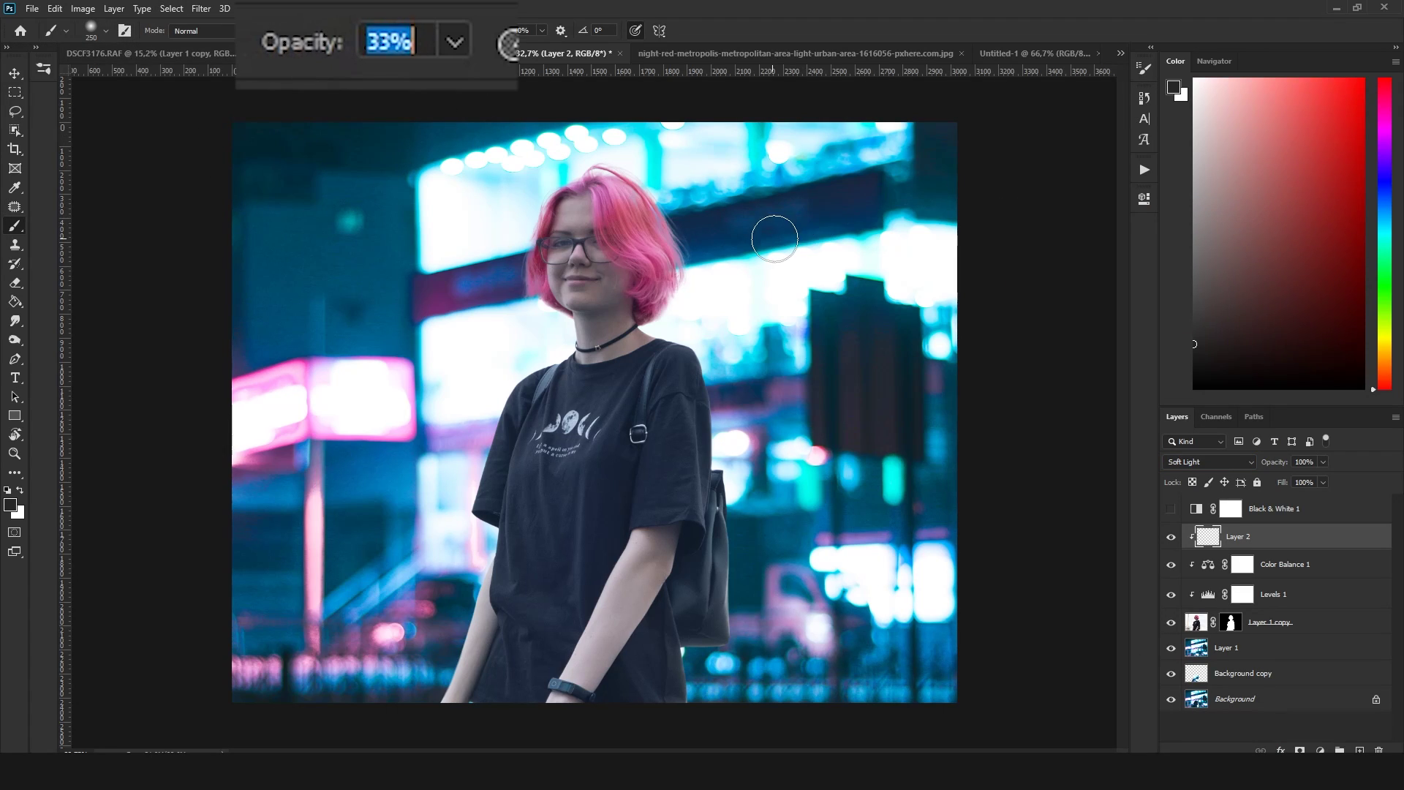
pyautogui.press(']')
pyautogui.press(']')
pyautogui.press(']')
pyautogui.press('2')
pyautogui.press('2')
pyautogui.press('[')
pyautogui.press('[')
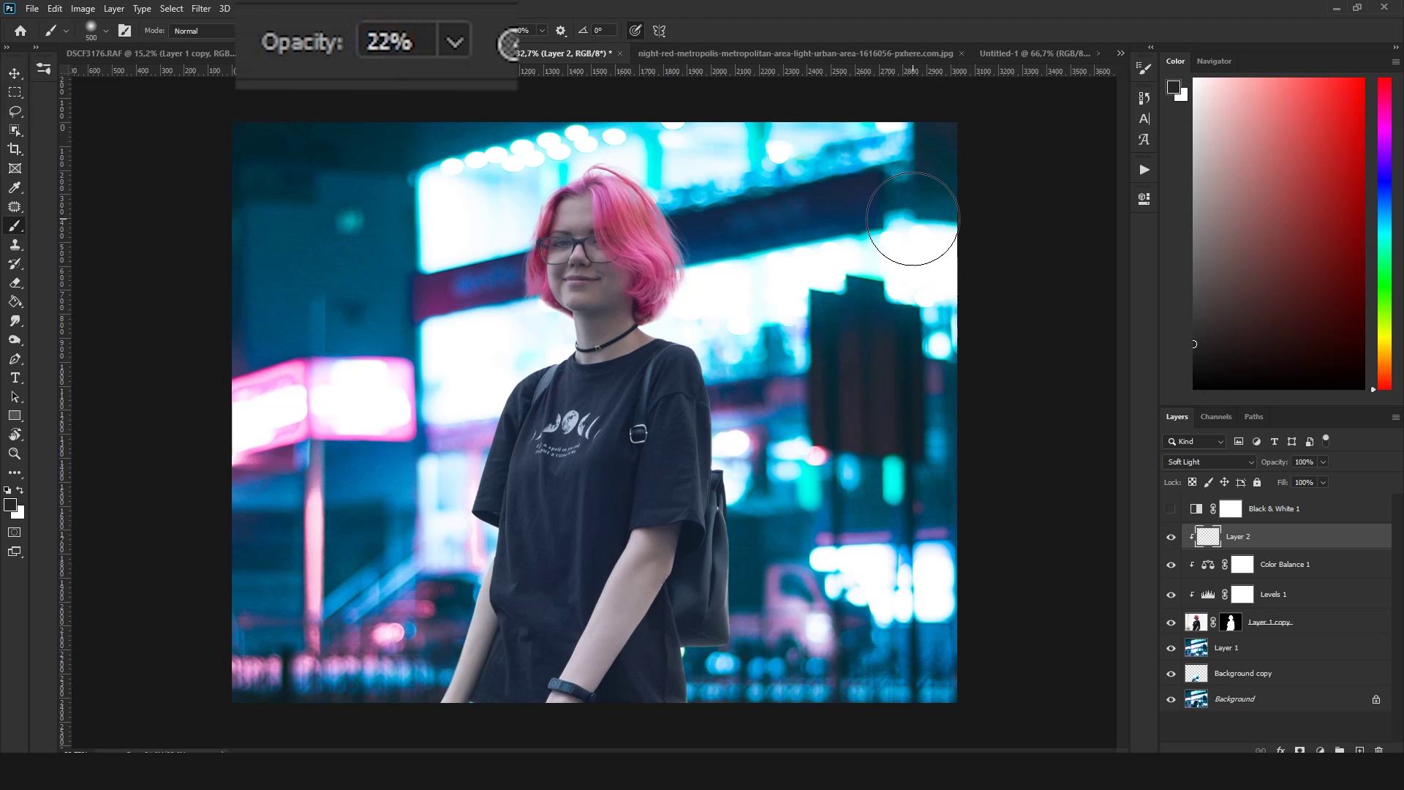
# Sample a dark blue from the scene and paint soft washes at 27% opacity
pyautogui.scroll(3, 727, 148)
pyautogui.keyDown('alt'); pyautogui.click(768, 228); pyautogui.keyUp('alt')
pyautogui.scroll(-1, 768, 228)
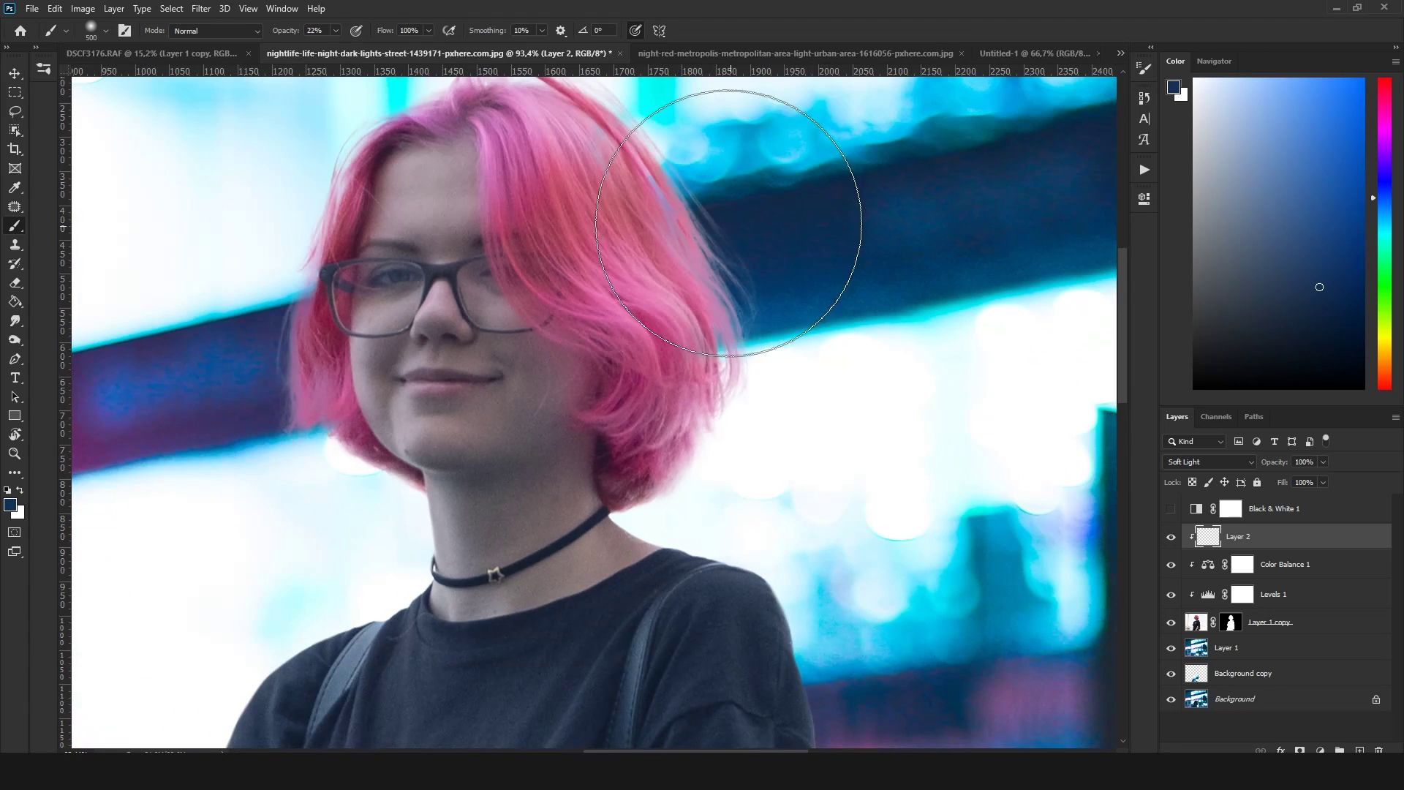
pyautogui.scroll(-2, 755, 338)
pyautogui.press('2')
pyautogui.press('7')
pyautogui.scroll(-1, 705, 380)
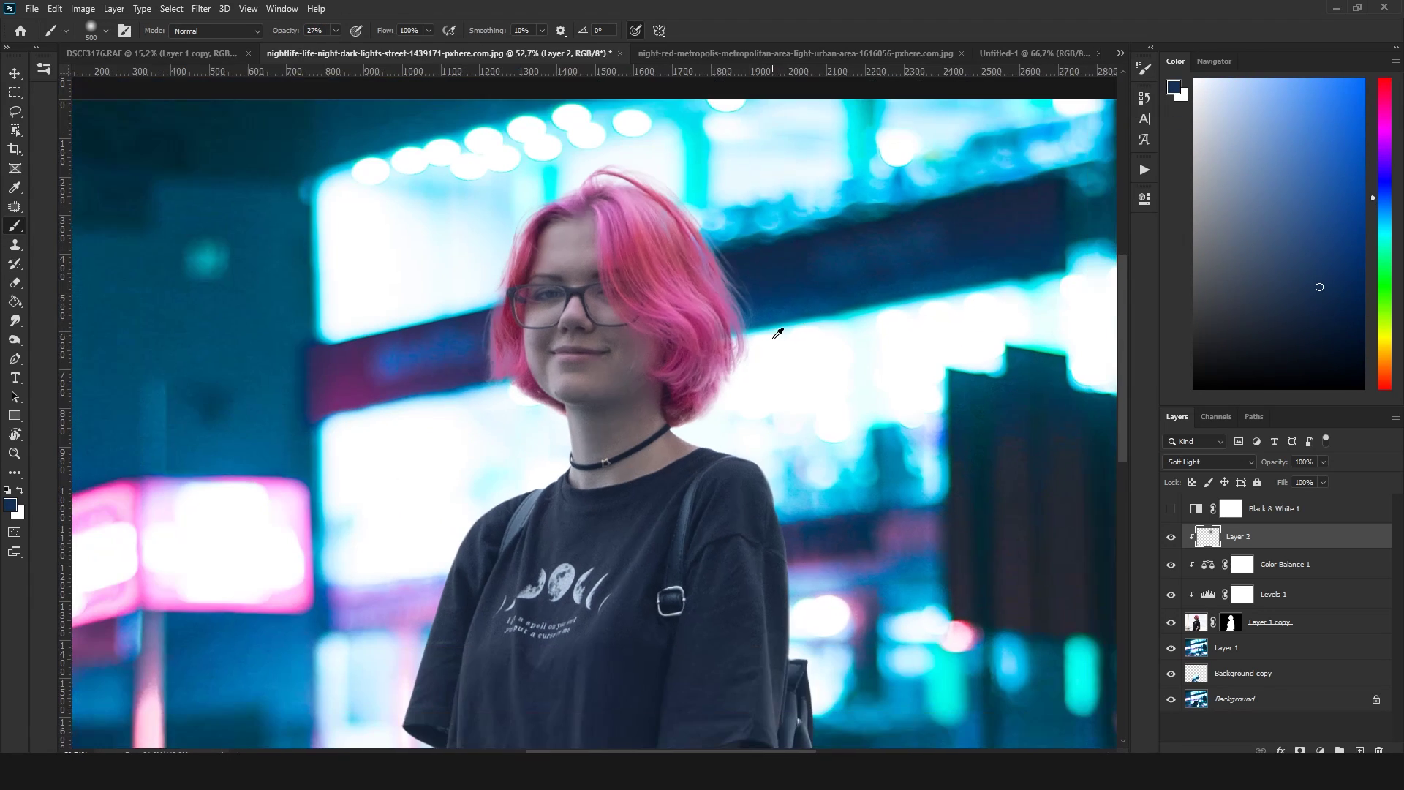
pyautogui.press('x')
pyautogui.keyDown('alt'); pyautogui.click(742, 369); pyautogui.keyUp('alt')
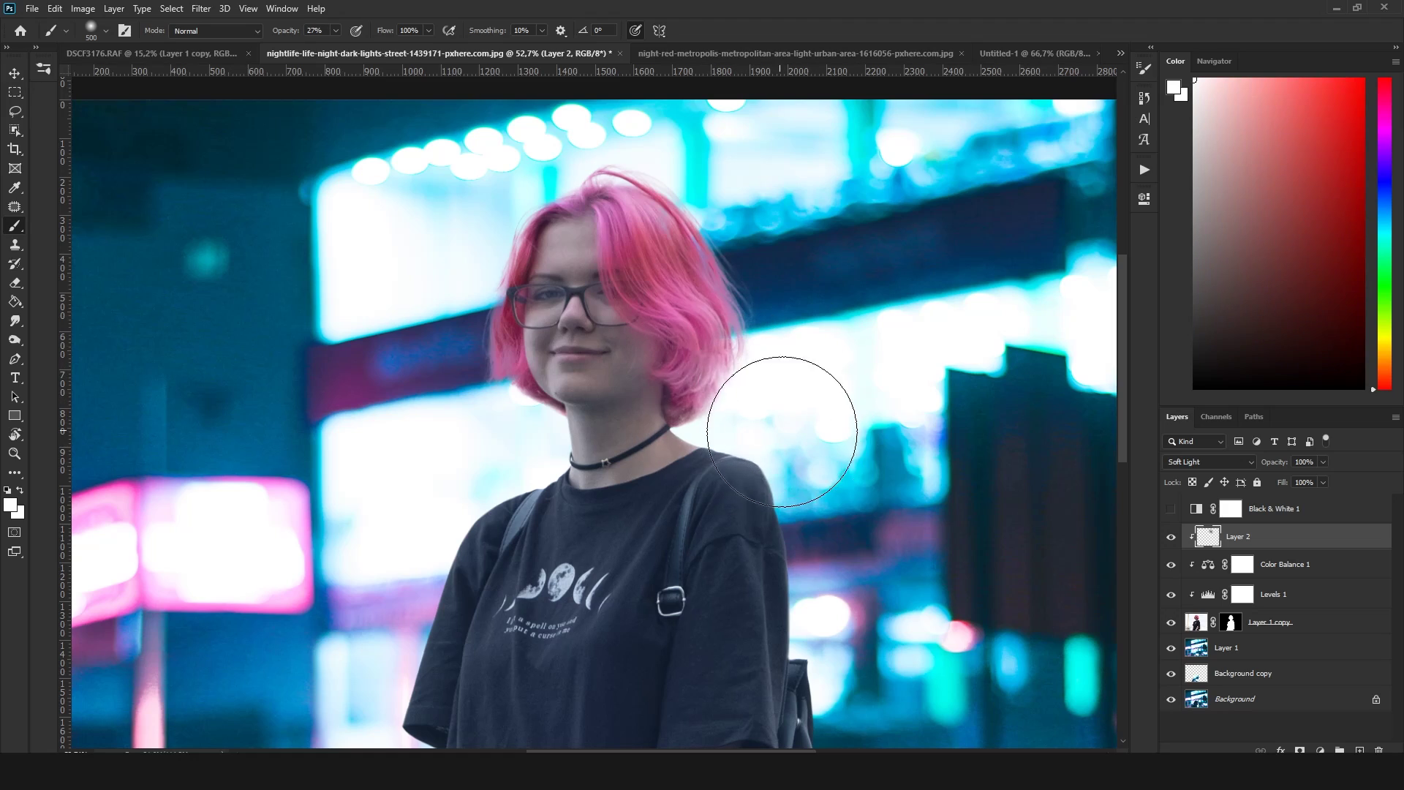
# Paint light cyan and dark teal washes sampled from the neon background
pyautogui.scroll(-1, 829, 451)
pyautogui.scroll(3, 829, 452)
pyautogui.keyDown('alt'); pyautogui.click(743, 408); pyautogui.keyUp('alt')
pyautogui.scroll(-2, 611, 468)
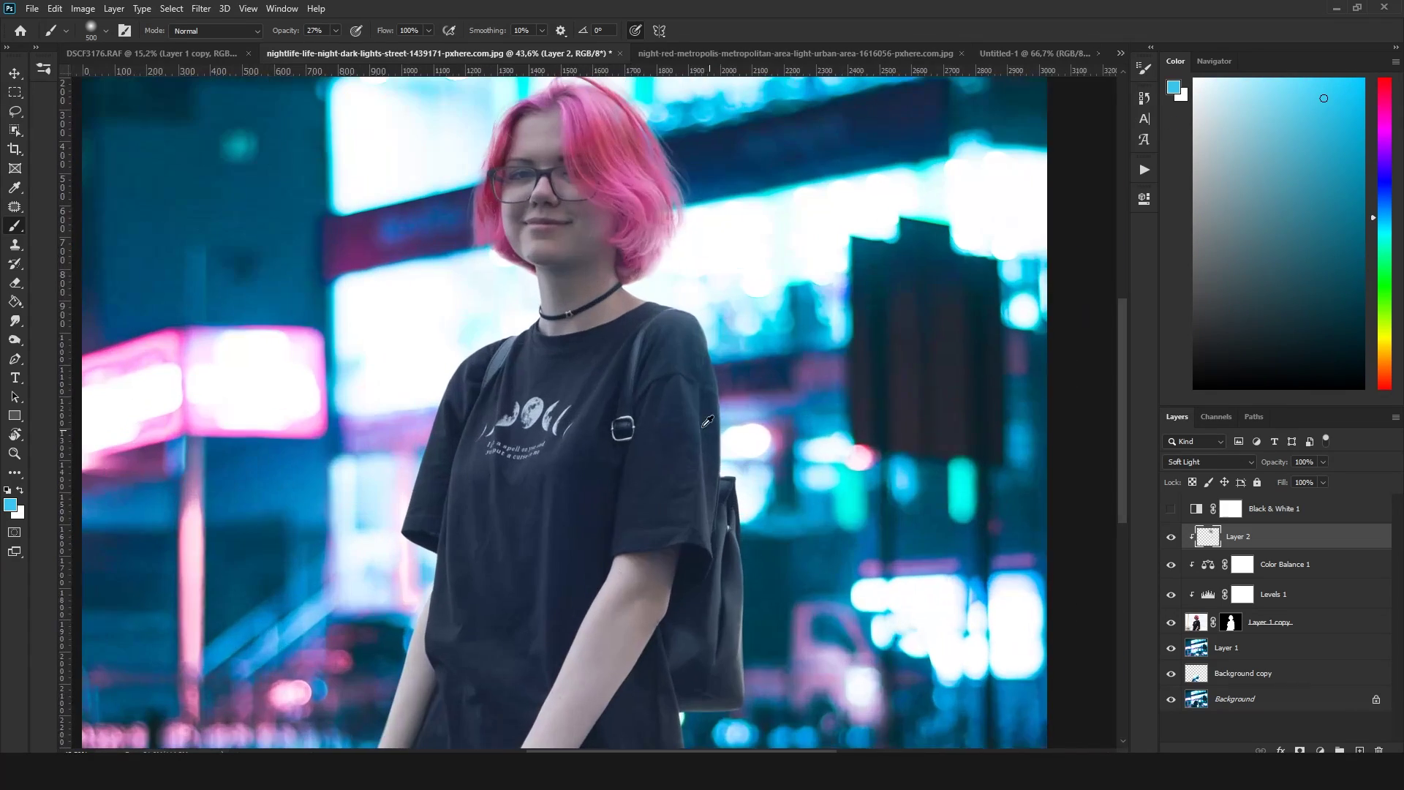
pyautogui.scroll(-3, 764, 564)
pyautogui.scroll(4, 714, 643)
pyautogui.keyDown('alt'); pyautogui.click(721, 596); pyautogui.keyUp('alt')
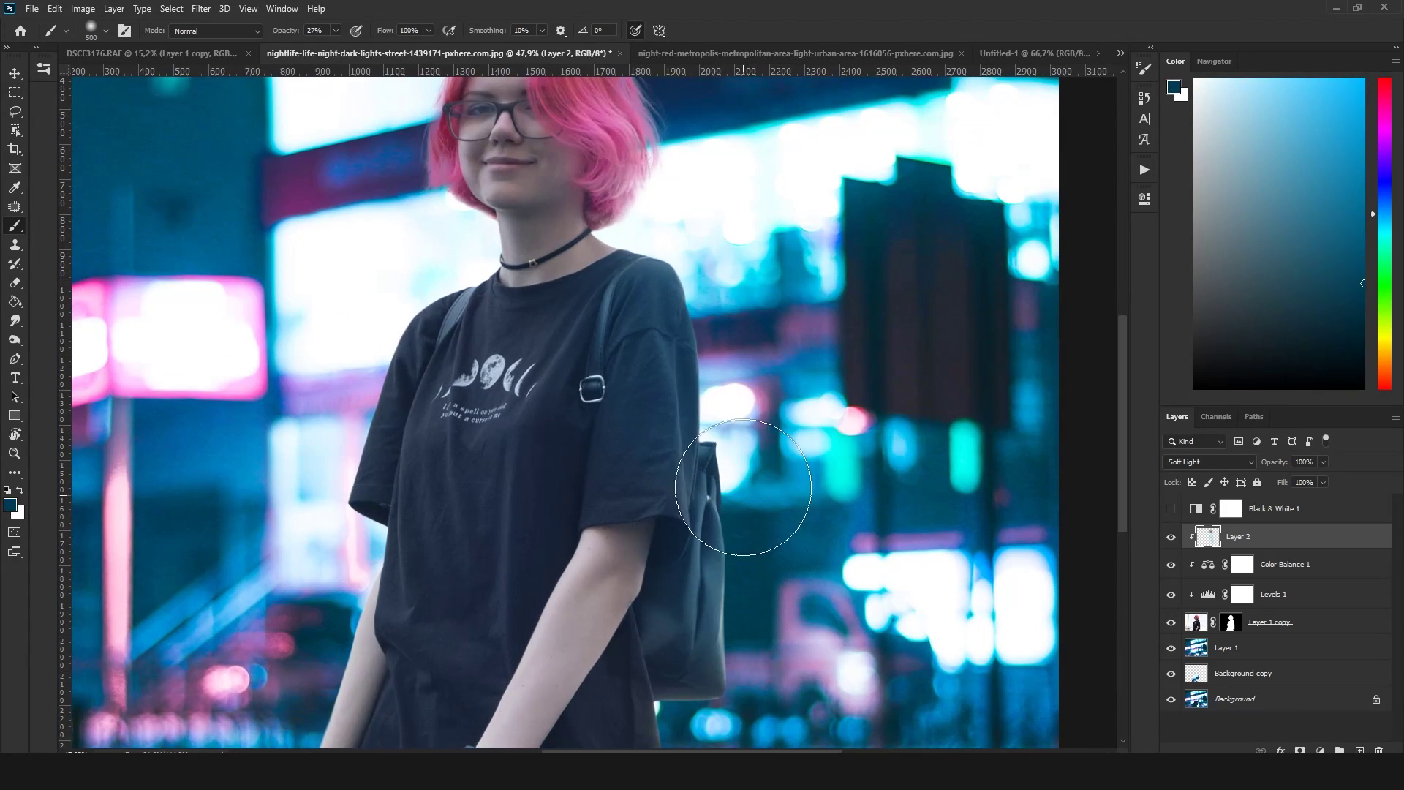
pyautogui.scroll(-3, 708, 578)
pyautogui.scroll(2, 708, 577)
pyautogui.press('x')
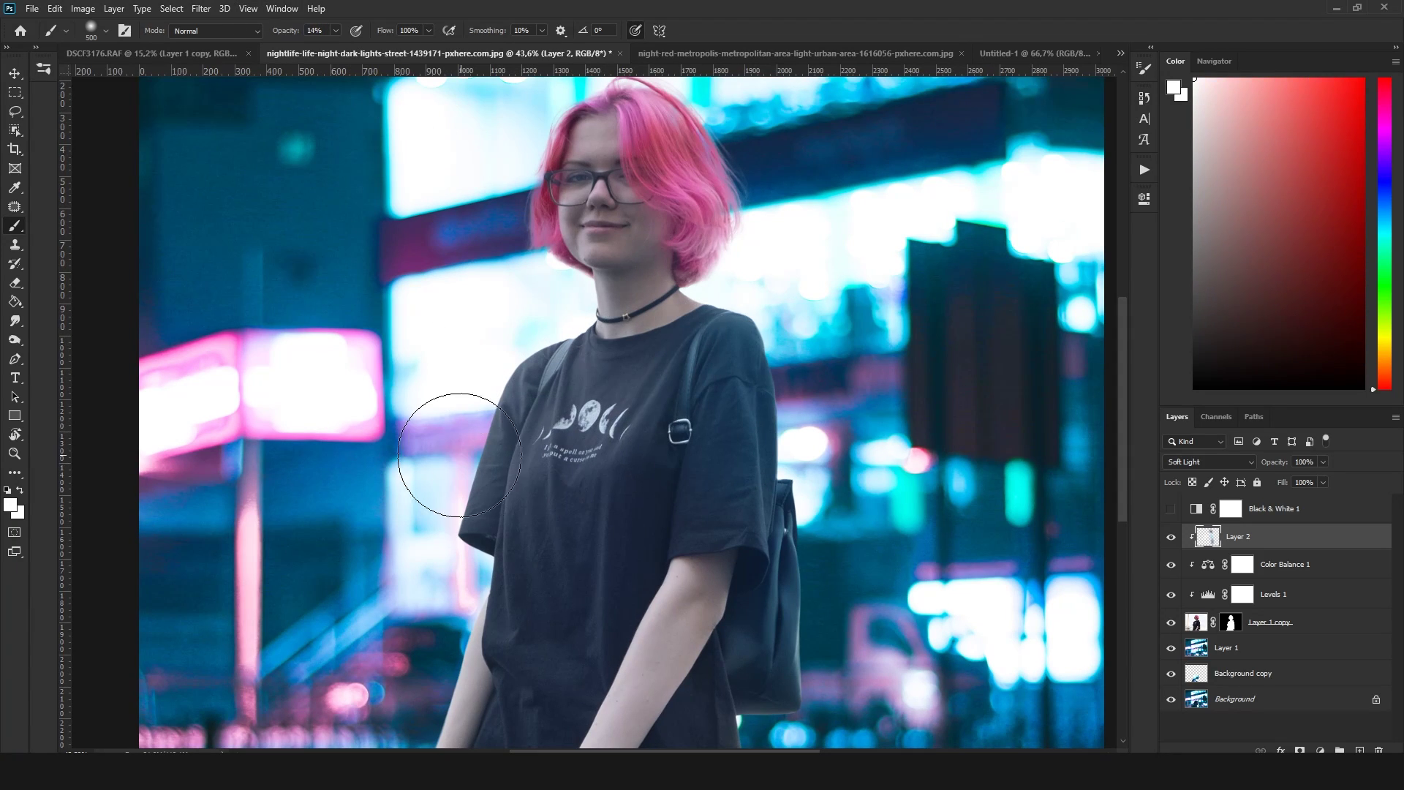
# Touch up with the eraser, then paint two teal shades over the arms and shirt at 14%
pyautogui.press('e')
pyautogui.press('b')
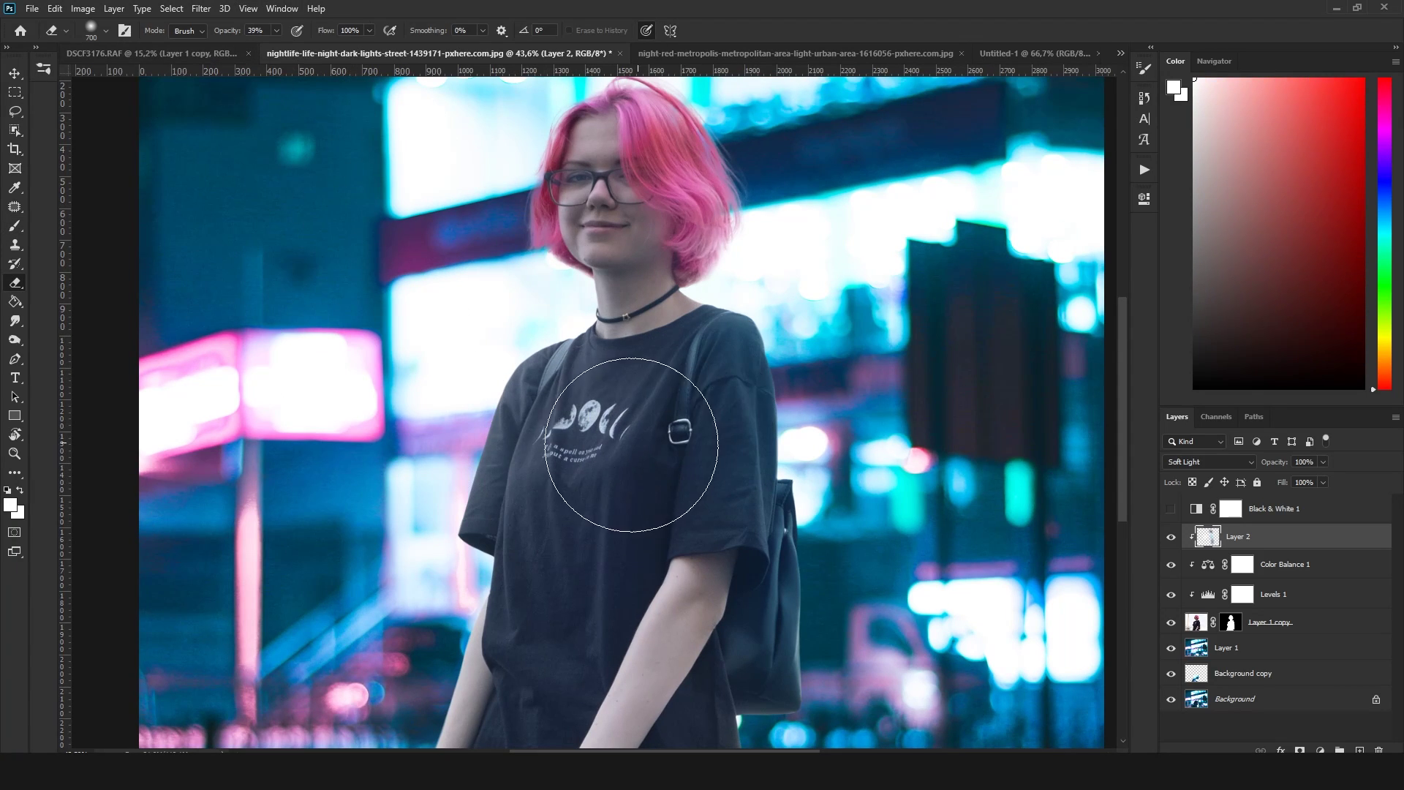
pyautogui.scroll(-2, 621, 424)
pyautogui.scroll(2, 432, 576)
pyautogui.moveTo(431, 576); pyautogui.dragTo(380, 555)
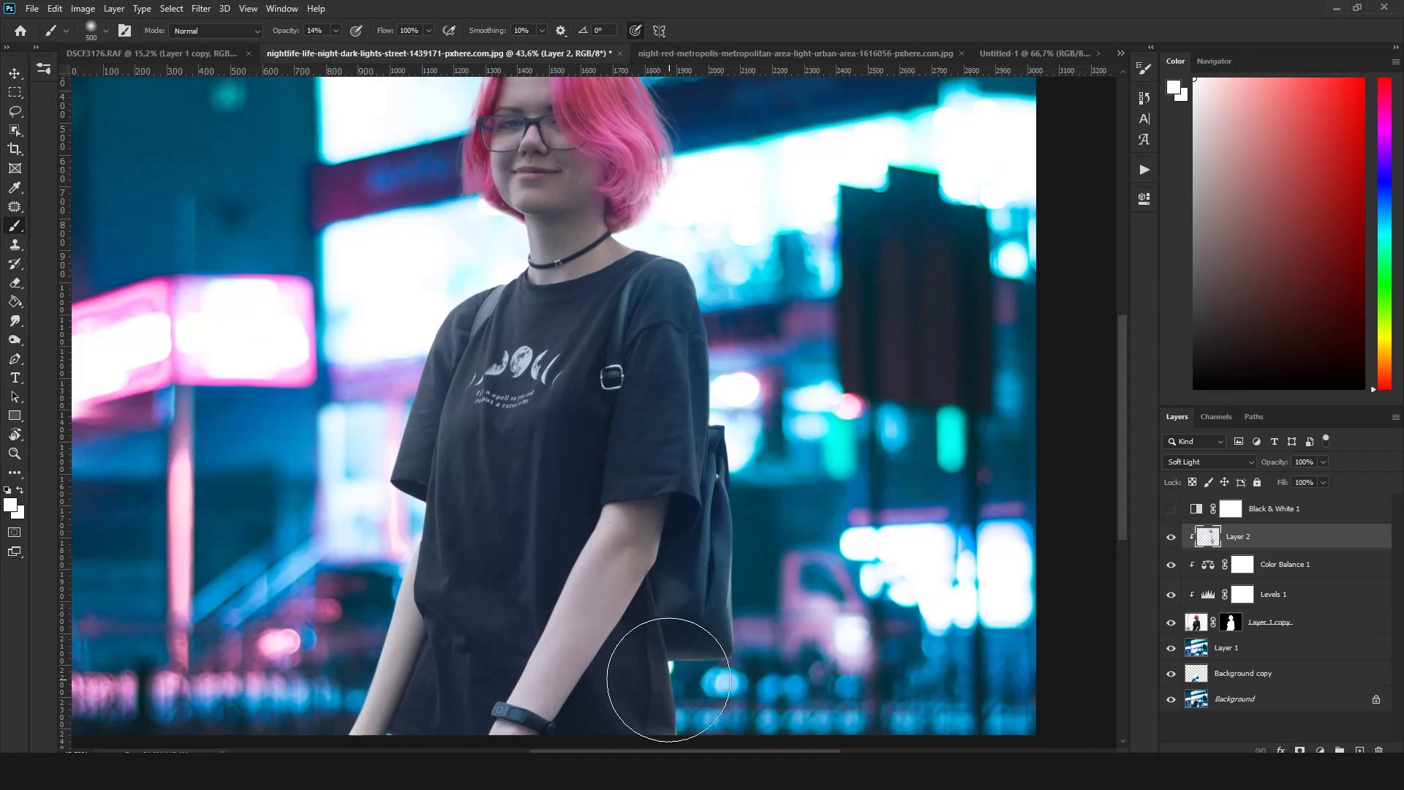
pyautogui.keyDown('alt'); pyautogui.click(836, 544); pyautogui.keyUp('alt')
pyautogui.keyDown('alt'); pyautogui.click(646, 629); pyautogui.keyUp('alt')
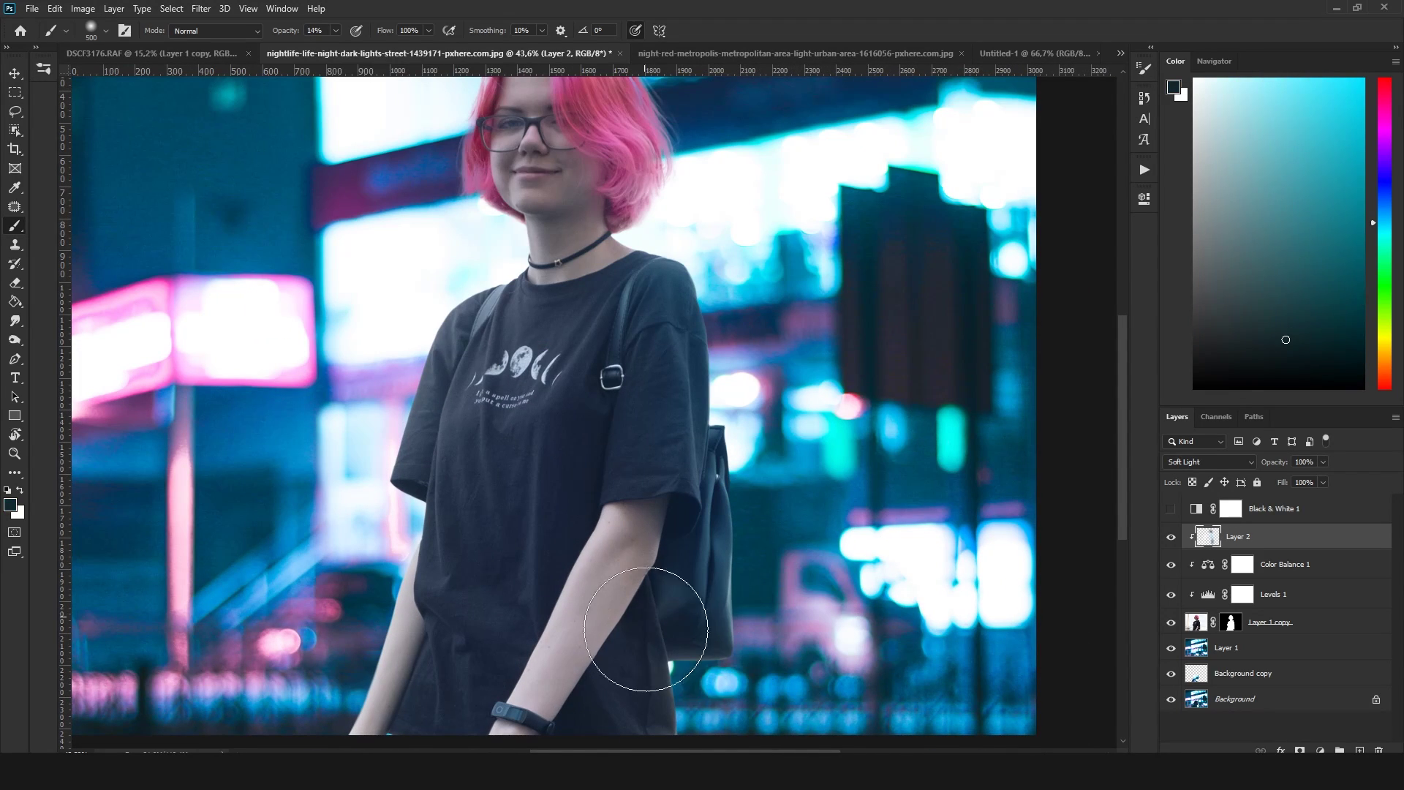
pyautogui.scroll(5, 485, 577)
pyautogui.scroll(-5, 549, 612)
pyautogui.scroll(3, 549, 548)
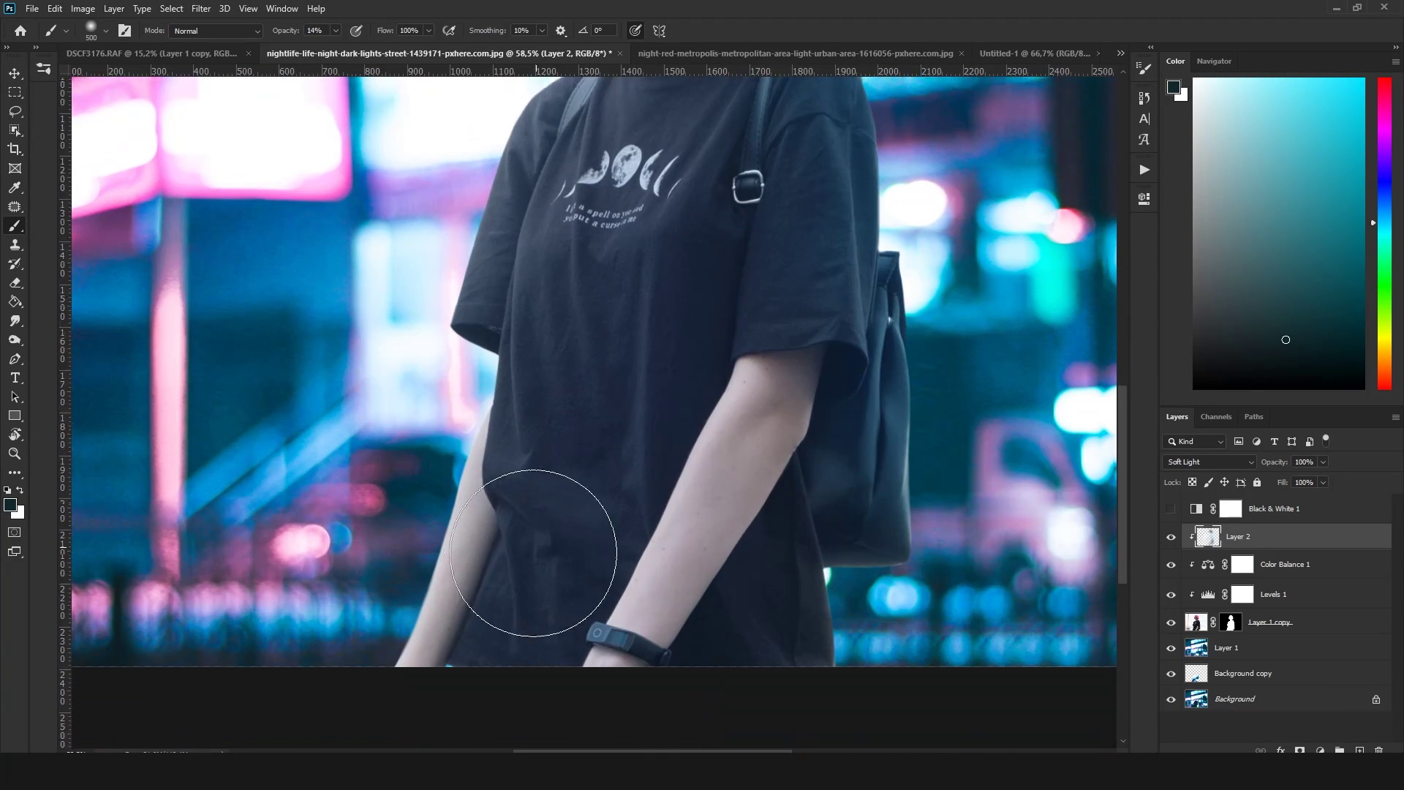
pyautogui.scroll(-3, 469, 659)
pyautogui.scroll(4, 314, 225)
pyautogui.scroll(-3, 408, 313)
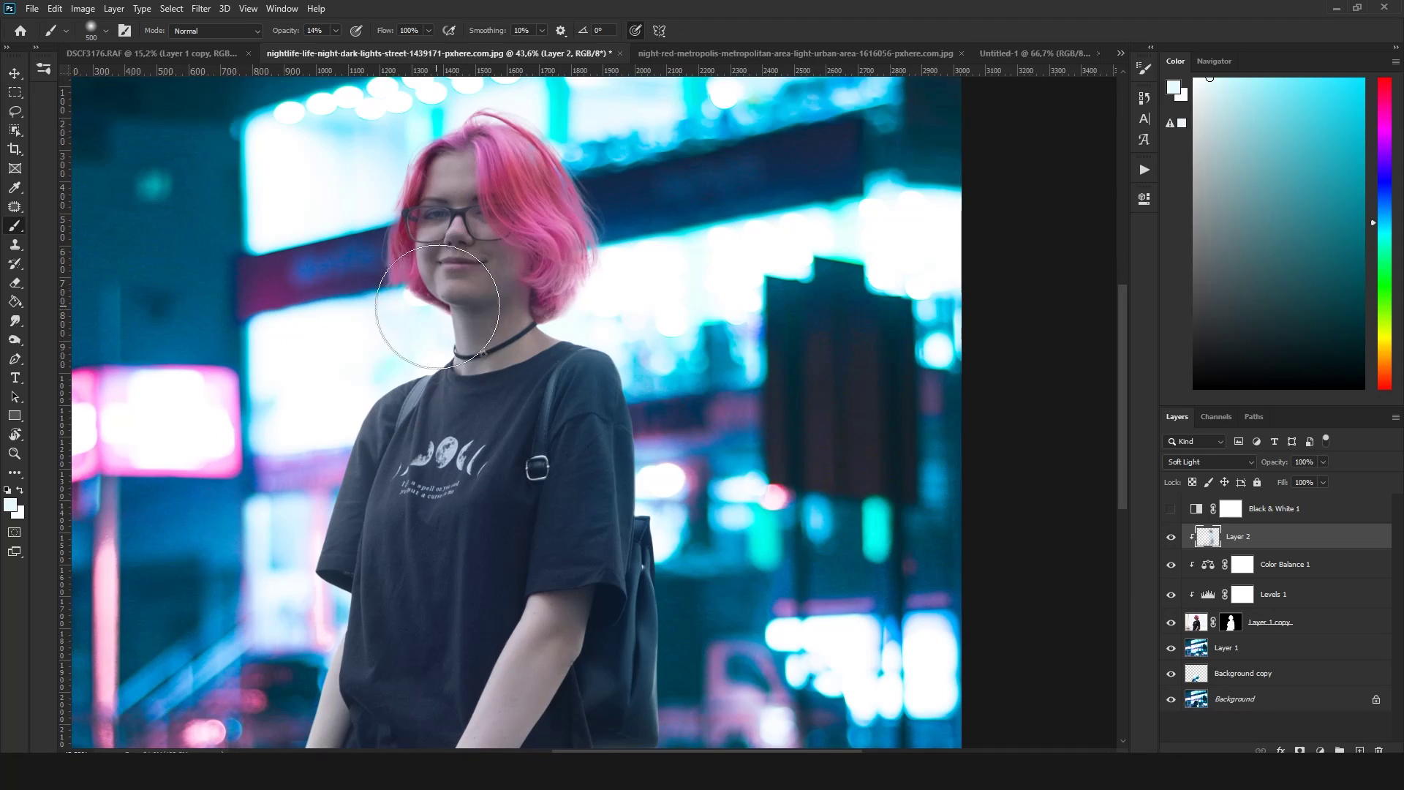
pyautogui.scroll(1, 530, 219)
# Add near-white, dark teal, pale pink and cyan washes sampled from the lights
pyautogui.keyDown('alt'); pyautogui.click(530, 219); pyautogui.keyUp('alt')
pyautogui.scroll(-3, 541, 139)
pyautogui.scroll(1, 695, 263)
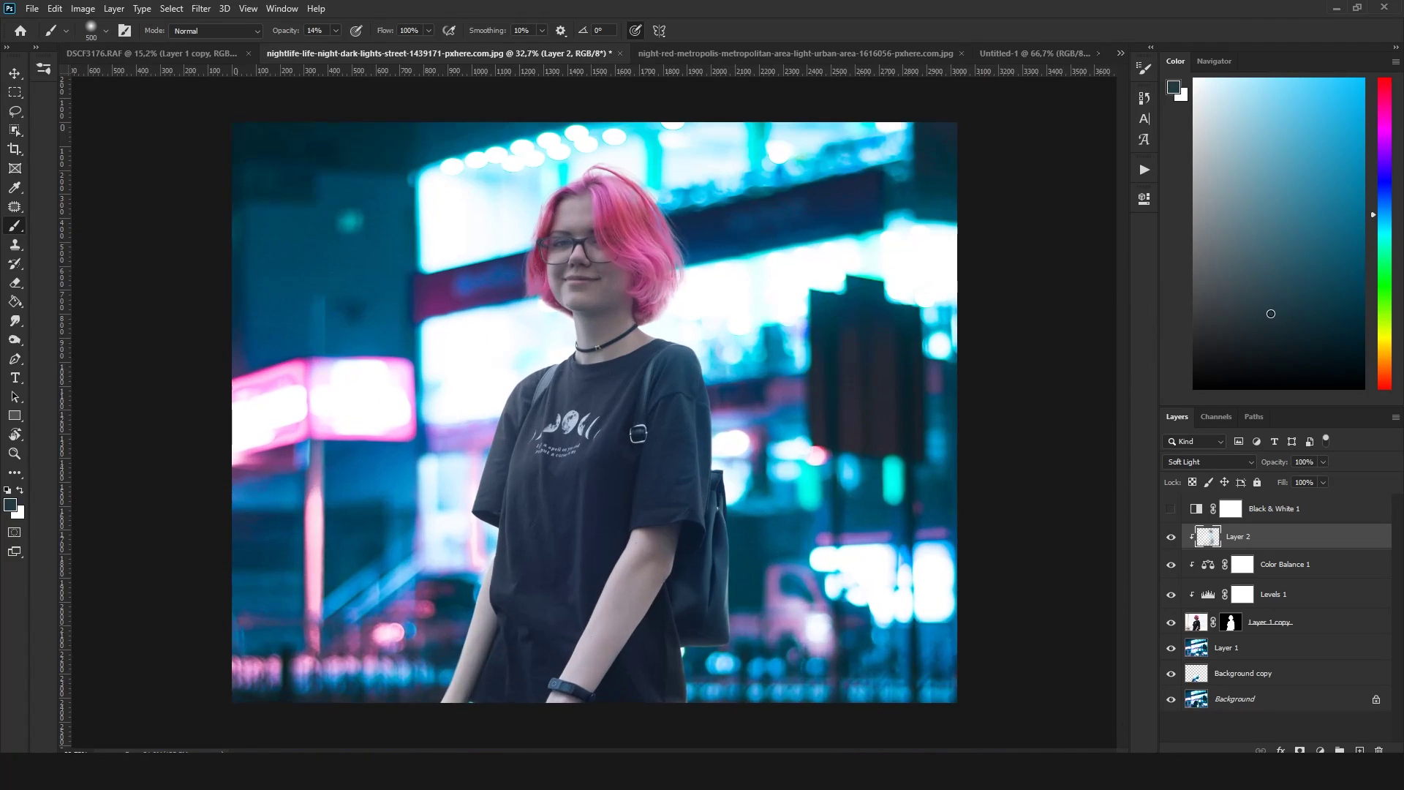
pyautogui.keyDown('alt'); pyautogui.click(1023, 442); pyautogui.keyUp('alt')
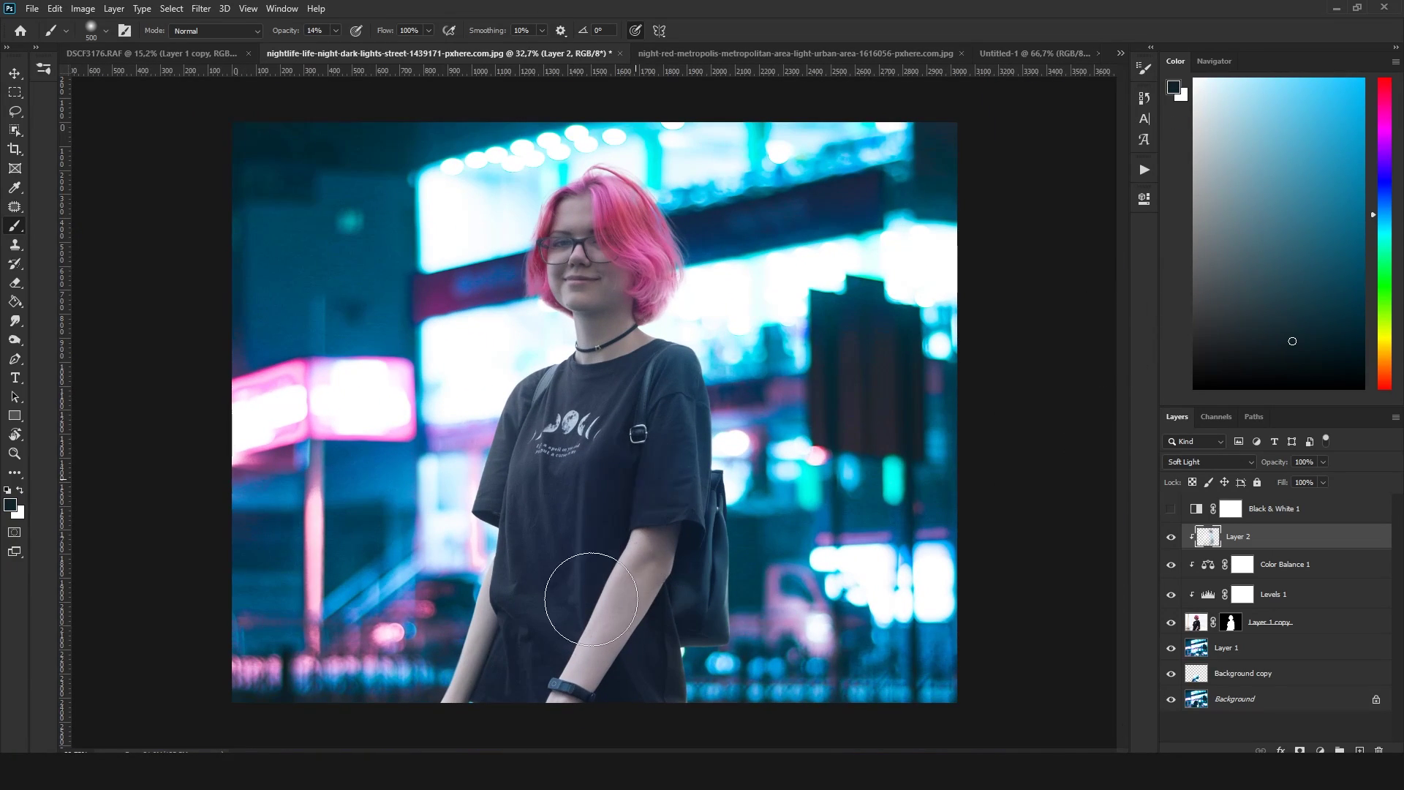
pyautogui.keyDown('alt'); pyautogui.click(607, 219); pyautogui.keyUp('alt')
pyautogui.scroll(1, 722, 188)
pyautogui.scroll(-1, 729, 306)
pyautogui.scroll(-2, 724, 294)
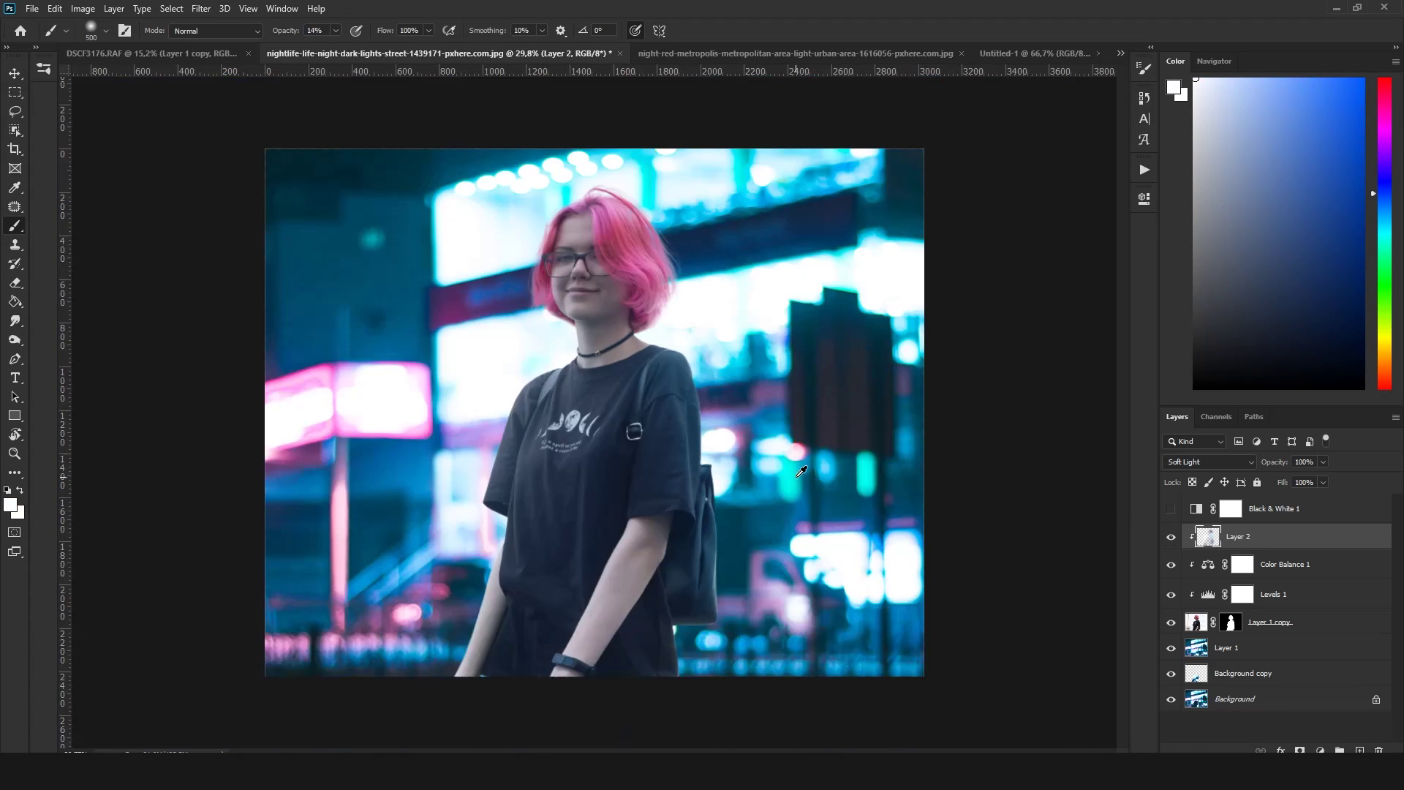
pyautogui.keyDown('alt'); pyautogui.click(766, 456); pyautogui.keyUp('alt')
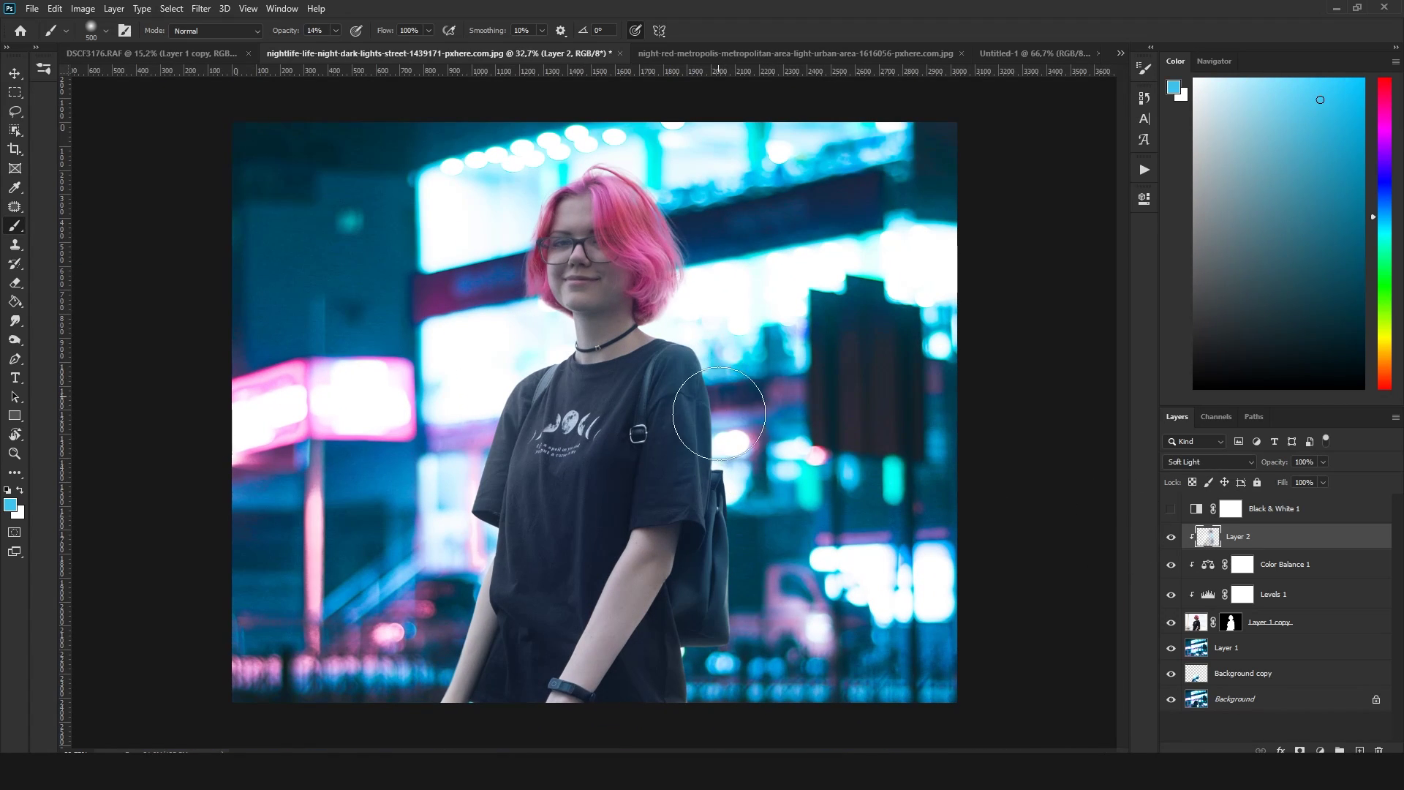
pyautogui.scroll(-1, 703, 381)
# Paint light pink and magenta washes with a 1500 px brush, then hide Layer 2 to compare
pyautogui.press(']')
pyautogui.press(']')
pyautogui.press(']')
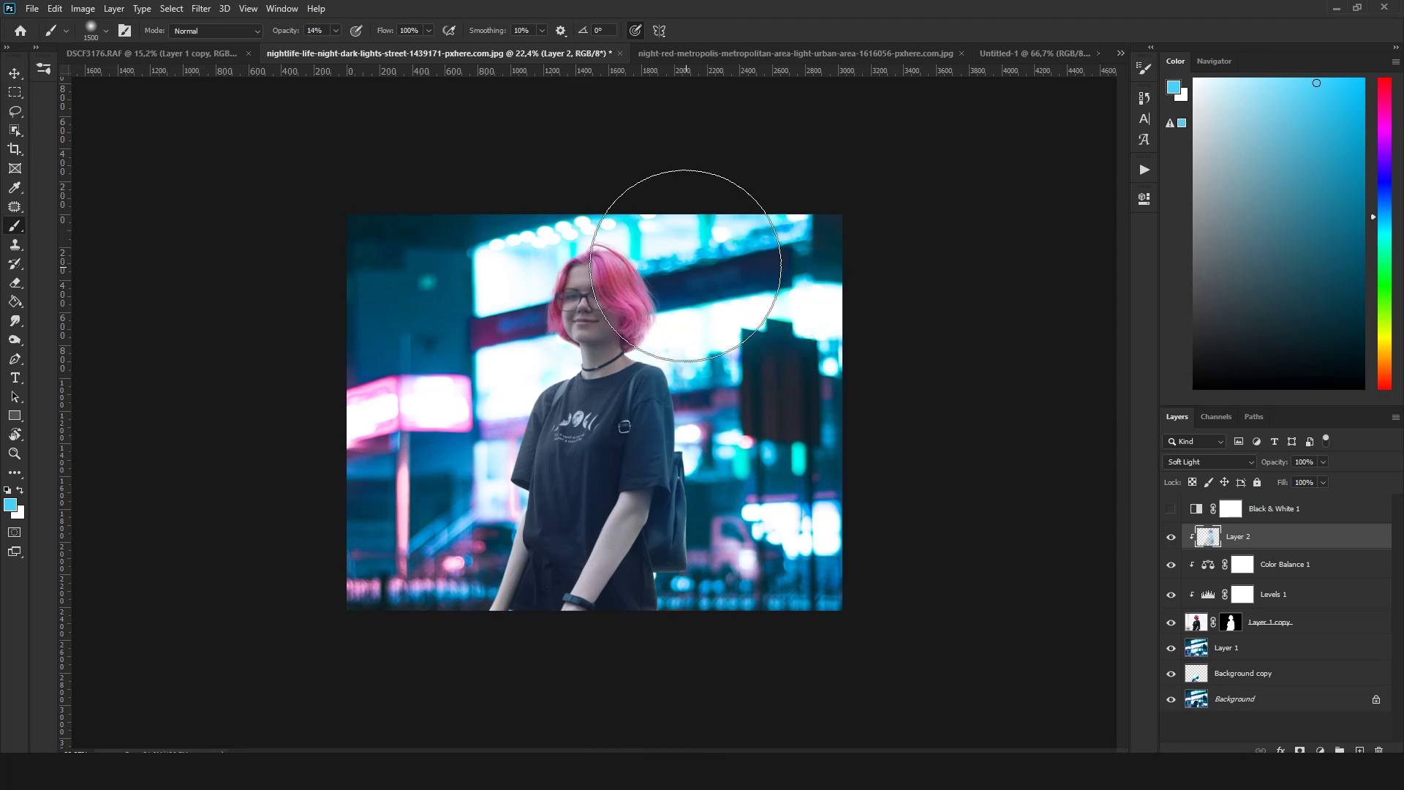
pyautogui.scroll(2, 597, 409)
pyautogui.keyDown('alt'); pyautogui.click(389, 433); pyautogui.keyUp('alt')
pyautogui.scroll(2, 389, 433)
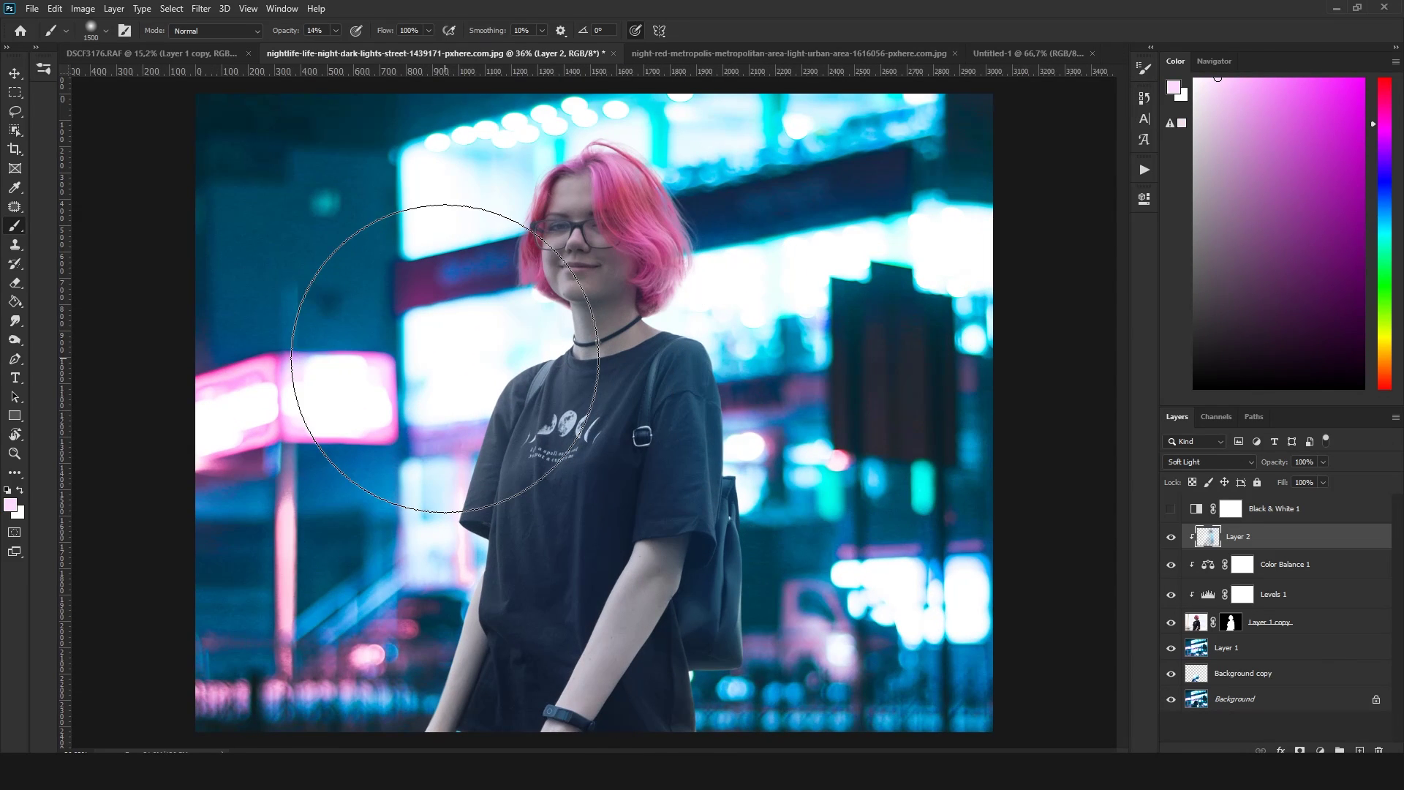
pyautogui.keyDown('alt'); pyautogui.click(351, 388); pyautogui.keyUp('alt')
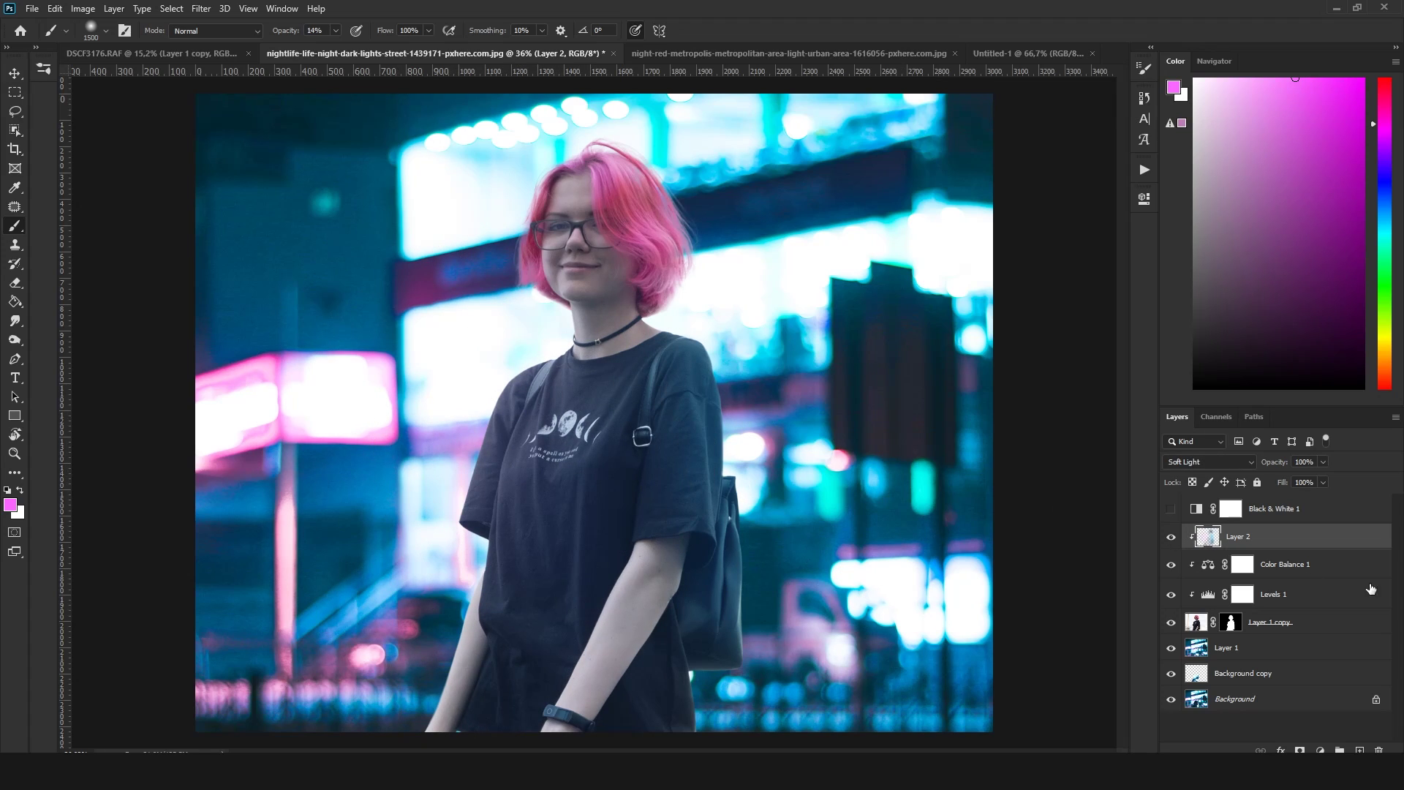
pyautogui.click(1171, 537)
pyautogui.click(1171, 537)
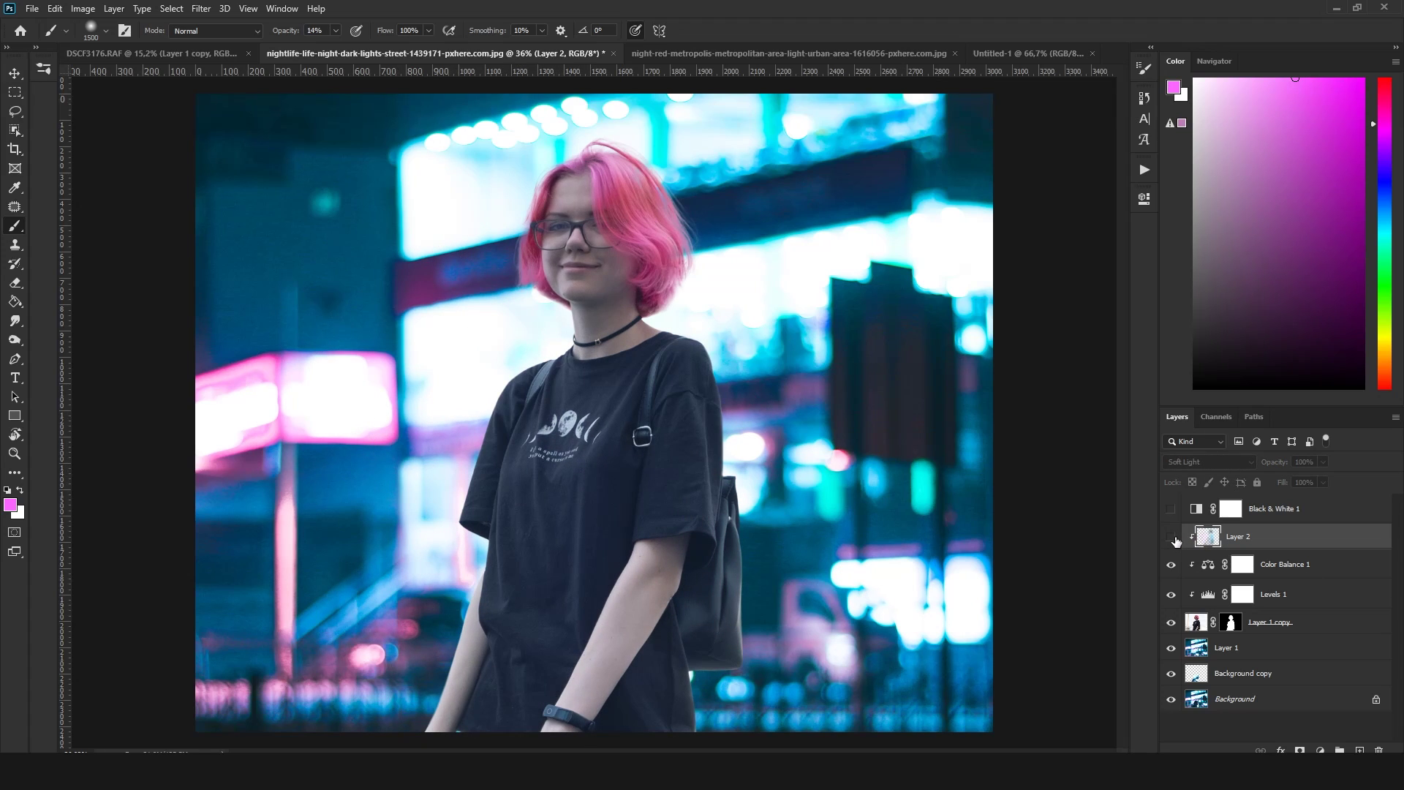
pyautogui.click(1171, 537)
pyautogui.click(1171, 537)
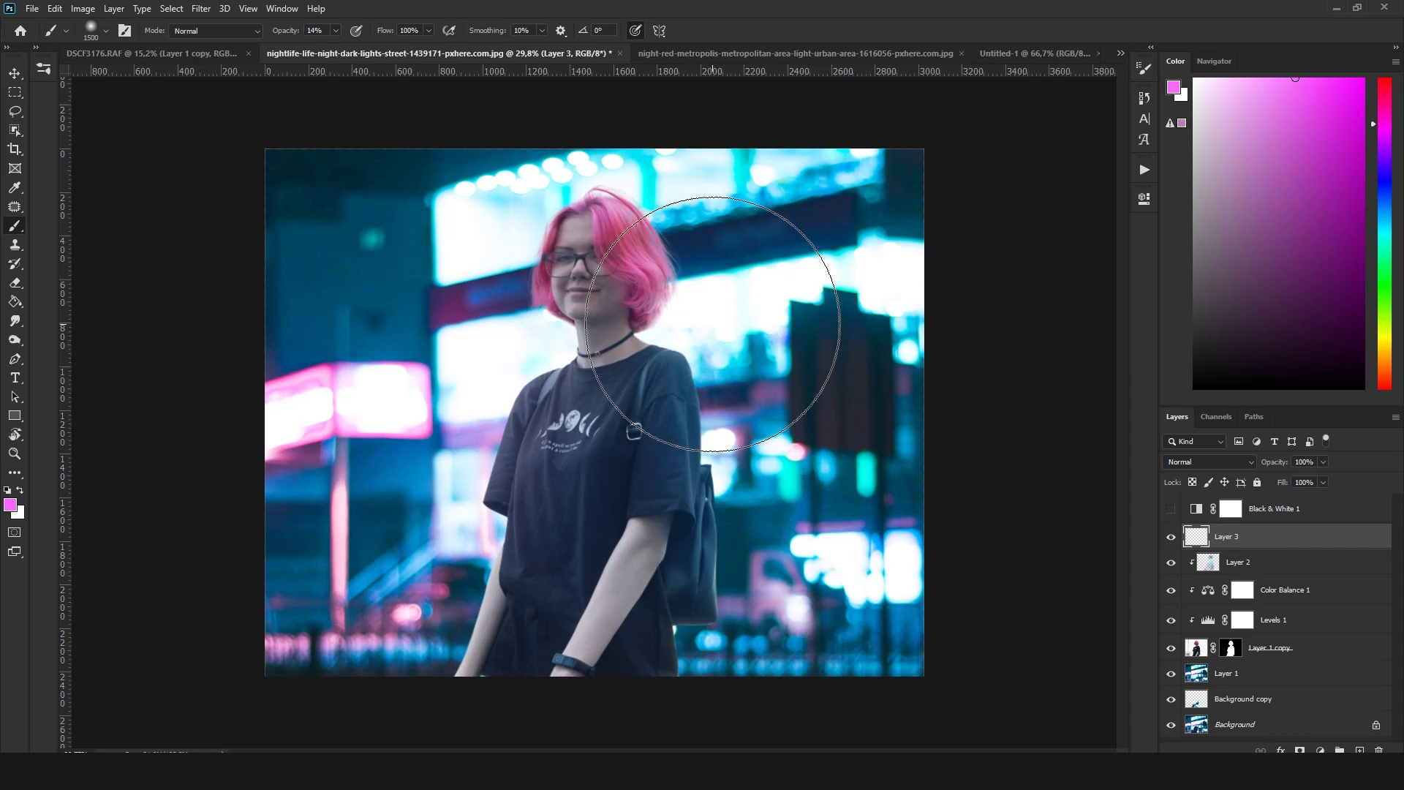
# Sample white from the bright background and shrink the brush to 200 px
pyautogui.scroll(2, 607, 347)
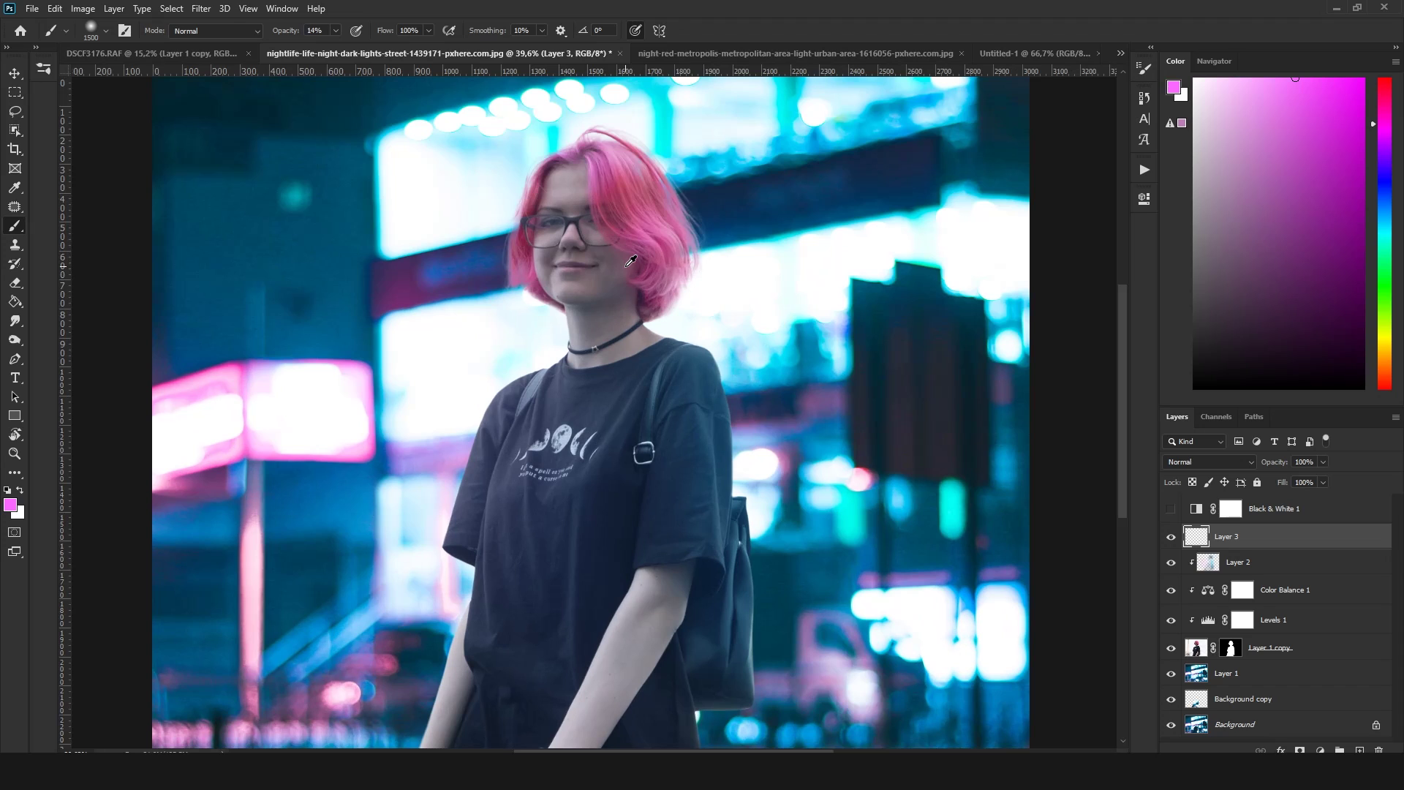
pyautogui.scroll(-2, 634, 267)
pyautogui.keyDown('alt'); pyautogui.click(708, 313); pyautogui.keyUp('alt')
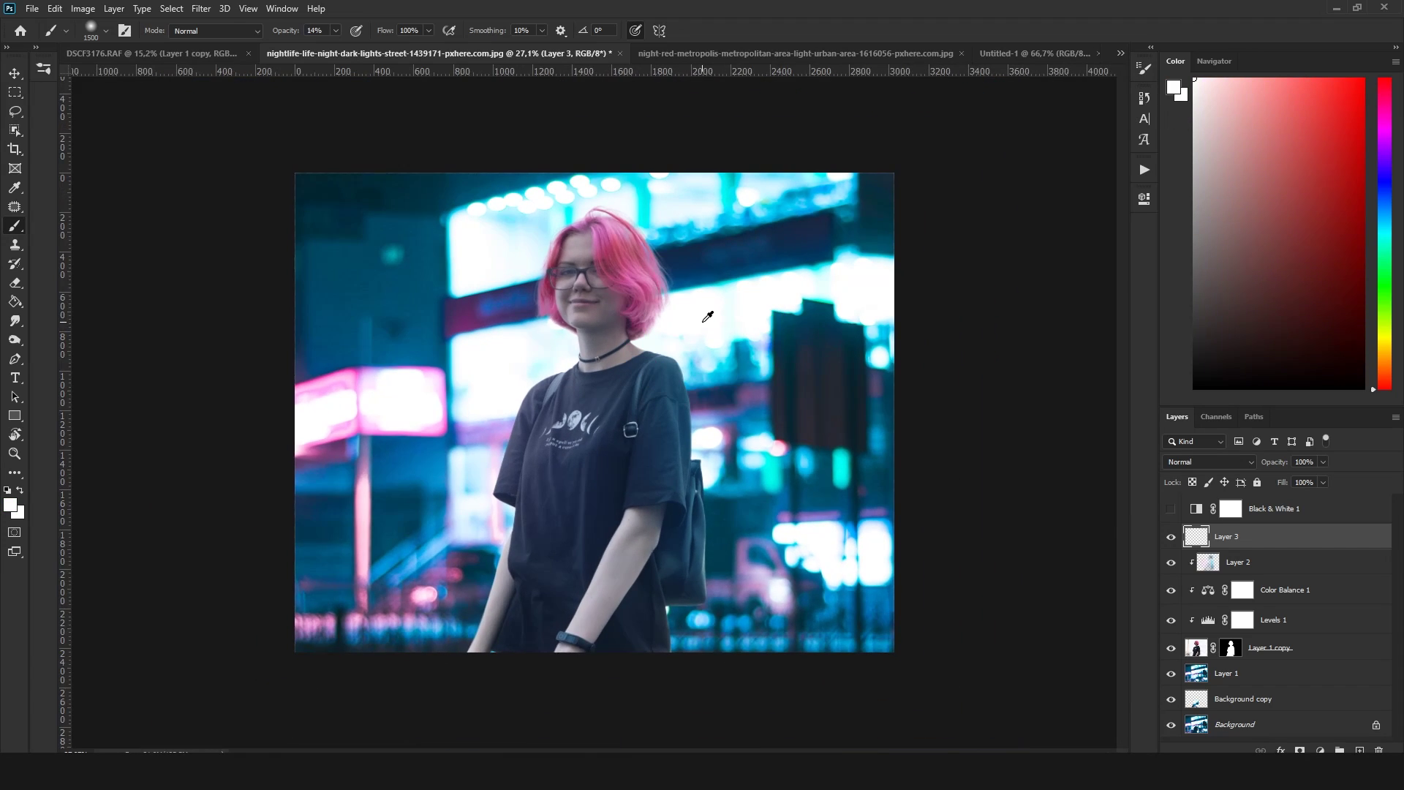
pyautogui.scroll(4, 708, 313)
pyautogui.scroll(-2, 868, 365)
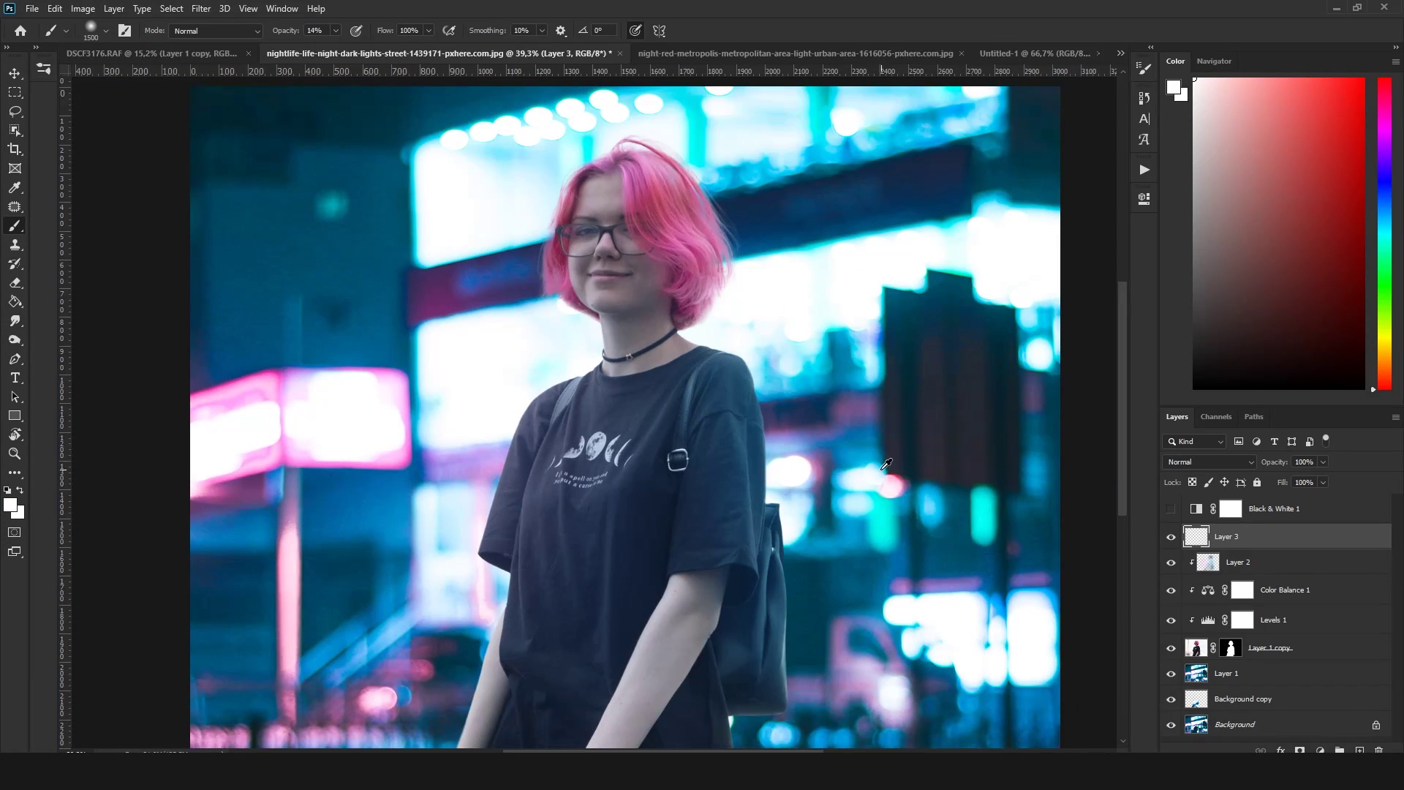
pyautogui.scroll(-2, 885, 446)
pyautogui.scroll(2, 607, 326)
pyautogui.scroll(2, 605, 322)
pyautogui.scroll(1, 604, 316)
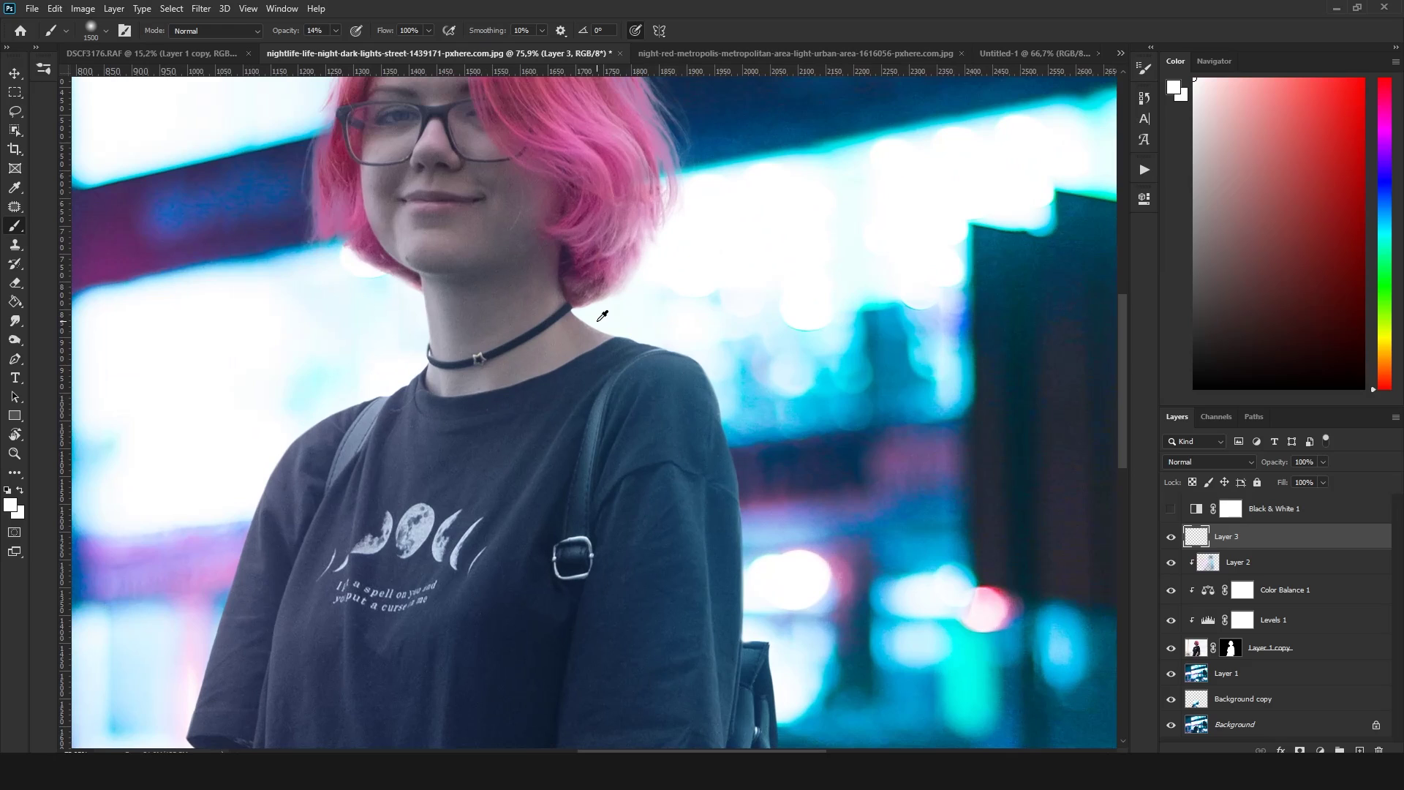
pyautogui.press('[')
pyautogui.press('[')
pyautogui.press('[')
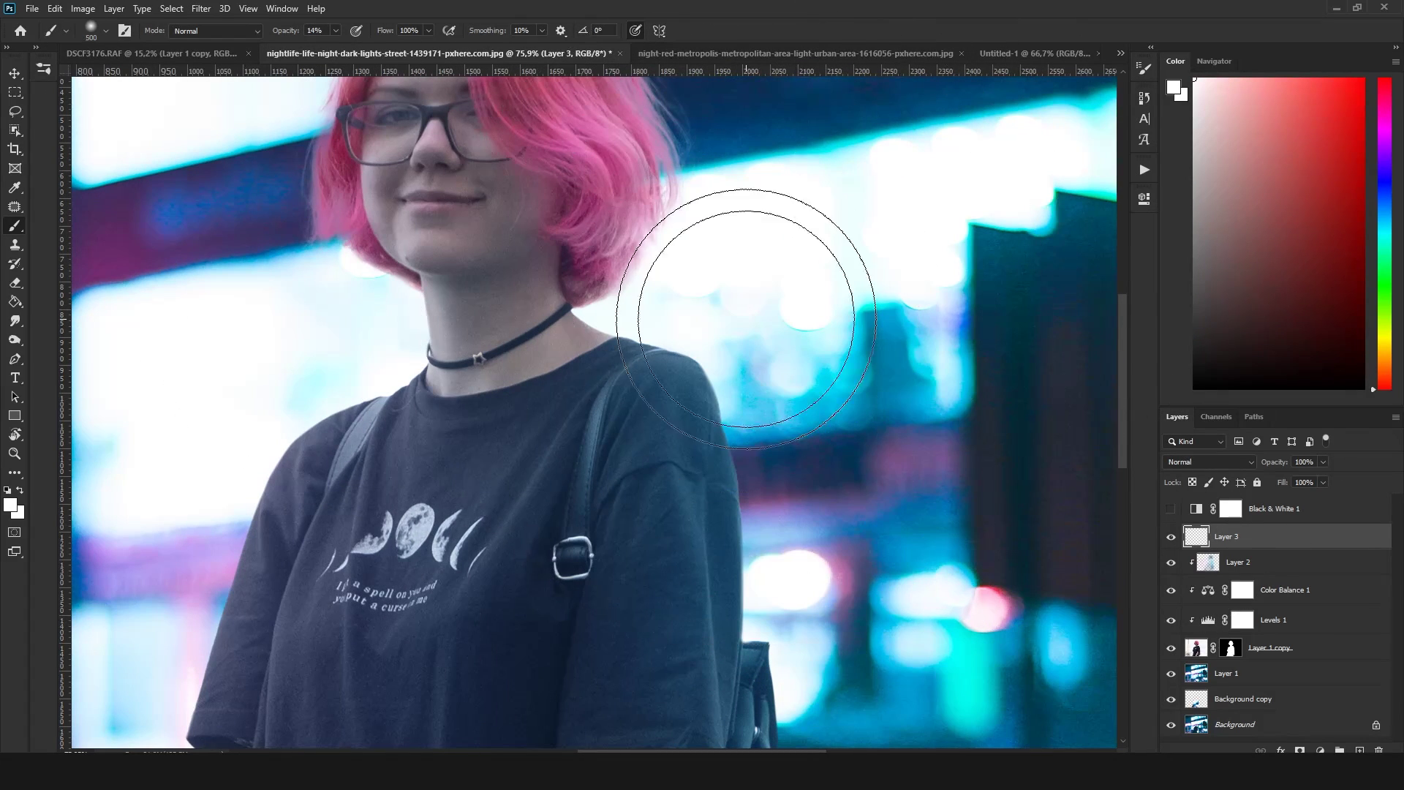
pyautogui.press('[')
pyautogui.press('[')
pyautogui.press('[')
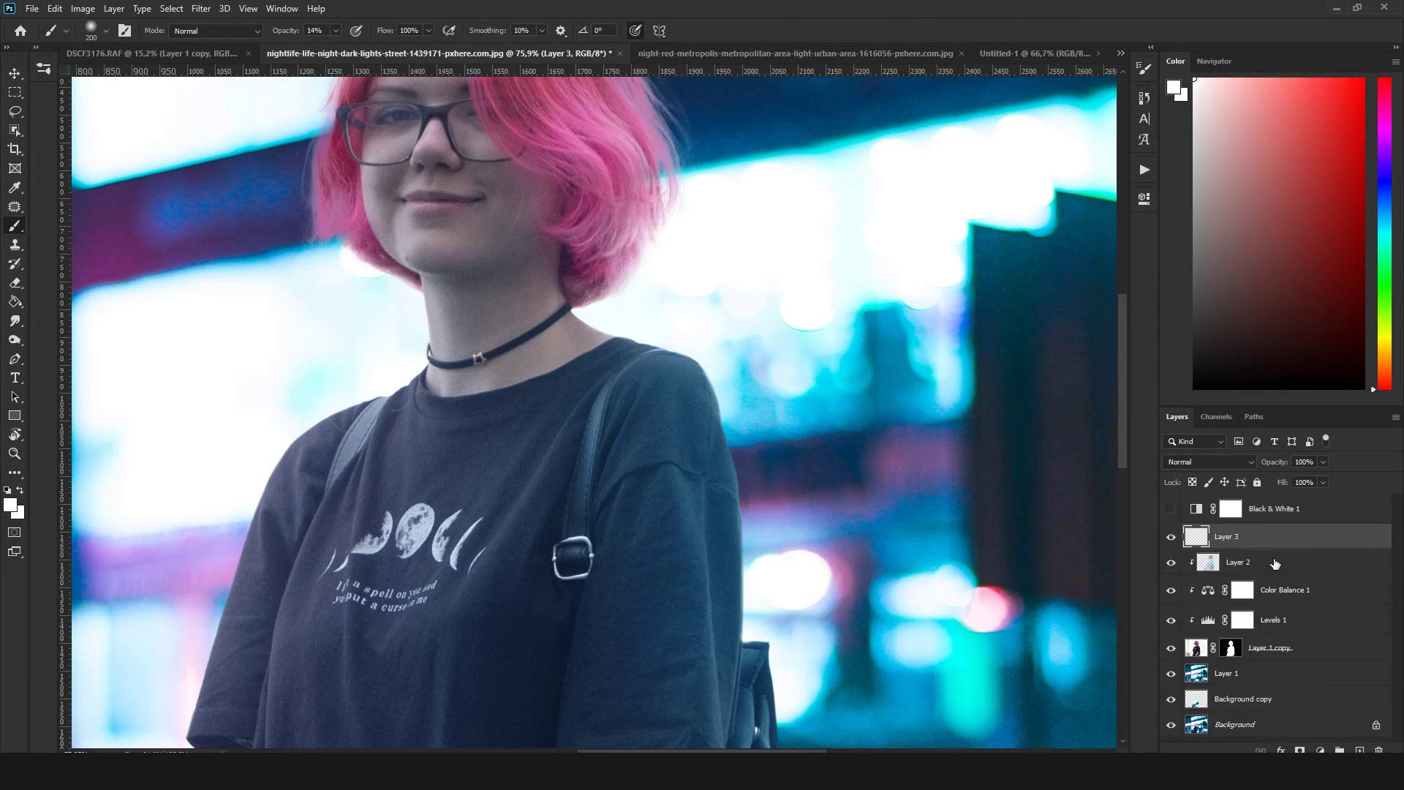
# Sample light cyan from the background glow and paint it along the hair edge on Layer 3
pyautogui.scroll(-3, 853, 401)
pyautogui.scroll(3, 556, 342)
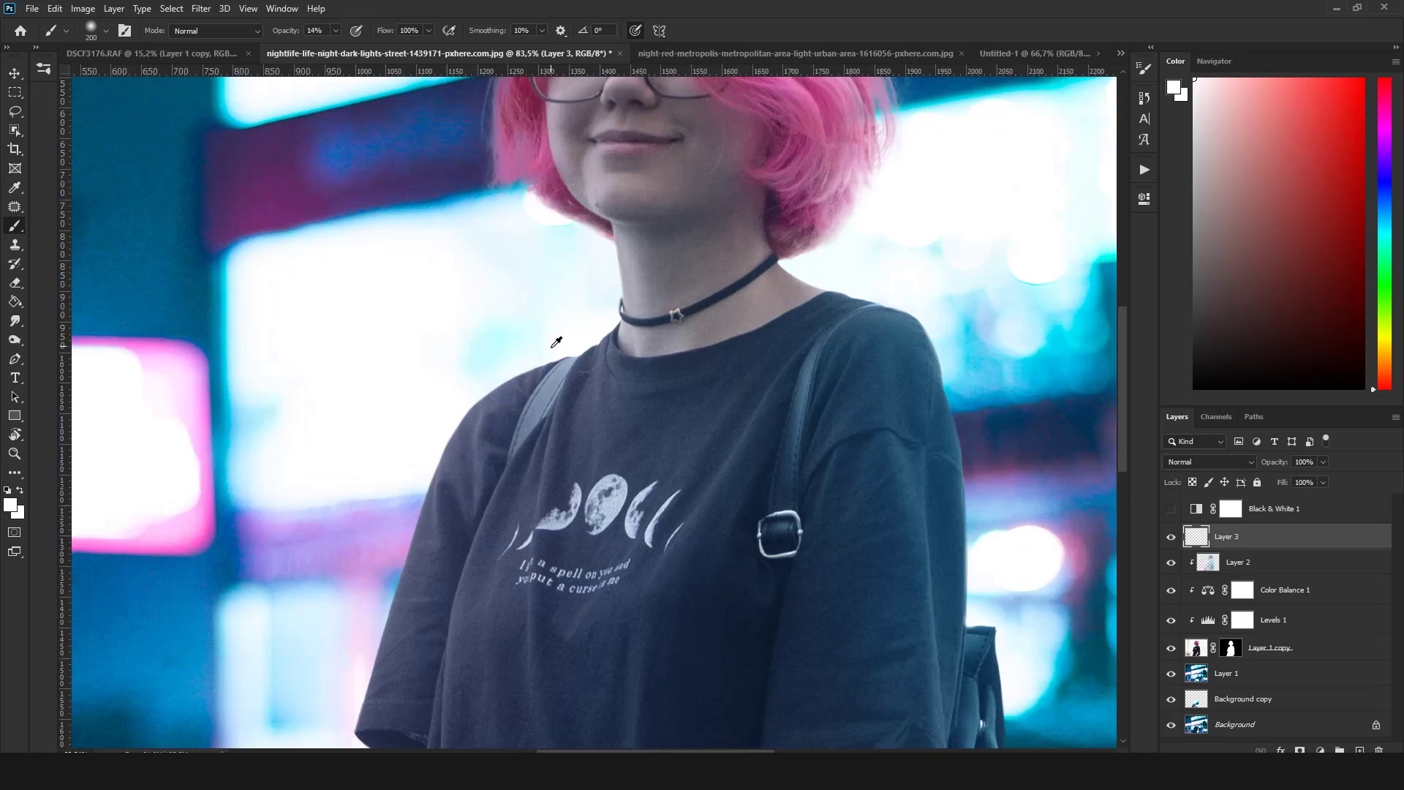
pyautogui.scroll(-1, 841, 300)
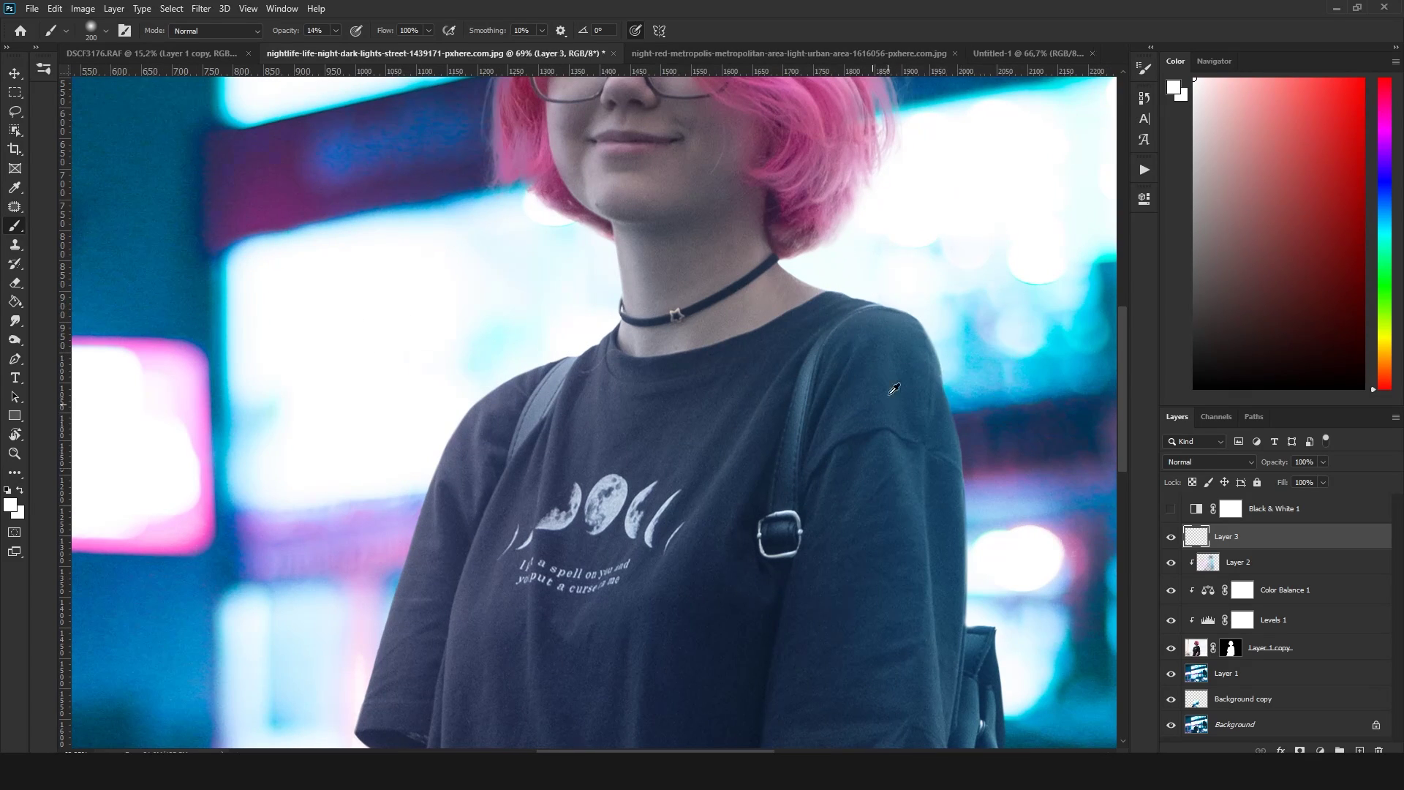
pyautogui.scroll(-2, 804, 285)
pyautogui.scroll(-1, 731, 264)
pyautogui.scroll(2, 689, 253)
pyautogui.scroll(1, 689, 252)
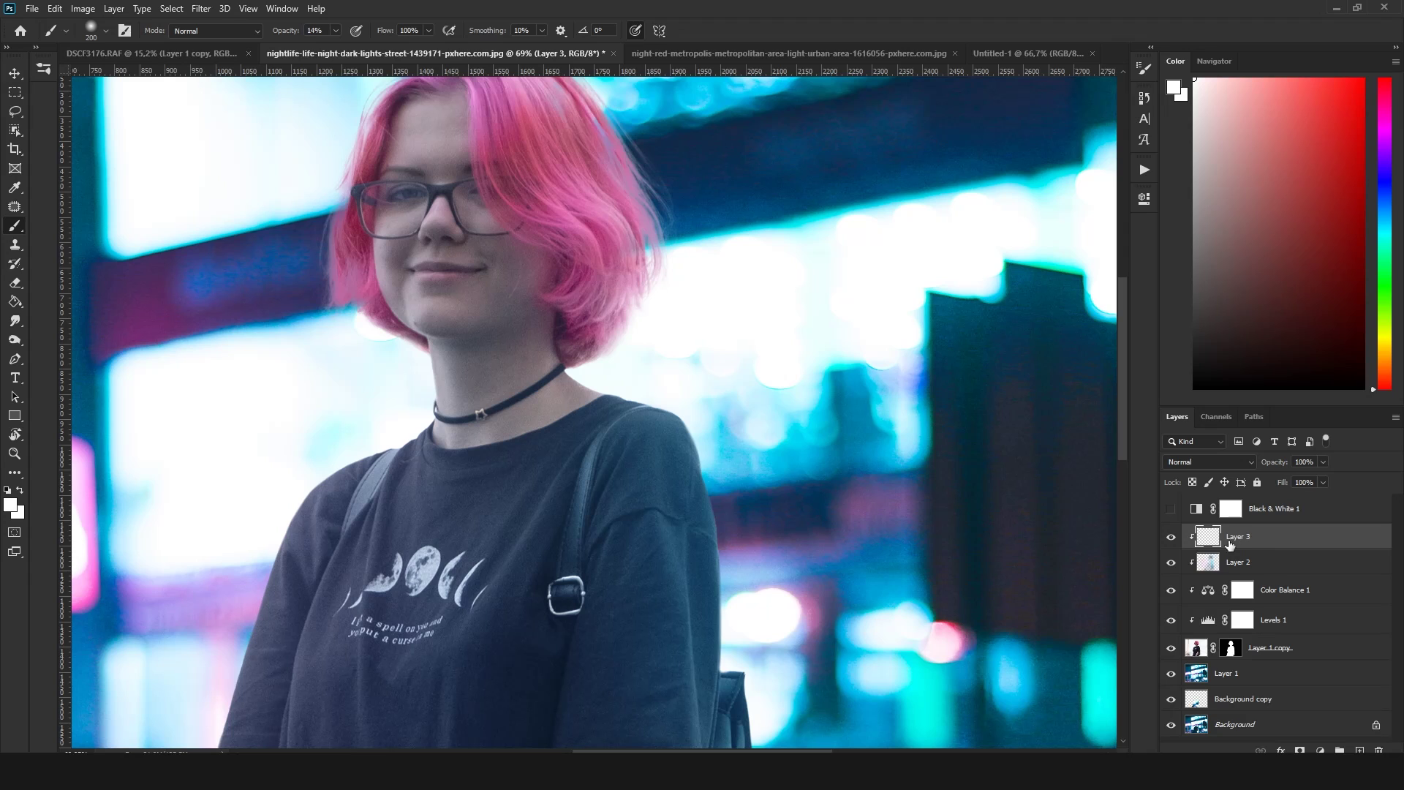
pyautogui.scroll(-2, 721, 336)
pyautogui.scroll(-1, 695, 315)
pyautogui.scroll(2, 680, 304)
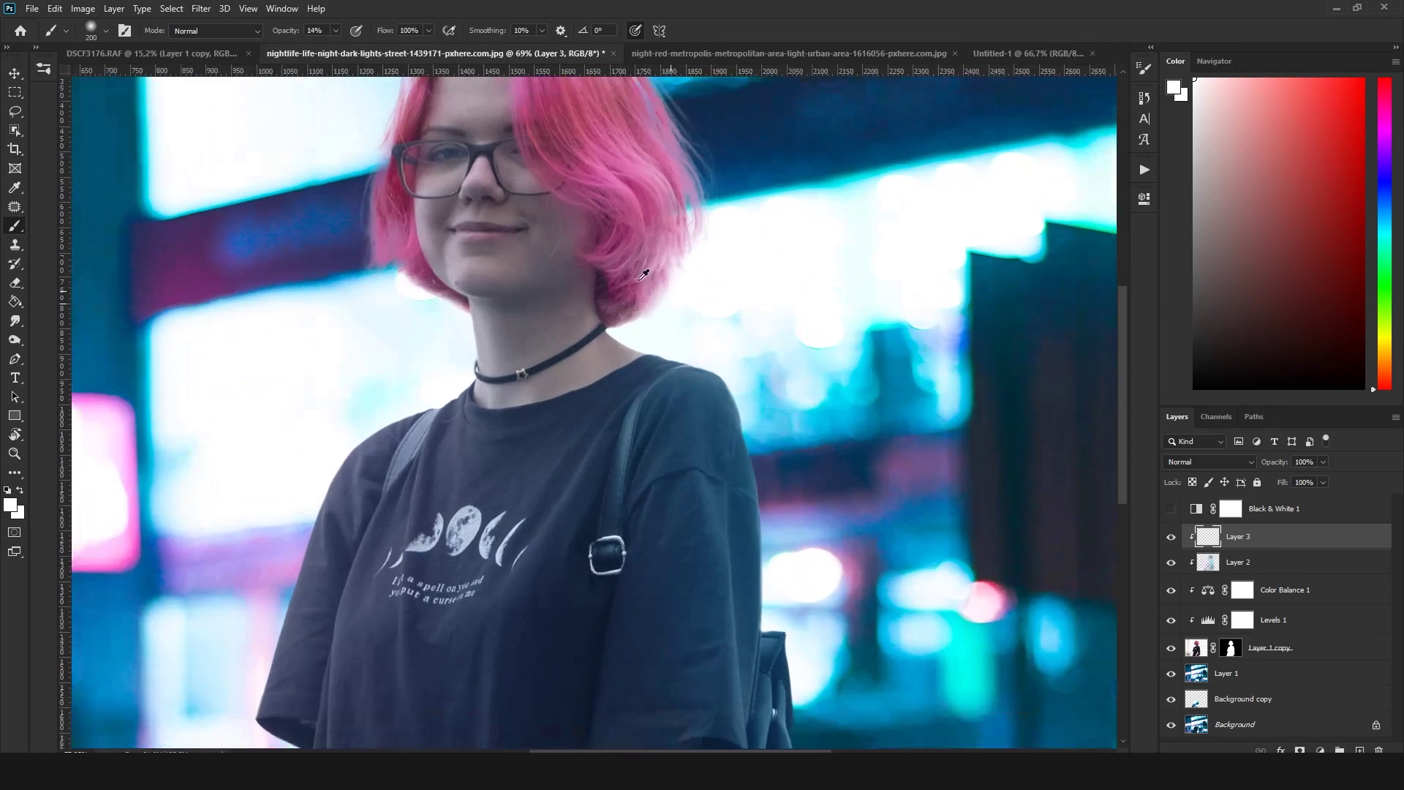
pyautogui.scroll(1, 675, 298)
pyautogui.keyDown('alt'); pyautogui.click(675, 299); pyautogui.keyUp('alt')
pyautogui.scroll(2, 695, 300)
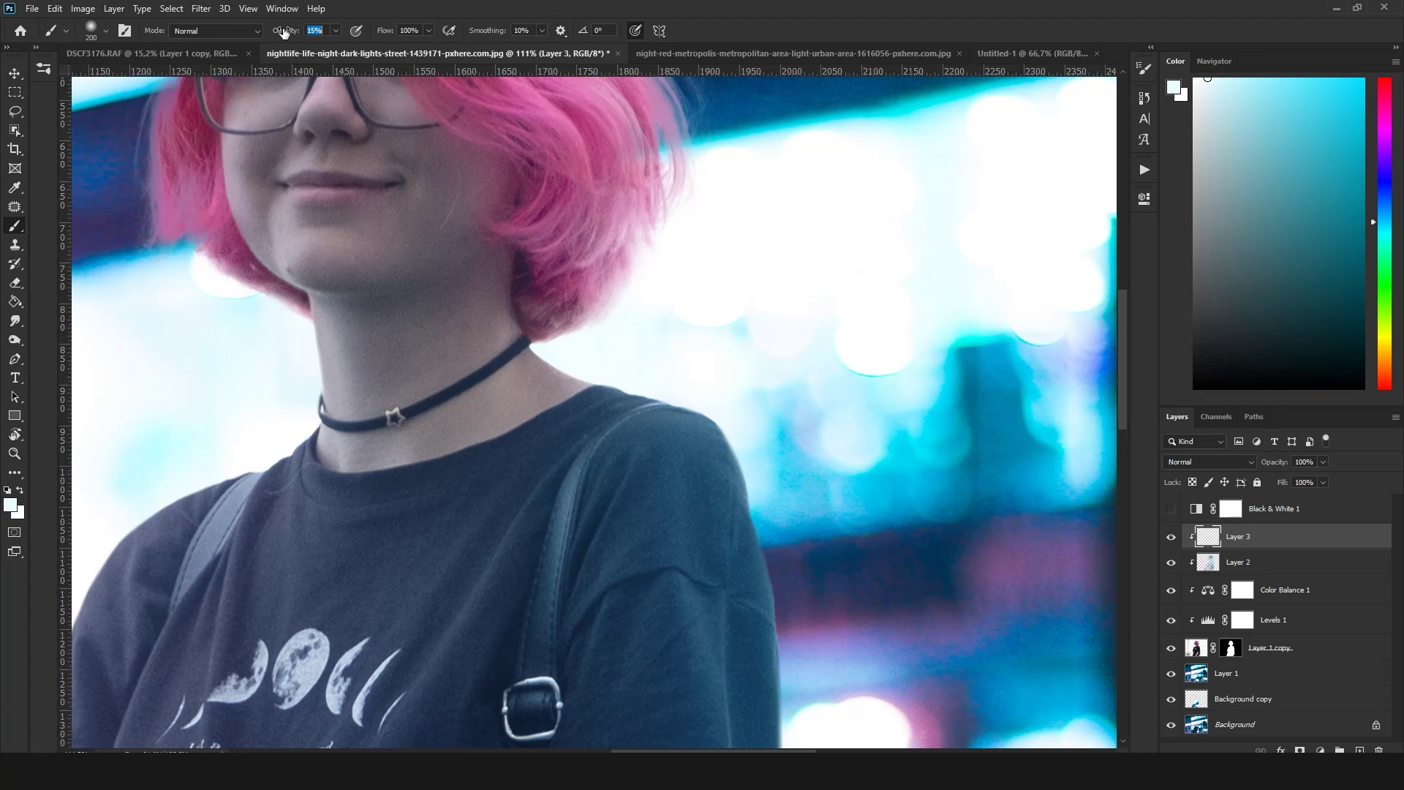
pyautogui.moveTo(593, 318); pyautogui.dragTo(674, 368)
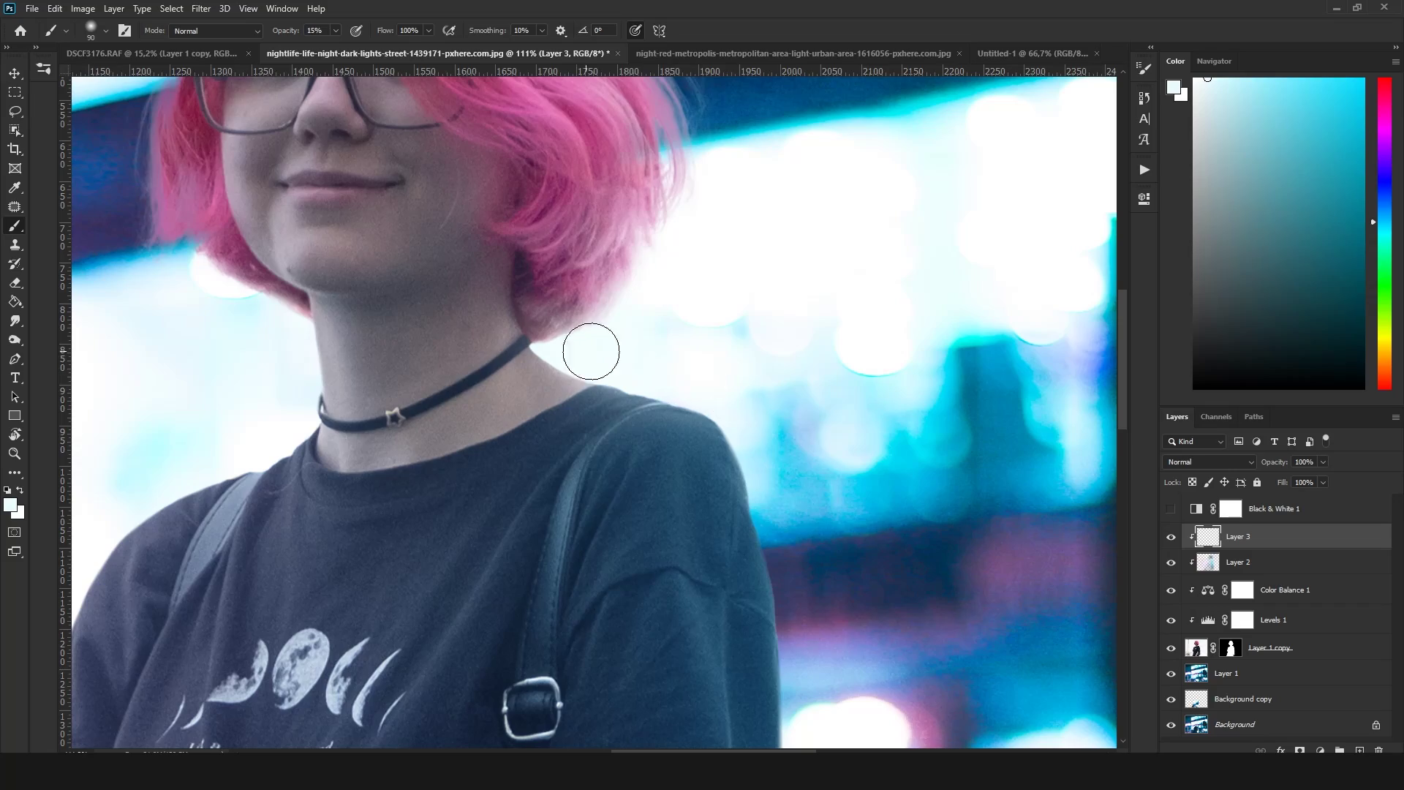
# Refine the cyan rim light around the hair and shoulders, erasing and repainting as needed
pyautogui.scroll(-2, 658, 288)
pyautogui.scroll(3, 642, 391)
pyautogui.hscroll(-5, 540, 354)
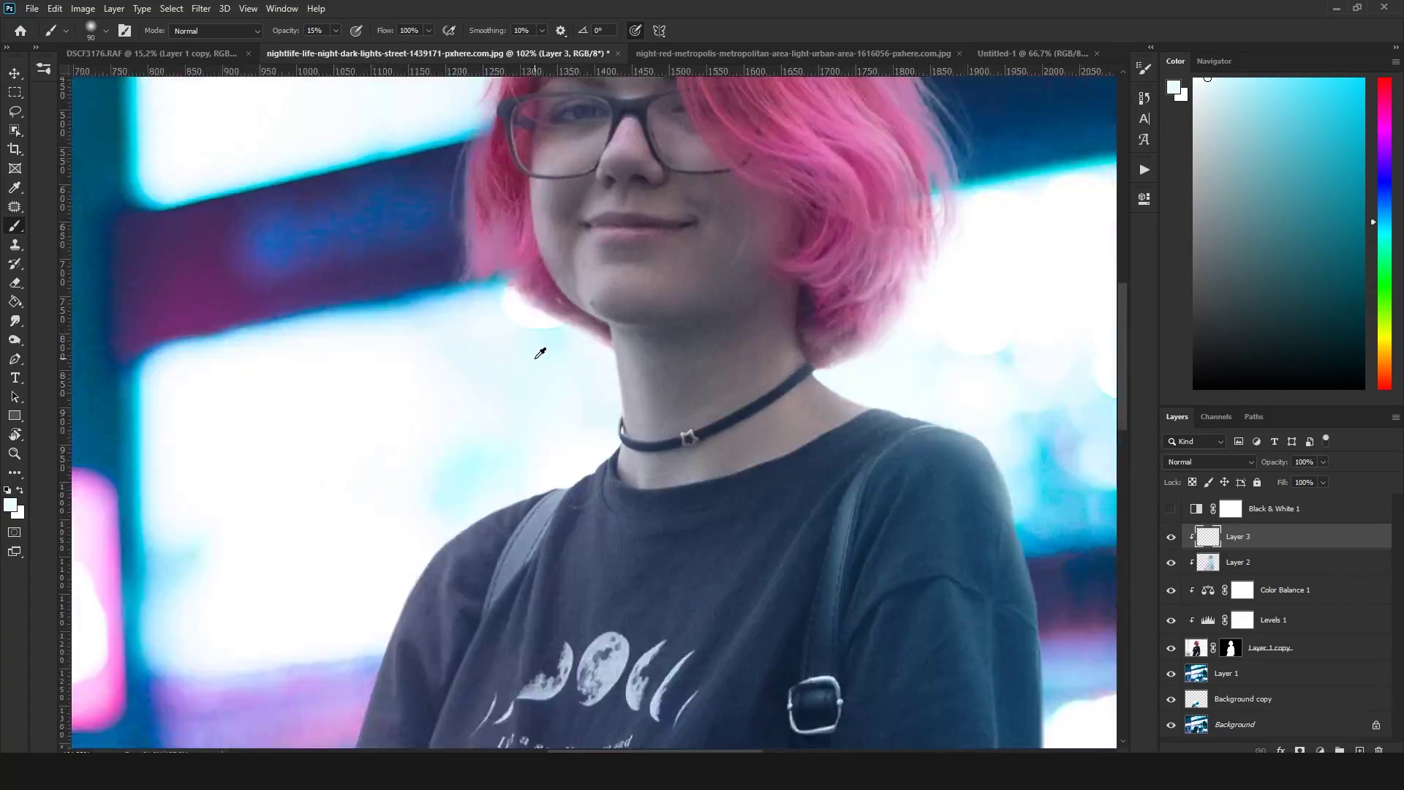
pyautogui.scroll(-1, 524, 433)
pyautogui.scroll(-2, 386, 477)
pyautogui.scroll(-2, 531, 364)
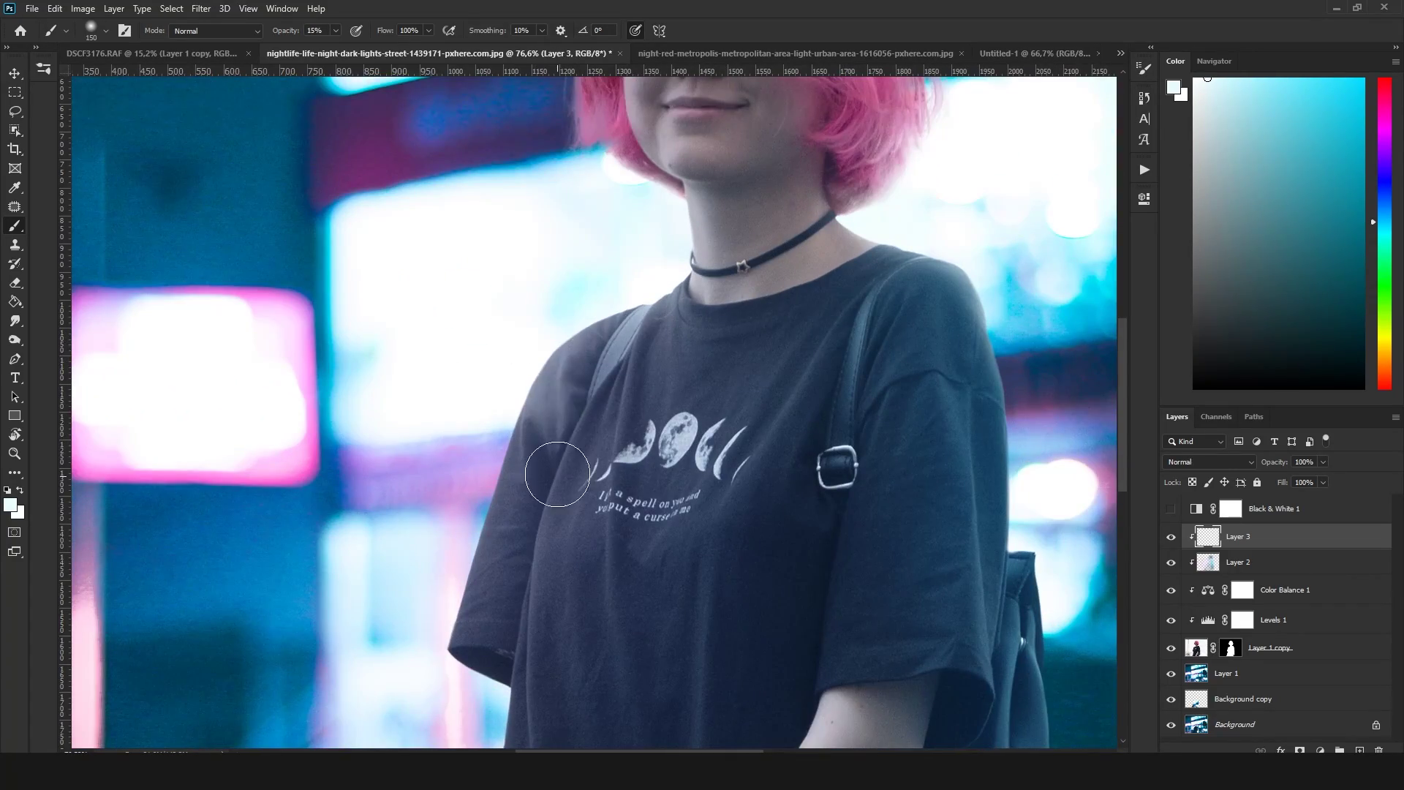
pyautogui.scroll(3, 476, 371)
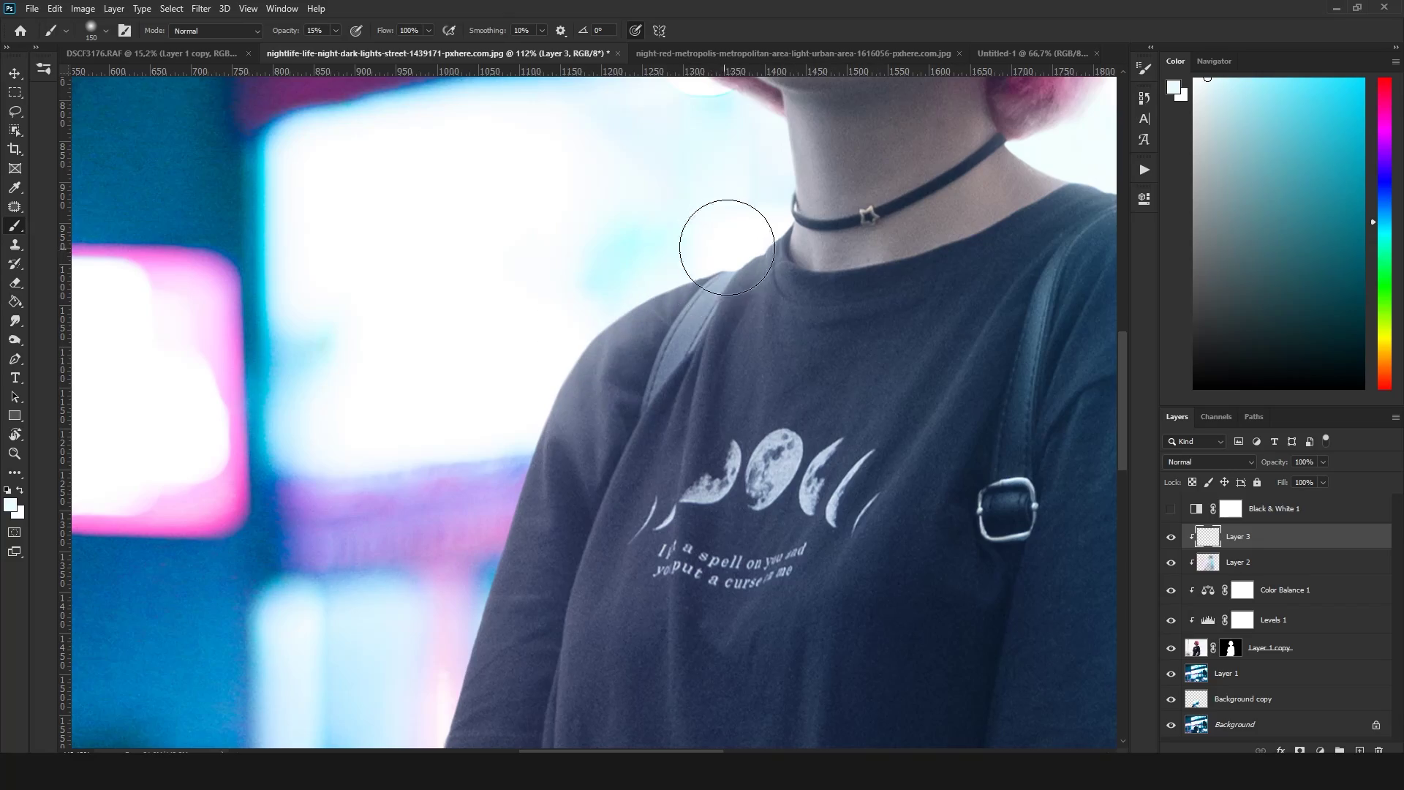
pyautogui.scroll(-3, 727, 247)
pyautogui.scroll(3, 611, 470)
pyautogui.hscroll(5, 805, 651)
pyautogui.press('e')
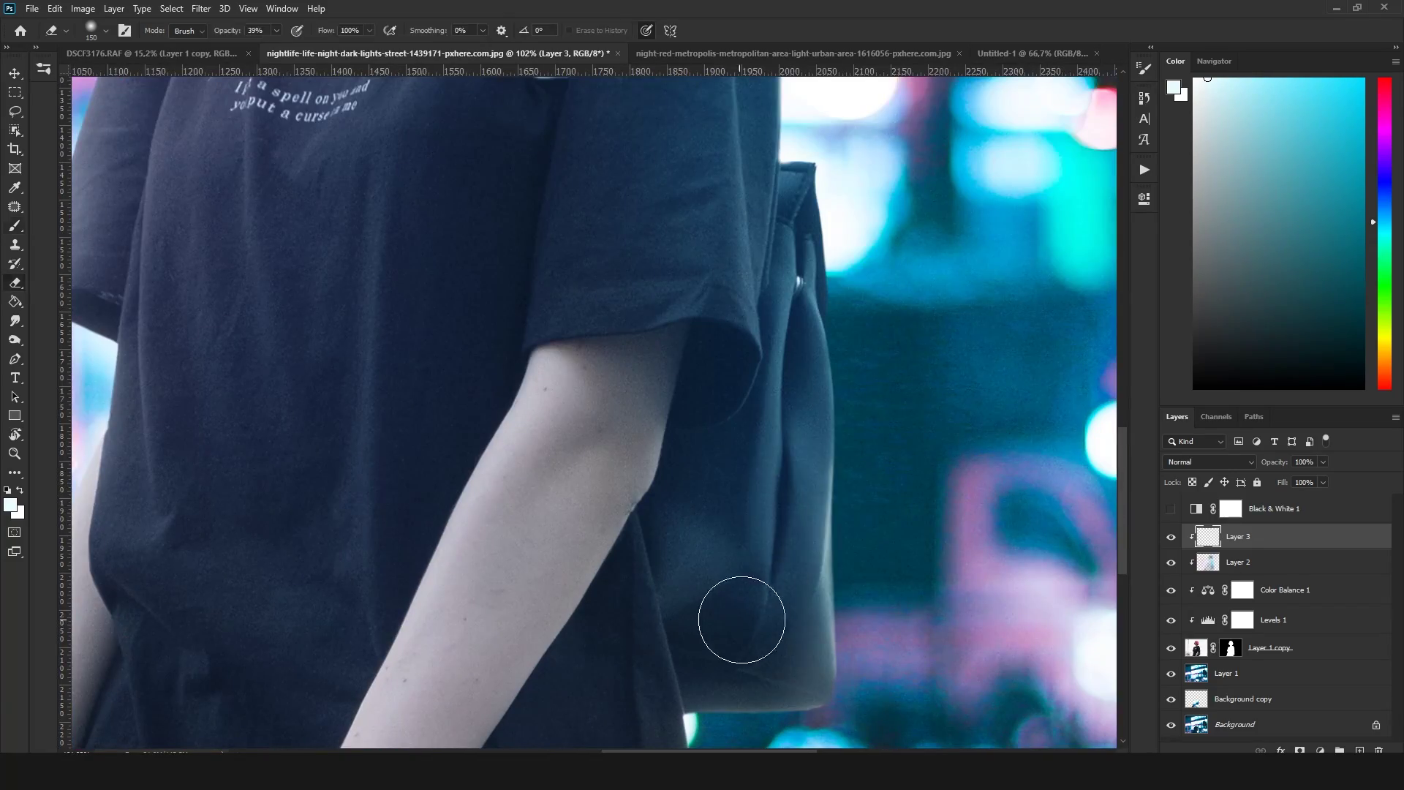
pyautogui.press('b')
pyautogui.scroll(-5, 741, 619)
pyautogui.scroll(5, 565, 480)
pyautogui.scroll(-2, 744, 464)
pyautogui.scroll(-2, 743, 619)
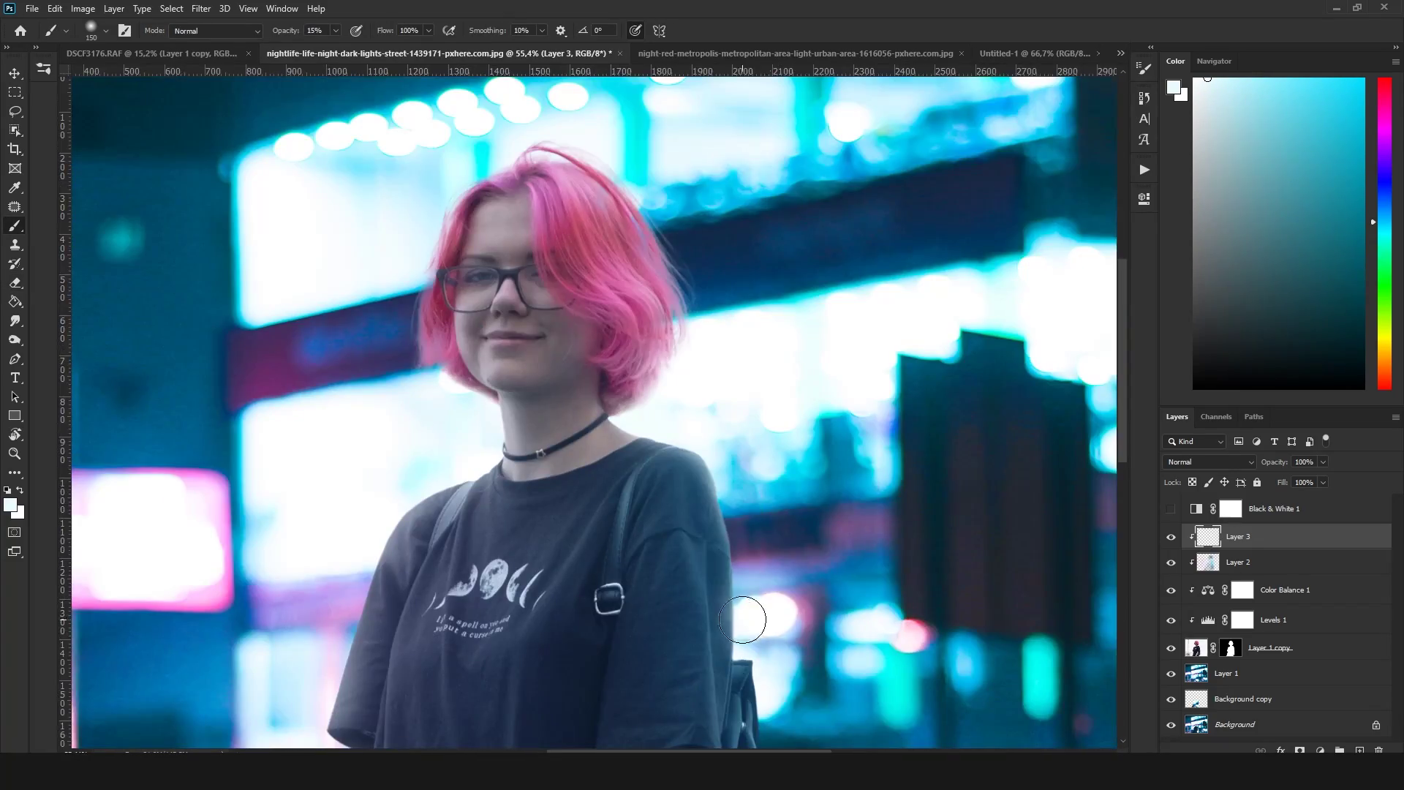
pyautogui.scroll(-2, 742, 620)
pyautogui.scroll(-3, 740, 407)
pyautogui.scroll(5, 768, 242)
pyautogui.scroll(1, 327, 346)
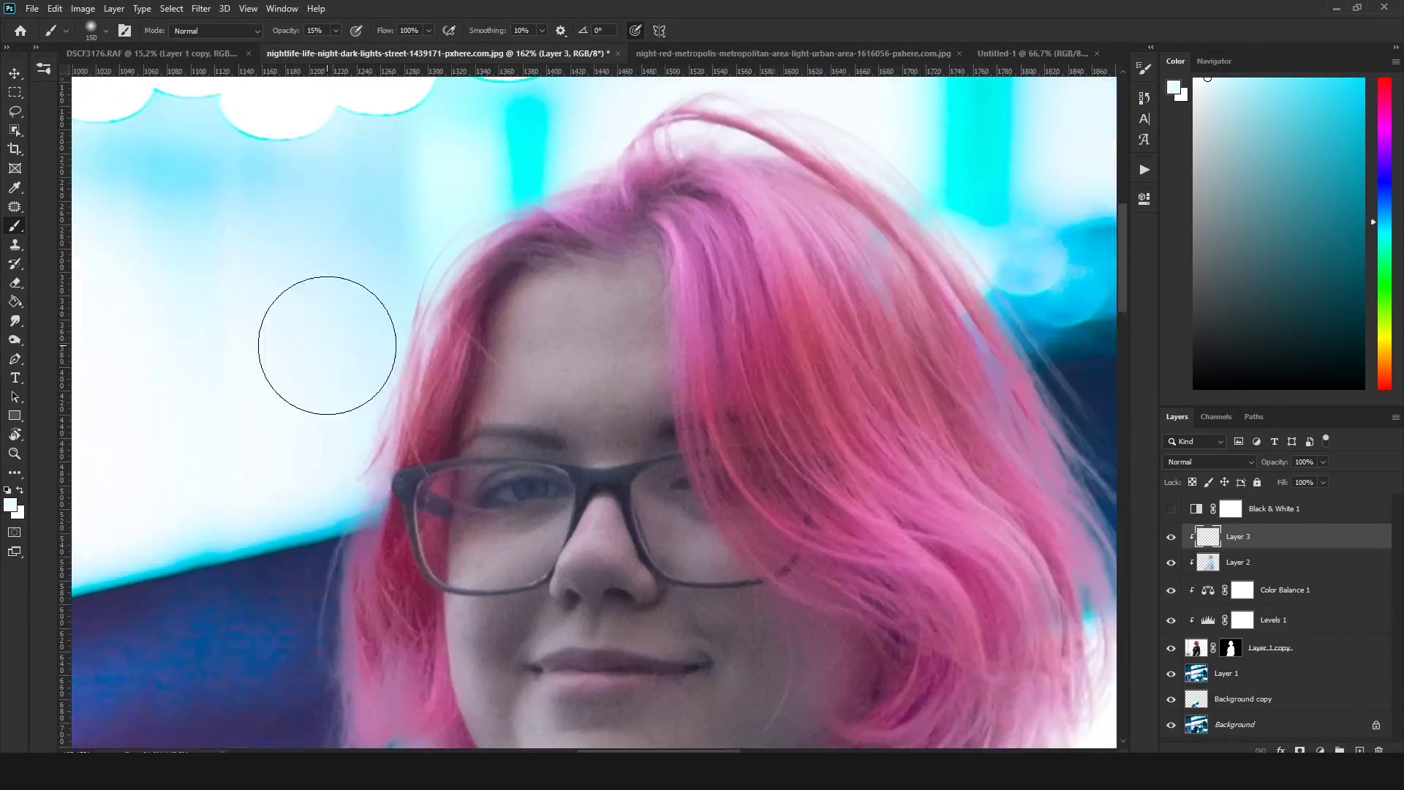
pyautogui.scroll(-4, 327, 345)
pyautogui.scroll(3, 438, 445)
# Erase excess glow on the shirt, then repaint with a 150 px brush in a sampled dark blue
pyautogui.press('e')
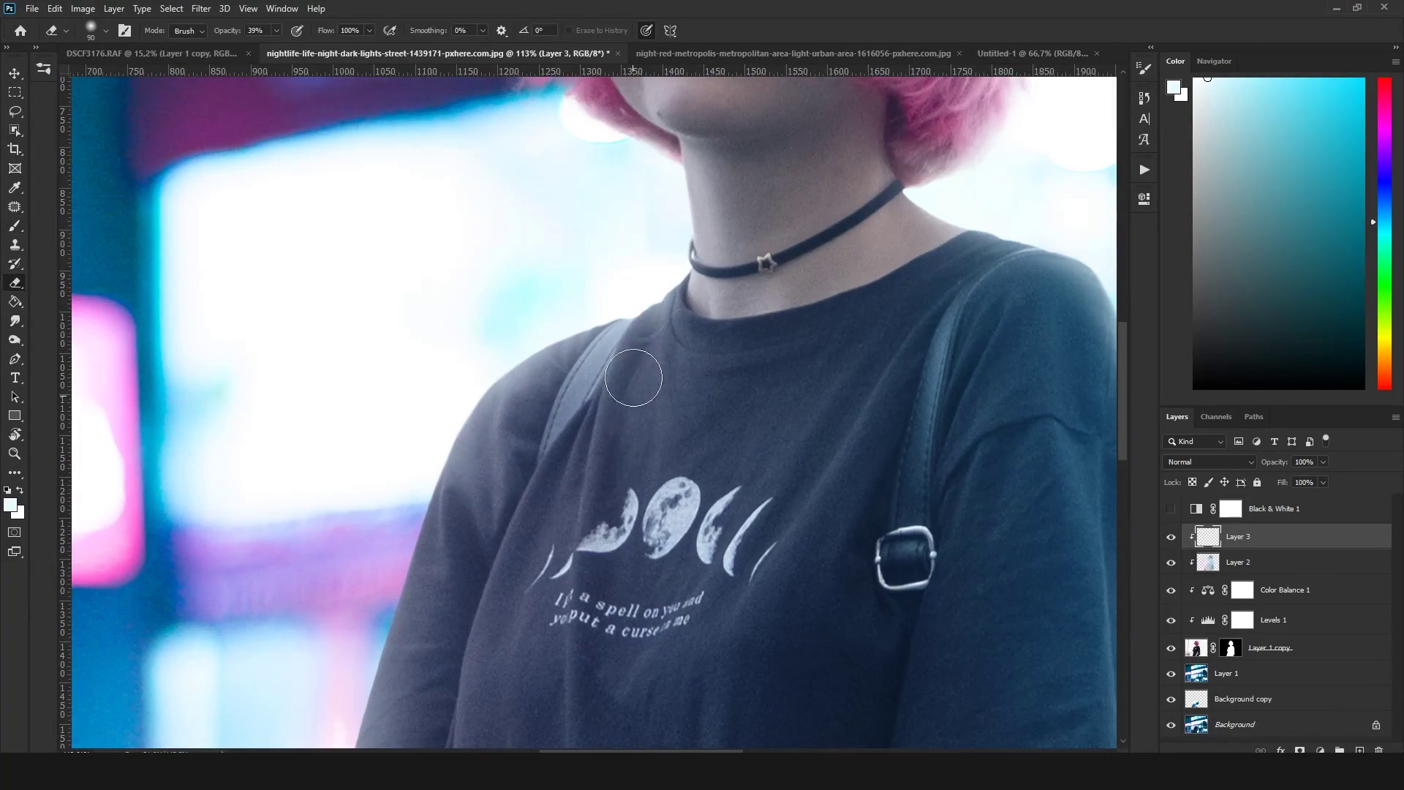
pyautogui.press('b')
pyautogui.scroll(-3, 634, 378)
pyautogui.scroll(3, 562, 370)
pyautogui.press(']')
pyautogui.press(']')
pyautogui.press(']')
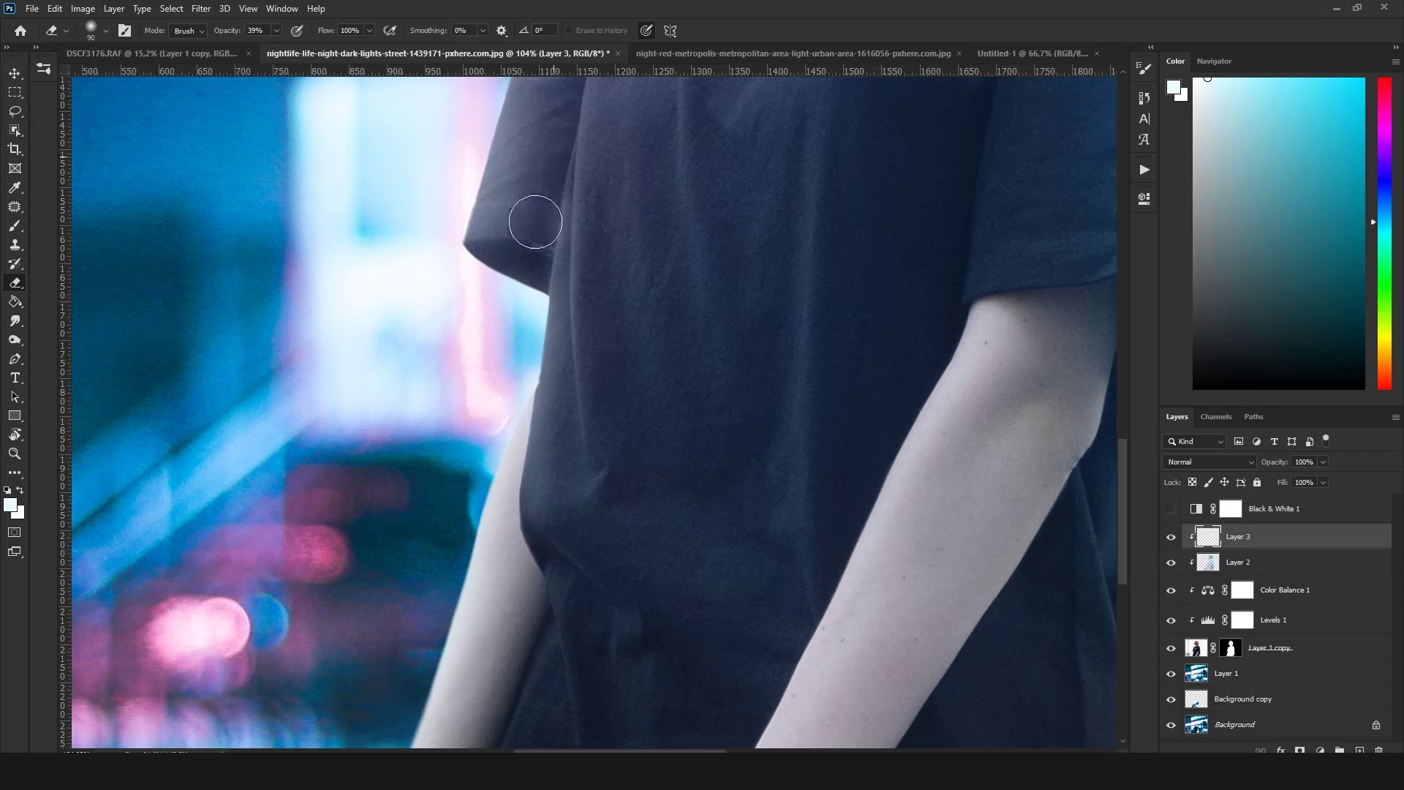
pyautogui.scroll(-3, 527, 219)
pyautogui.scroll(3, 768, 644)
pyautogui.keyDown('alt'); pyautogui.click(523, 588); pyautogui.keyUp('alt')
pyautogui.scroll(-3, 523, 587)
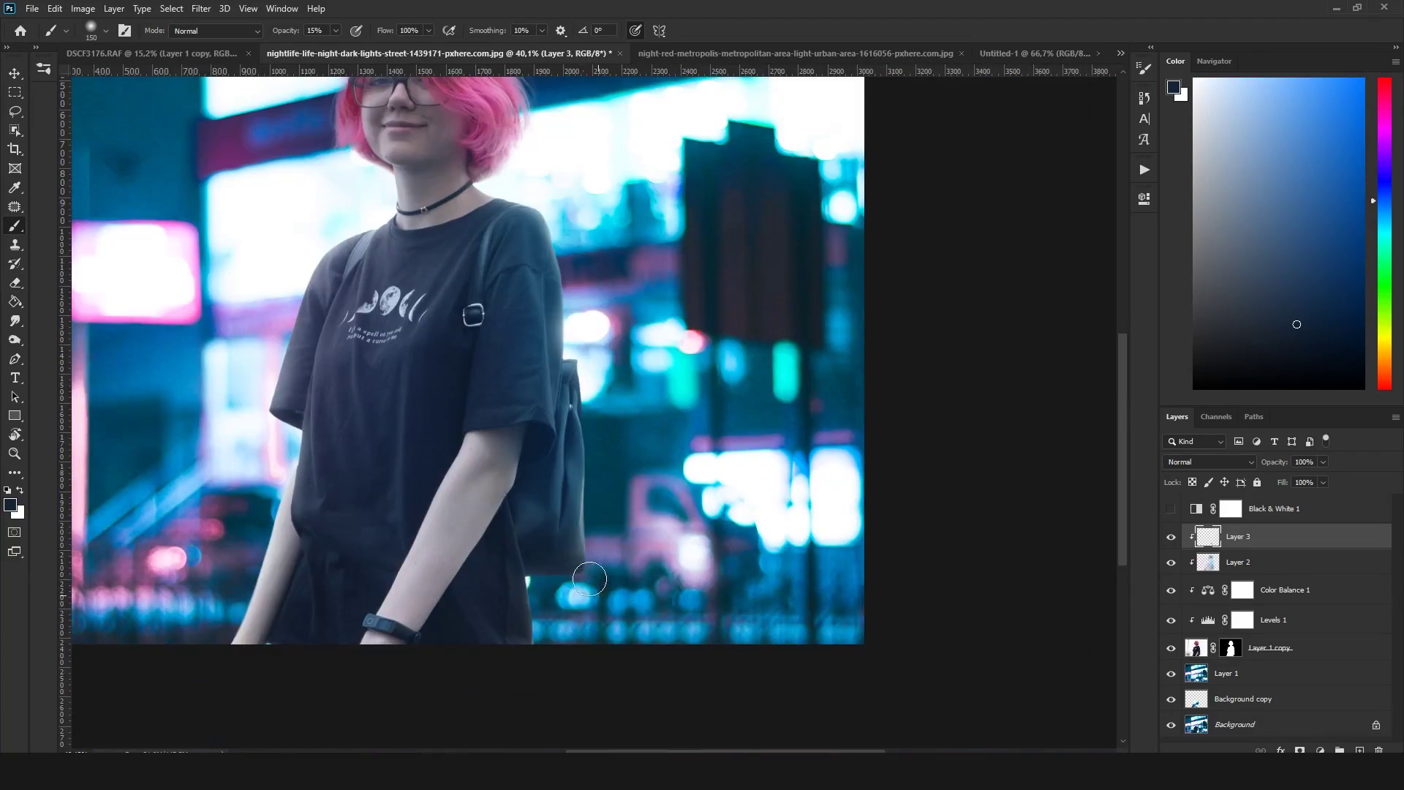
pyautogui.scroll(1, 505, 497)
pyautogui.scroll(-1, 491, 425)
pyautogui.scroll(1, 483, 381)
# Add a new empty layer above Layer 3 for edge touch-ups
pyautogui.scroll(2, 482, 381)
pyautogui.hotkey('ctrl', 'shift', 'alt', 'n')
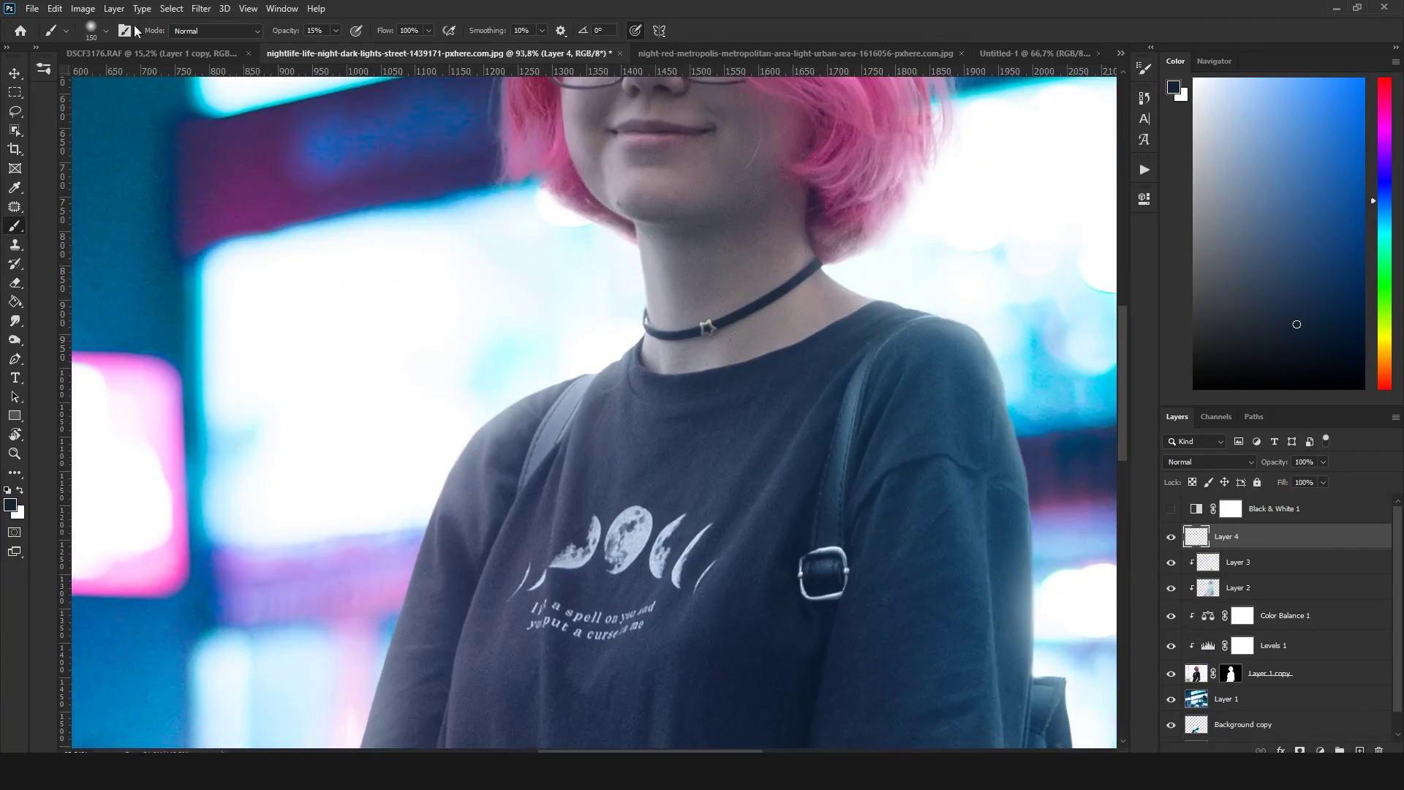
pyautogui.scroll(2, 944, 283)
pyautogui.scroll(2, 652, 260)
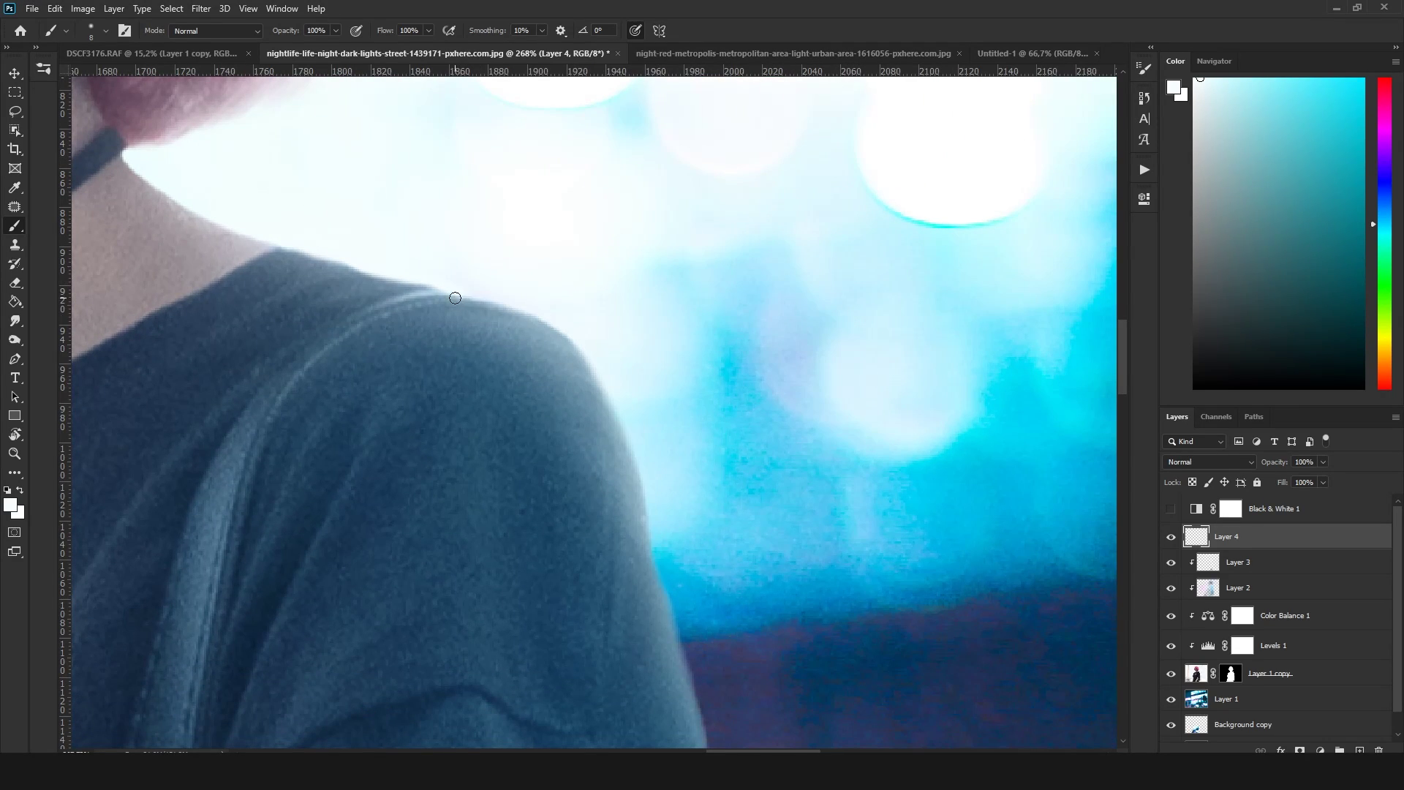
pyautogui.scroll(-2, 669, 617)
pyautogui.press('r')
pyautogui.scroll(1, 513, 337)
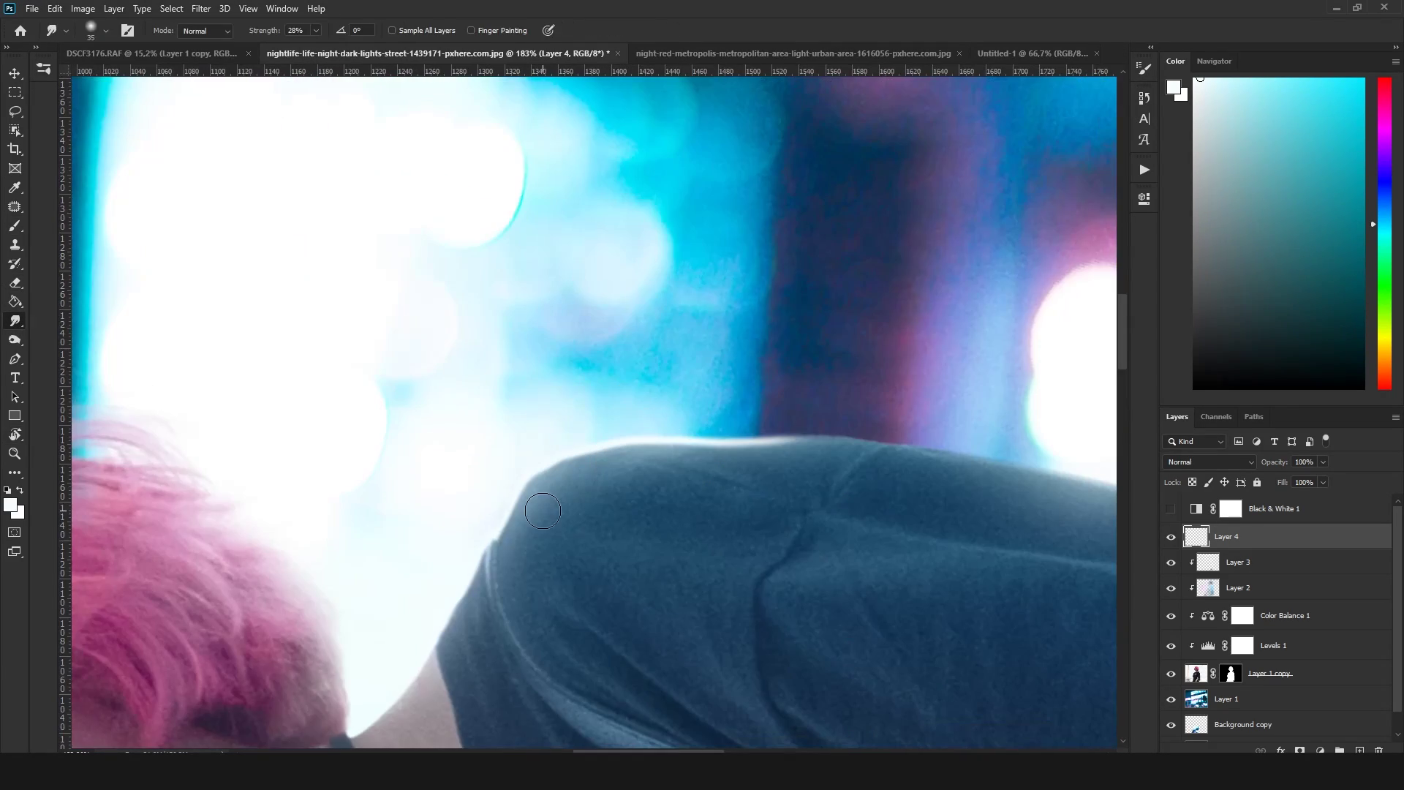
pyautogui.scroll(1, 583, 396)
pyautogui.hscroll(5, 781, 295)
# Paint a light brush stroke along the girl's shoulder edge
pyautogui.press('b')
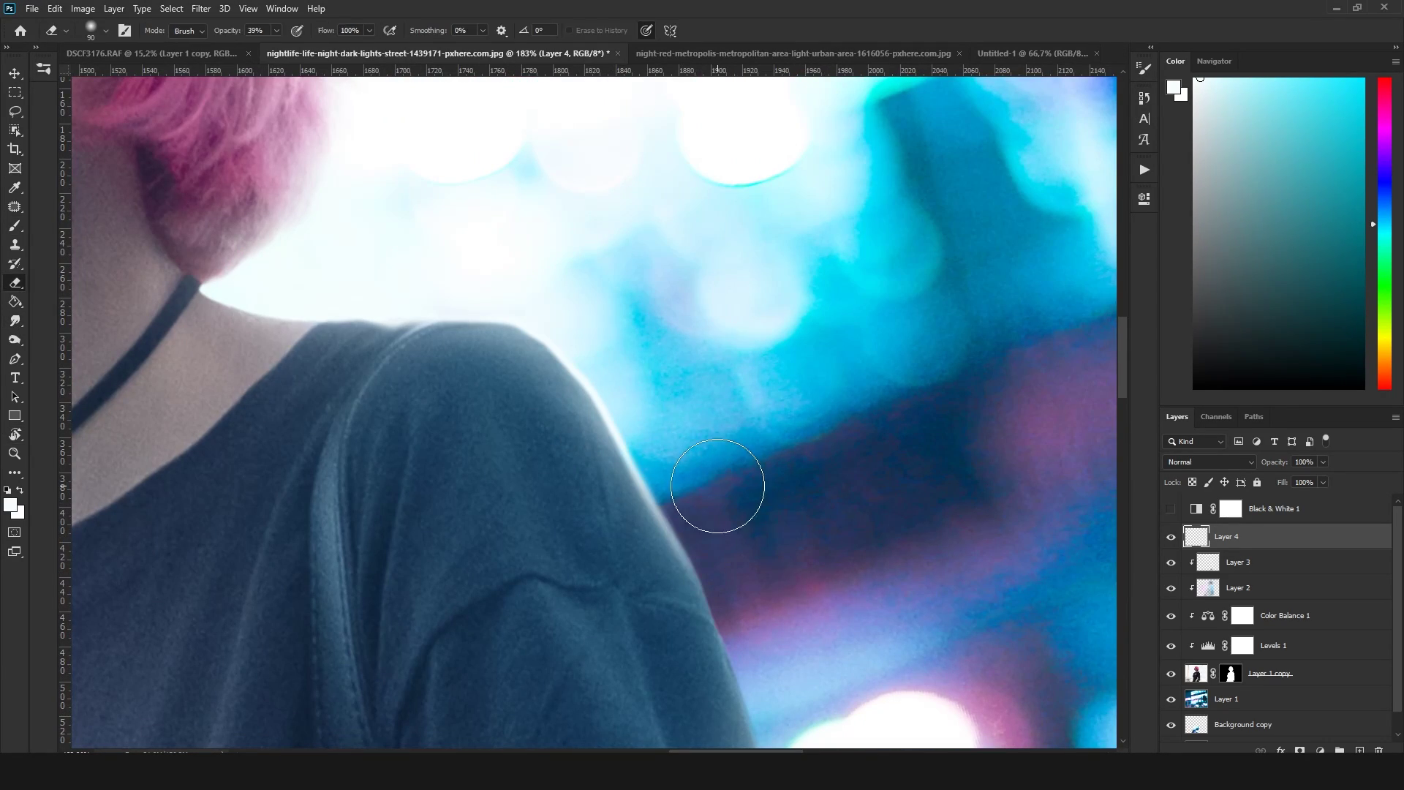
pyautogui.scroll(-3, 715, 501)
pyautogui.scroll(5, 598, 445)
pyautogui.scroll(-2, 482, 312)
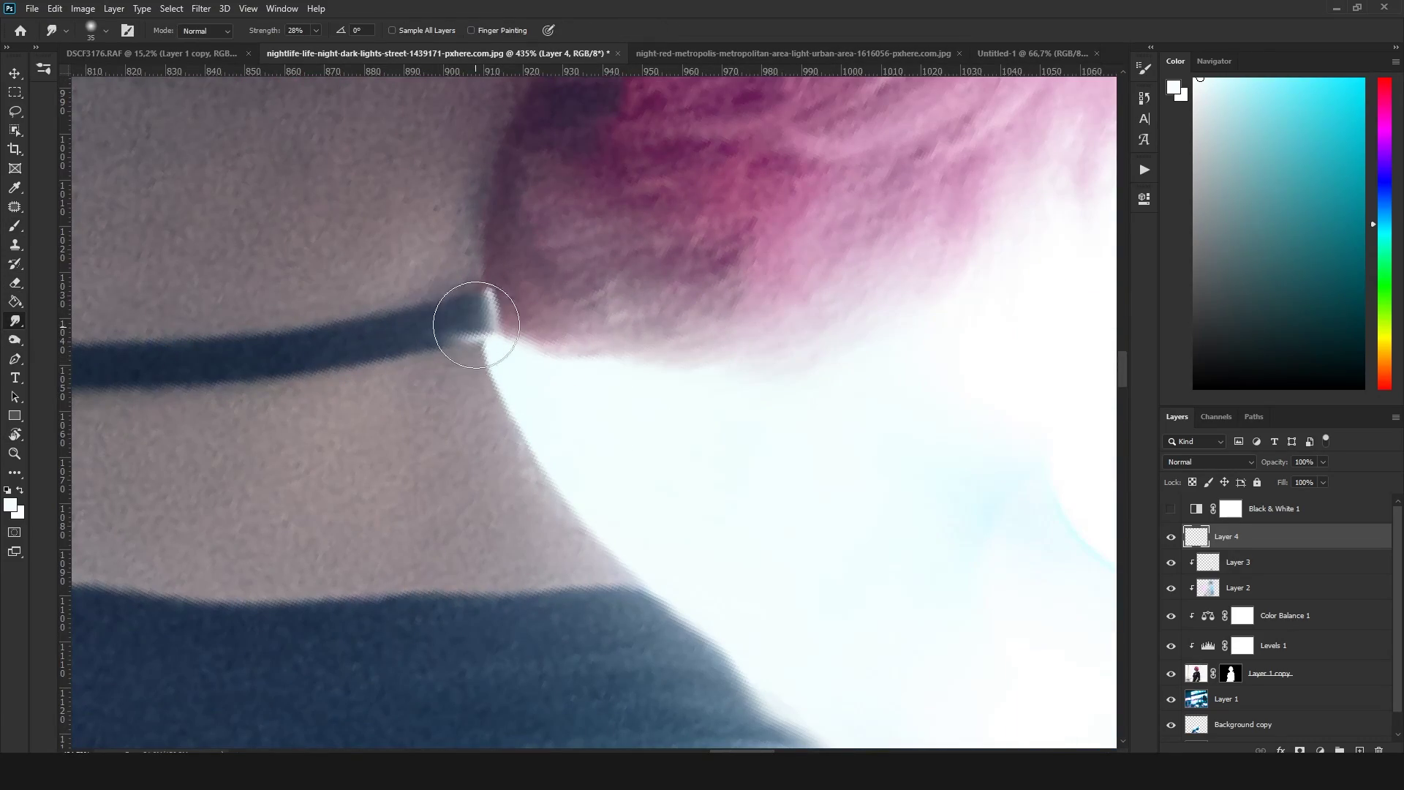
pyautogui.scroll(-2, 476, 293)
pyautogui.scroll(-2, 527, 336)
pyautogui.scroll(-3, 586, 375)
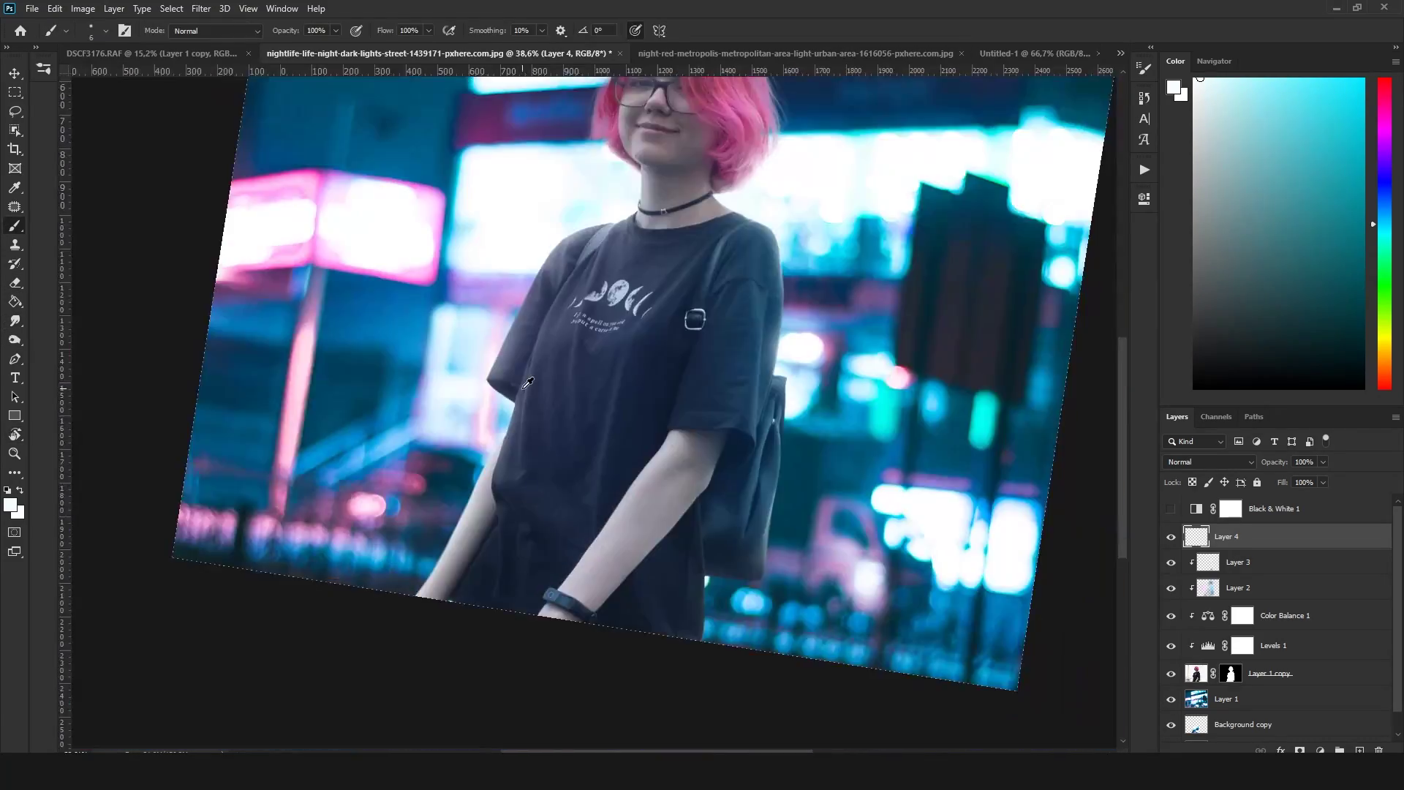
pyautogui.scroll(3, 573, 336)
pyautogui.scroll(2, 573, 337)
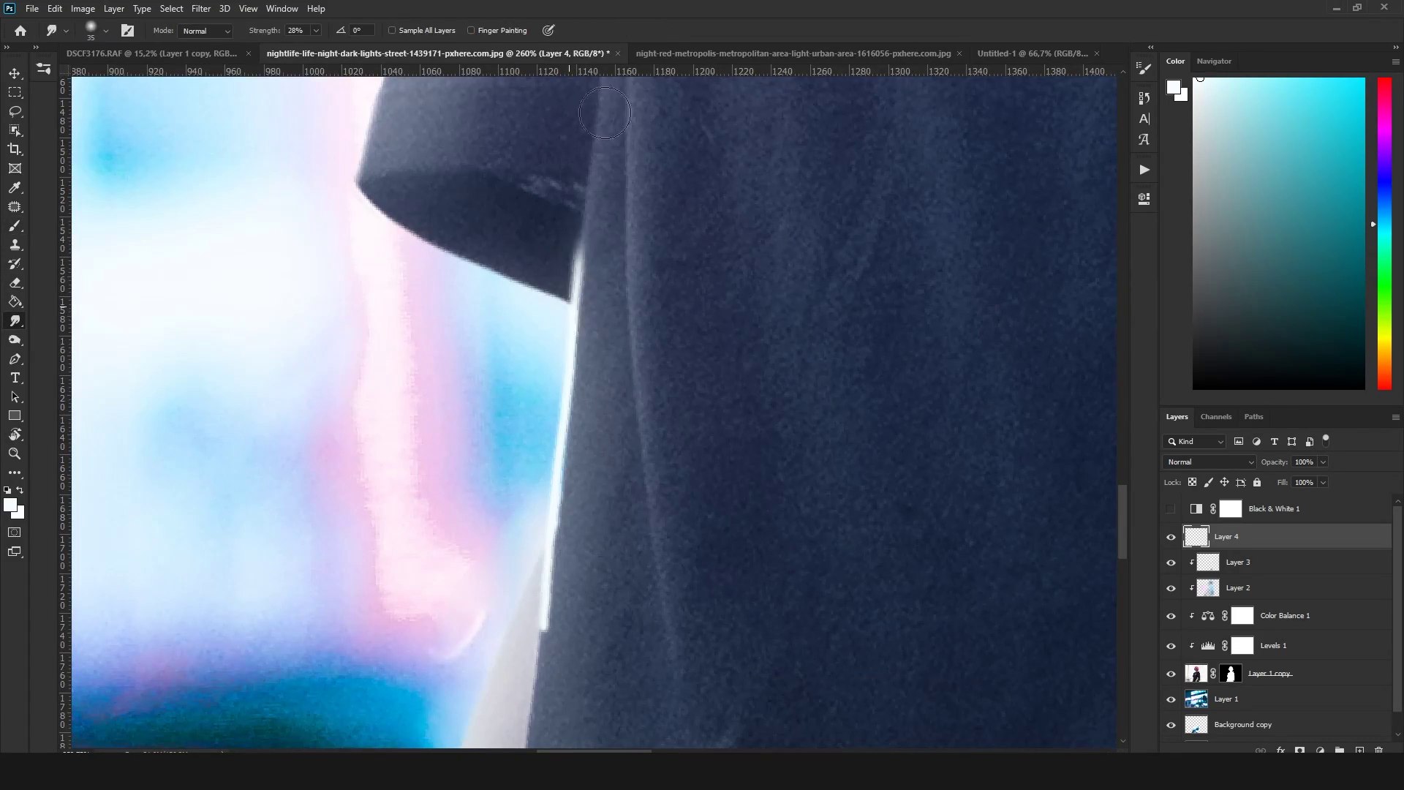
pyautogui.scroll(-3, 538, 673)
pyautogui.scroll(4, 724, 249)
pyautogui.moveTo(724, 250); pyautogui.dragTo(317, 464)
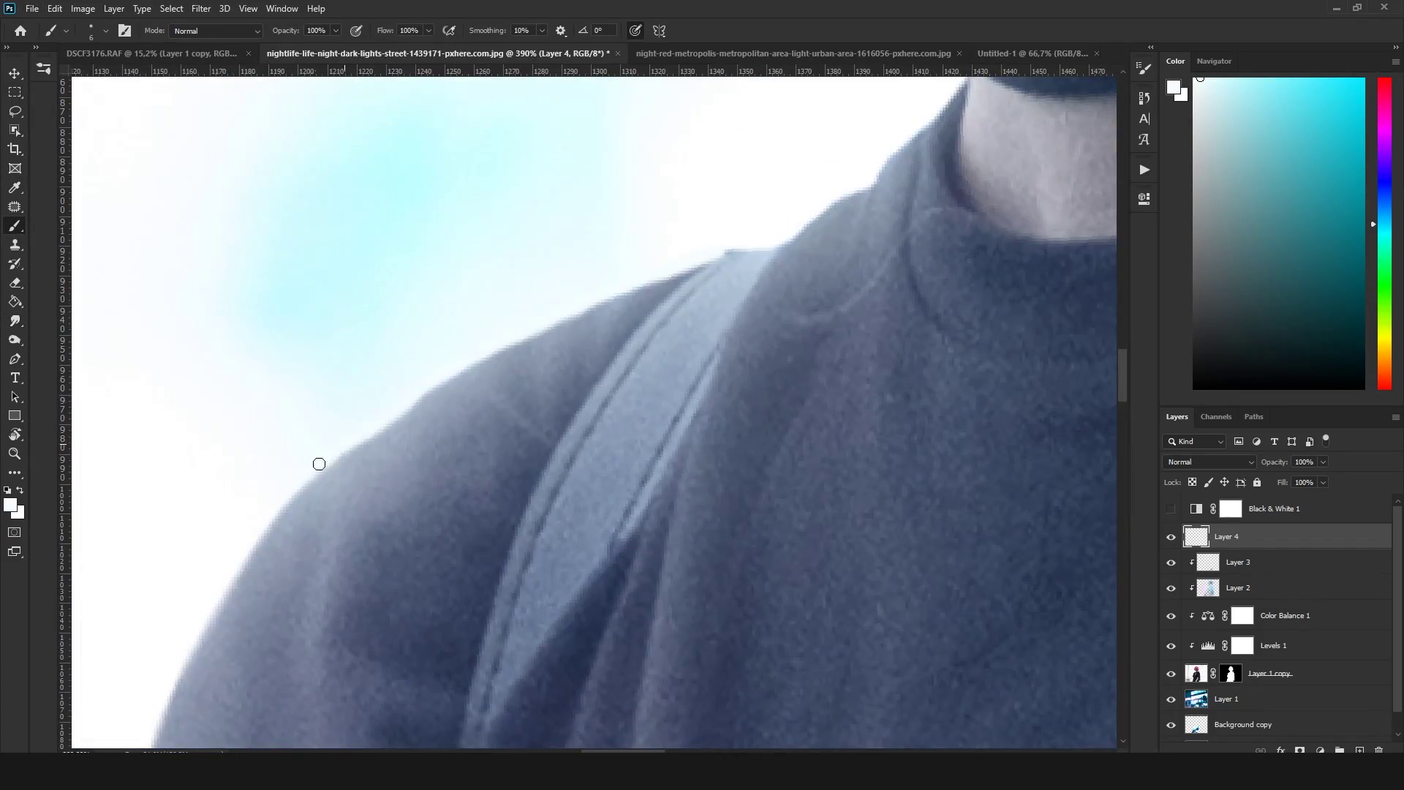
pyautogui.scroll(-2, 574, 542)
pyautogui.scroll(2, 621, 446)
# Brighten the shoulder edge beside the backpack, redoing the first stroke
pyautogui.press('r')
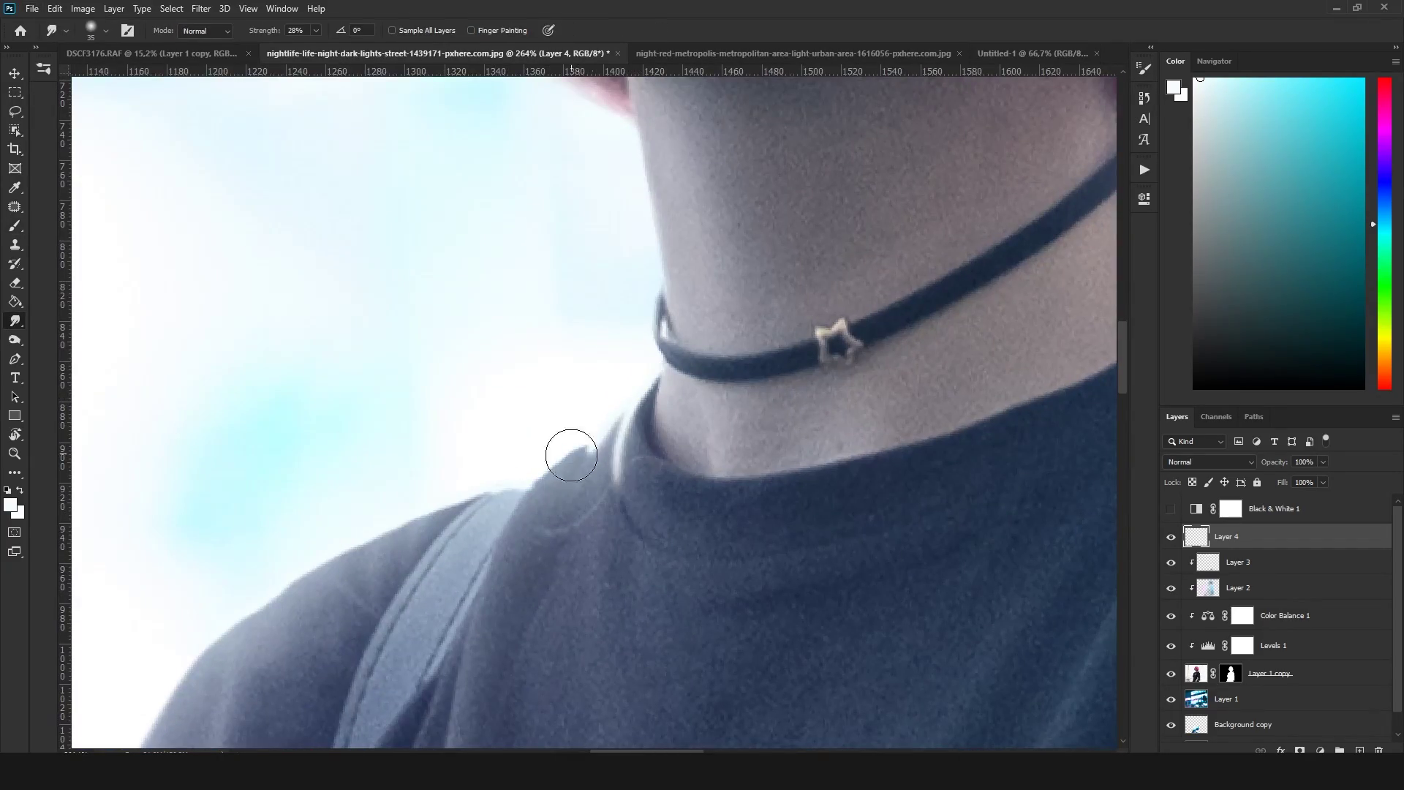
pyautogui.scroll(-5, 541, 469)
pyautogui.scroll(1, 518, 477)
pyautogui.scroll(-2, 518, 477)
pyautogui.press('b')
pyautogui.scroll(5, 724, 351)
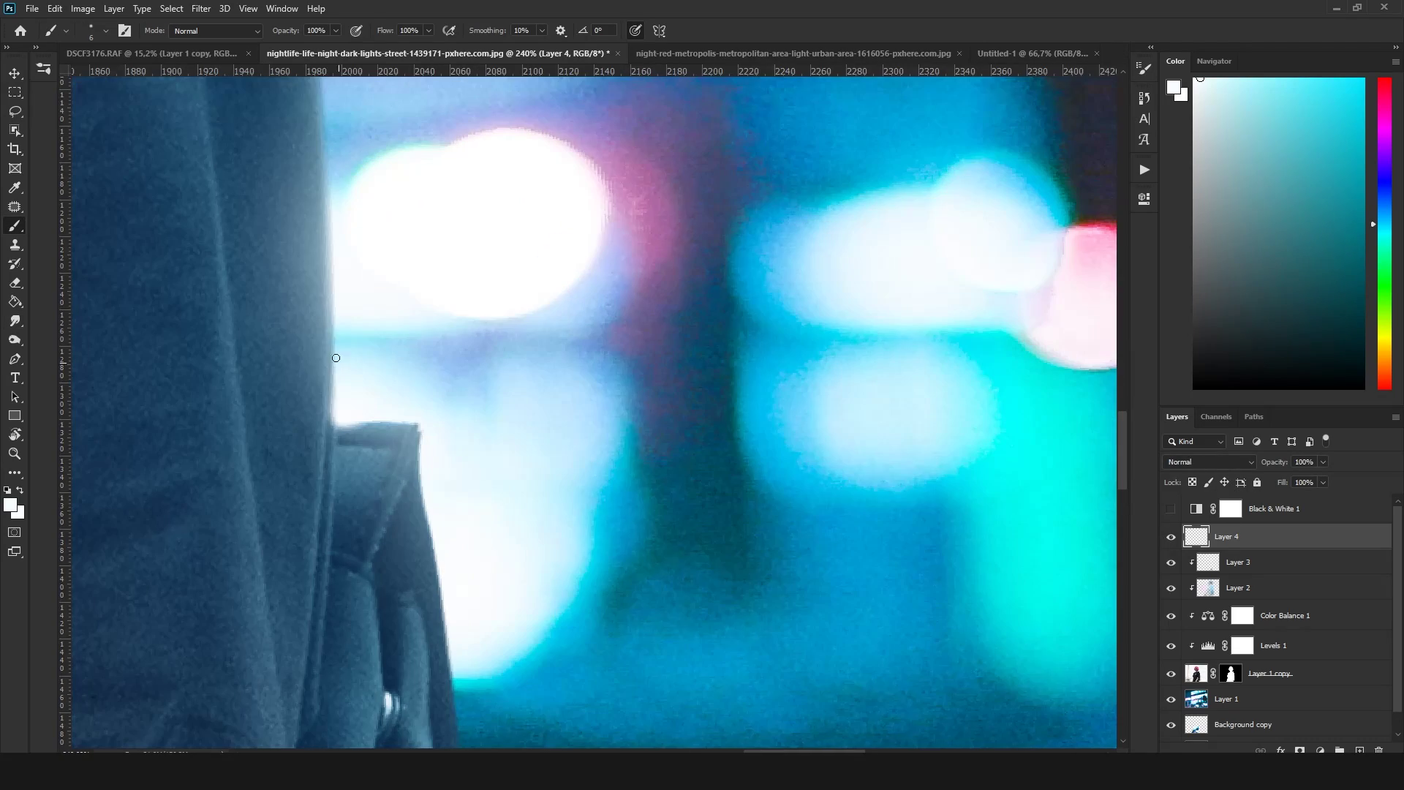
pyautogui.moveTo(335, 288); pyautogui.dragTo(327, 548)
pyautogui.hotkey('ctrl', 'z')
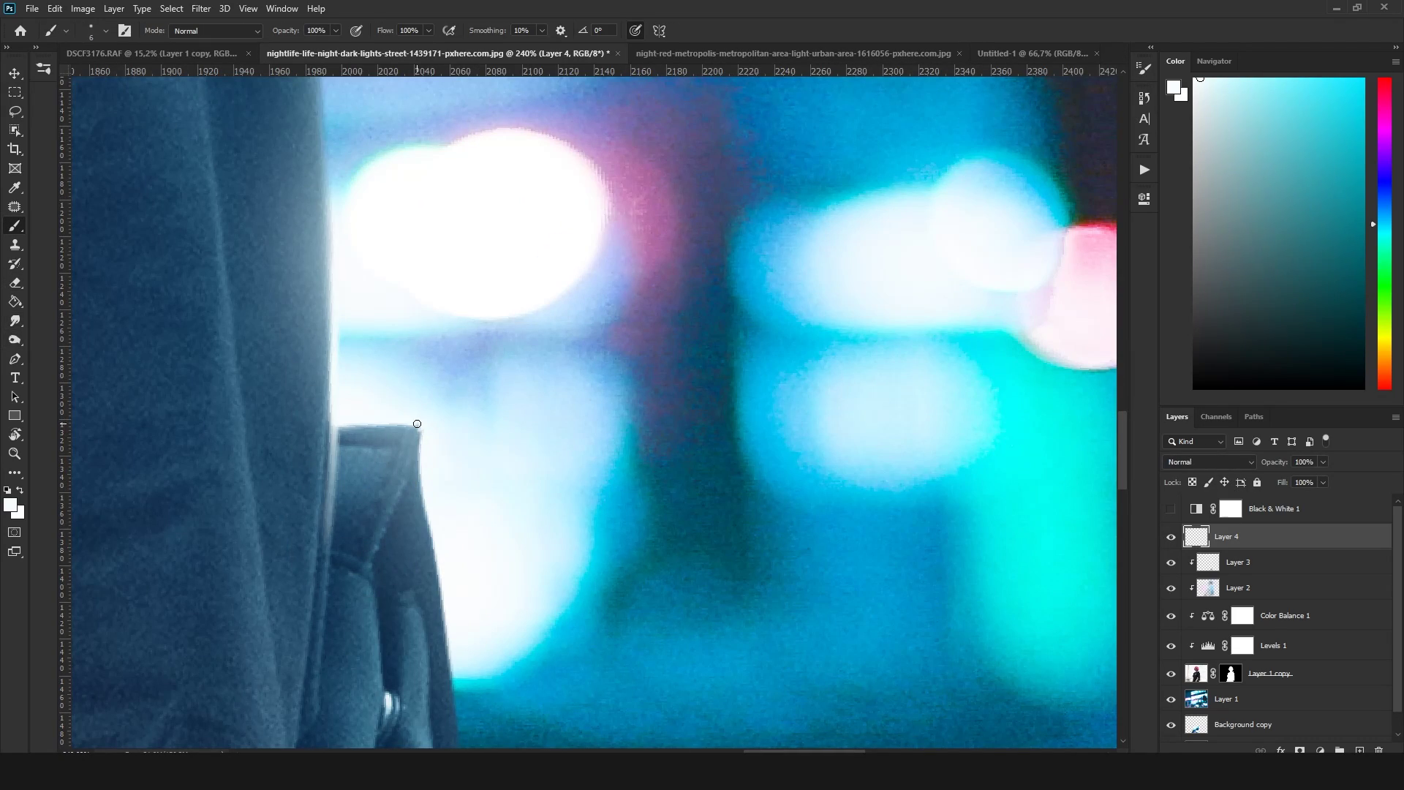
pyautogui.moveTo(336, 426); pyautogui.dragTo(455, 705)
# Erase stray paint along the arm and shirt edges, switching between tools
pyautogui.press('e')
pyautogui.scroll(-2, 455, 706)
pyautogui.scroll(2, 392, 501)
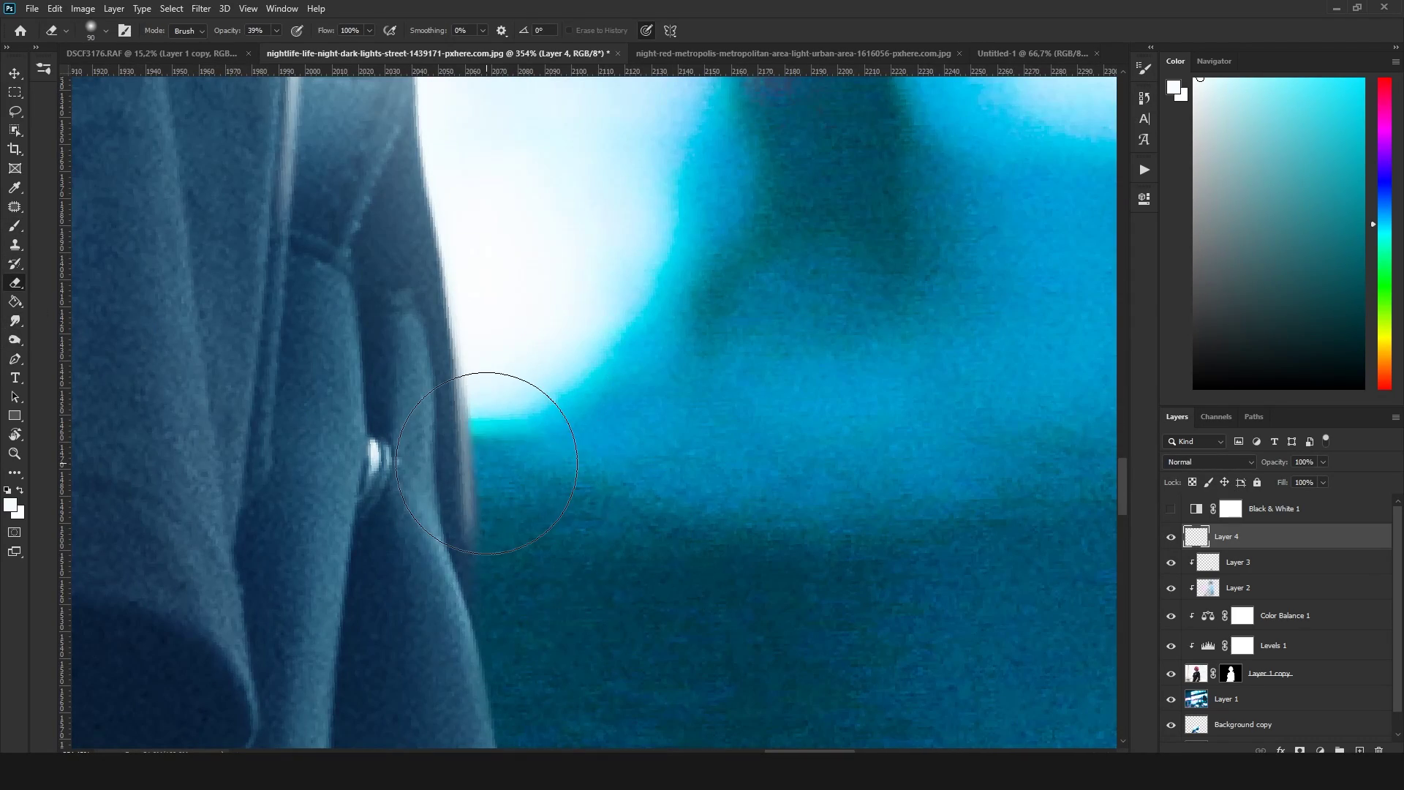
pyautogui.scroll(-2, 496, 407)
pyautogui.scroll(-3, 483, 451)
pyautogui.press('b')
pyautogui.scroll(-3, 687, 539)
pyautogui.scroll(-4, 648, 278)
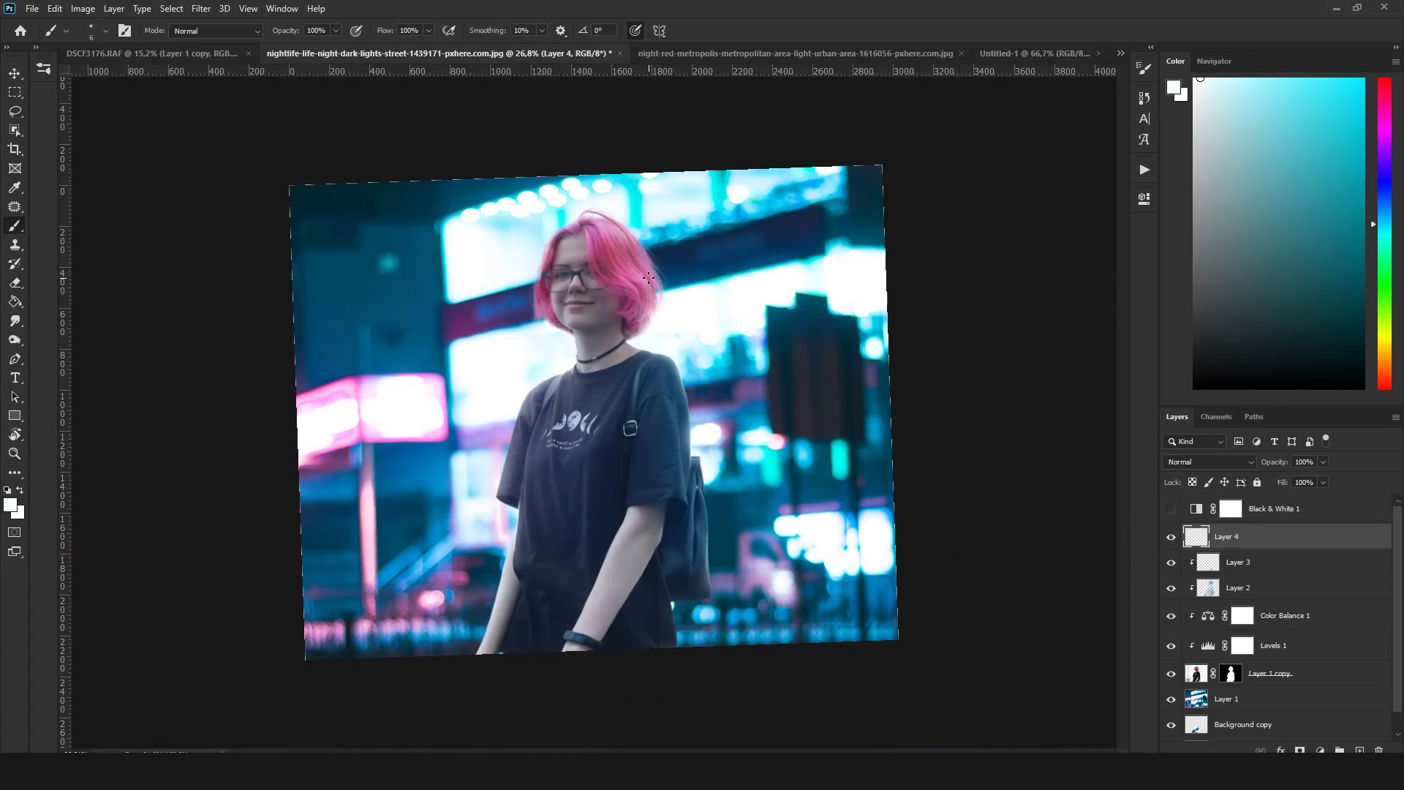
pyautogui.press('c')
pyautogui.scroll(-2, 805, 307)
pyautogui.scroll(3, 664, 277)
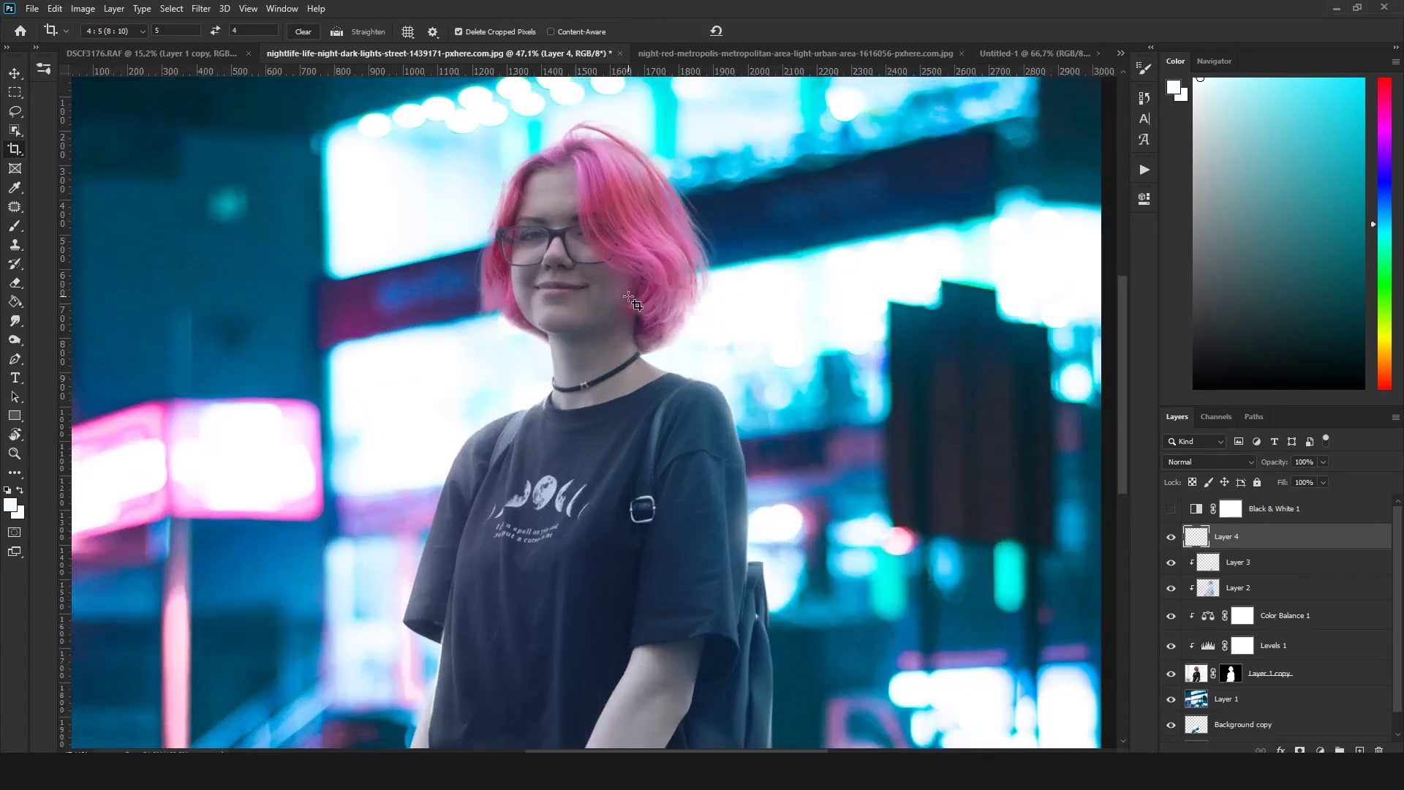
pyautogui.scroll(4, 506, 404)
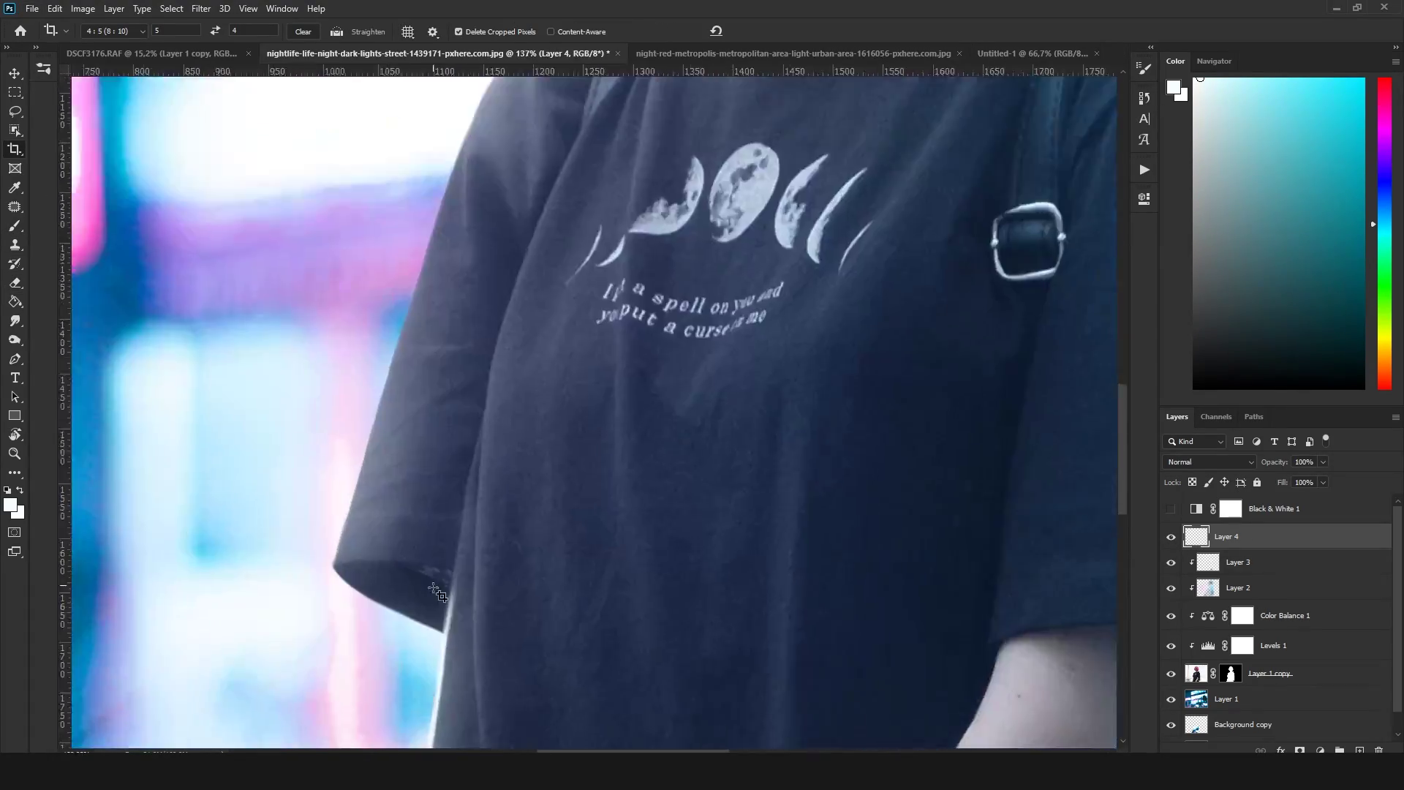
pyautogui.scroll(3, 506, 404)
pyautogui.click(15, 320)
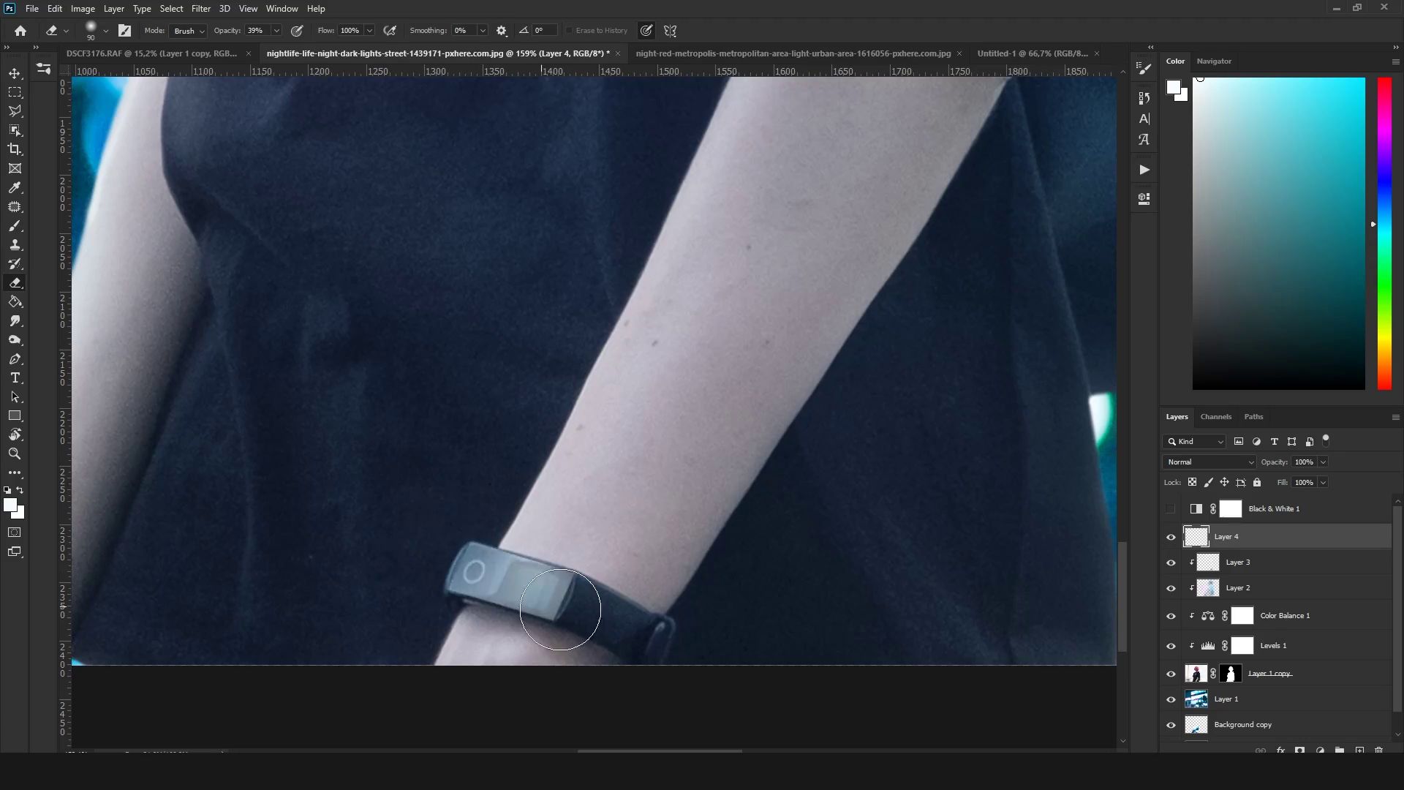
# Pan around the canvas to inspect the neck, shoulder and arm touch-ups
pyautogui.scroll(-10, 454, 510)
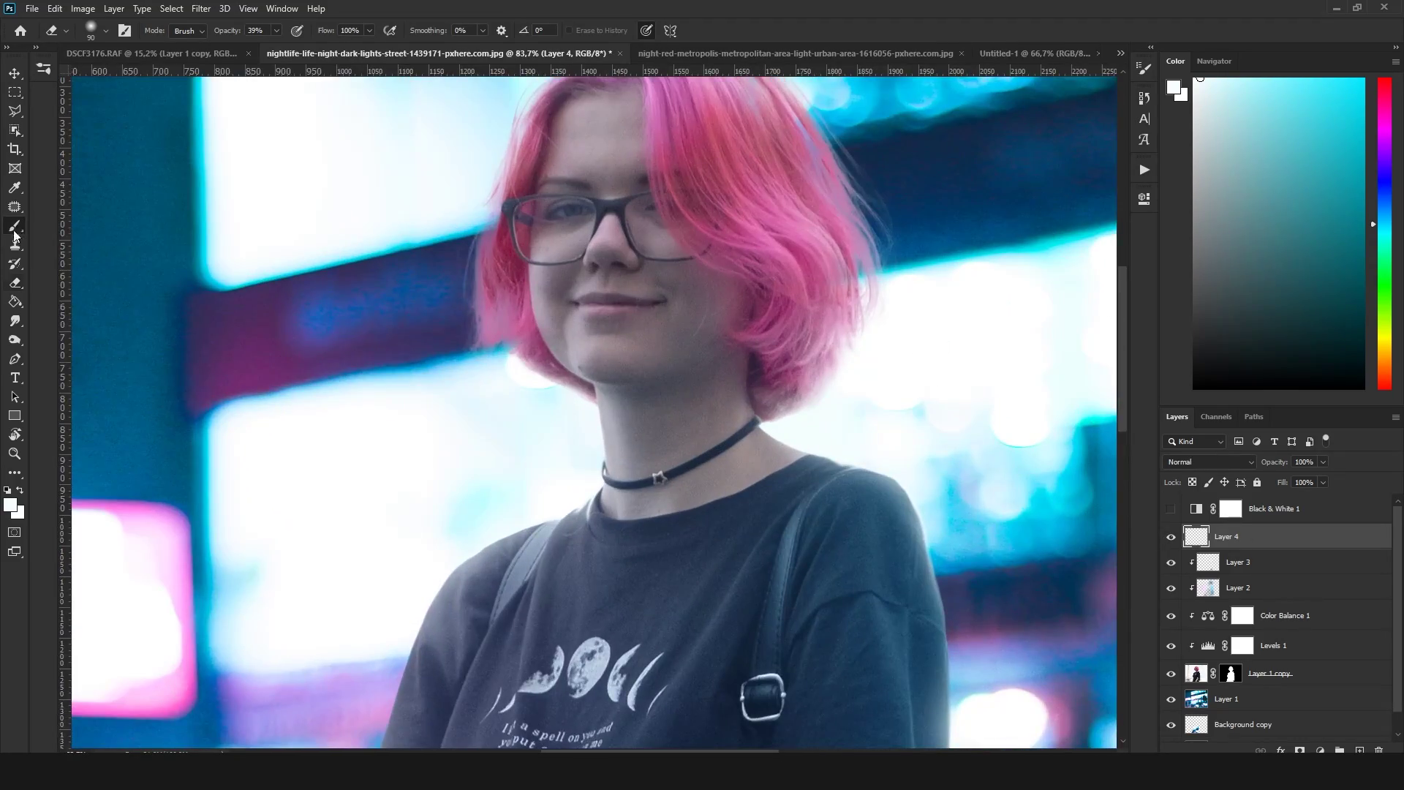
pyautogui.scroll(-3, 409, 157)
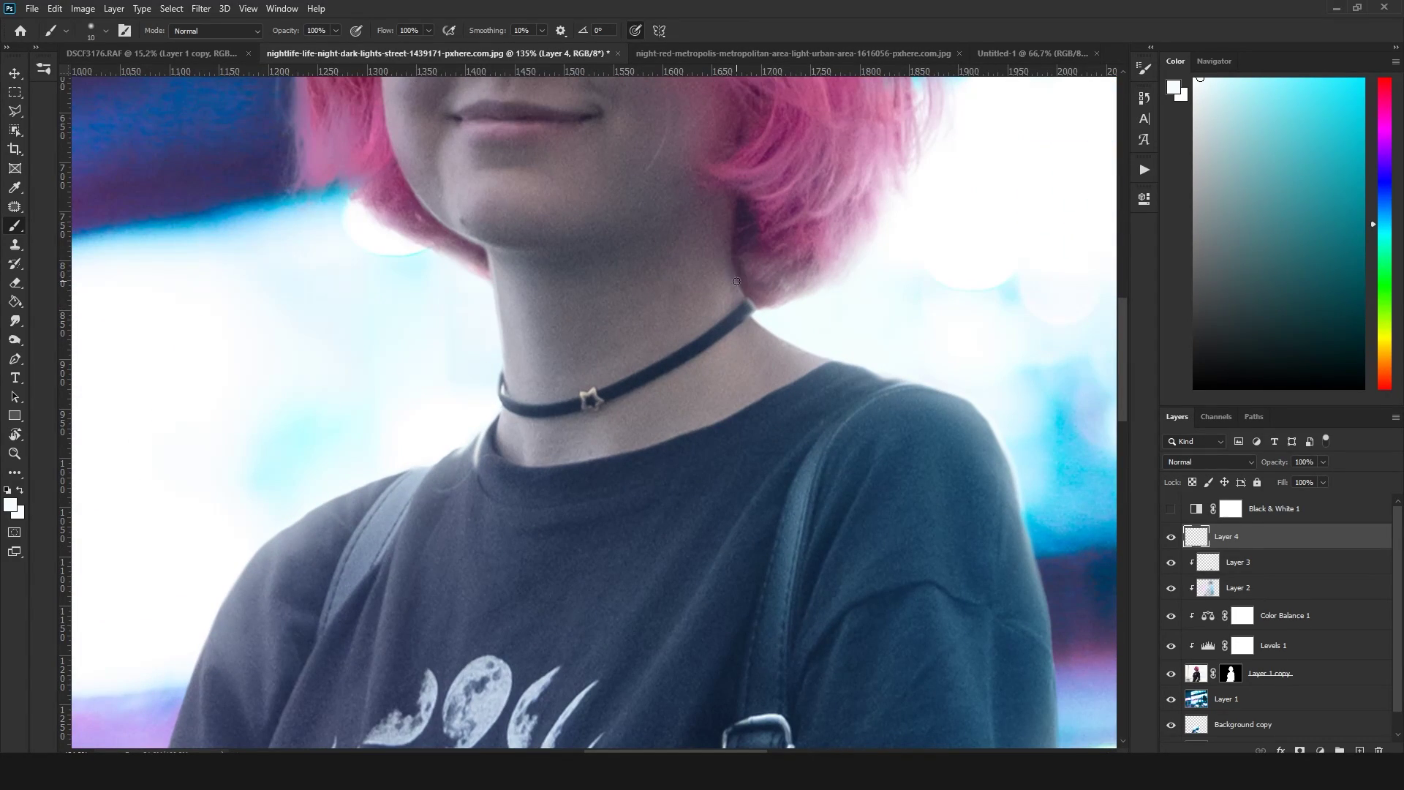
pyautogui.scroll(-3, 737, 281)
pyautogui.hscroll(2, 736, 281)
pyautogui.scroll(-10, 754, 366)
pyautogui.scroll(-10, 764, 417)
pyautogui.scroll(-8, 775, 462)
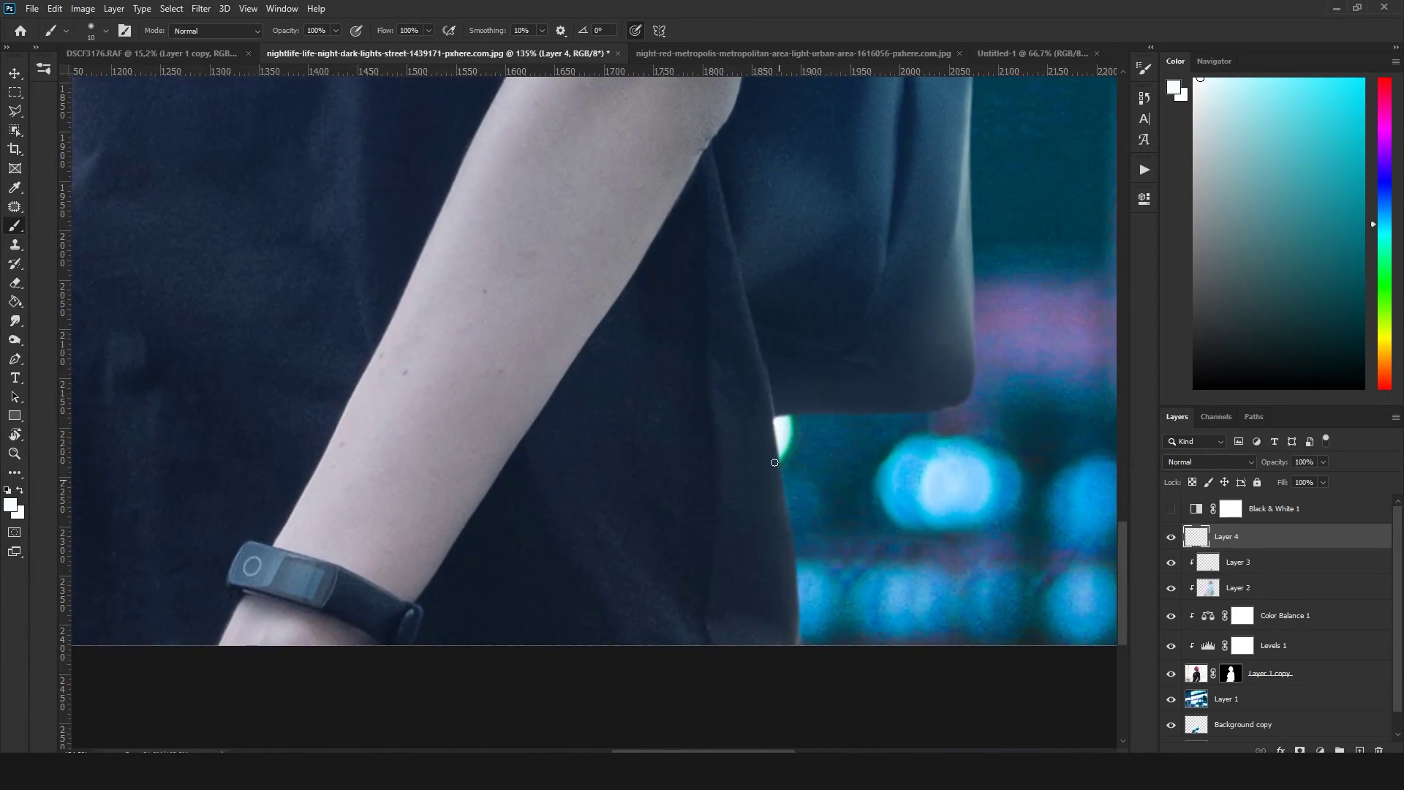
pyautogui.scroll(10, 774, 462)
pyautogui.hscroll(-3, 774, 462)
pyautogui.scroll(8, 771, 596)
pyautogui.scroll(8, 631, 264)
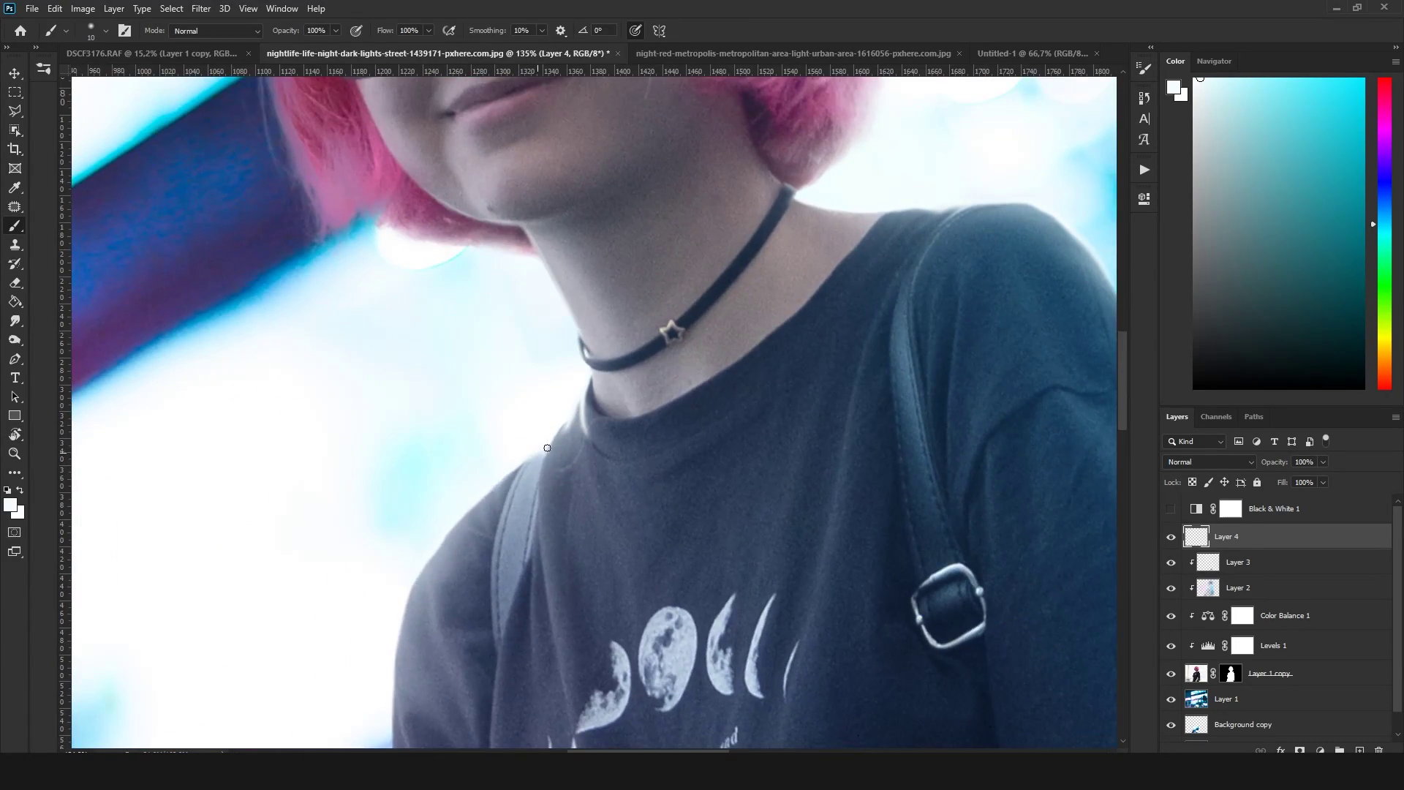
pyautogui.scroll(10, 652, 304)
pyautogui.scroll(3, 652, 304)
# Add a new empty layer above Layer 4 and pick the hair-strand brush
pyautogui.press('i')
pyautogui.hotkey('ctrl', 'shift', 'alt', 'n')
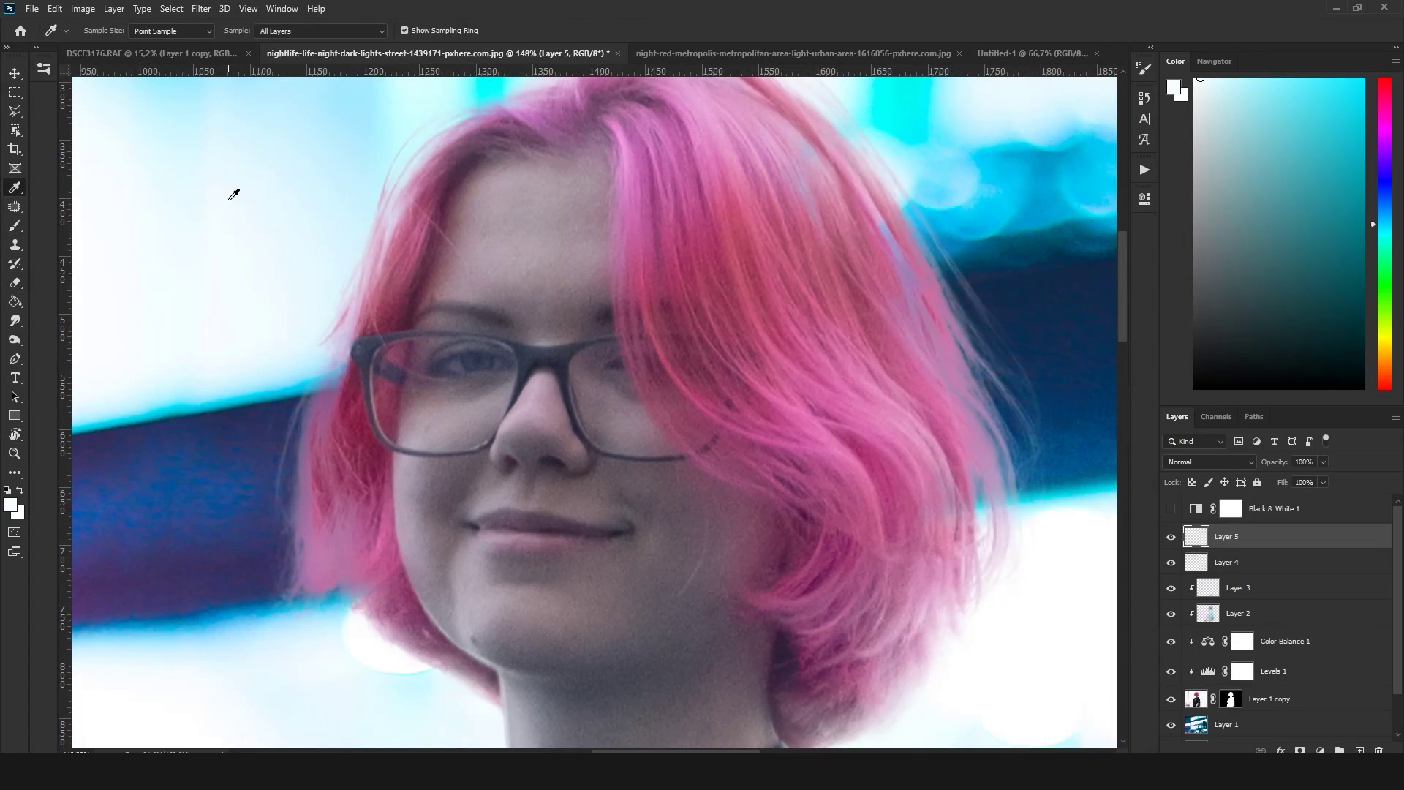
pyautogui.click(36, 47)
pyautogui.scroll(-5, 104, 439)
pyautogui.scroll(-5, 104, 516)
pyautogui.click(104, 516)
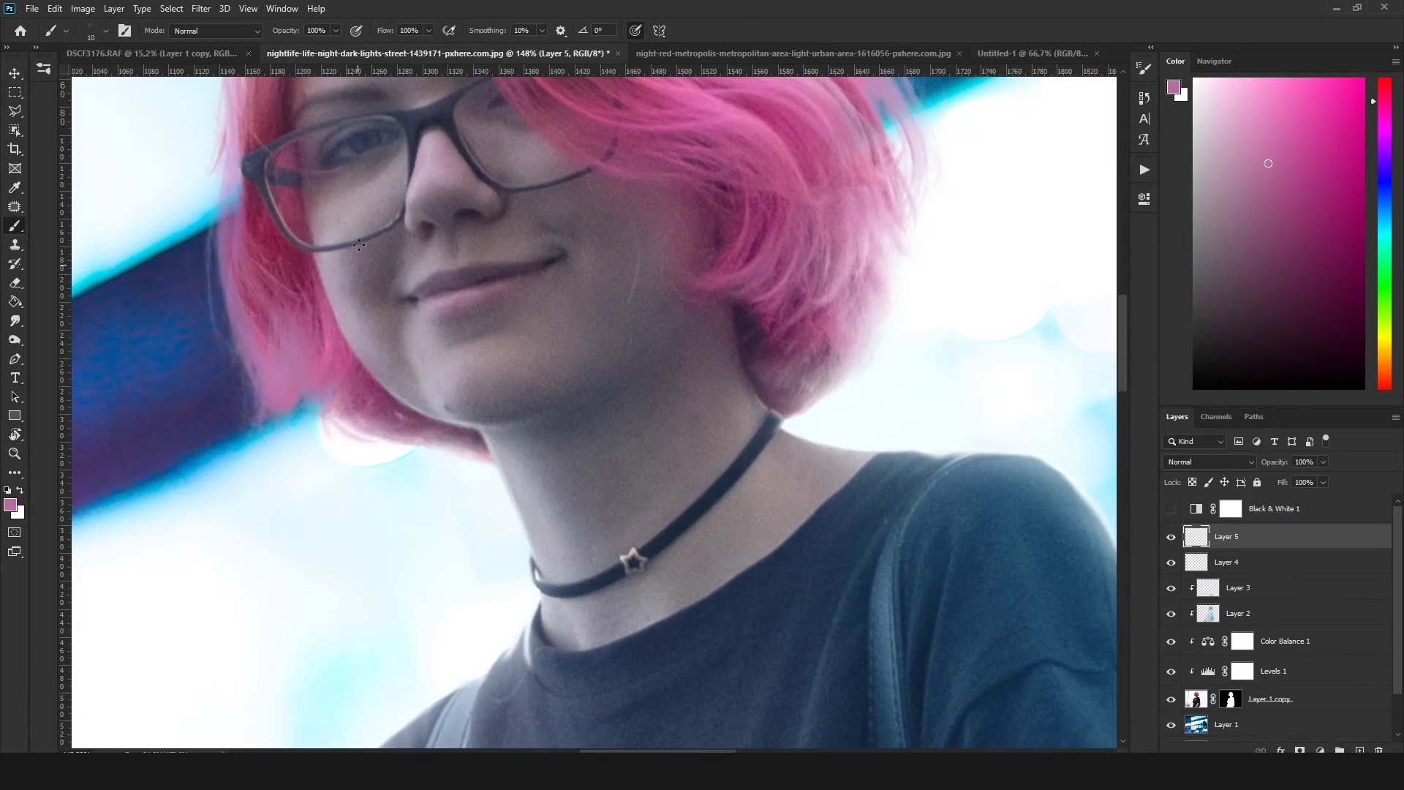
# Sample the pink hair colour and set the hair brush to 10 px
pyautogui.moveTo(359, 246)
pyautogui.mouseDown()
pyautogui.moveTo(504, 402)
pyautogui.moveTo(504, 366)
pyautogui.mouseUp()
pyautogui.keyDown('alt'); pyautogui.click(507, 366); pyautogui.keyUp('alt')
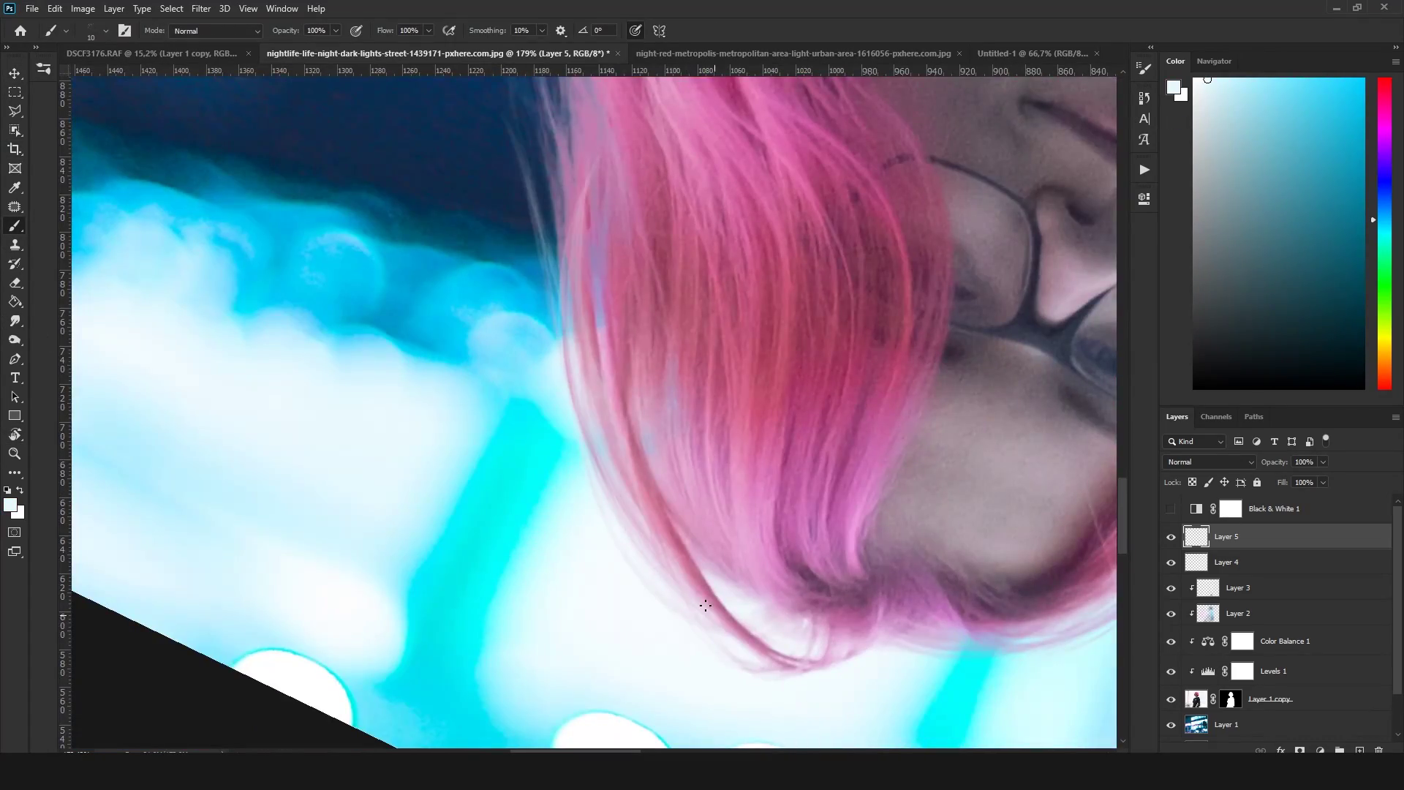
pyautogui.moveTo(705, 605); pyautogui.dragTo(492, 286)
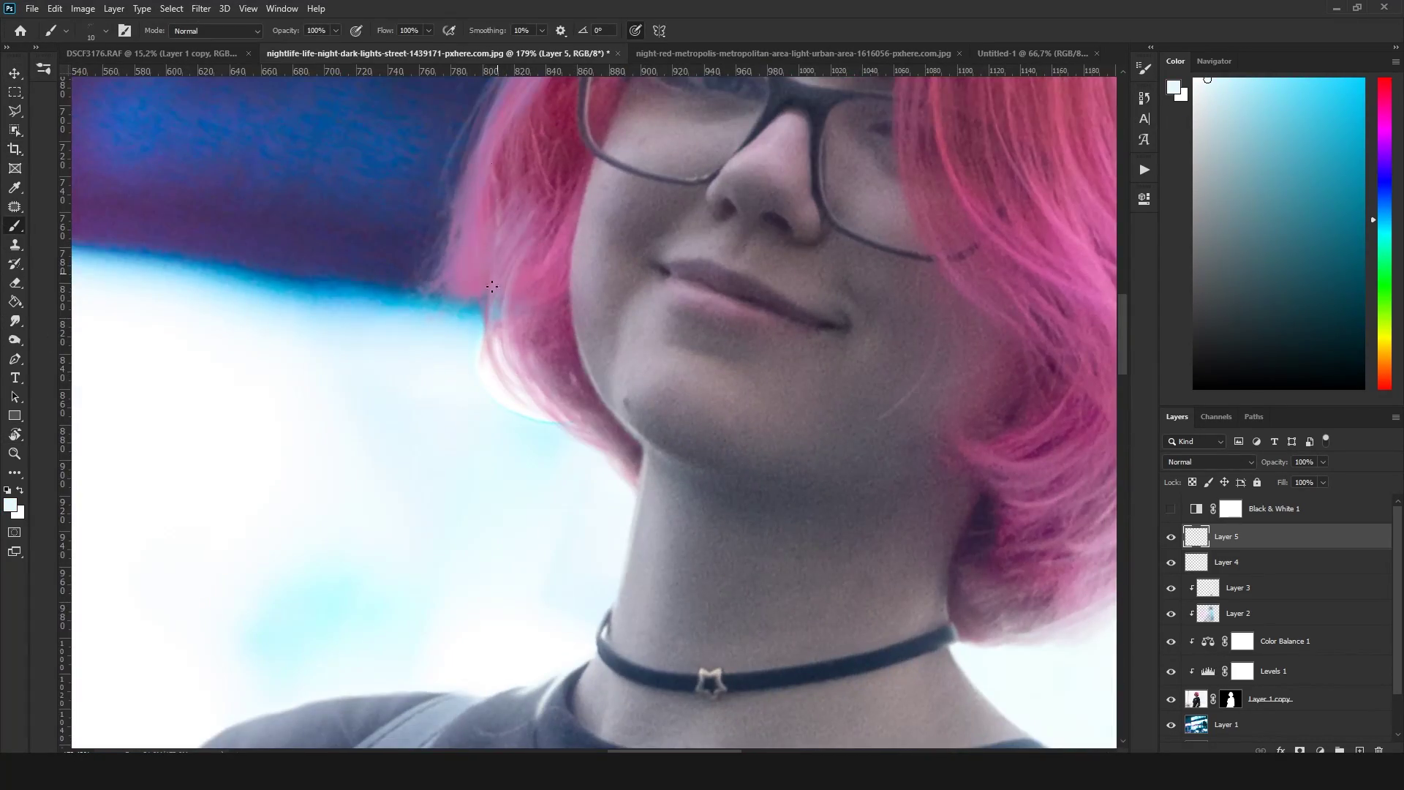
pyautogui.scroll(5, 492, 287)
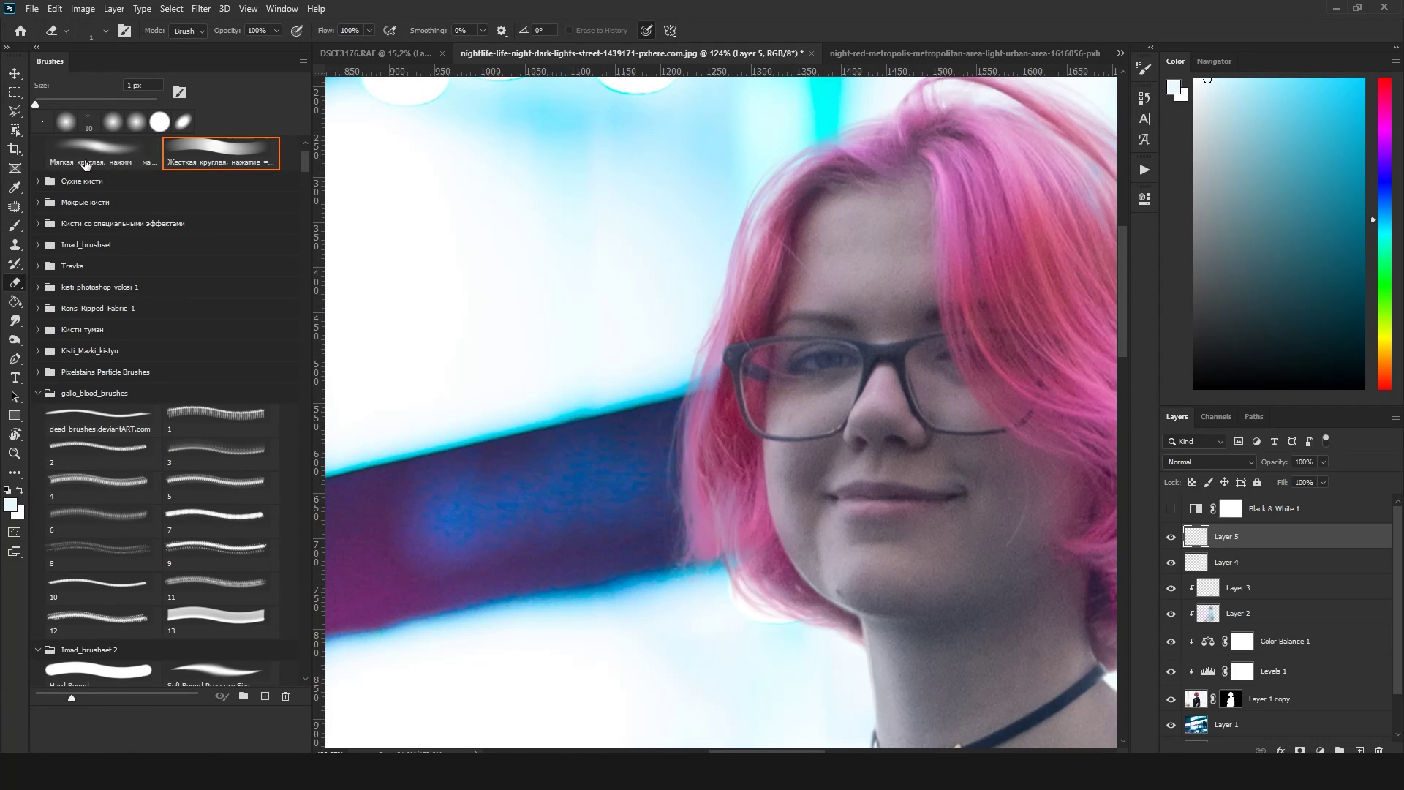
pyautogui.keyDown('alt'); pyautogui.click(752, 235); pyautogui.keyUp('alt')
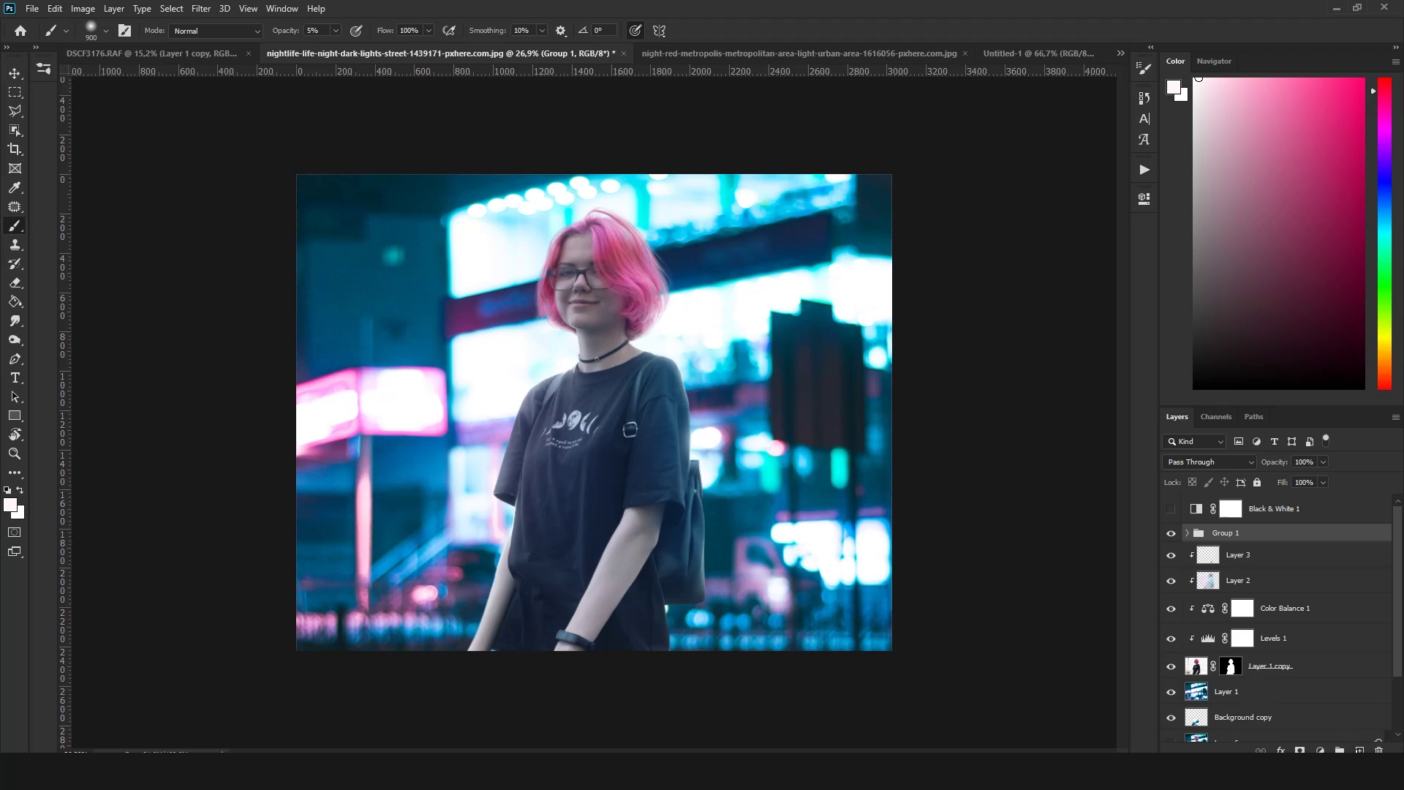
# Add a Screen-mode layer above Group 1 and choose a soft round brush
pyautogui.click(1360, 749)
pyautogui.click(1200, 462)
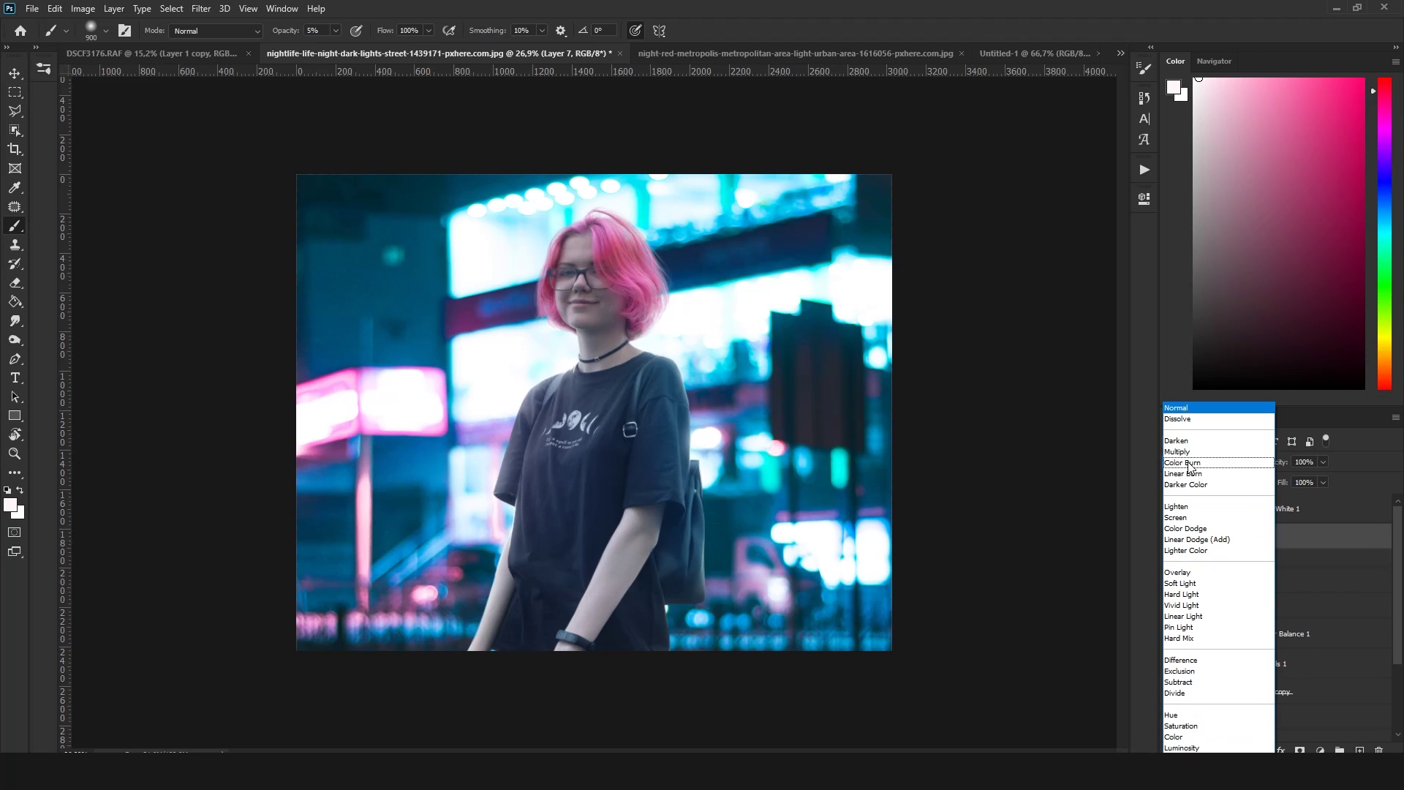
pyautogui.click(1183, 521)
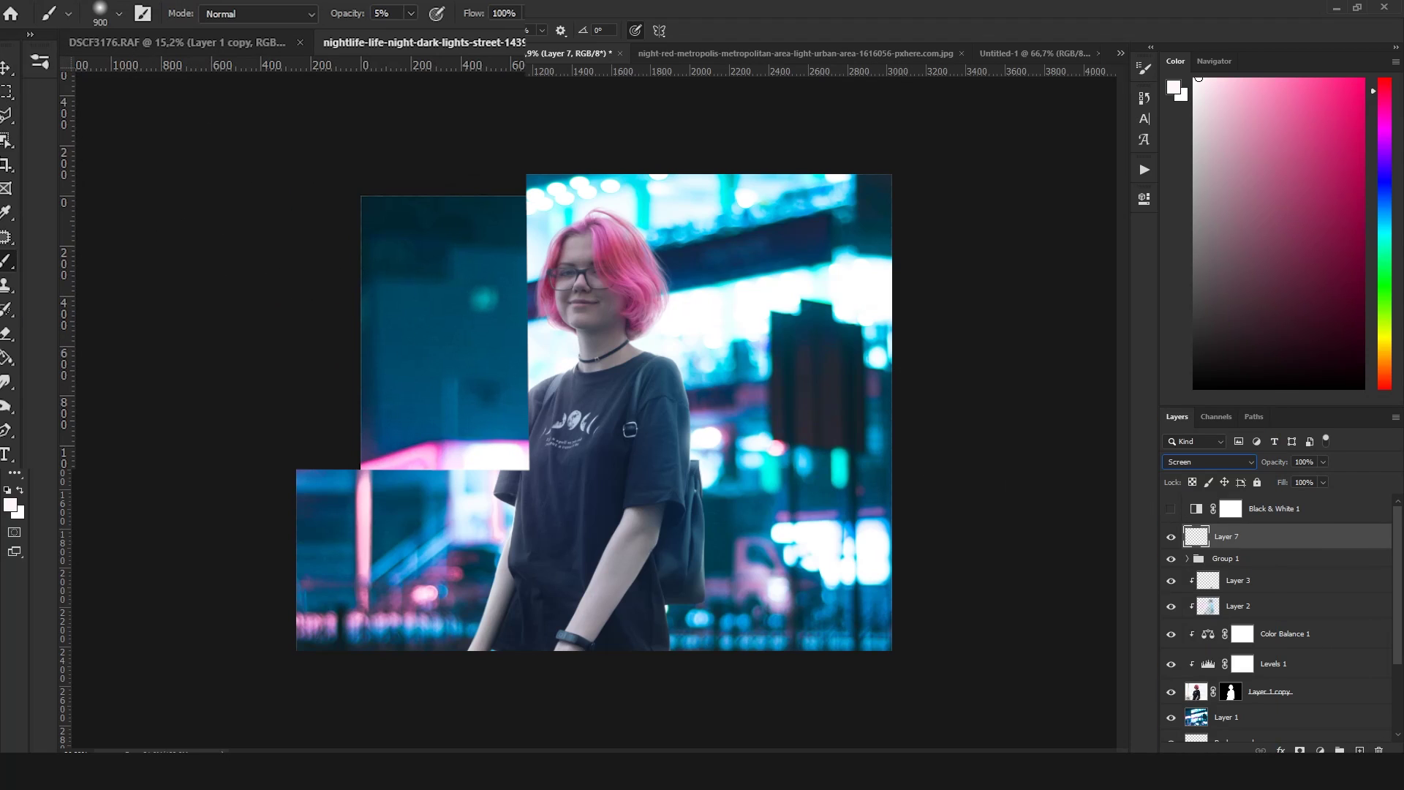
pyautogui.click(120, 14)
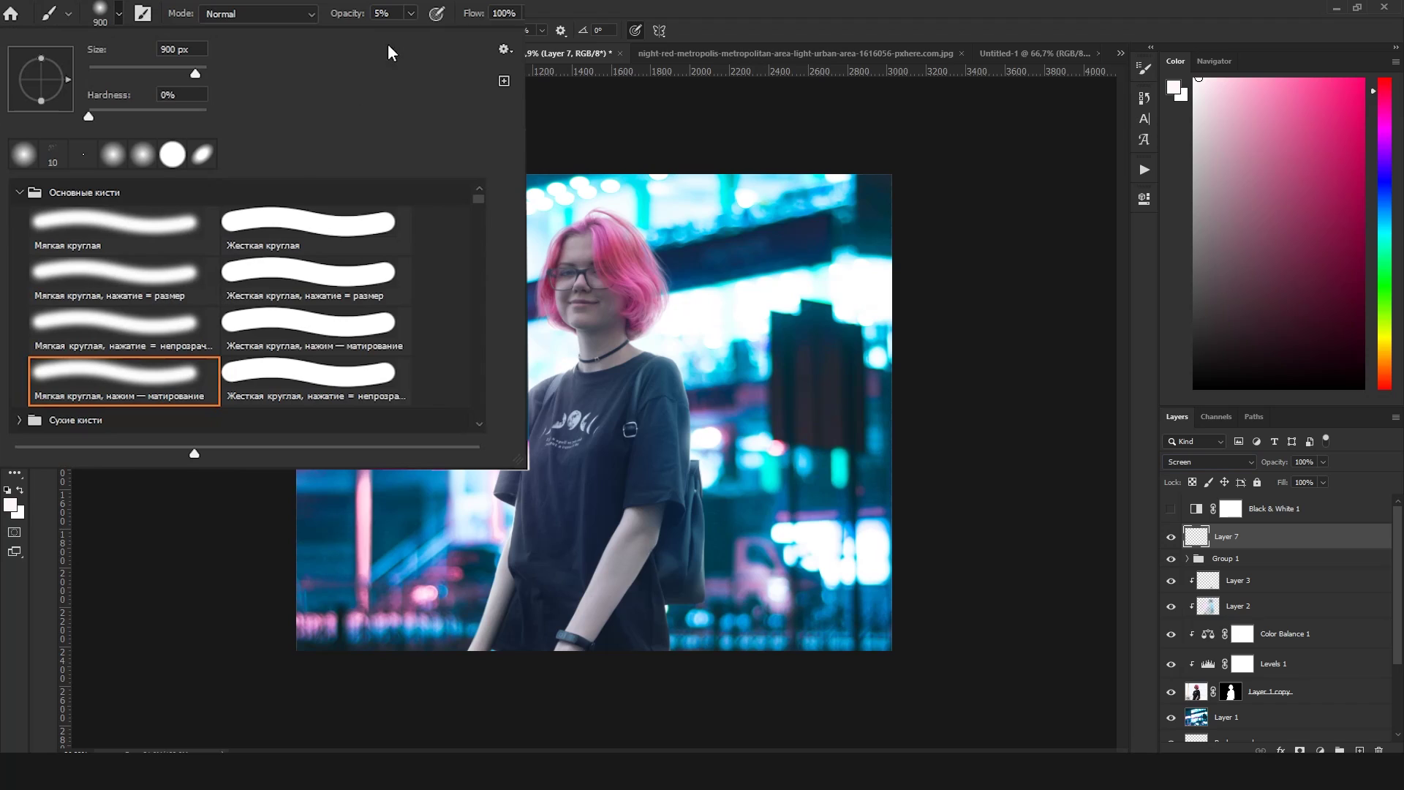
pyautogui.click(344, 14)
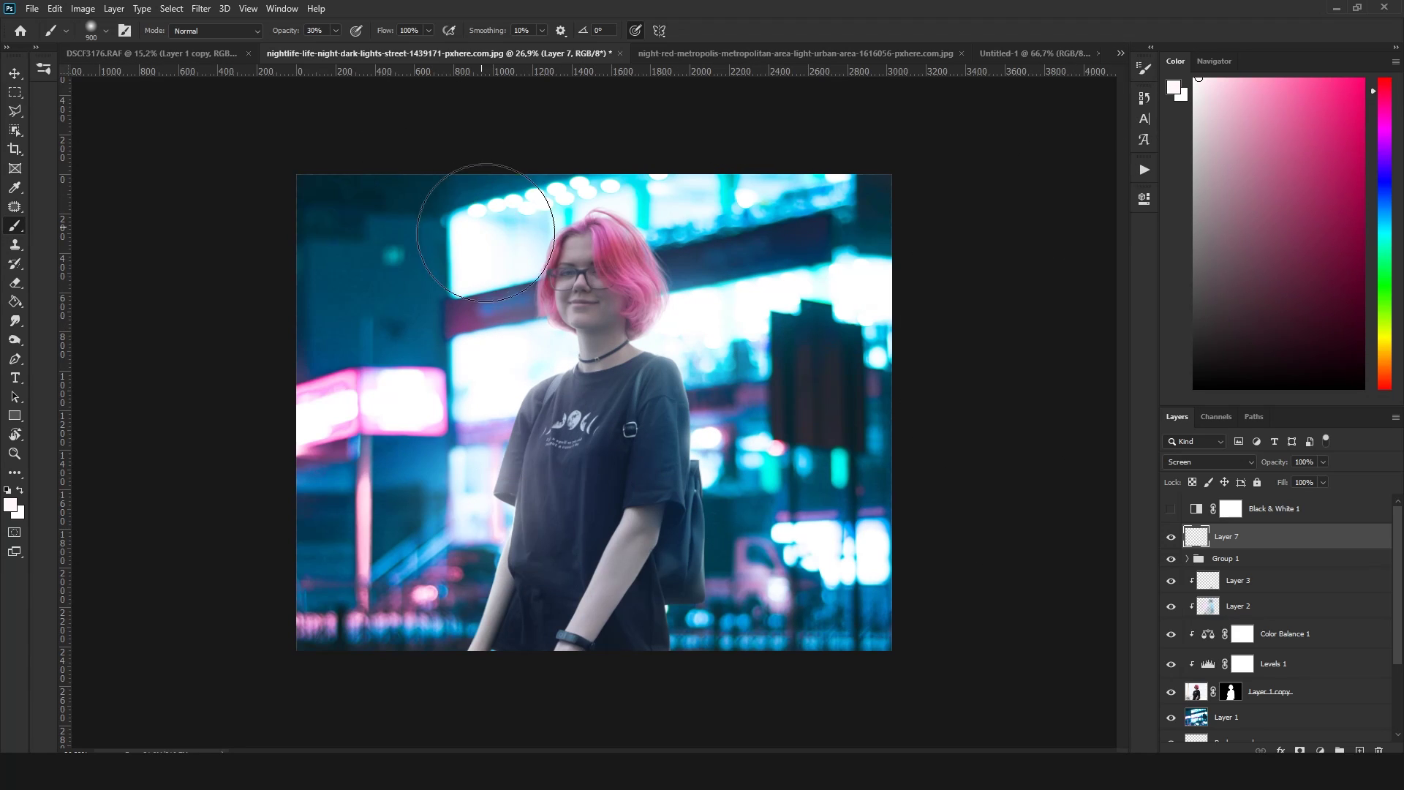
# Paint pink and light blue glows, trimming with a 700 px eraser at 82%, then stamp visible layers
pyautogui.press('e')
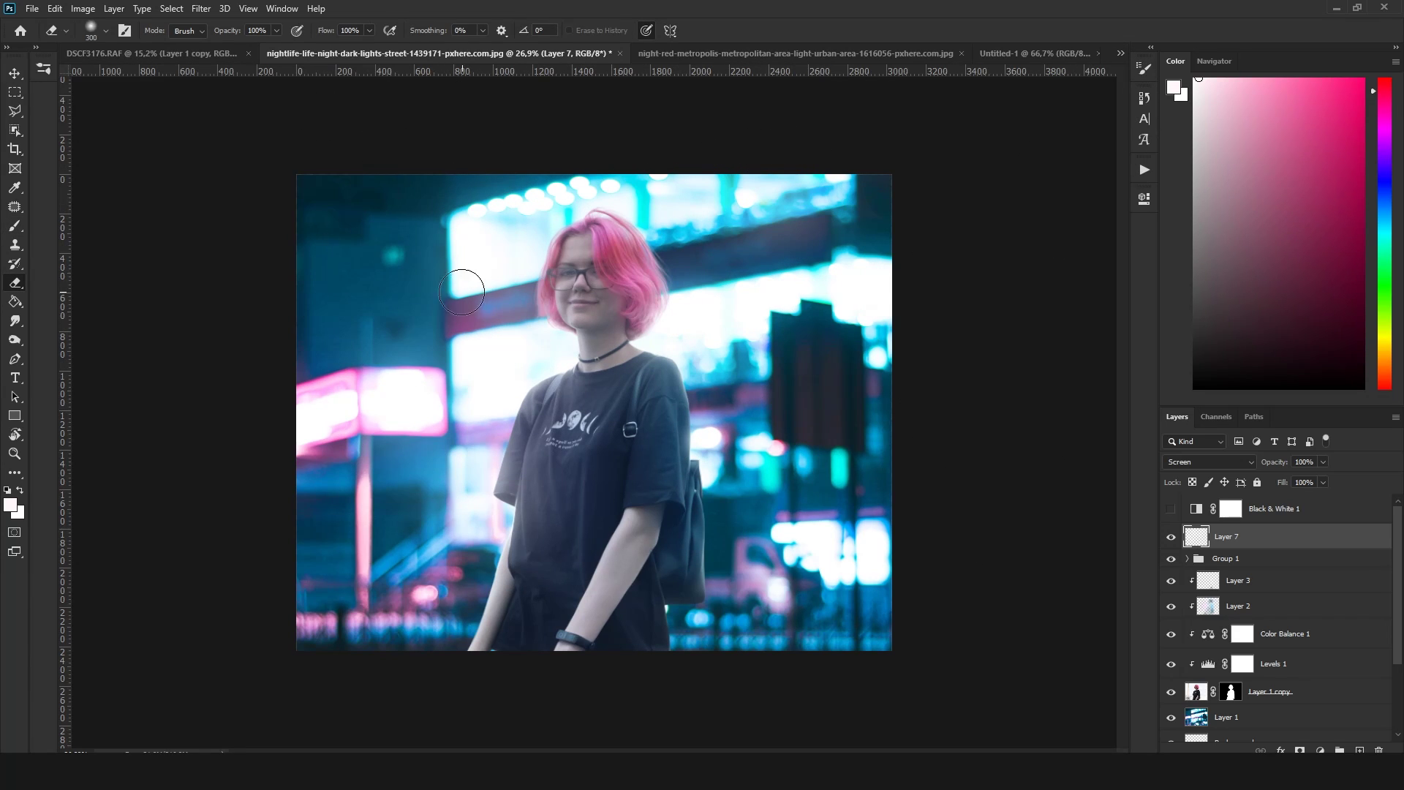
pyautogui.press(']')
pyautogui.press(']')
pyautogui.press(']')
pyautogui.press('8')
pyautogui.press('2')
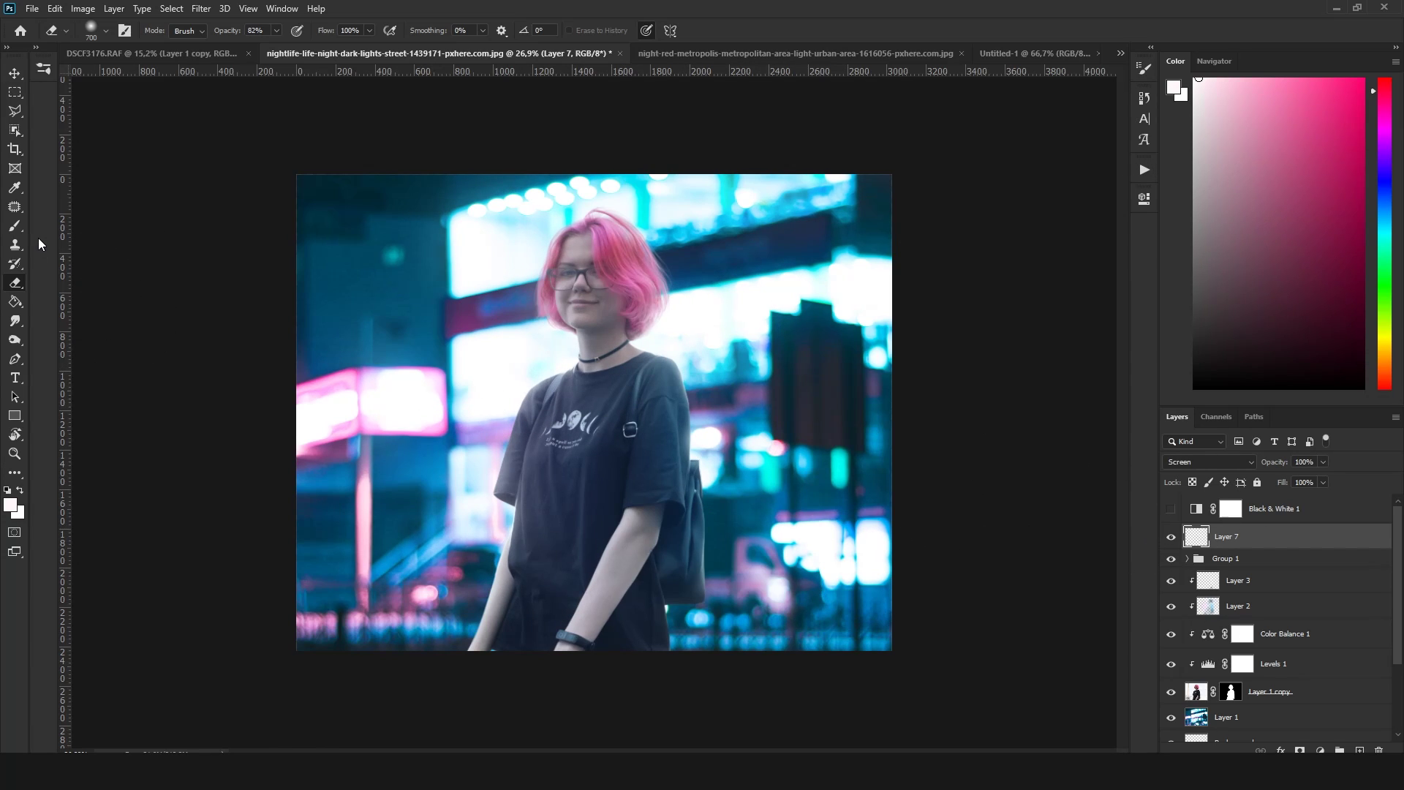
pyautogui.press('b')
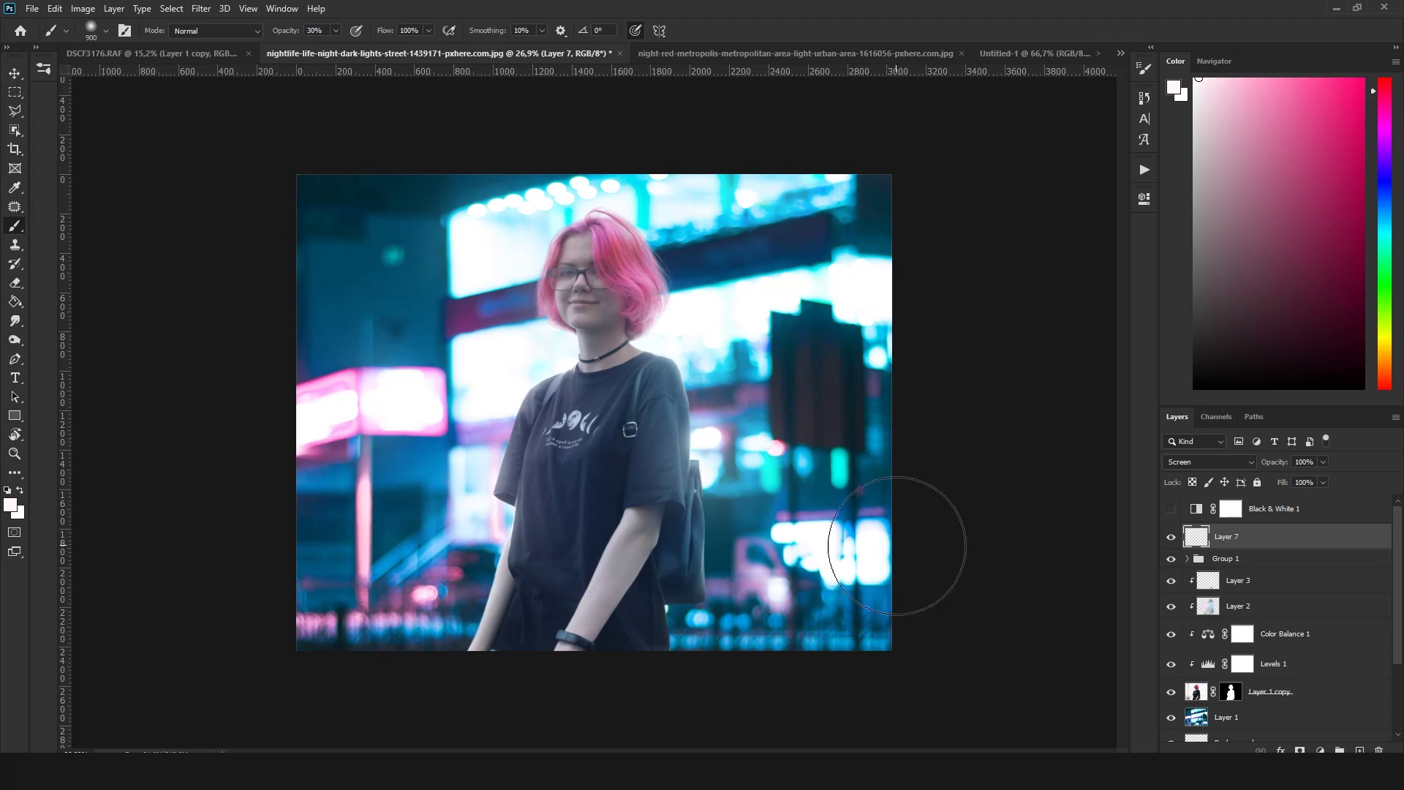
pyautogui.press('e')
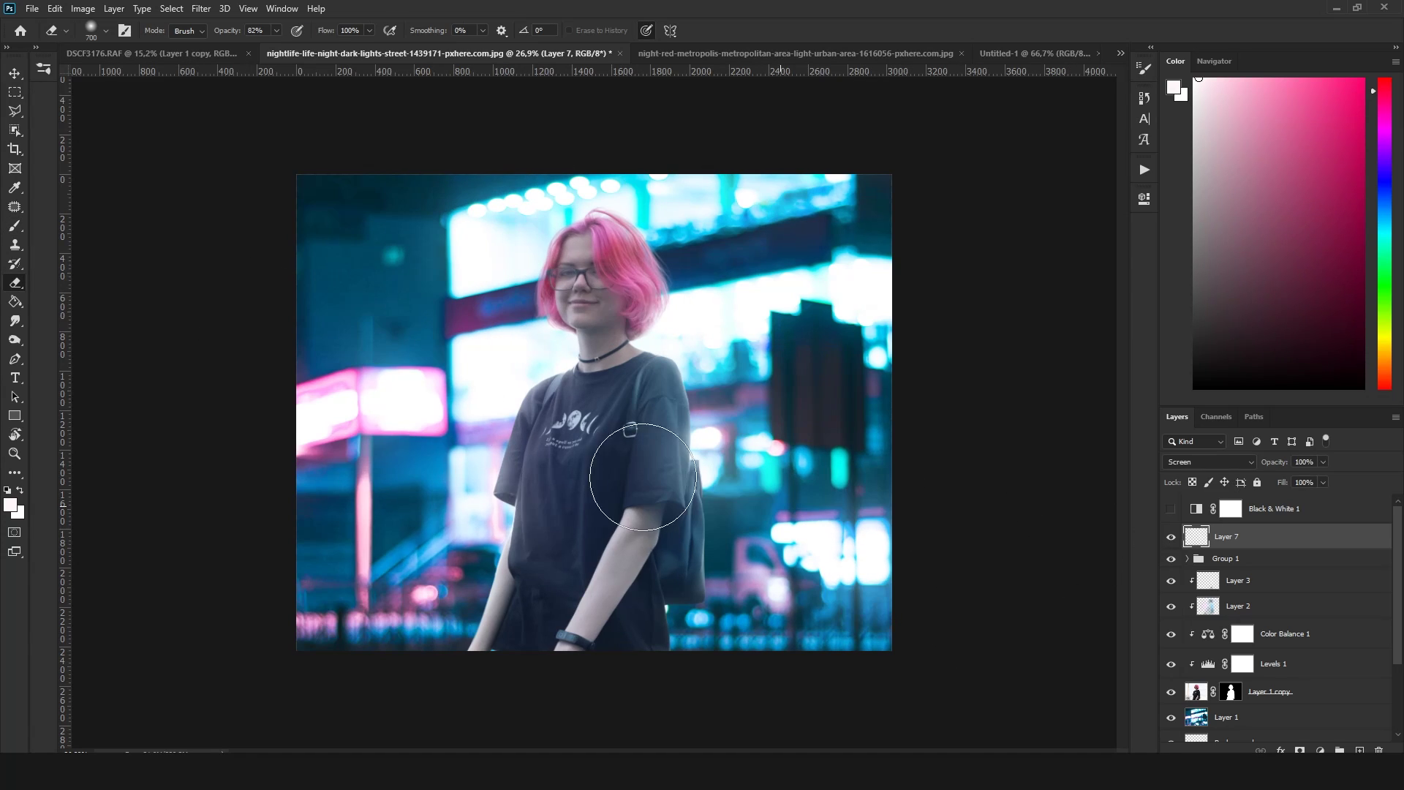
pyautogui.press('b')
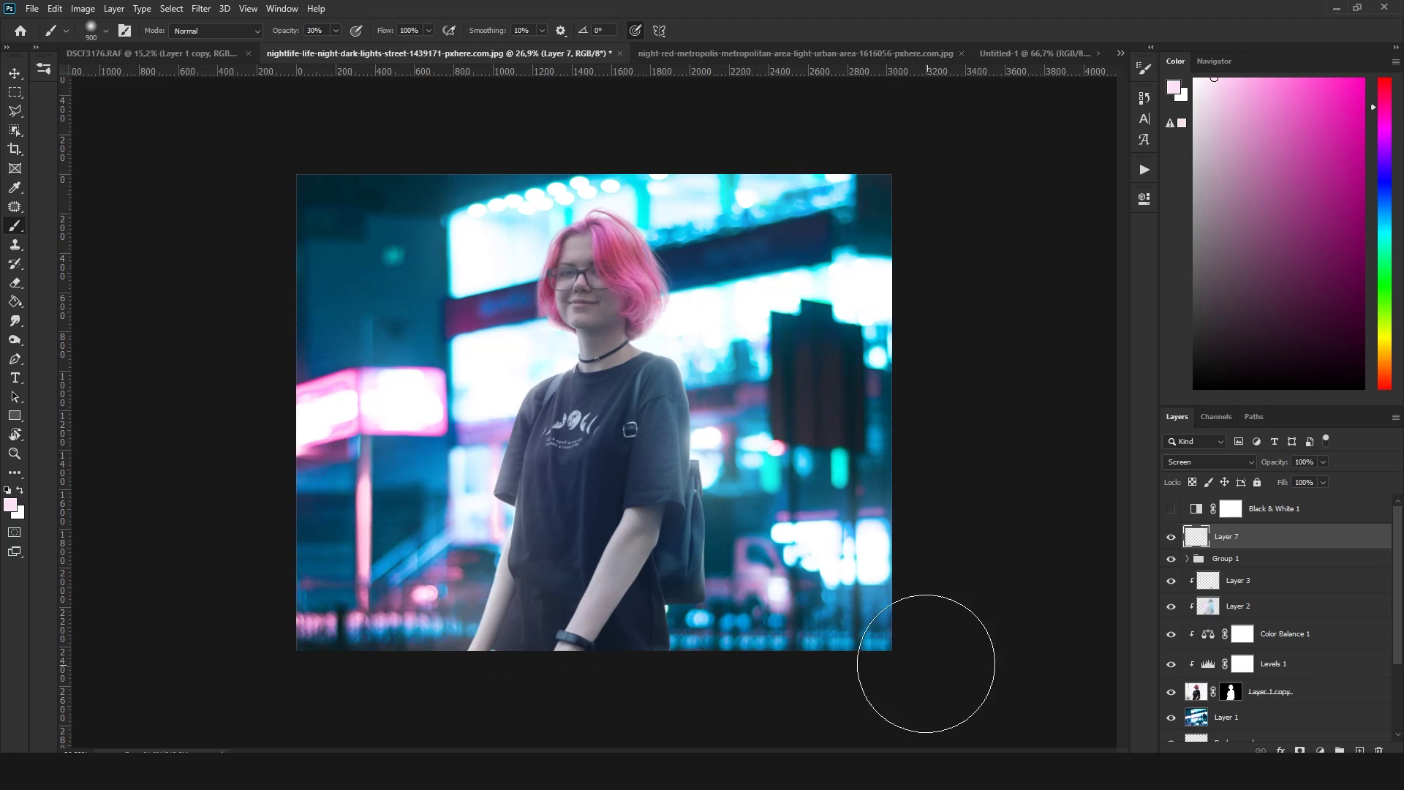
pyautogui.keyDown('alt'); pyautogui.click(396, 607); pyautogui.keyUp('alt')
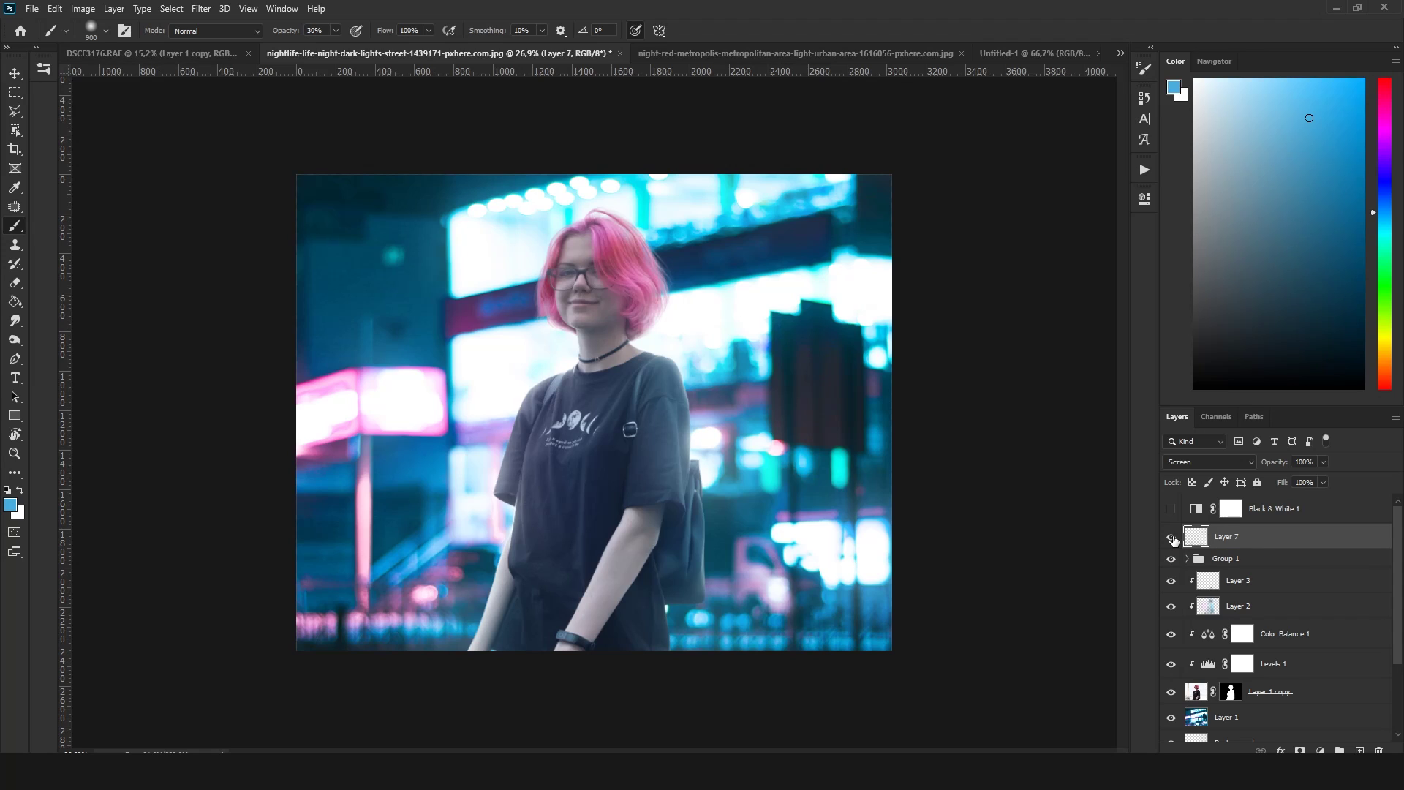
pyautogui.hotkey('ctrl', 'shift', 'alt', 'e')
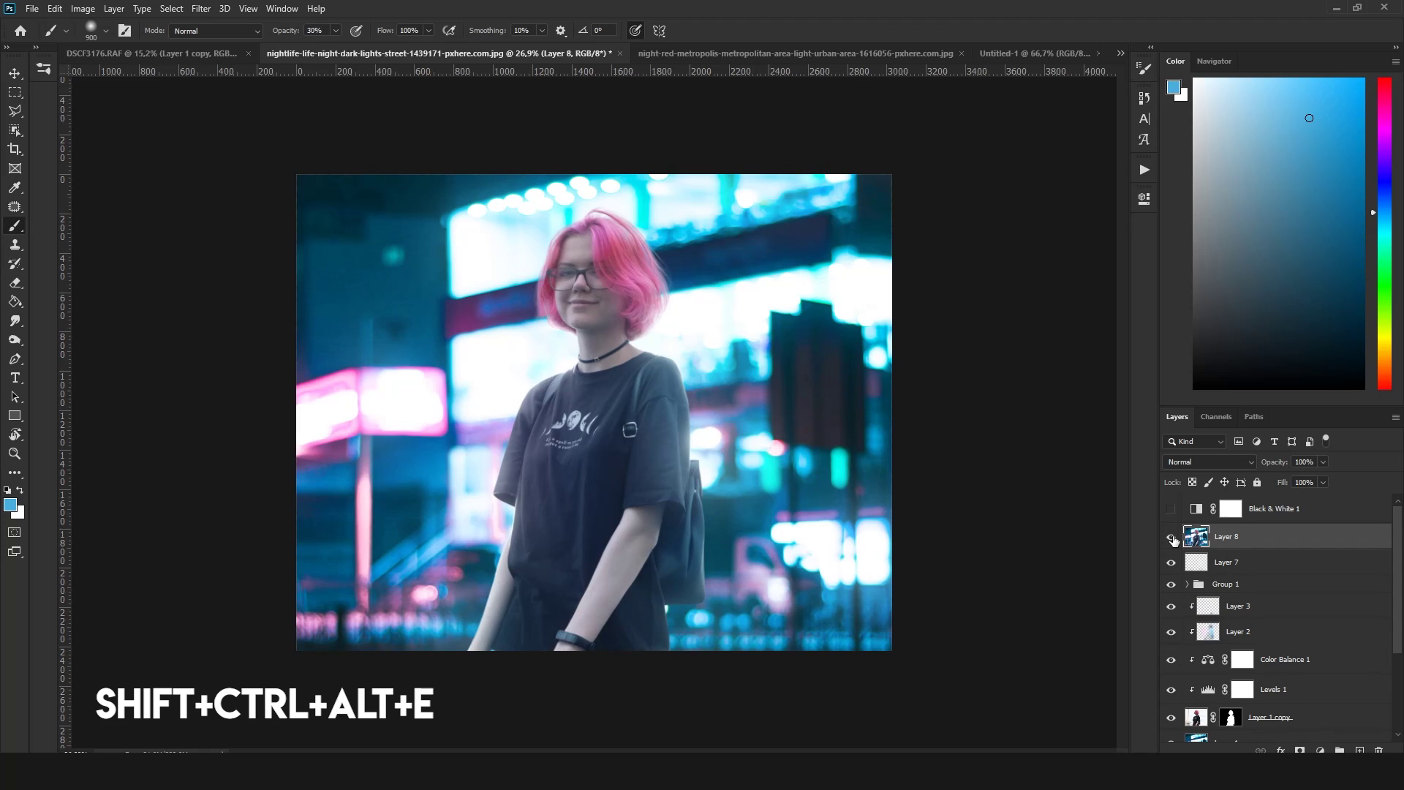
# Convert merged Layer 8 to a smart object and open the Camera Raw Filter
pyautogui.rightClick(1194, 538)
pyautogui.click(1107, 346)
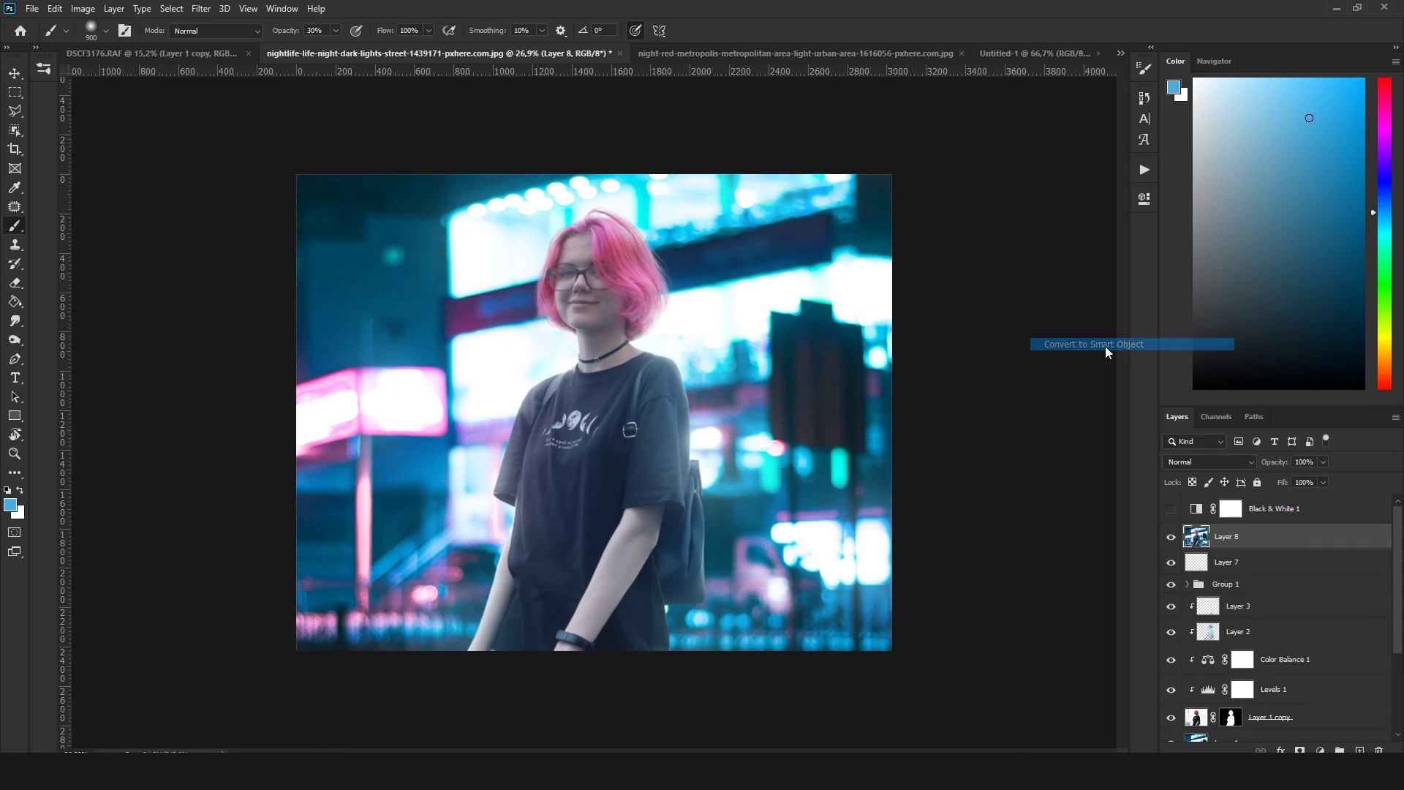
pyautogui.click(203, 8)
pyautogui.click(220, 81)
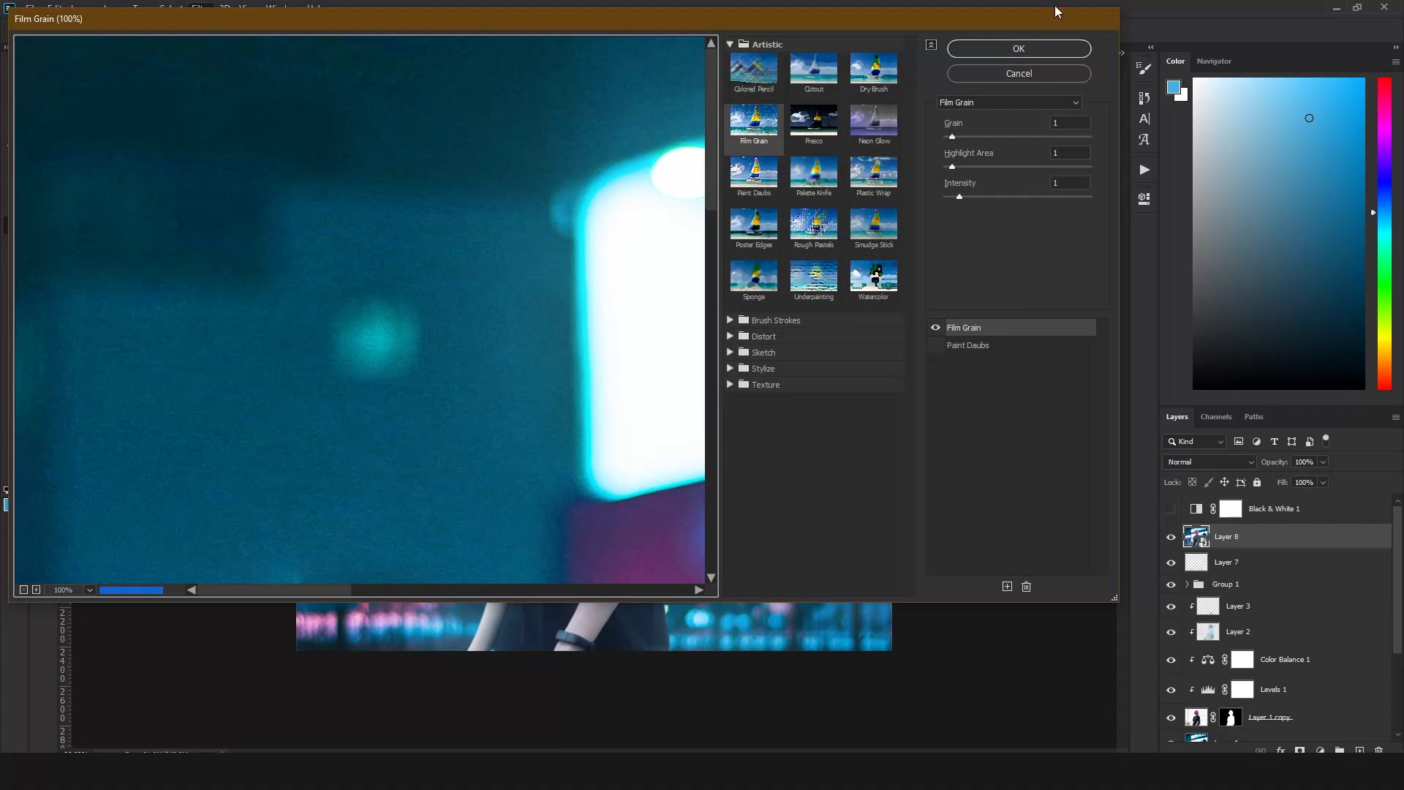
pyautogui.click(1039, 73)
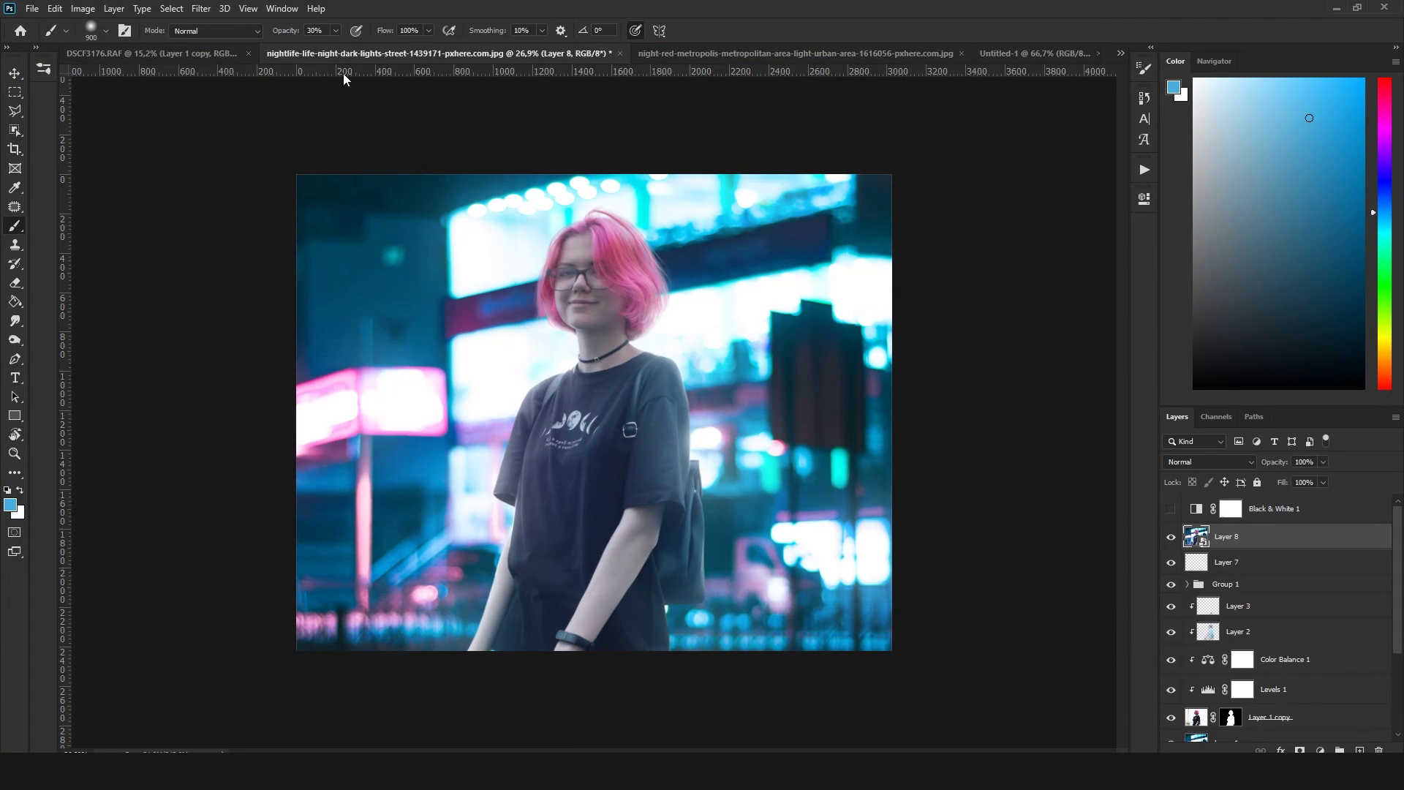
pyautogui.click(203, 8)
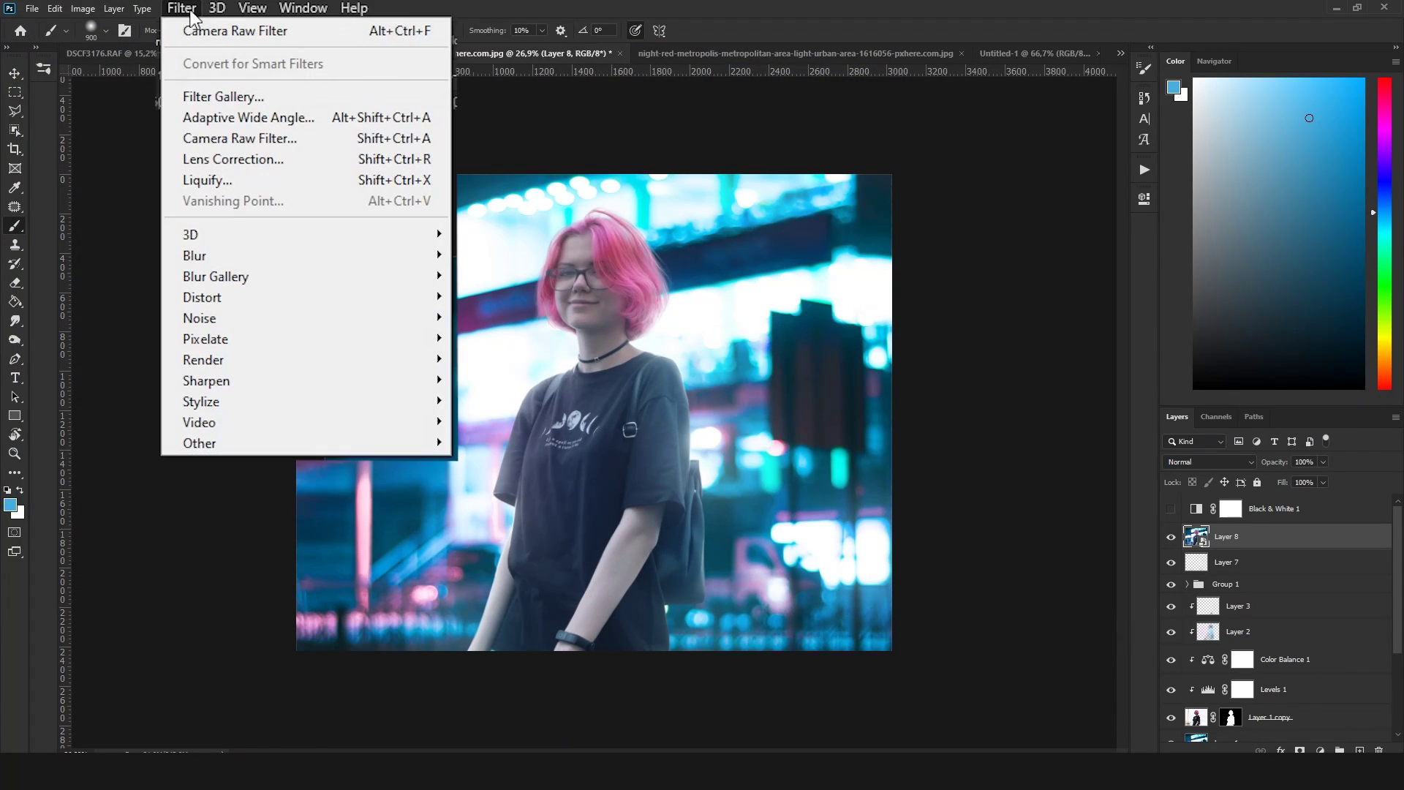
pyautogui.click(235, 138)
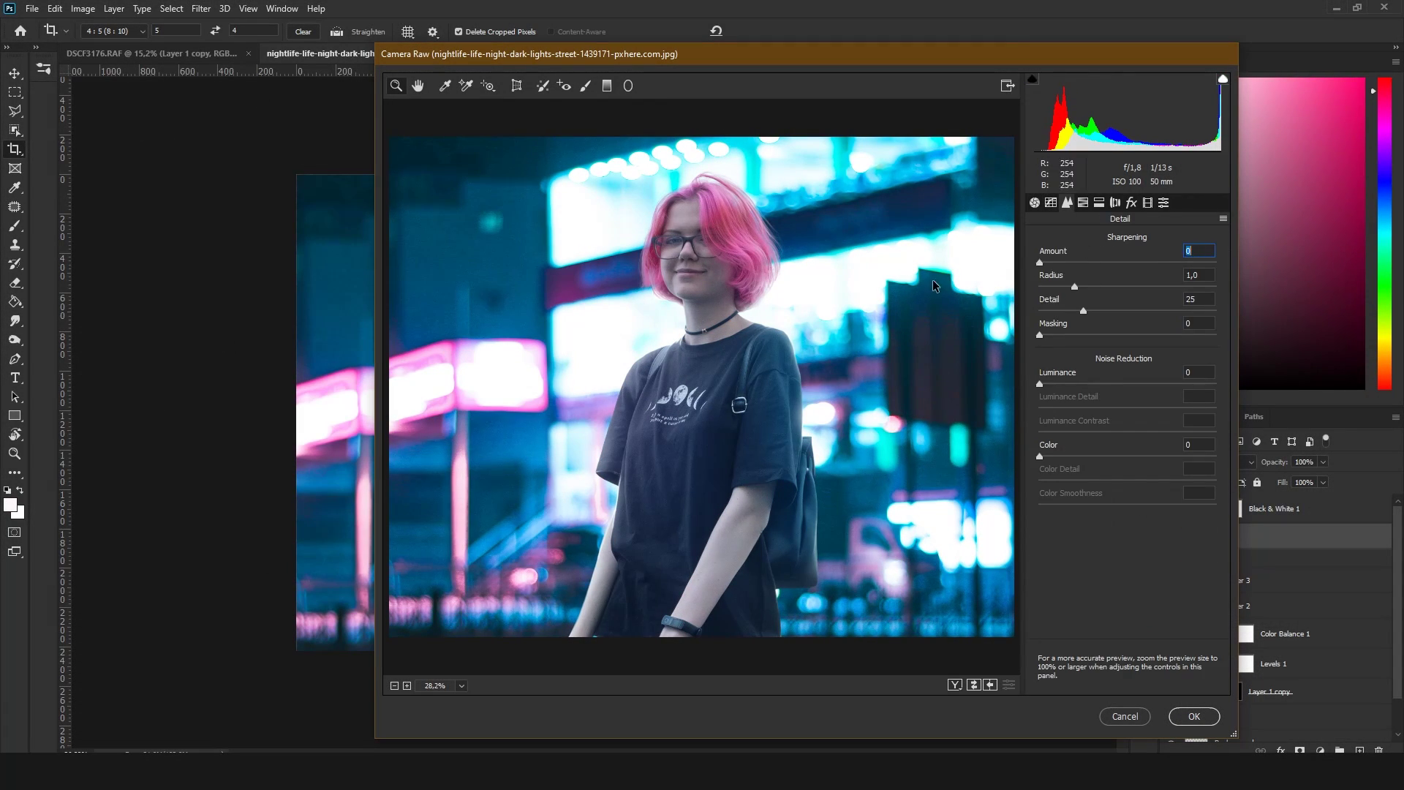
# Shift the red hues and tint highlights to hue 215, saturation 45 in Camera Raw
pyautogui.click(1084, 202)
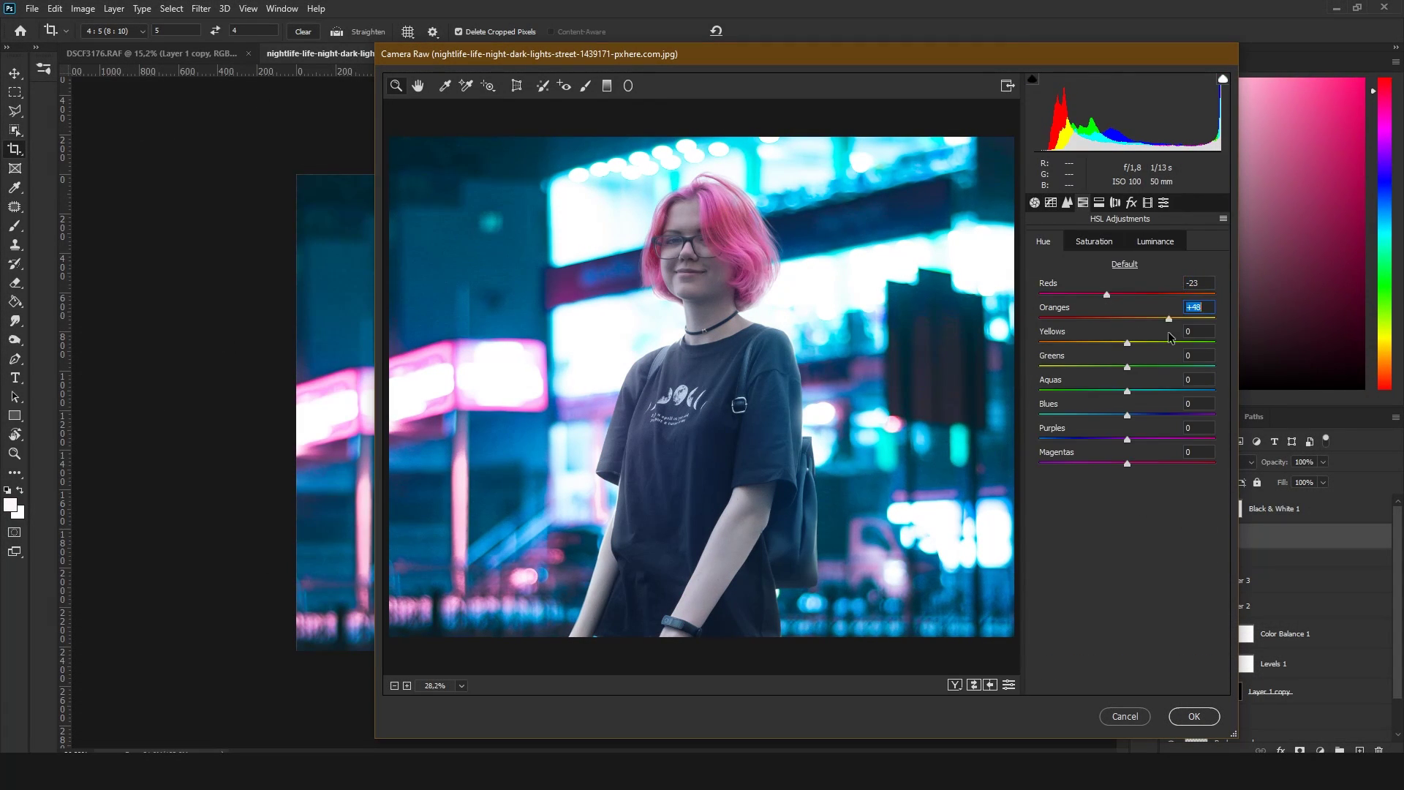
pyautogui.moveTo(1127, 440); pyautogui.dragTo(1216, 439)
pyautogui.click(1094, 242)
pyautogui.click(1100, 201)
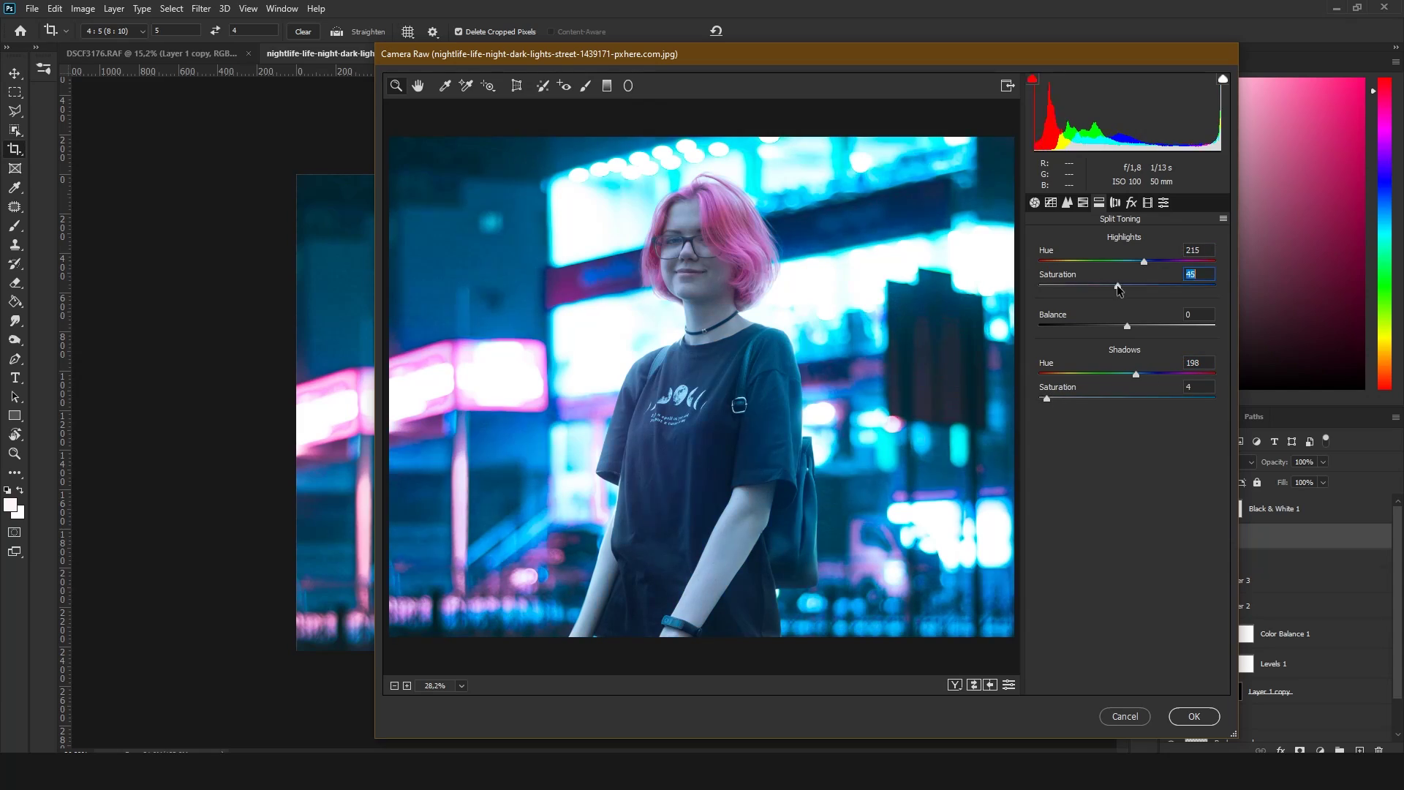
pyautogui.click(1115, 201)
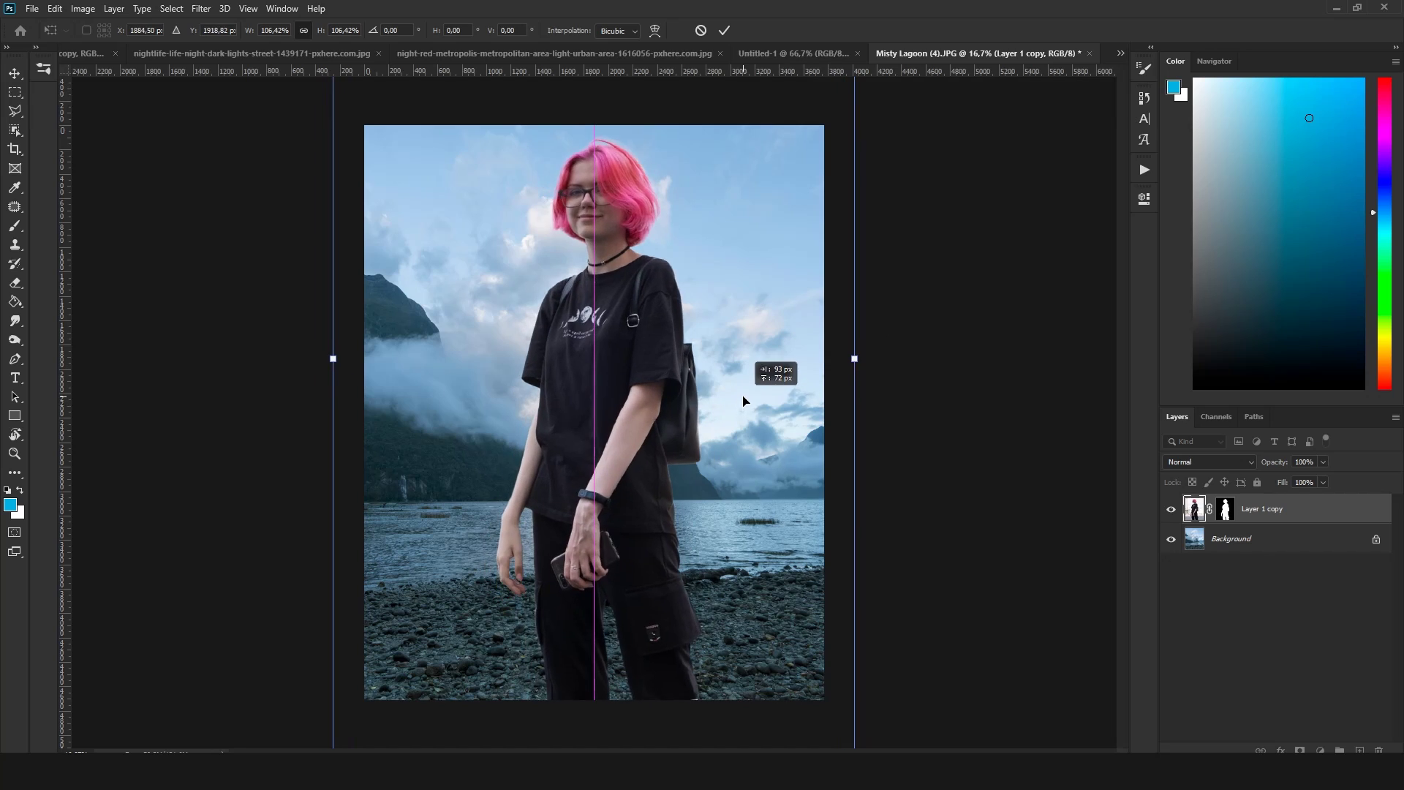
# Shift the girl left on the mountain backdrop and crop to 4:5 around her
pyautogui.moveTo(747, 399); pyautogui.dragTo(697, 392)
pyautogui.press('Return')
pyautogui.press('c')
pyautogui.moveTo(366, 125); pyautogui.dragTo(439, 194)
pyautogui.moveTo(592, 366); pyautogui.dragTo(593, 409)
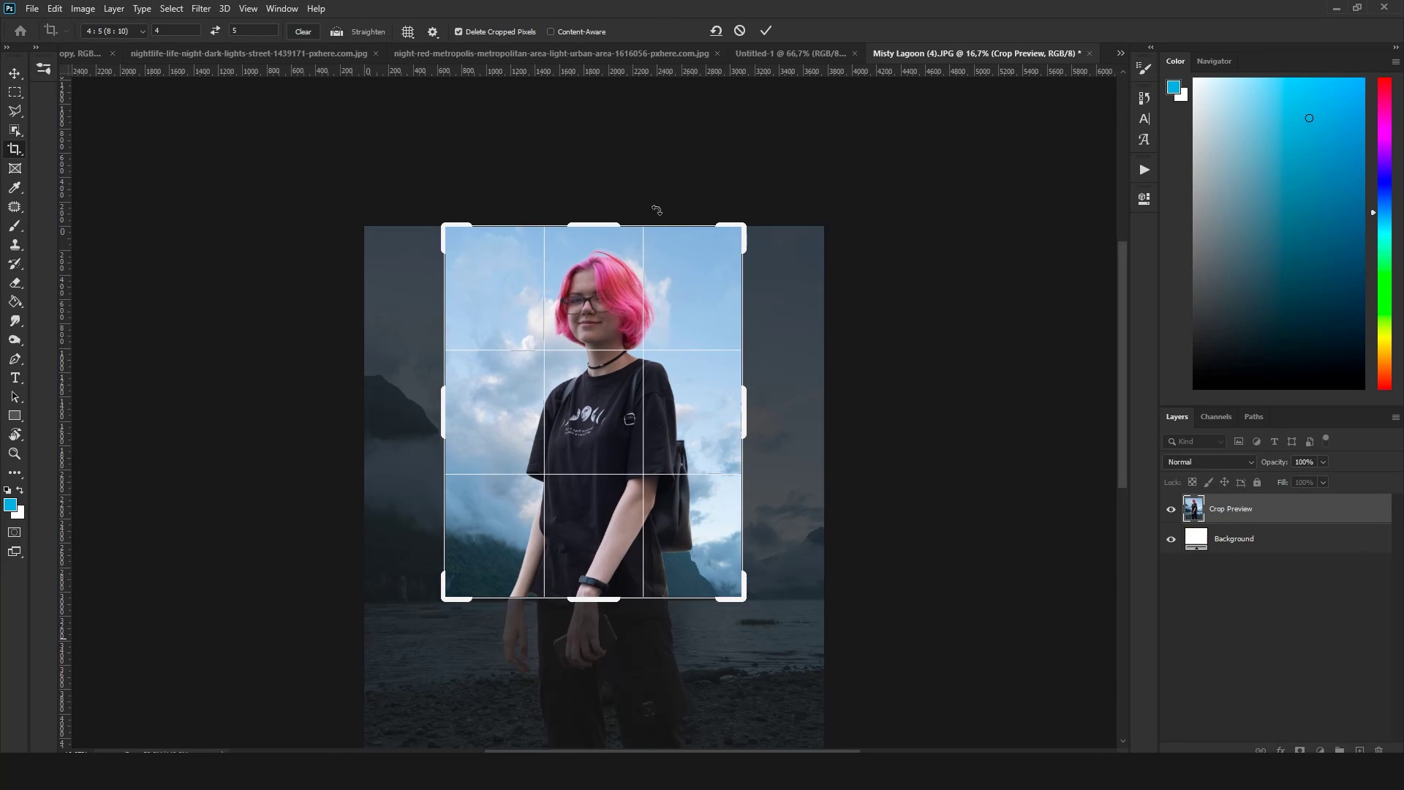
pyautogui.press('Return')
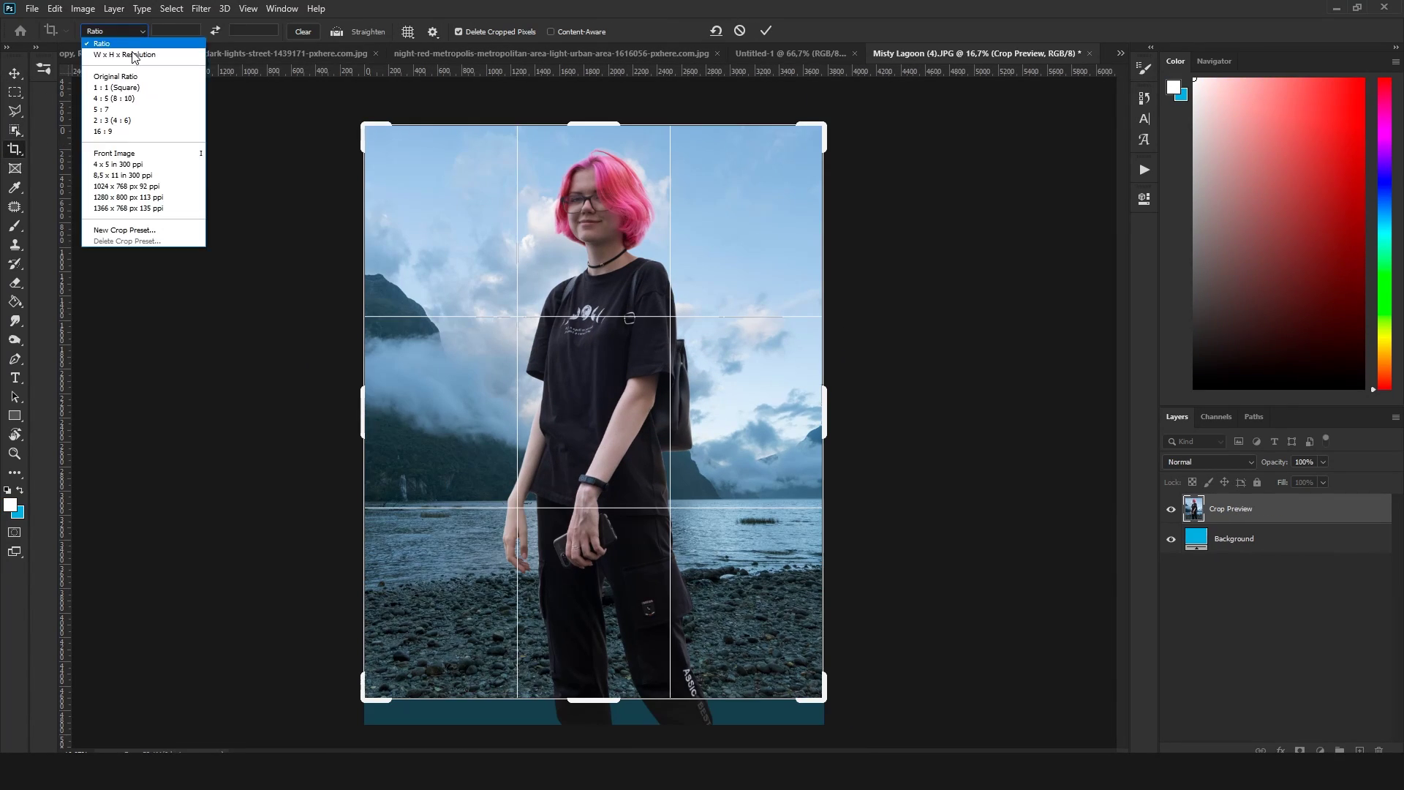
pyautogui.press('Return')
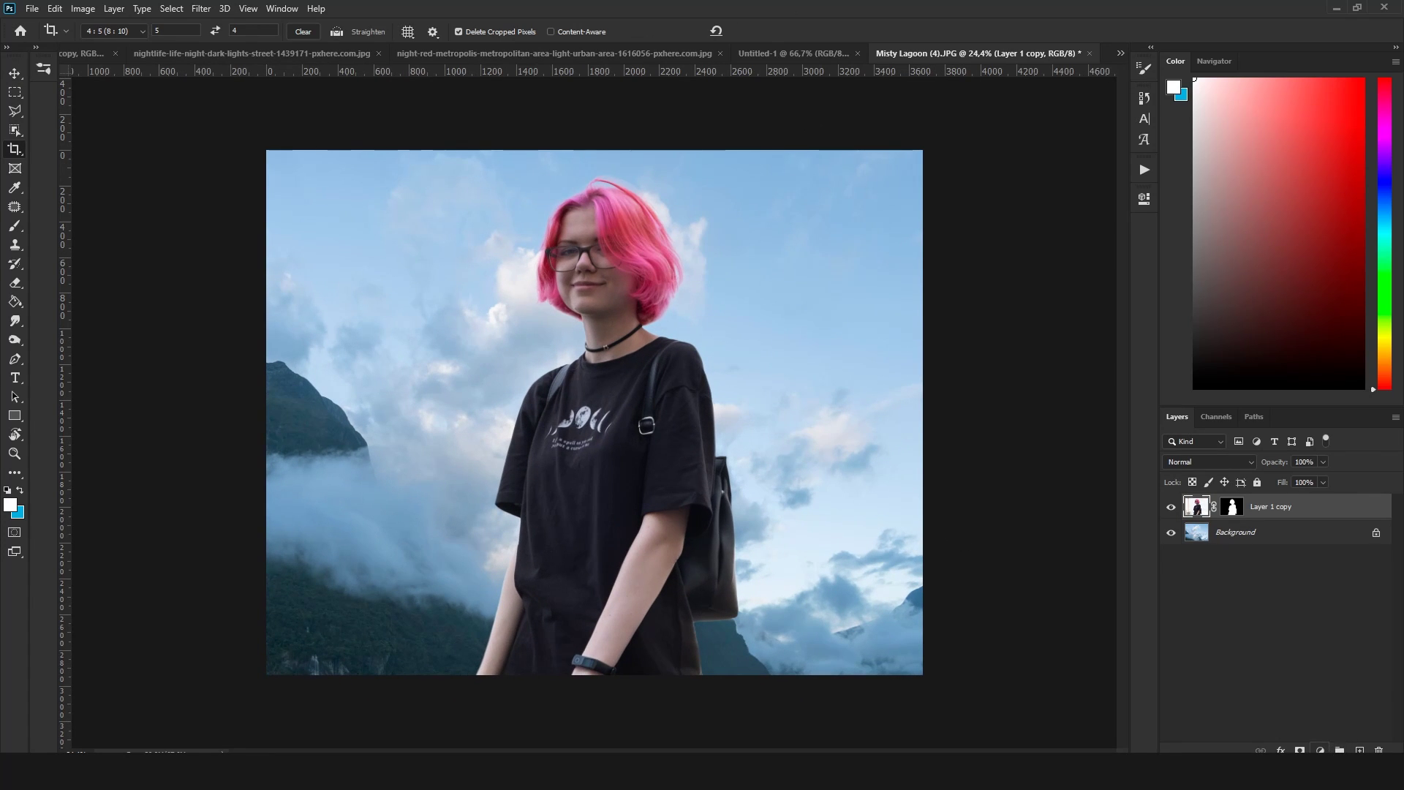
# Add a Black & White layer and a clipped Levels layer darkening midtones slightly
pyautogui.click(1321, 750)
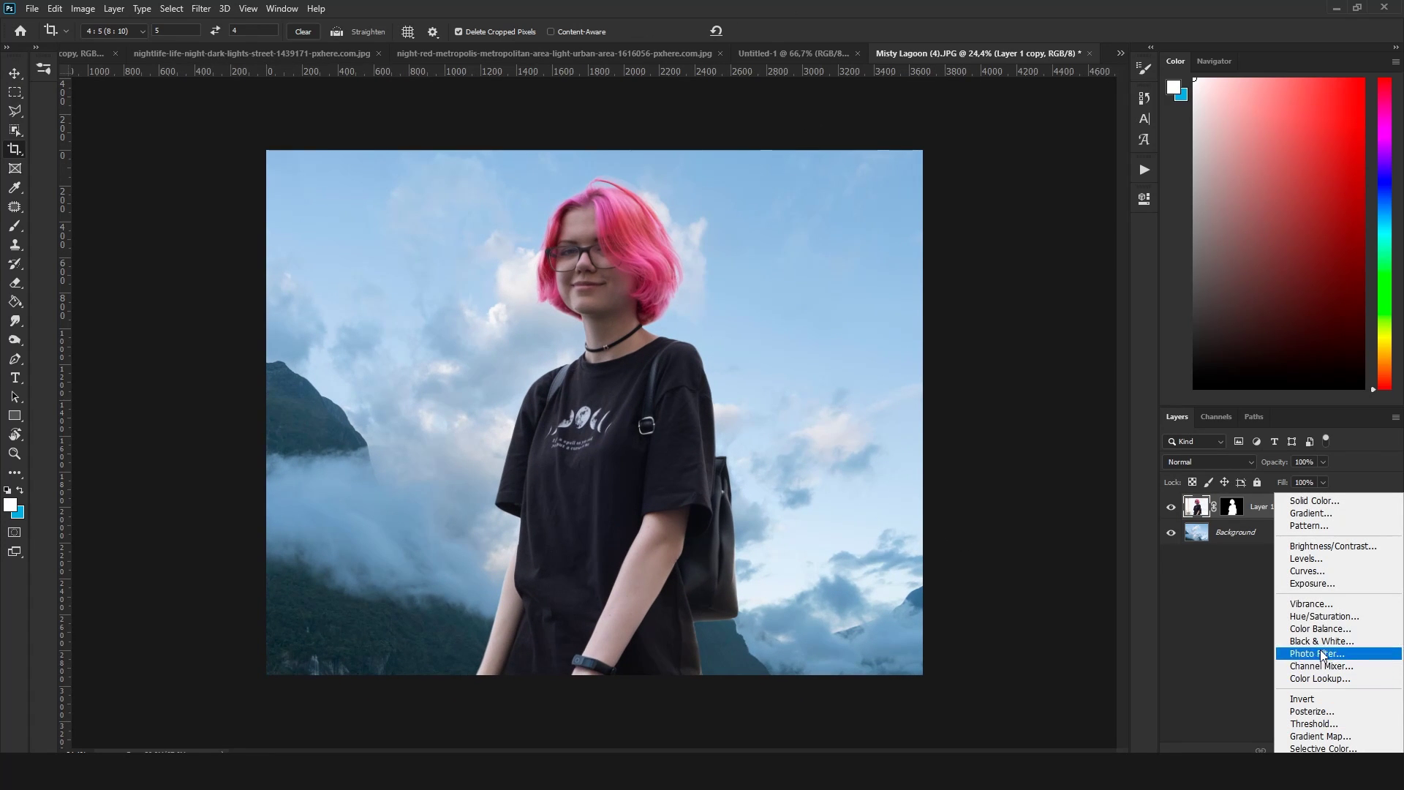
pyautogui.click(1310, 646)
pyautogui.click(1273, 536)
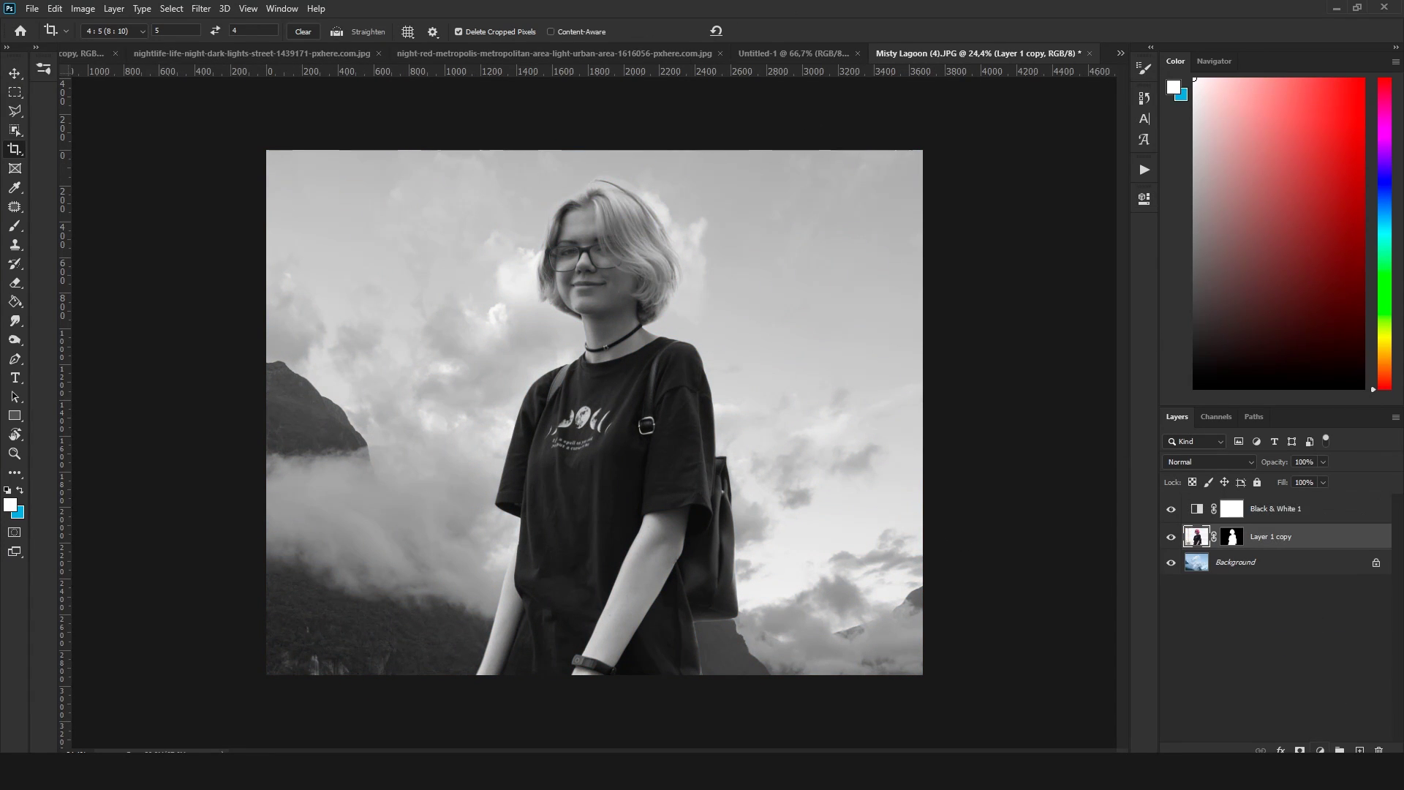
pyautogui.moveTo(1027, 349); pyautogui.dragTo(1029, 348)
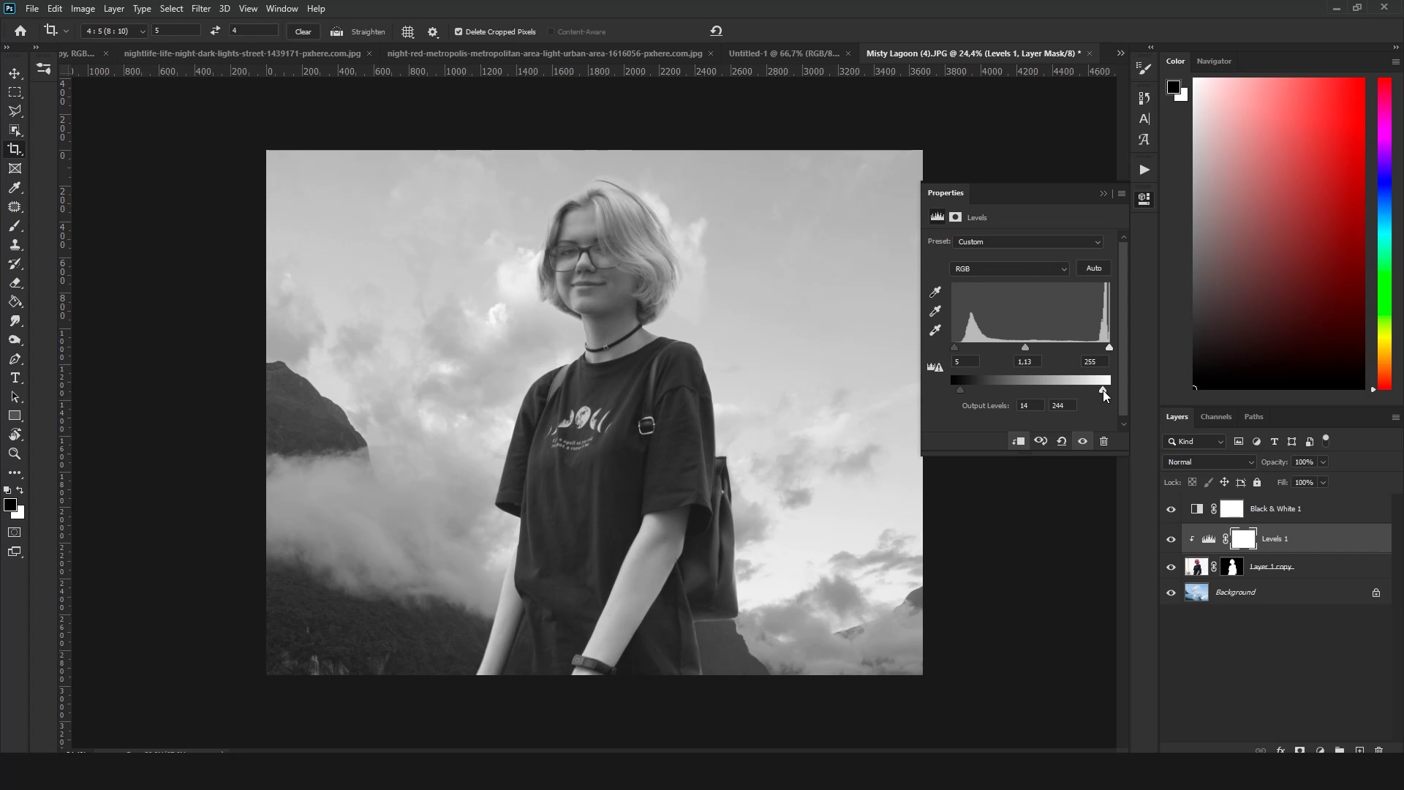
# Hide Black & White 1; add Color Balance shifting midtones toward red and blue, then shadows
pyautogui.click(1104, 194)
pyautogui.click(1171, 509)
pyautogui.click(1321, 750)
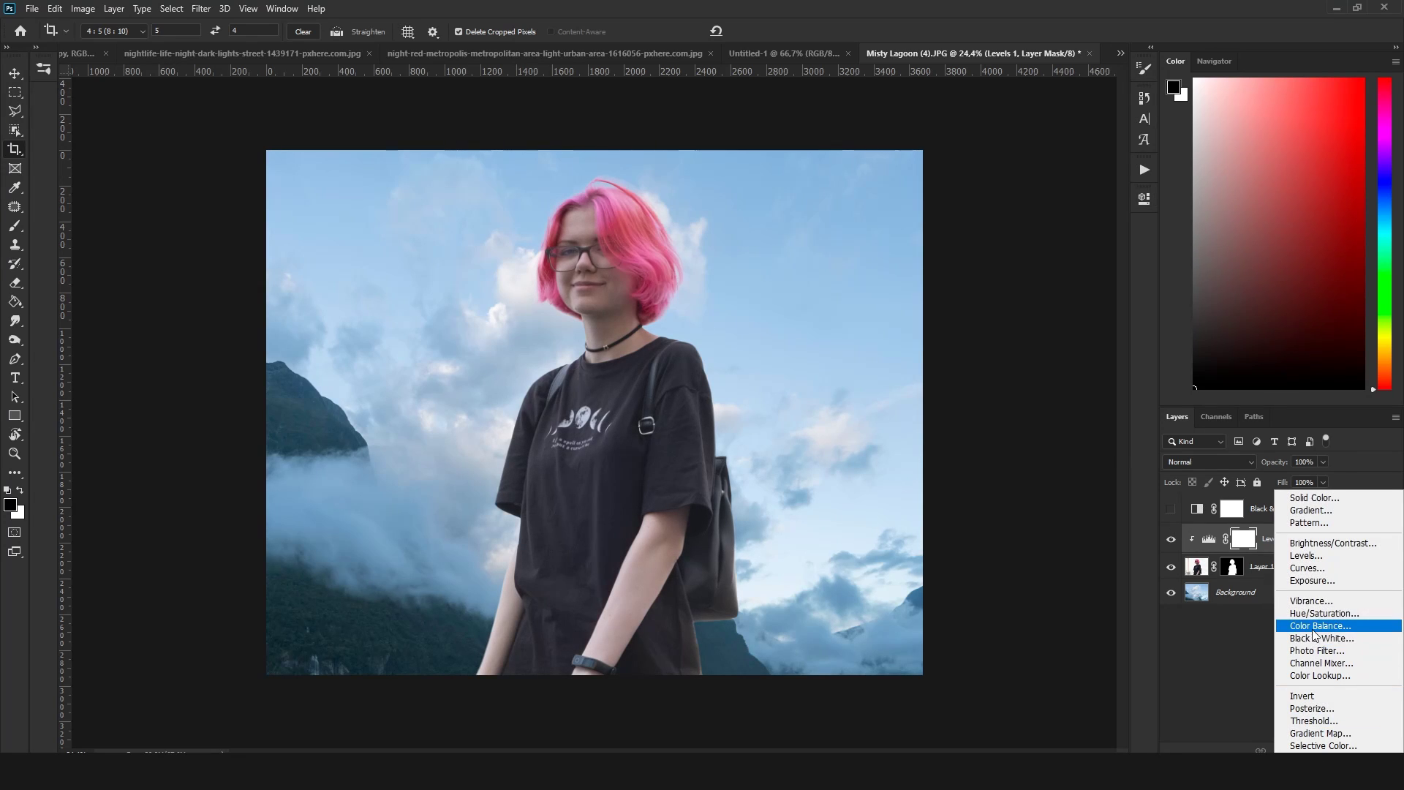
pyautogui.click(1320, 626)
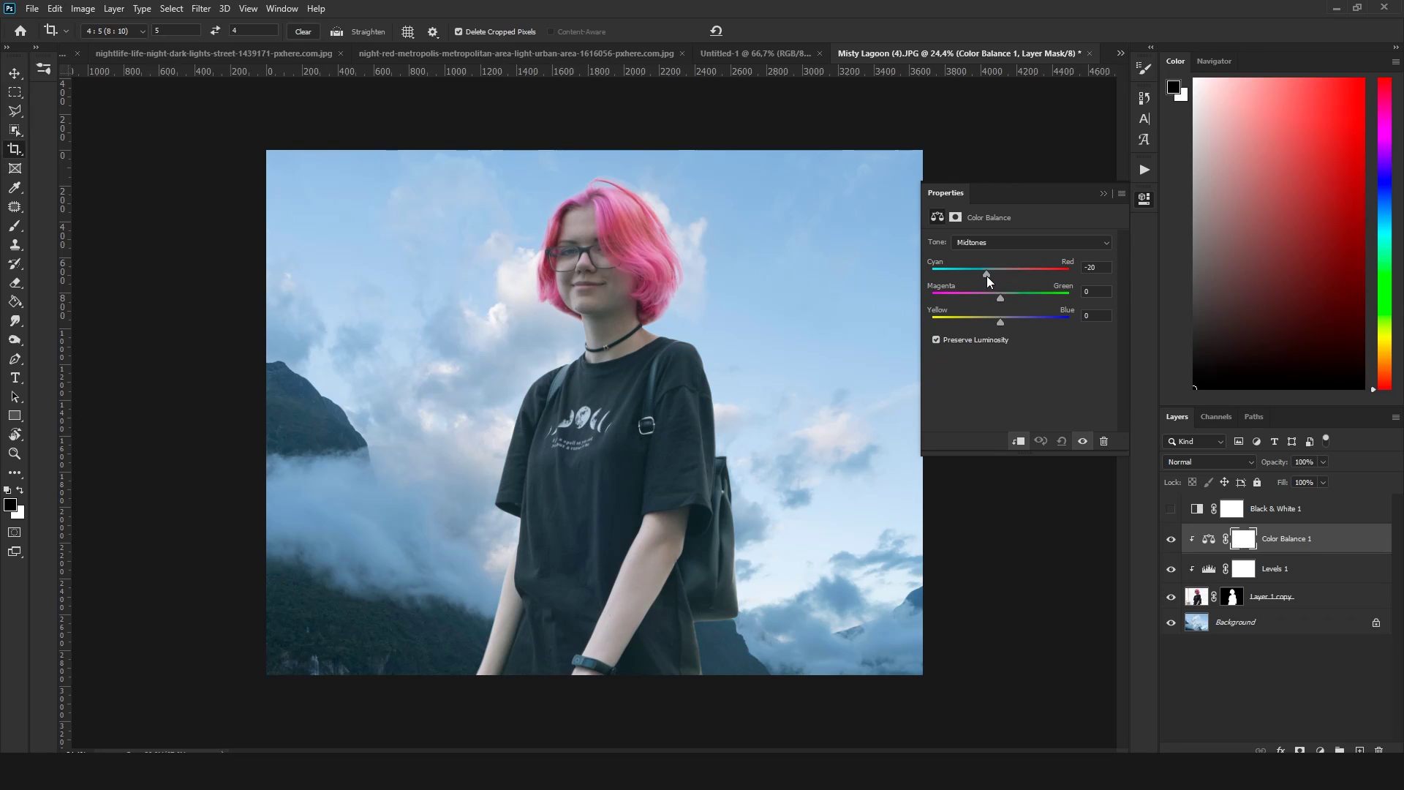
pyautogui.moveTo(987, 276); pyautogui.dragTo(998, 320)
pyautogui.moveTo(1001, 324); pyautogui.dragTo(1004, 324)
pyautogui.click(984, 242)
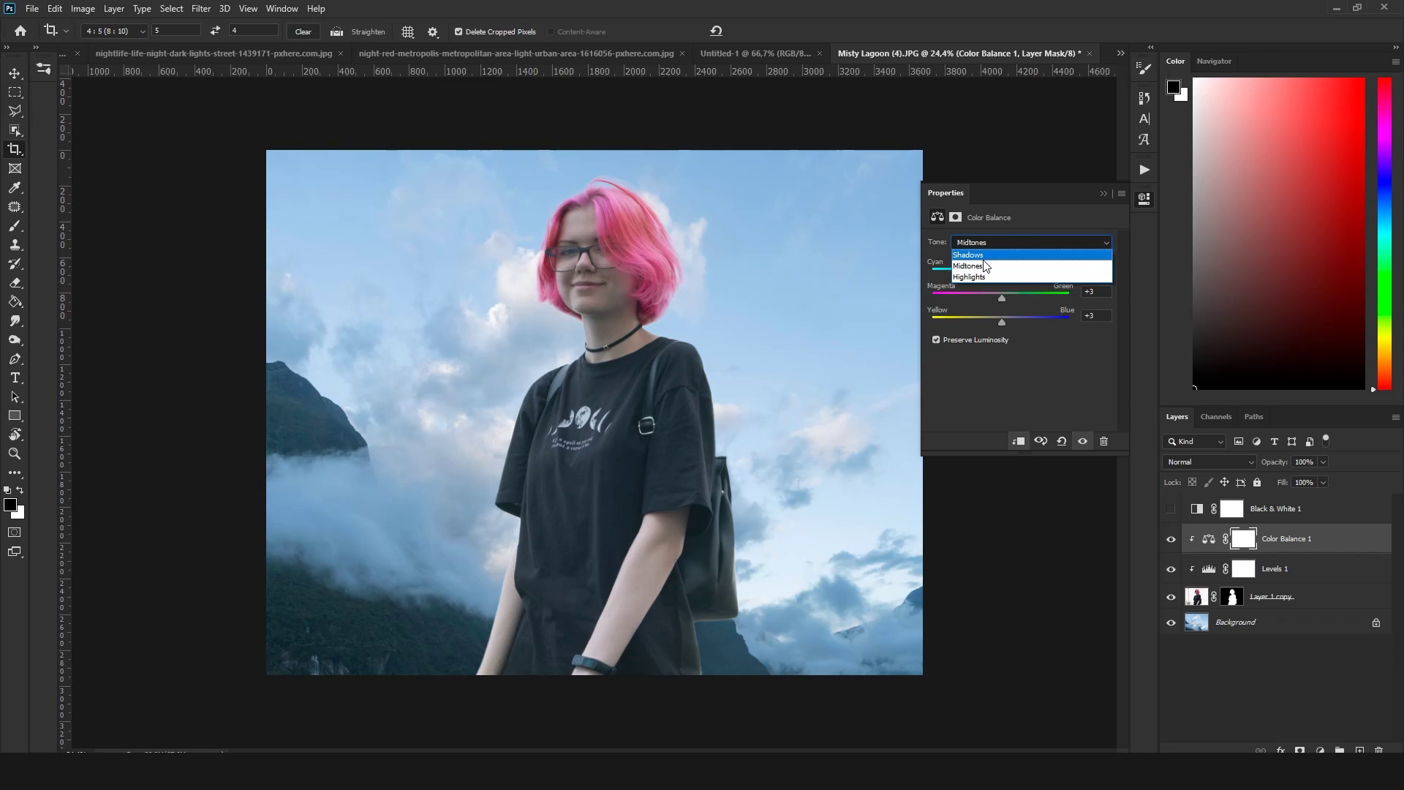
pyautogui.click(980, 255)
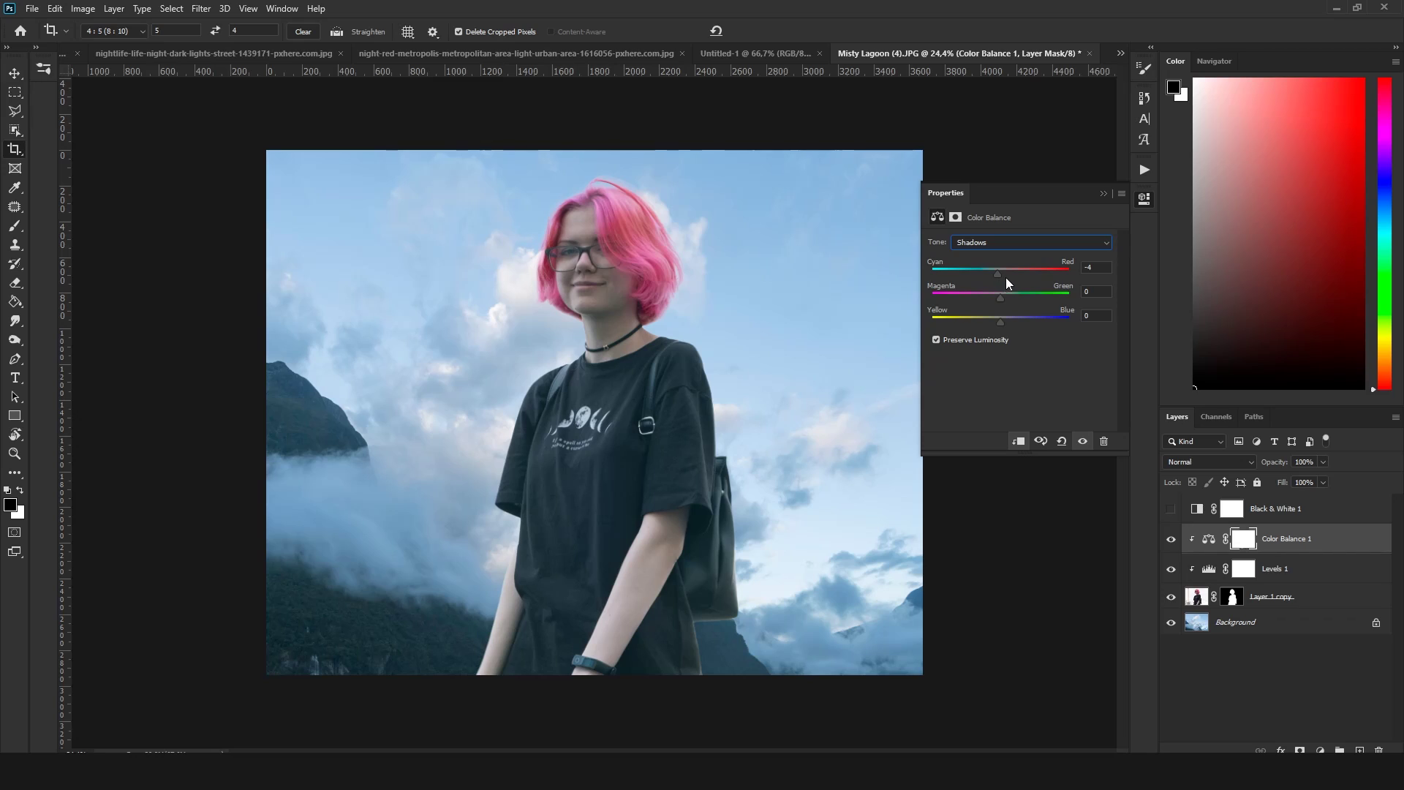
pyautogui.click(1105, 193)
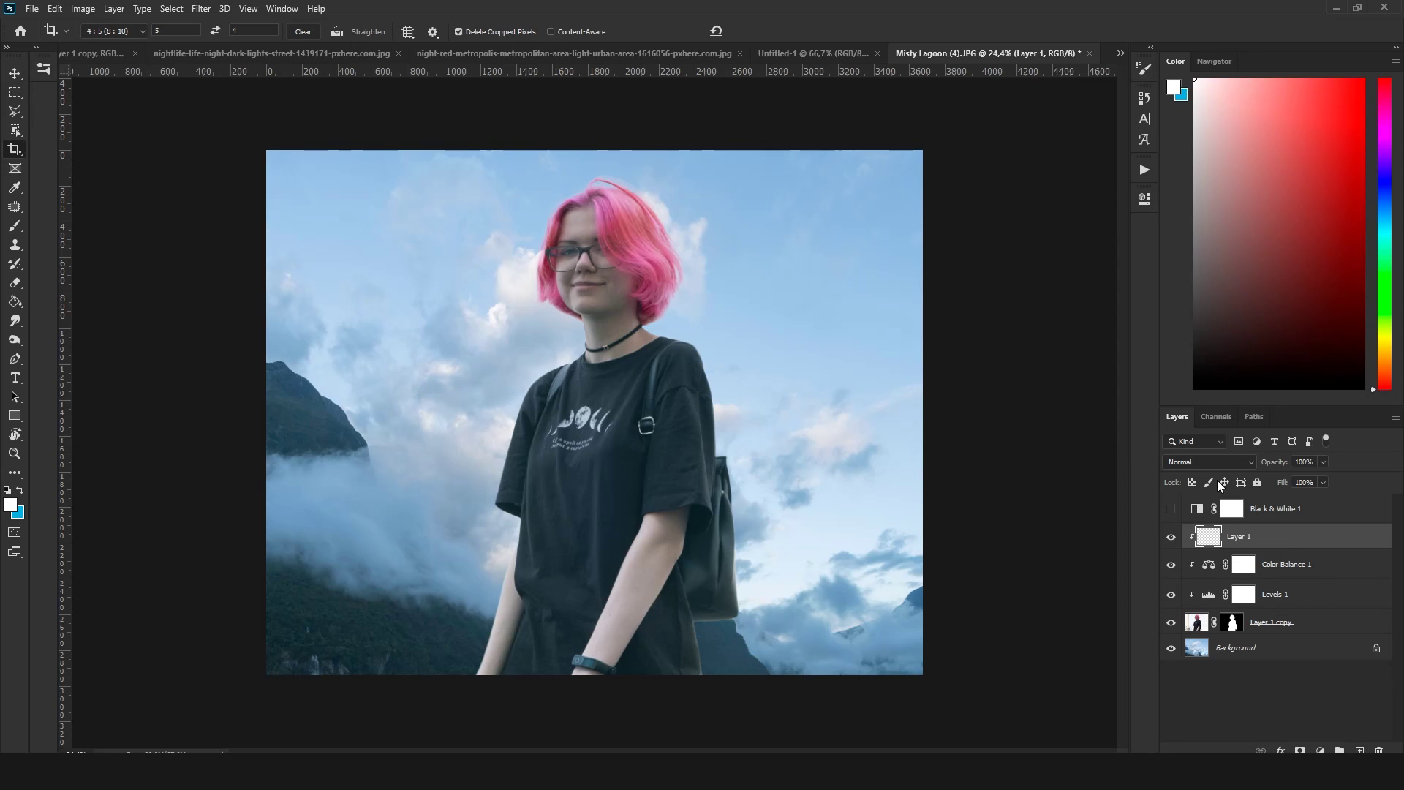
# Set Layer 1 to Soft Light and choose a greyish blue sampled near the sky as paint colour
pyautogui.click(1211, 462)
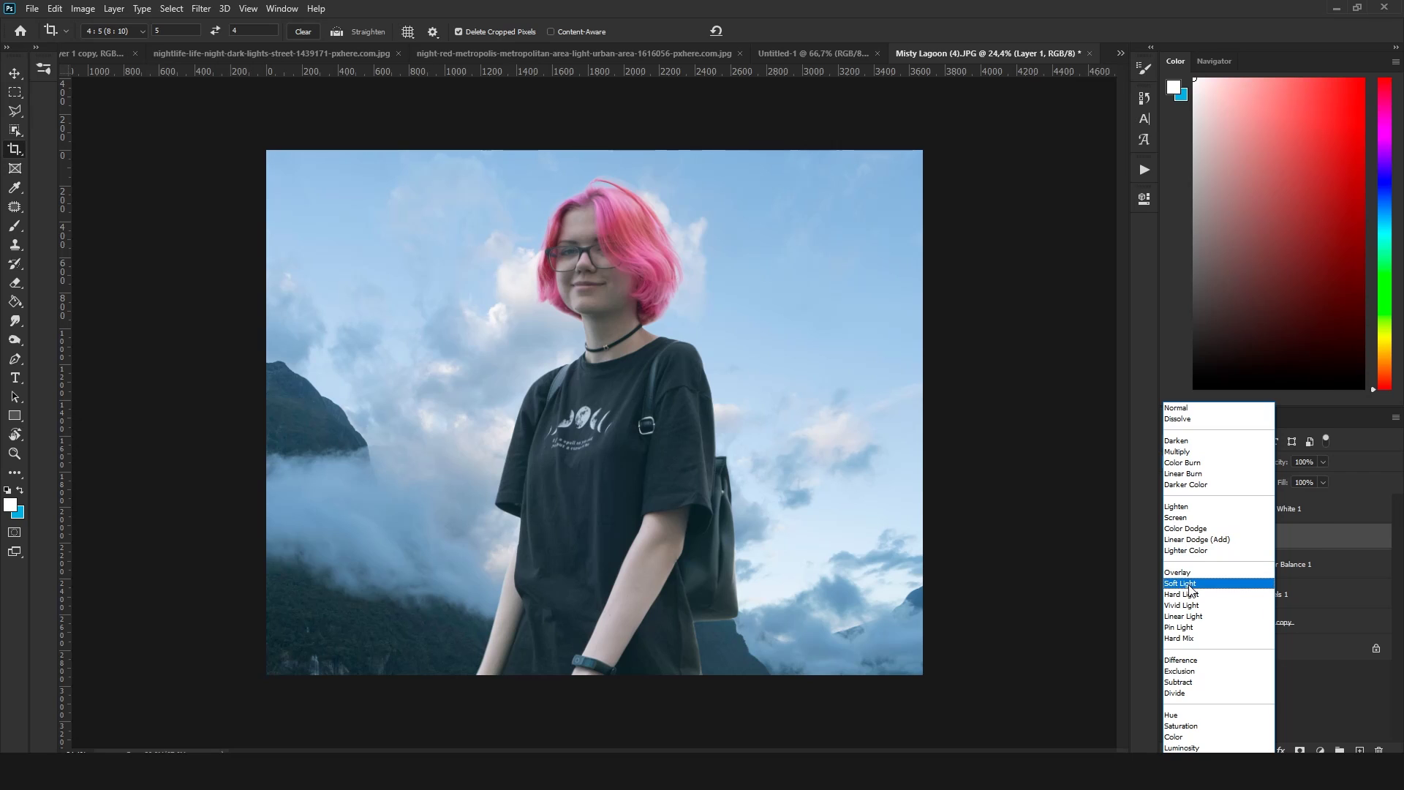
pyautogui.click(1190, 585)
pyautogui.click(14, 228)
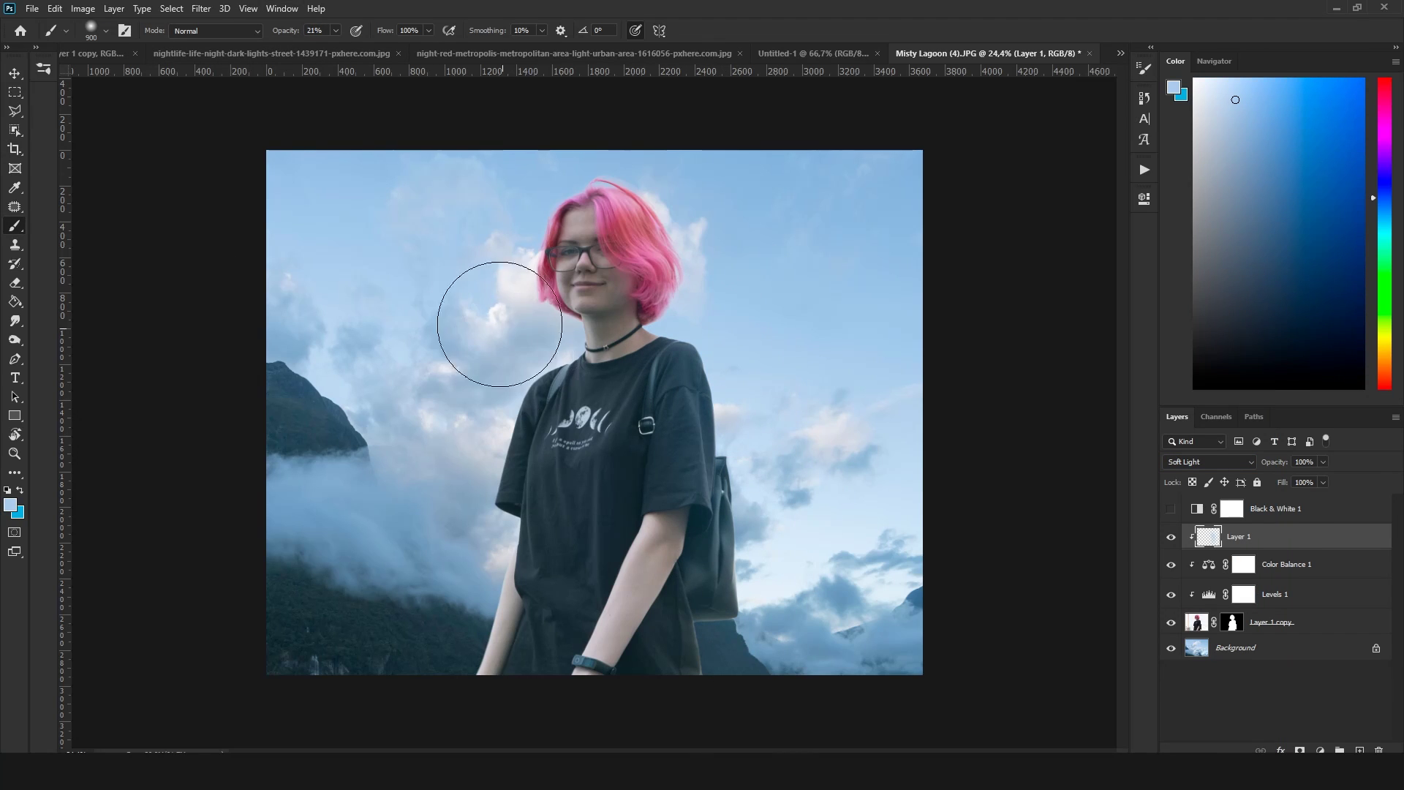
pyautogui.keyDown('alt'); pyautogui.click(647, 180); pyautogui.keyUp('alt')
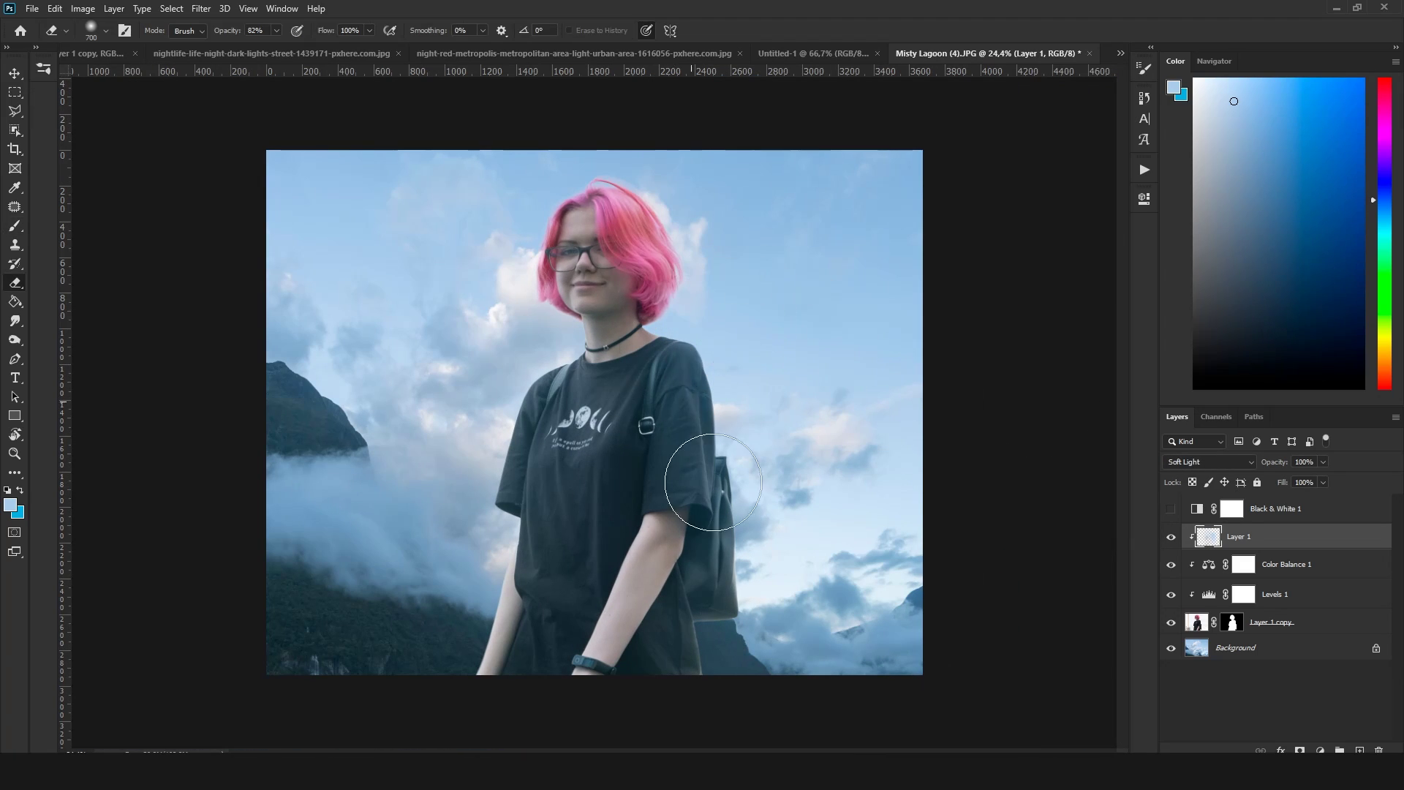
pyautogui.keyDown('alt'); pyautogui.click(754, 312); pyautogui.keyUp('alt')
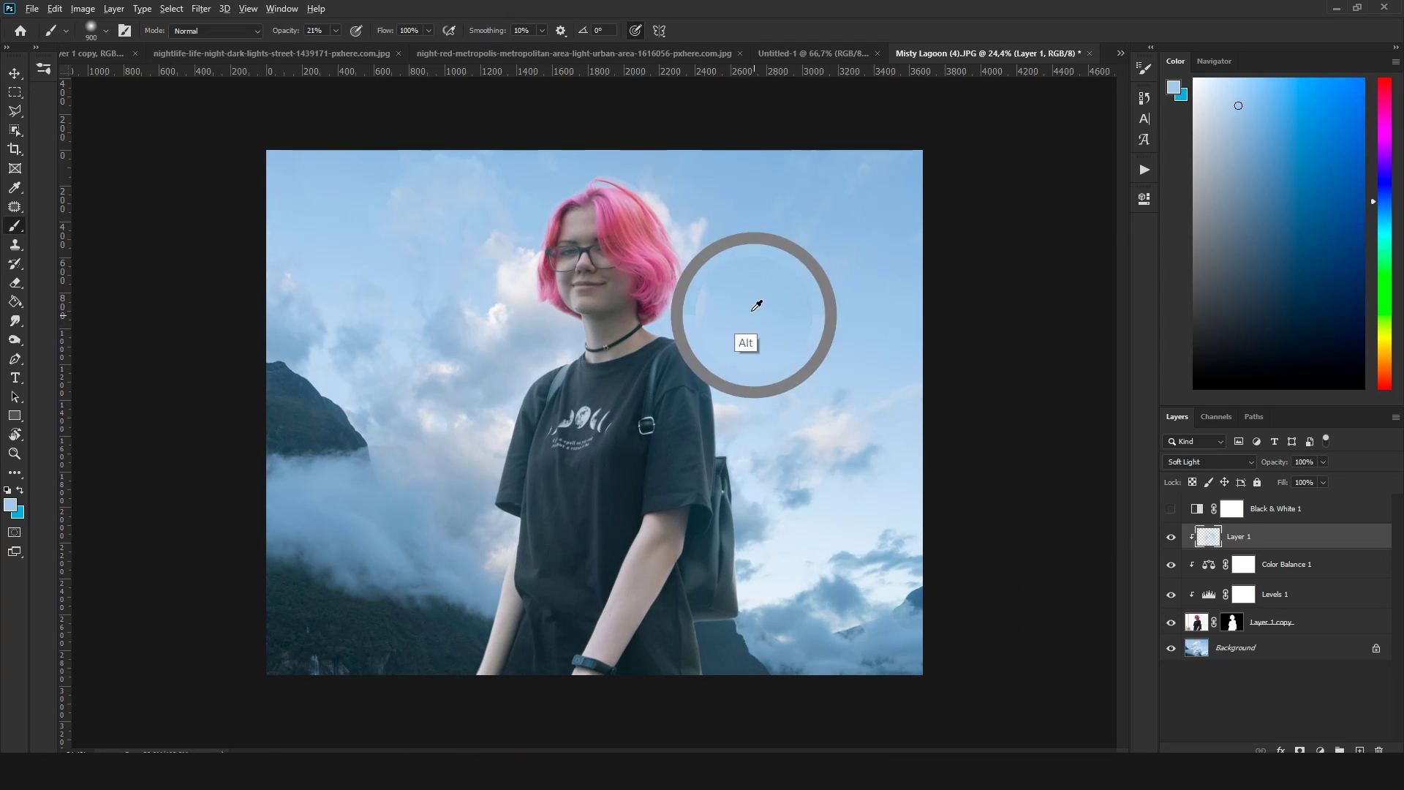
pyautogui.keyDown('alt'); pyautogui.click(440, 307); pyautogui.keyUp('alt')
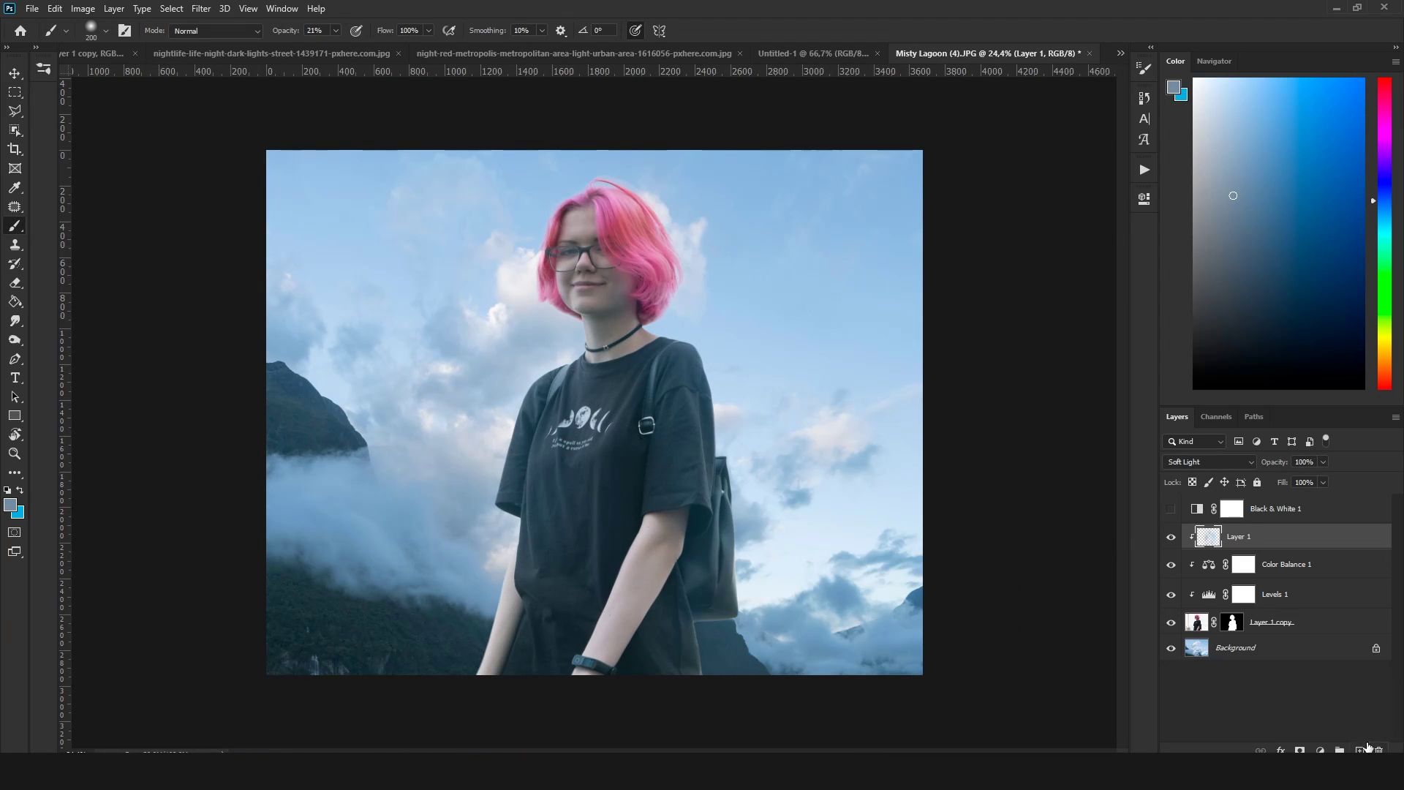
# Add Layer 2 in Screen blend mode and enlarge the brush to 1000
pyautogui.click(1362, 749)
pyautogui.click(1209, 462)
pyautogui.click(1199, 520)
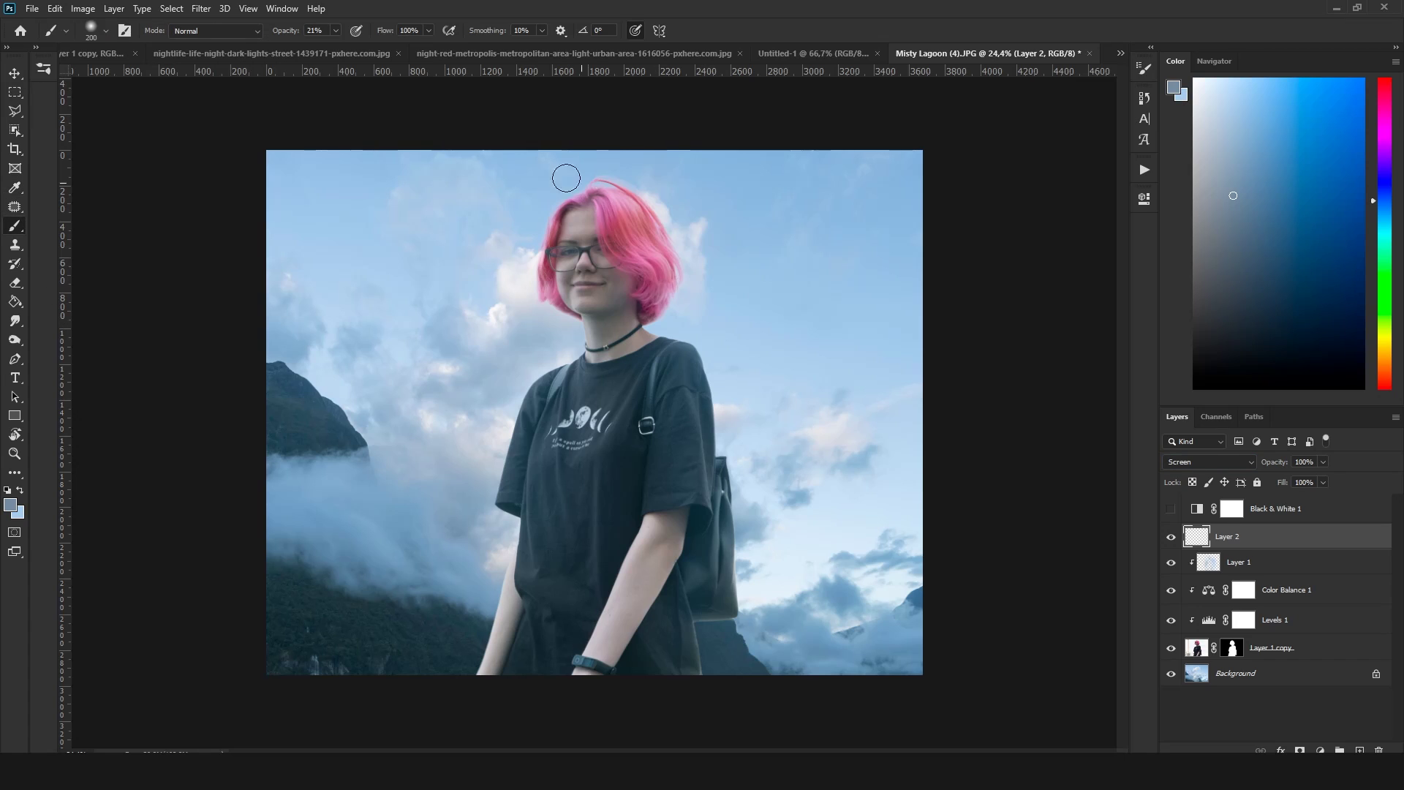
pyautogui.press(']')
pyautogui.press(']')
pyautogui.press(']')
pyautogui.scroll(2, 596, 411)
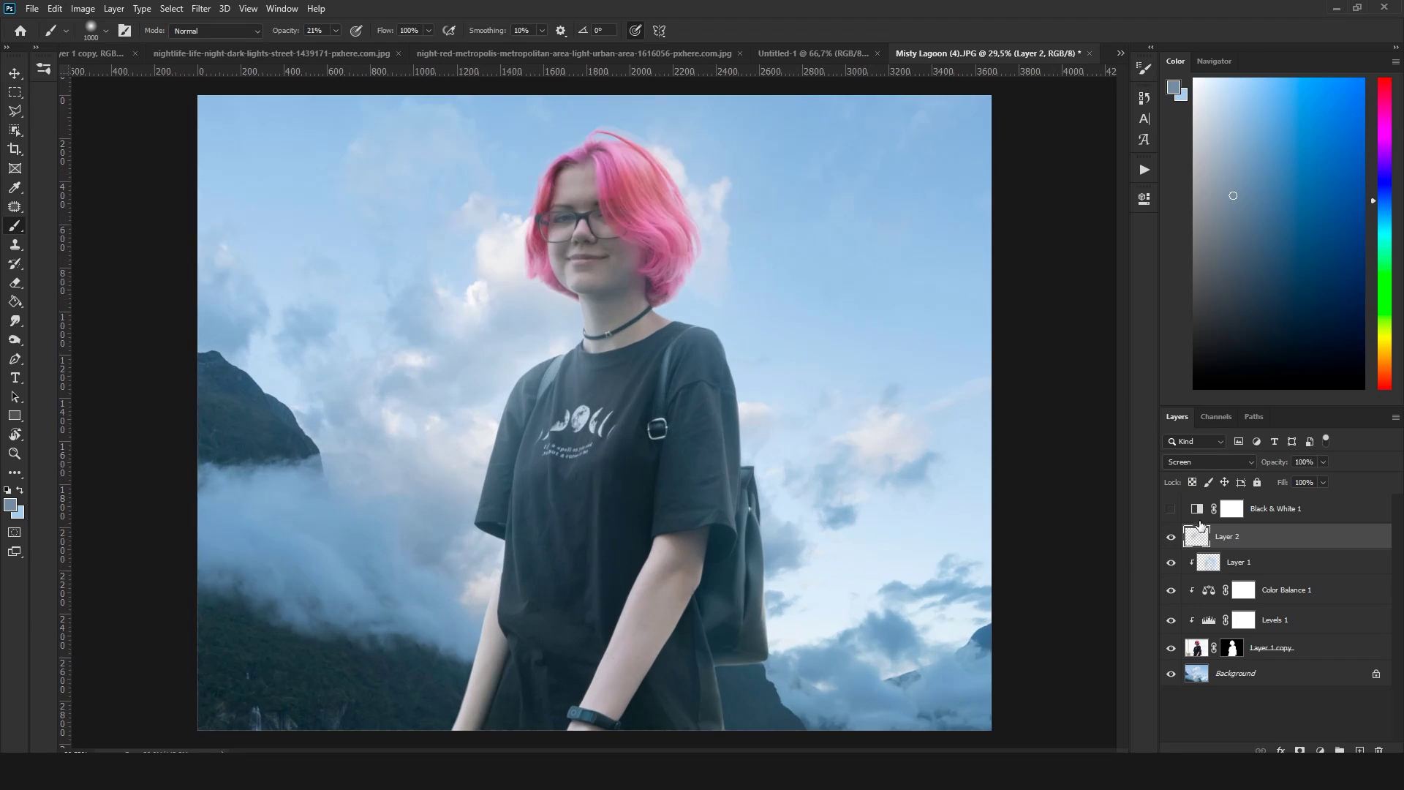
pyautogui.scroll(-3, 597, 412)
pyautogui.scroll(1, 663, 578)
pyautogui.scroll(1, 663, 578)
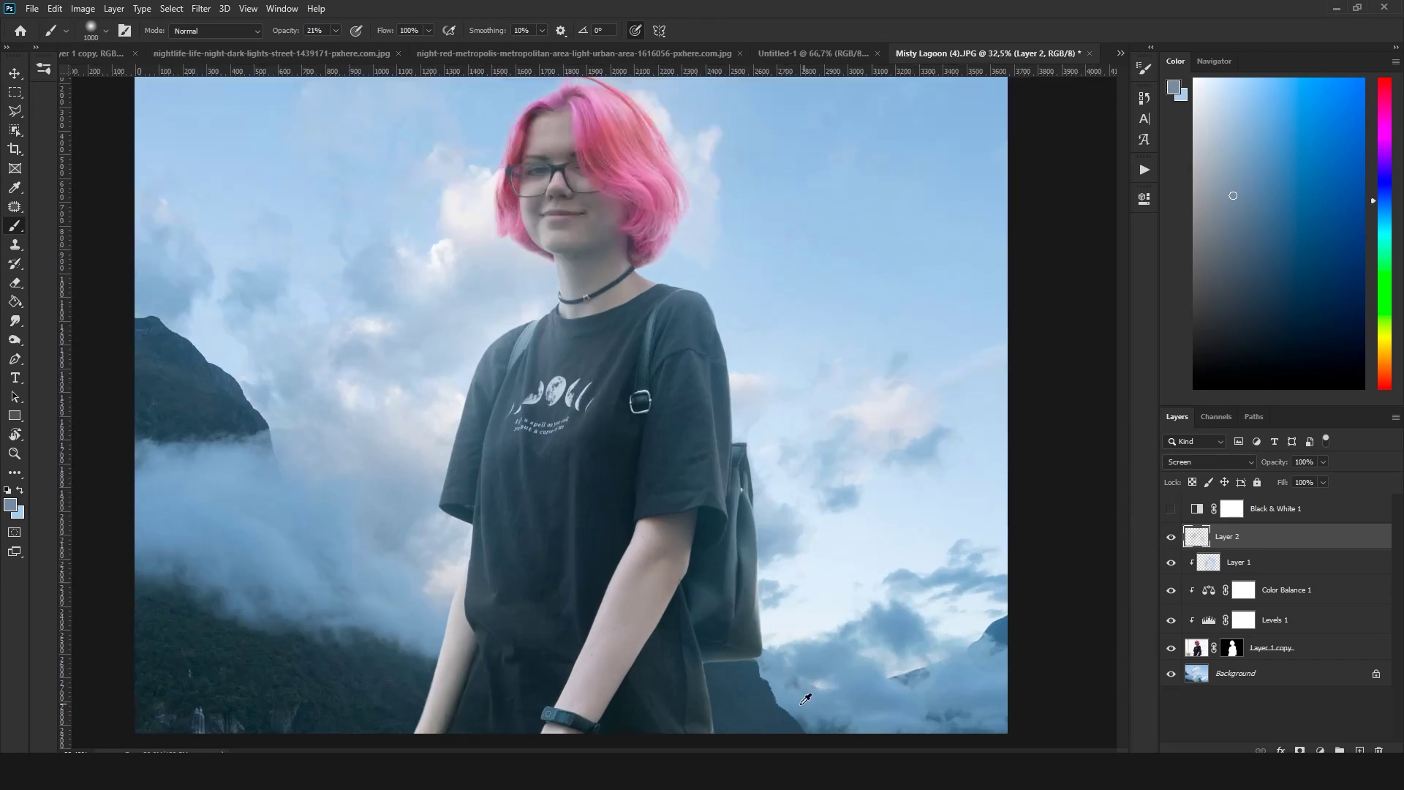
pyautogui.scroll(2, 663, 578)
# Add Layer 3 clipped below, with a 175 px, 100% opacity dark blue brush
pyautogui.keyDown('ctrl'); pyautogui.click(1362, 749); pyautogui.keyUp('ctrl')
pyautogui.keyDown('alt'); pyautogui.click(1287, 575); pyautogui.keyUp('alt')
pyautogui.press('0')
pyautogui.press('[')
pyautogui.press('[')
pyautogui.press('[')
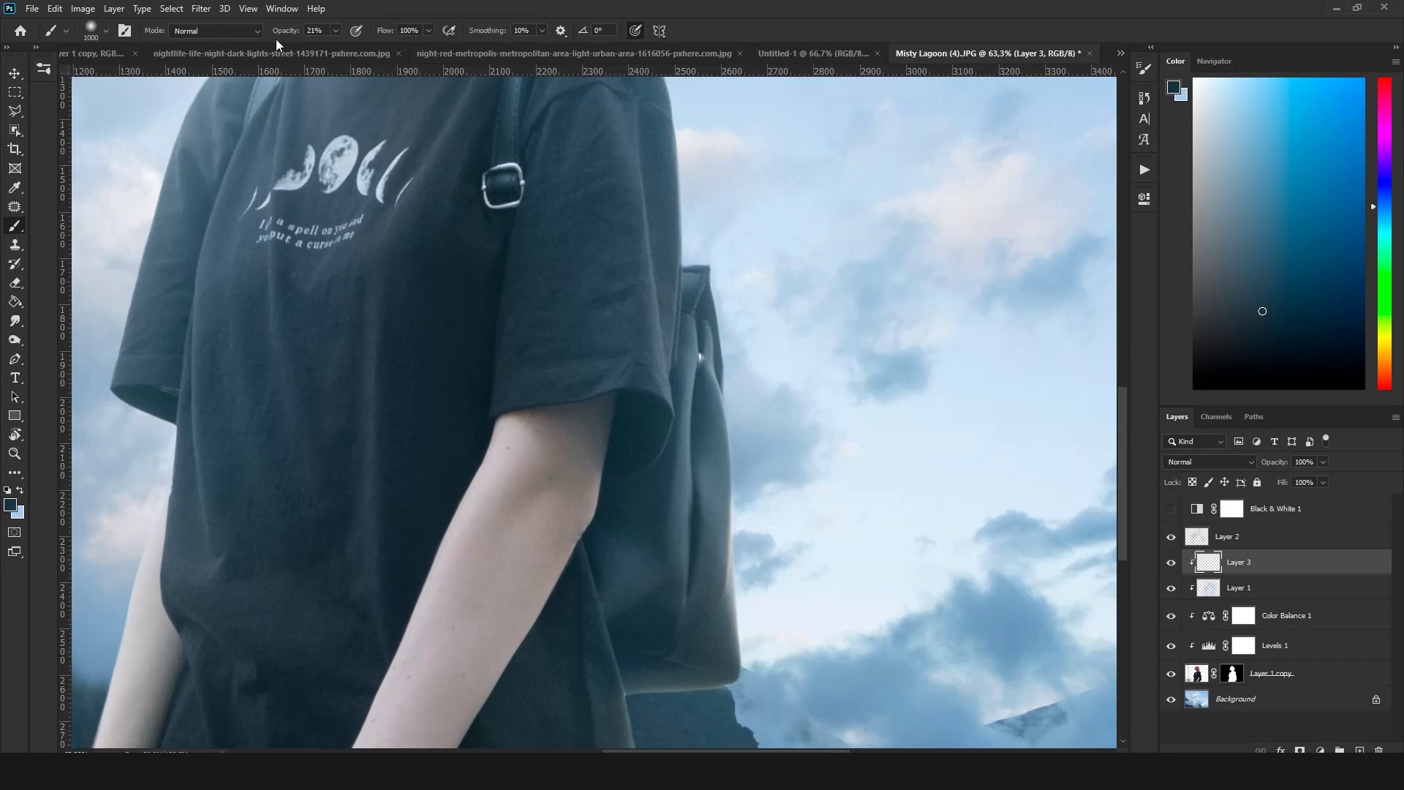
pyautogui.scroll(4, 841, 659)
pyautogui.keyDown('alt'); pyautogui.click(574, 636); pyautogui.keyUp('alt')
pyautogui.scroll(-3, 574, 637)
# Add Layer 4, enlarge the brush to 1600, and stamp all visible layers into Layer 5
pyautogui.click(1359, 750)
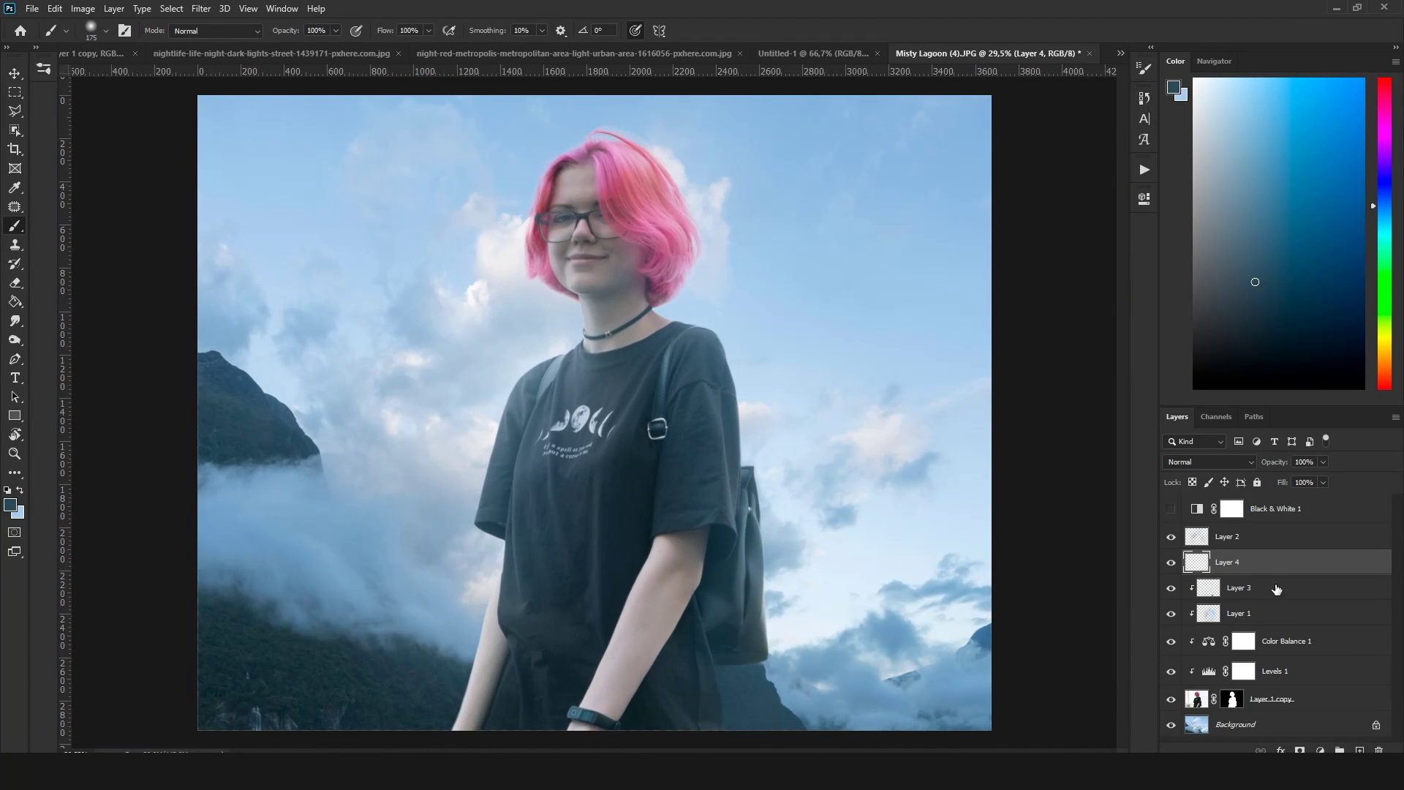
pyautogui.scroll(-1, 594, 414)
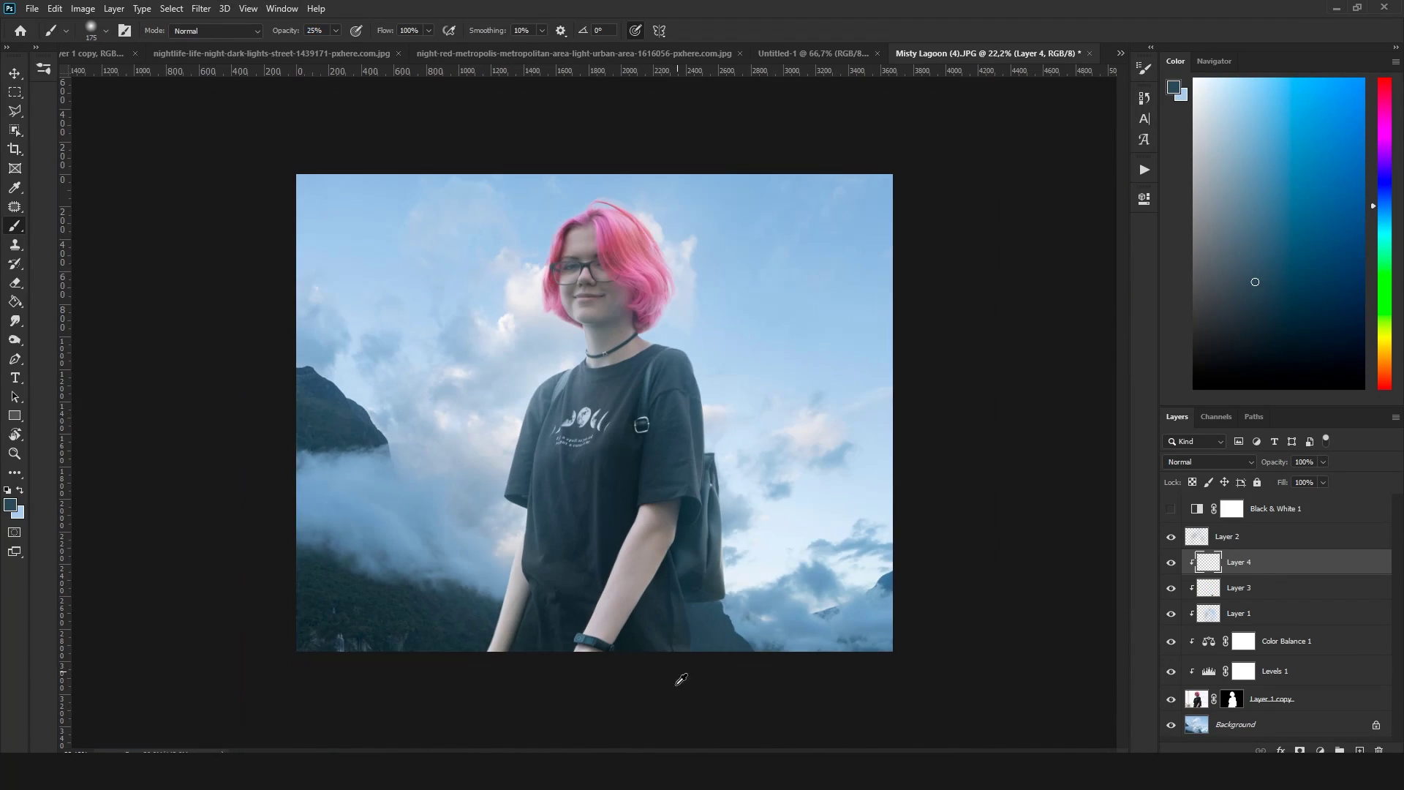
pyautogui.press(']')
pyautogui.press(']')
pyautogui.press(']')
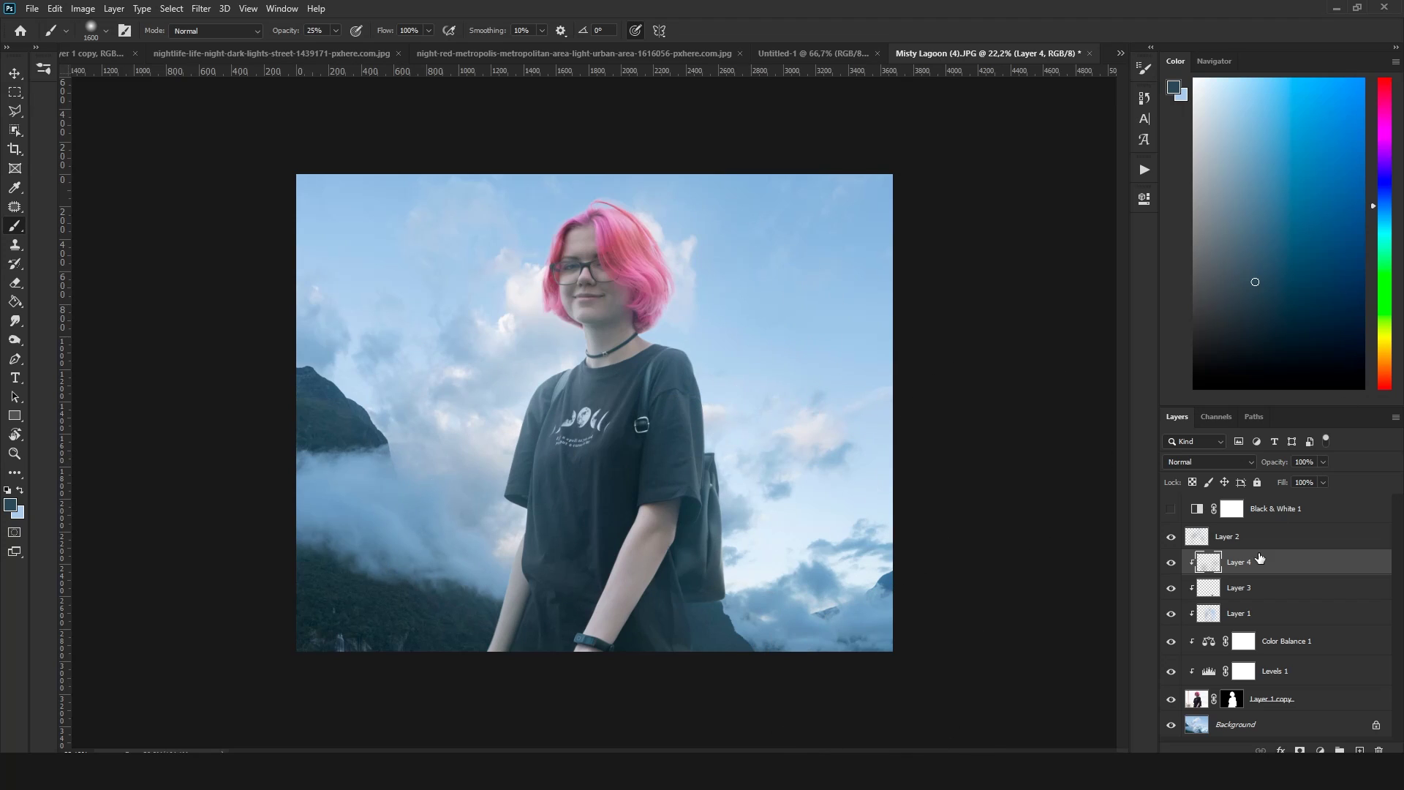
pyautogui.hotkey('ctrl', 'alt', 'shift', 'e')
# Fit the image on screen and convert Layer 5 to a smart object
pyautogui.hotkey('ctrl', '0')
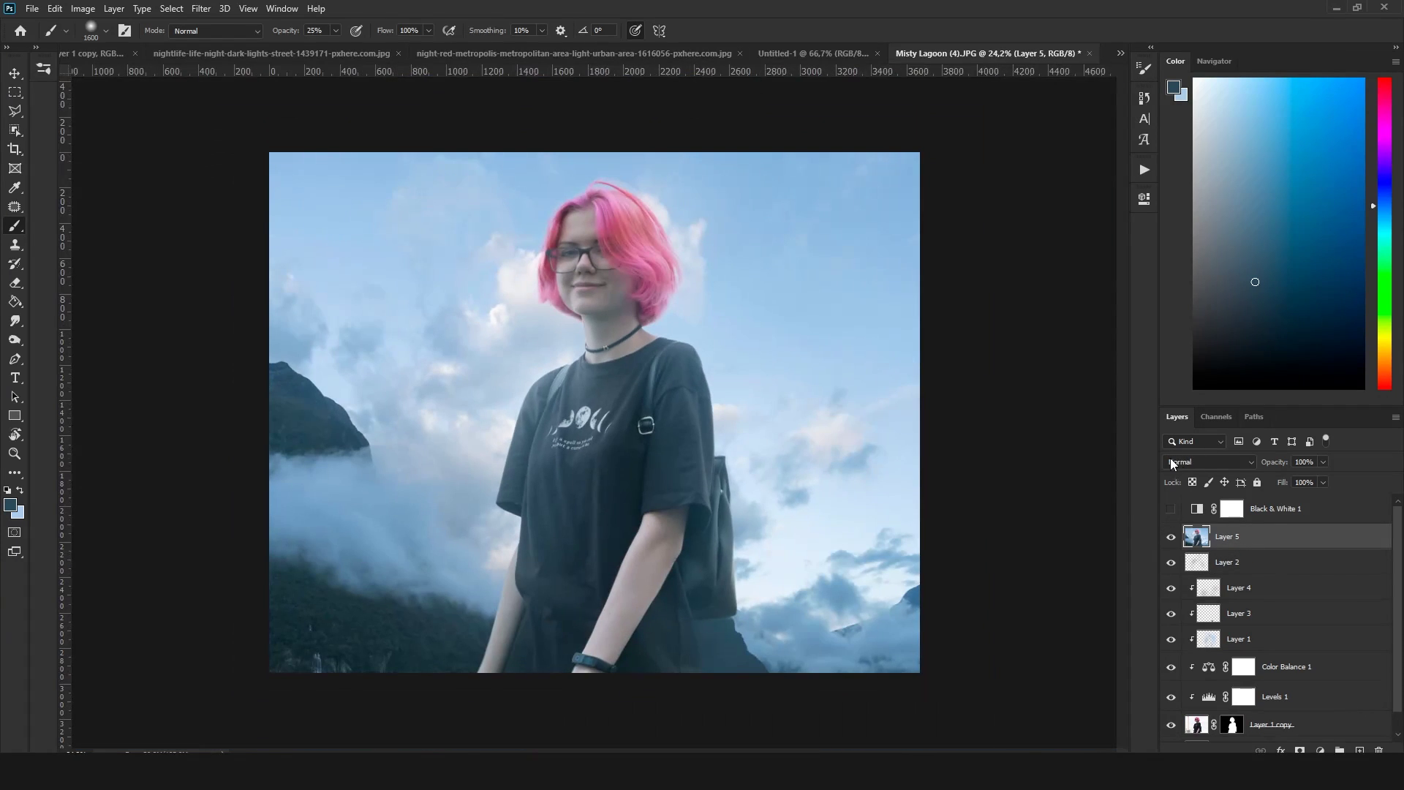
pyautogui.scroll(2, 673, 447)
pyautogui.rightClick(1295, 536)
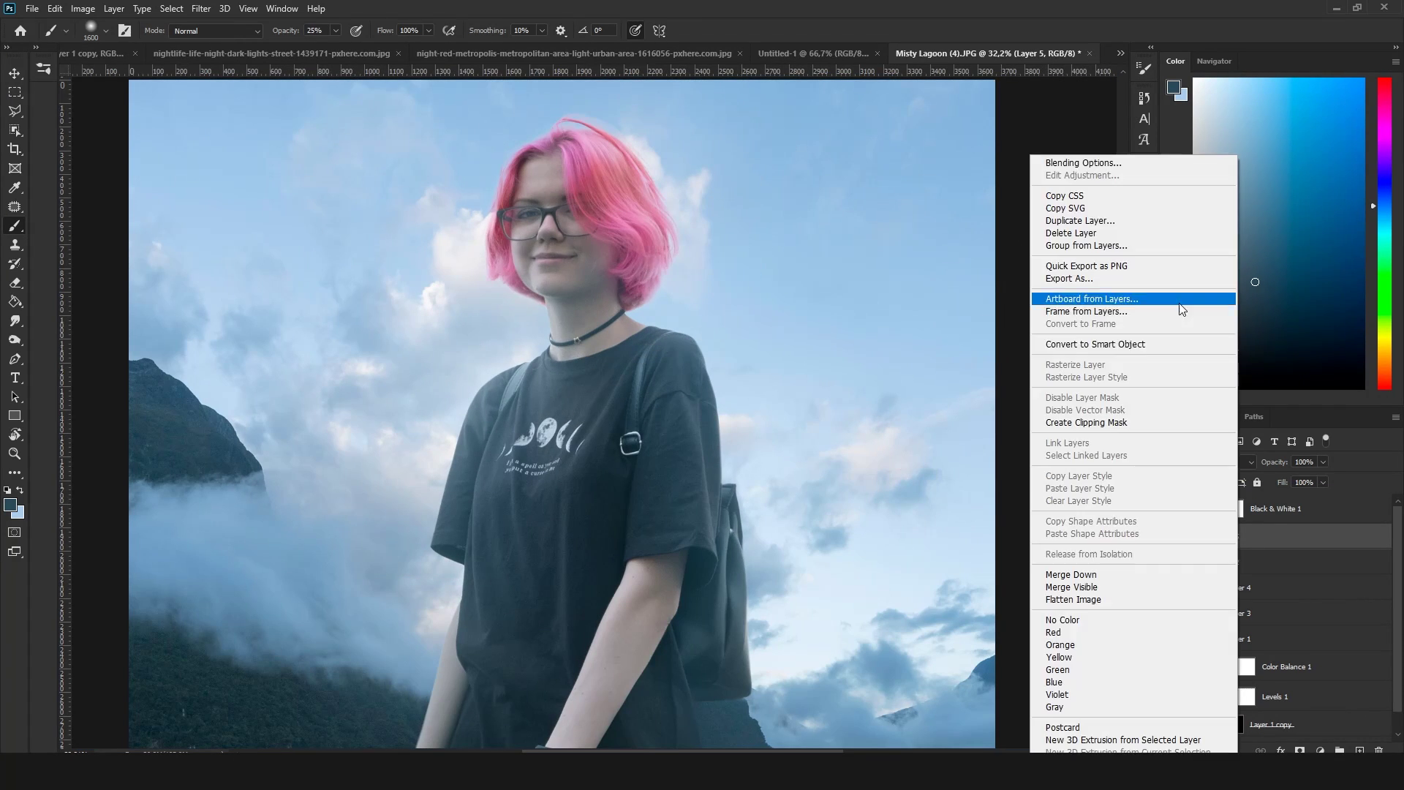
pyautogui.click(1130, 298)
# In Camera Raw, add slight contrast and saturation, highlights -22, shadows +10
pyautogui.click(201, 8)
pyautogui.click(240, 96)
pyautogui.moveTo(1127, 417); pyautogui.dragTo(1131, 423)
pyautogui.moveTo(1128, 645); pyautogui.dragTo(1130, 645)
pyautogui.moveTo(1128, 439); pyautogui.dragTo(1108, 439)
pyautogui.moveTo(1127, 462); pyautogui.dragTo(1137, 461)
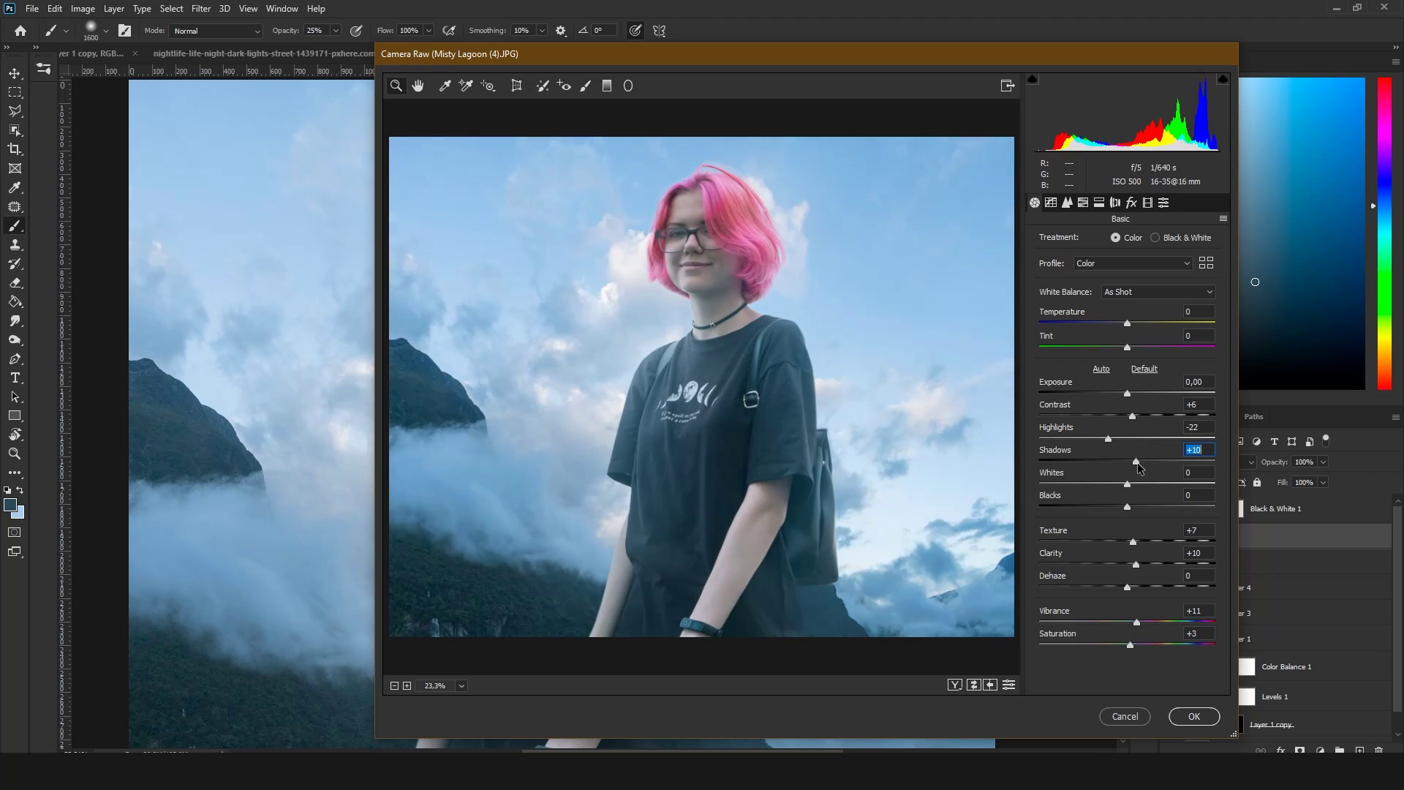
# Darken the edges with a vignette and tint the shadows a saturated blue
pyautogui.click(1051, 203)
pyautogui.click(1132, 203)
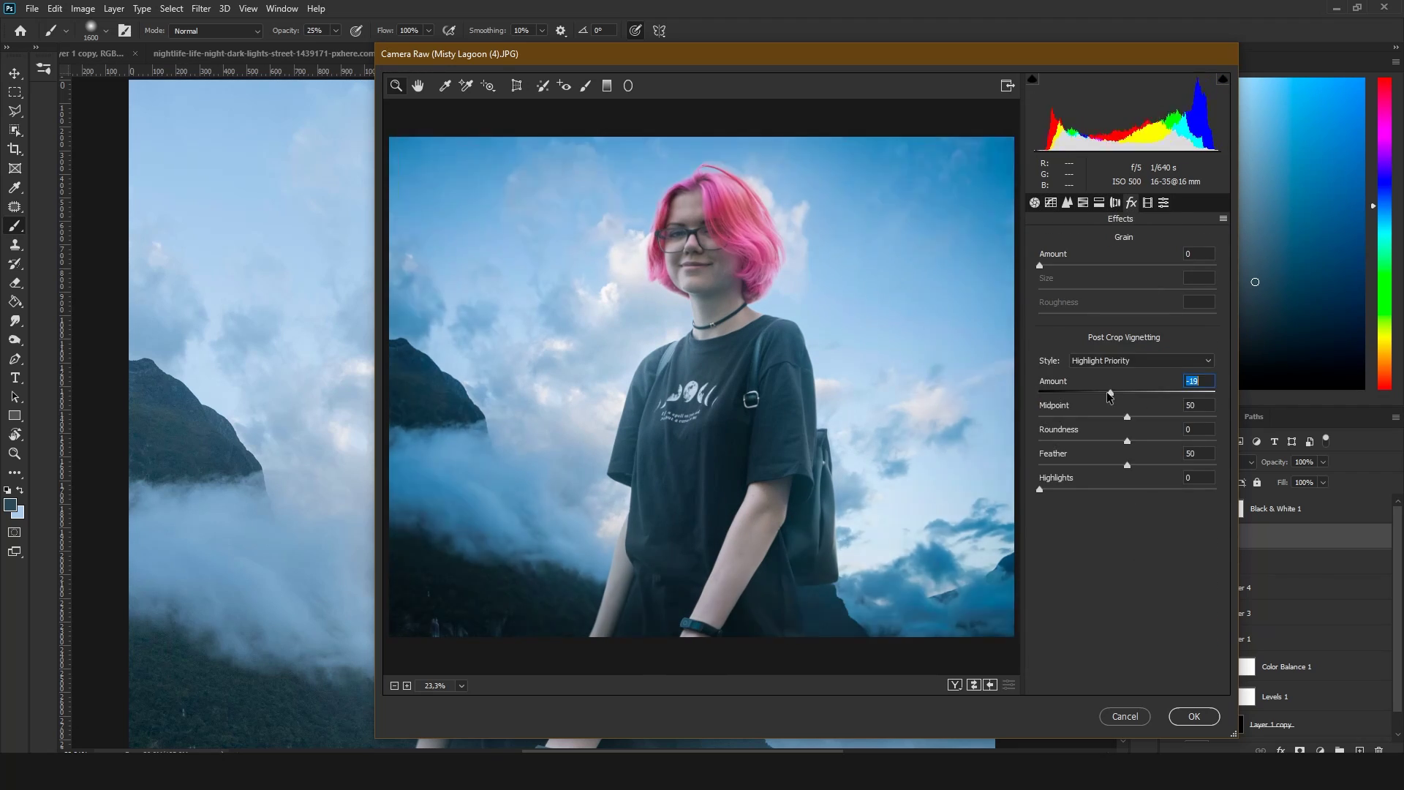
pyautogui.moveTo(1040, 398); pyautogui.dragTo(1053, 398)
pyautogui.moveTo(1040, 374)
pyautogui.mouseDown()
pyautogui.moveTo(1133, 374)
pyautogui.moveTo(1134, 343)
pyautogui.mouseUp()
# Set Calibration green primary hue to +6 and blue primary hue to -4
pyautogui.click(1083, 203)
pyautogui.click(1164, 203)
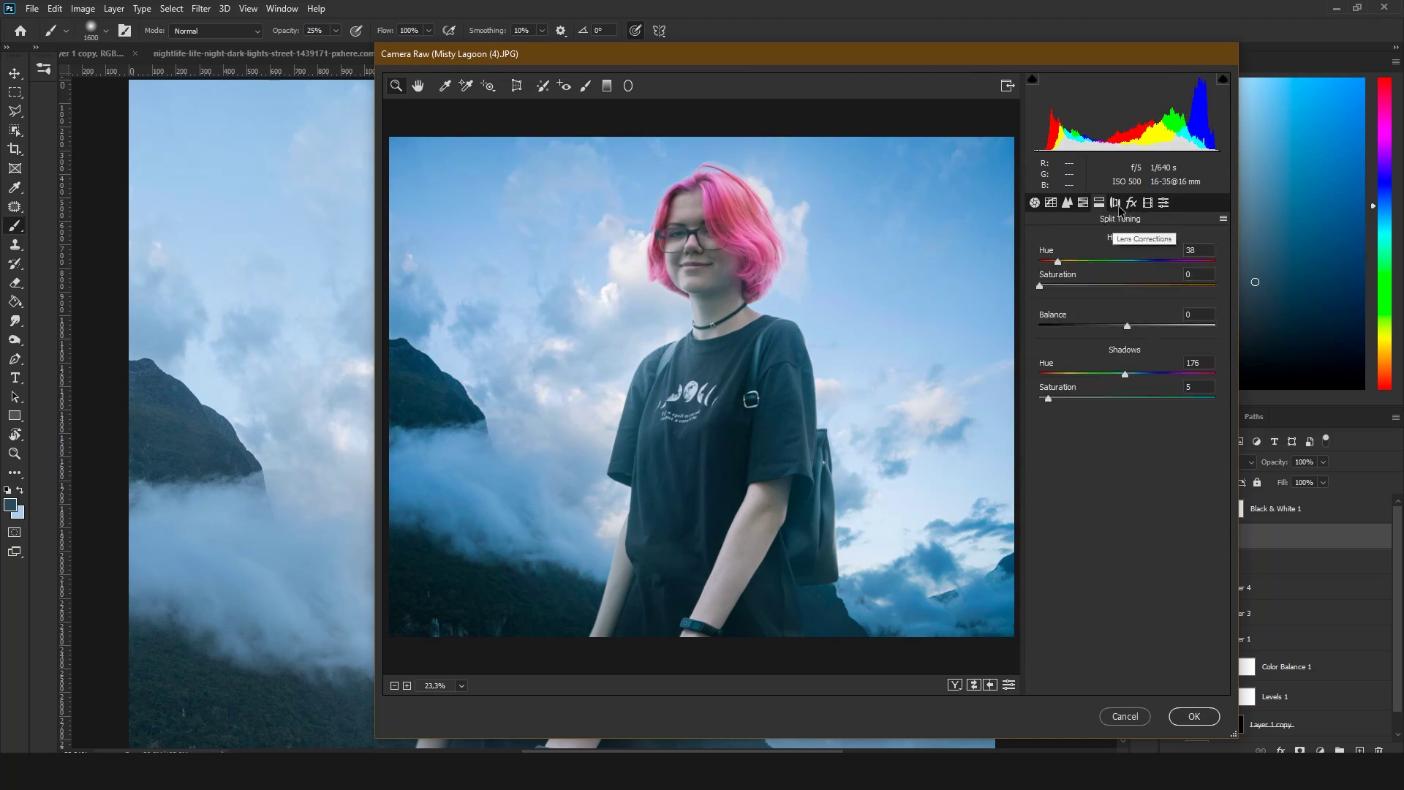
pyautogui.moveTo(1128, 410); pyautogui.dragTo(1133, 411)
pyautogui.moveTo(1127, 479); pyautogui.dragTo(1124, 478)
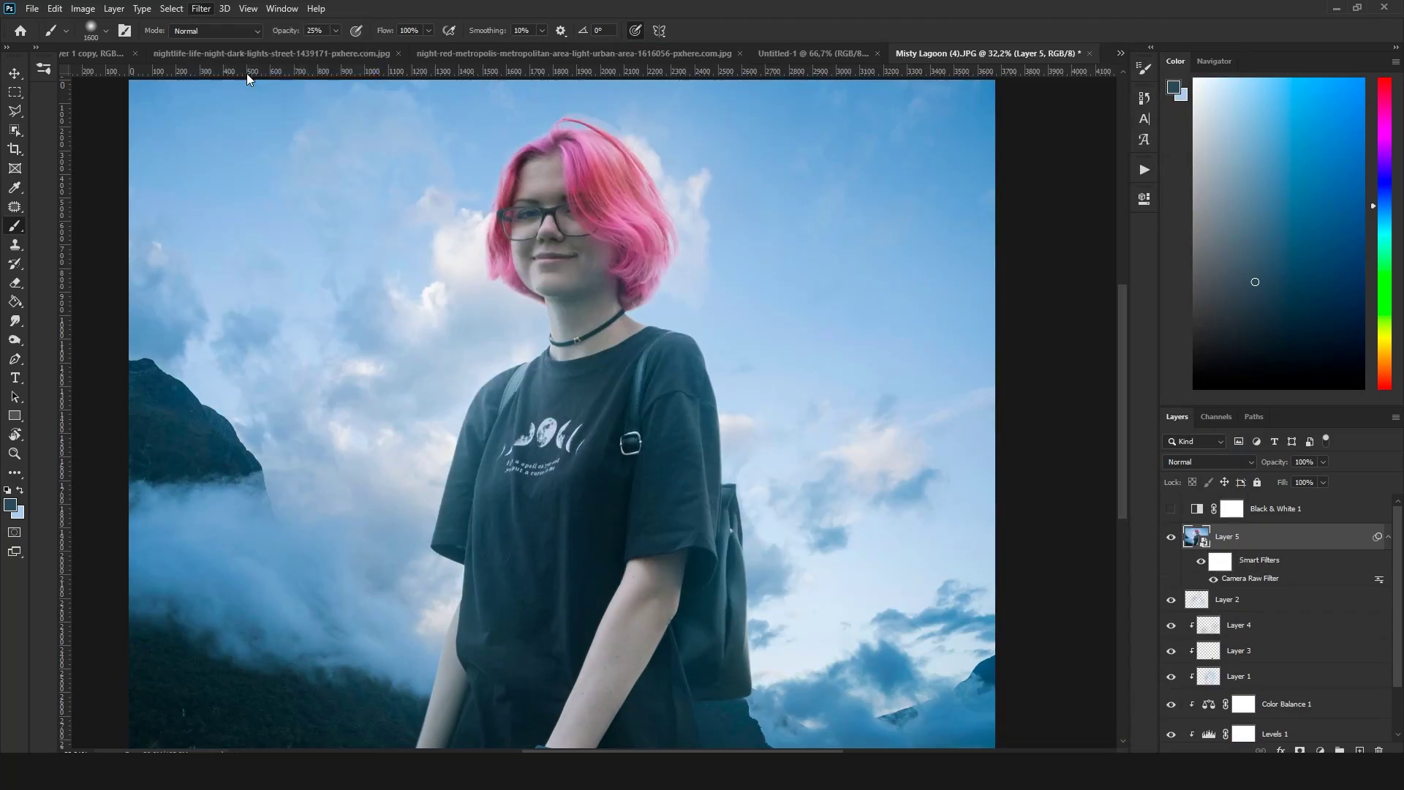